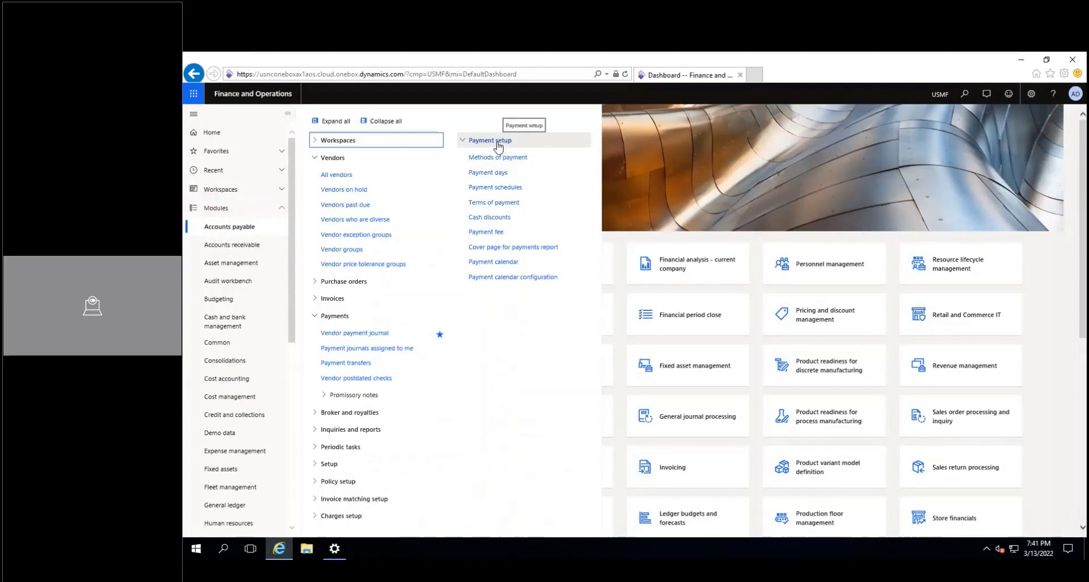
Open the Accounts payable terms of payment and compare the months and days settings of Net30 and 1Month.
click(499, 204)
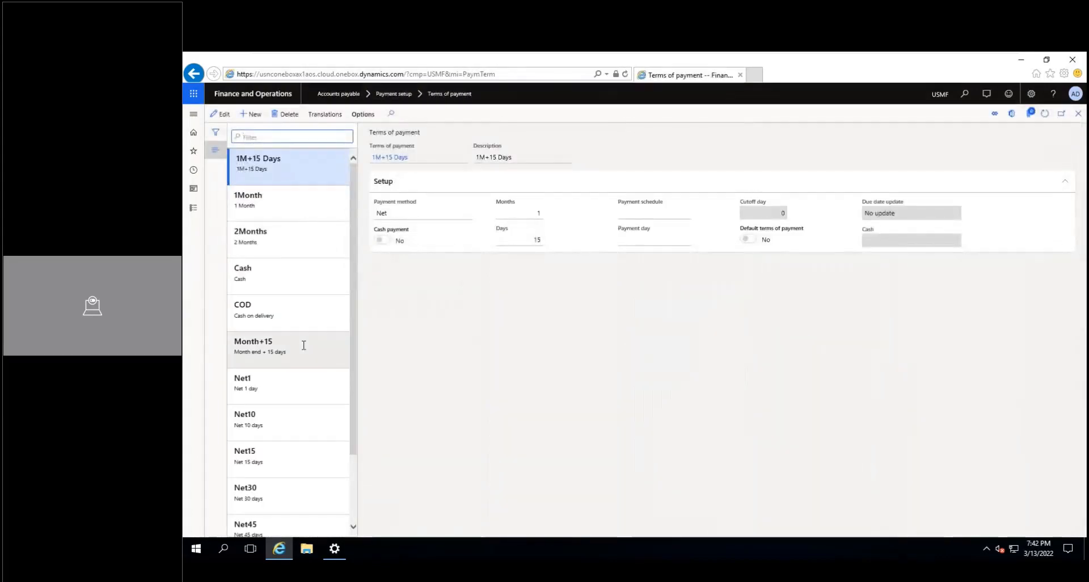
click(281, 498)
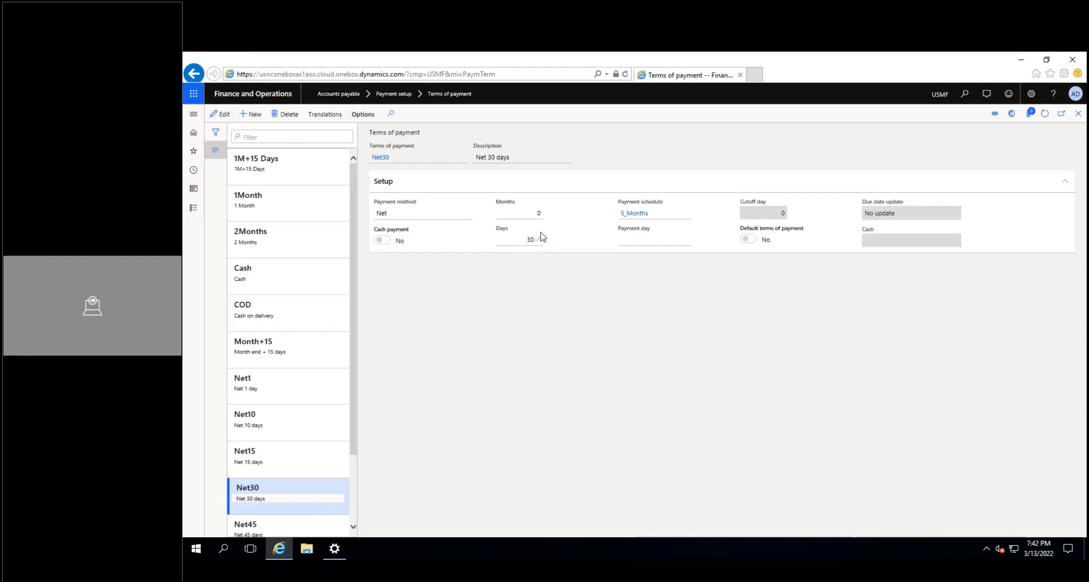
click(283, 198)
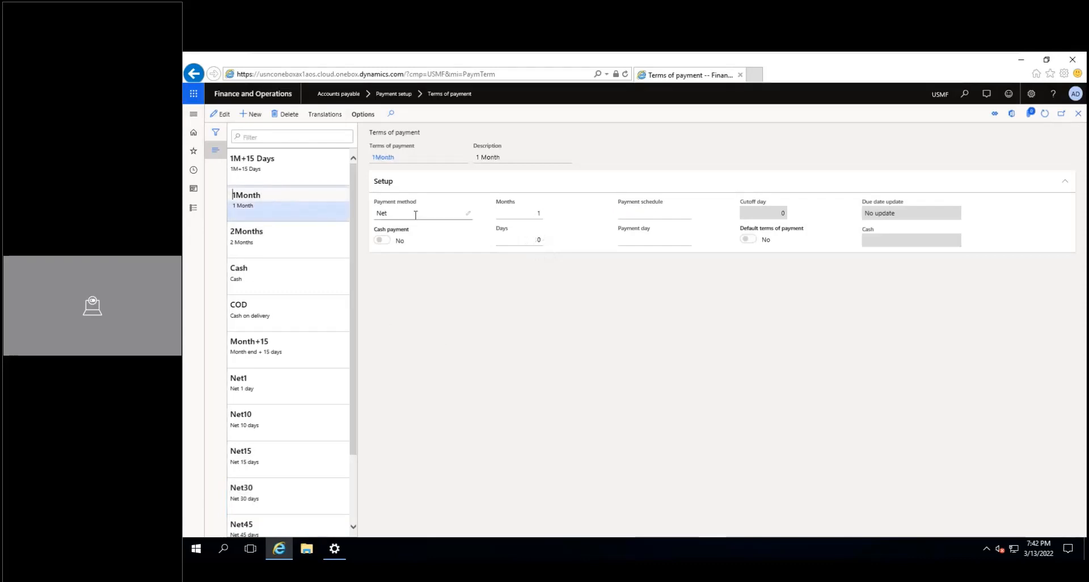
click(221, 116)
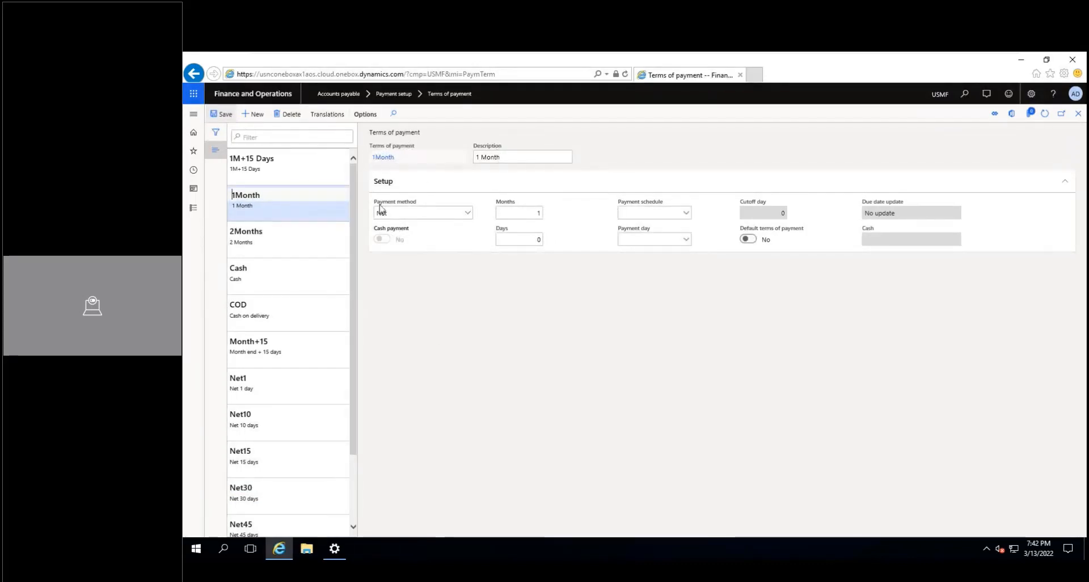
click(511, 212)
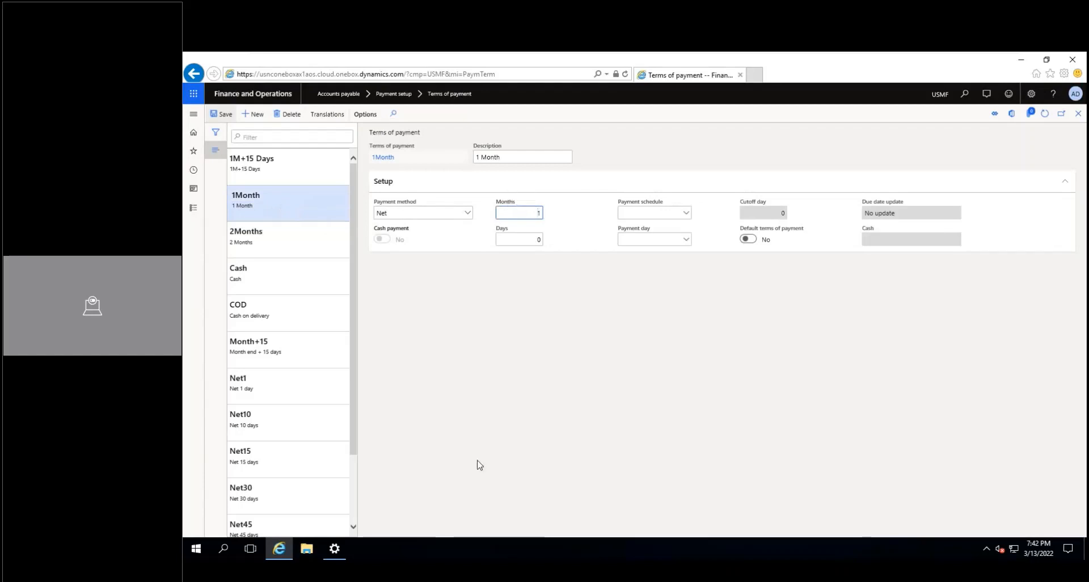
click(293, 493)
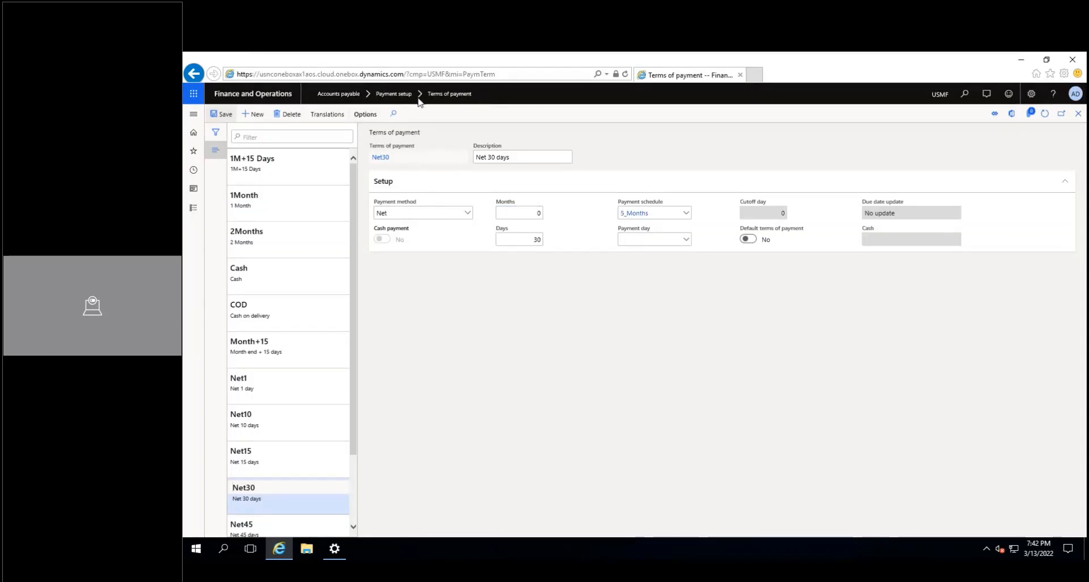
Clear the Windows update and licence notices and open the Terms of payment page of Accounts receivable.
click(198, 210)
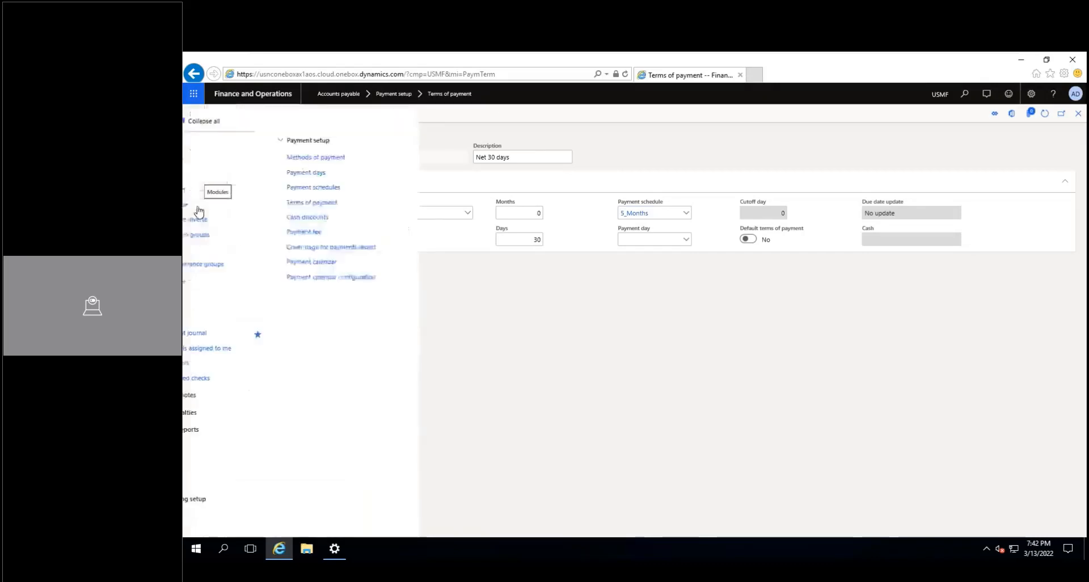
click(243, 249)
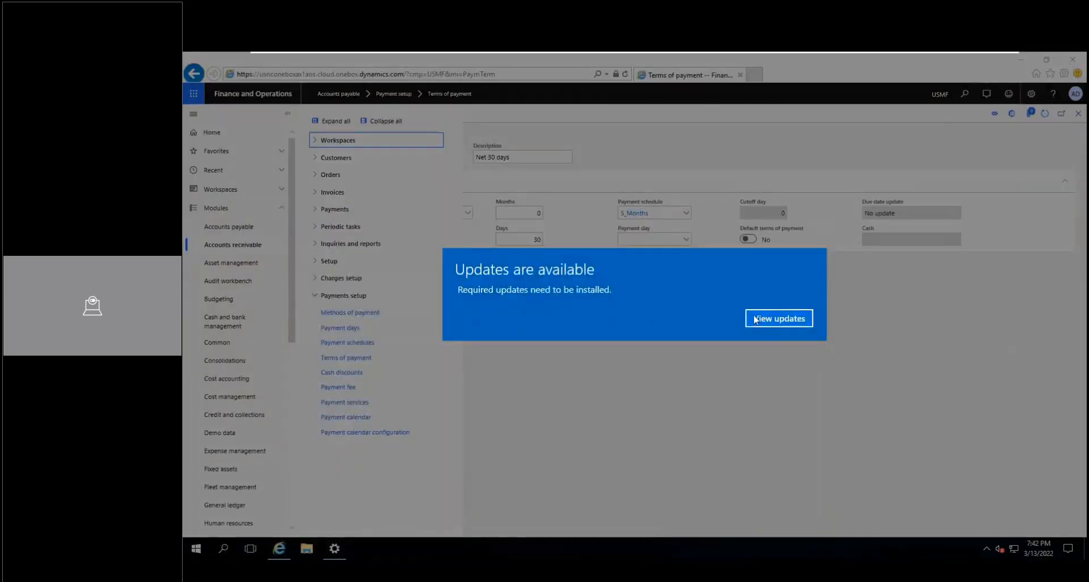
click(769, 319)
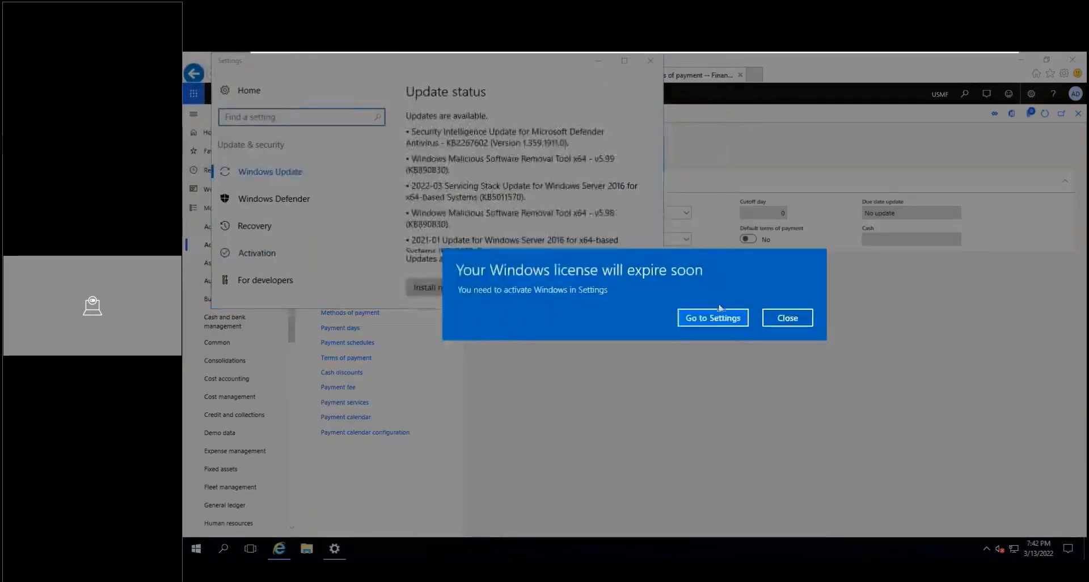
click(718, 319)
click(455, 302)
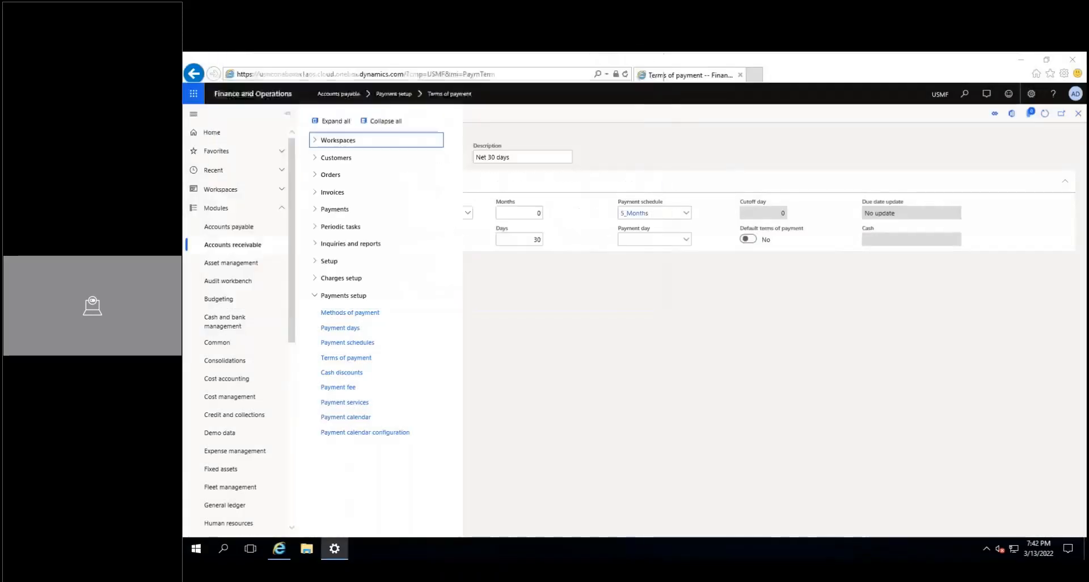
click(374, 359)
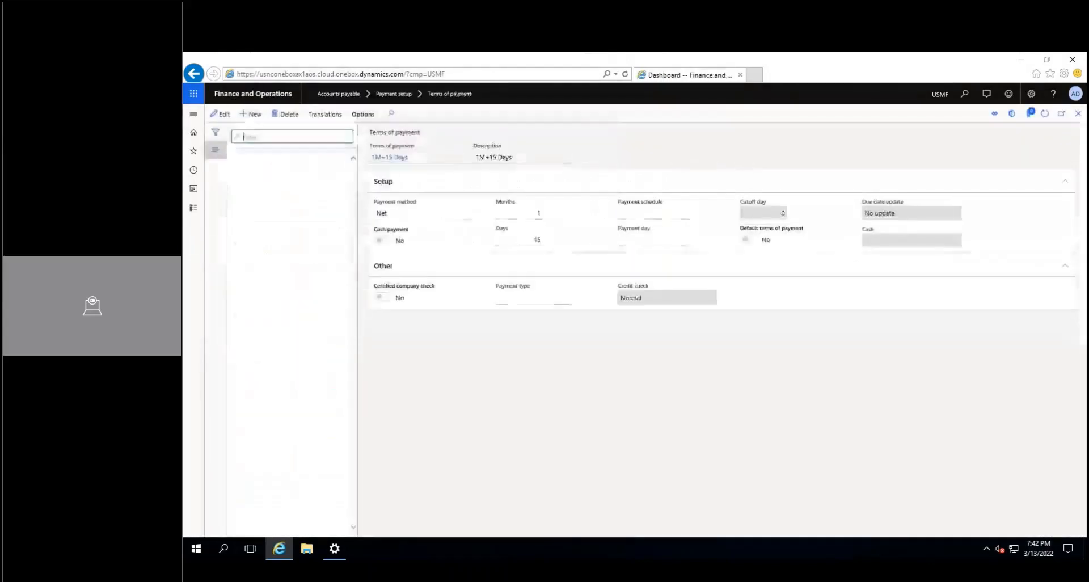
Examine the months and days values of the 1Month and Net30 customer terms, with 1Month open for editing.
click(263, 208)
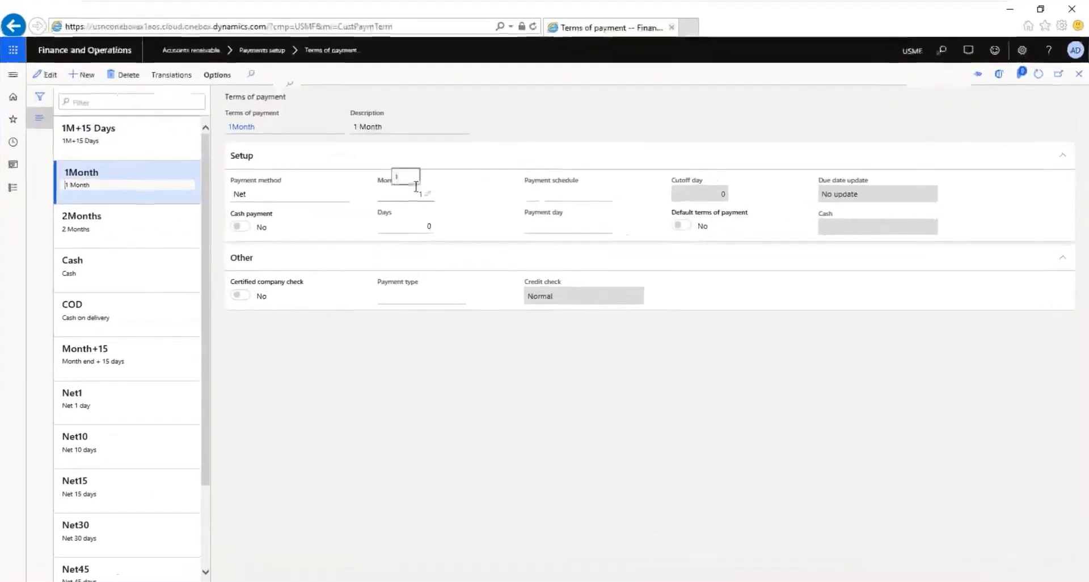
click(115, 528)
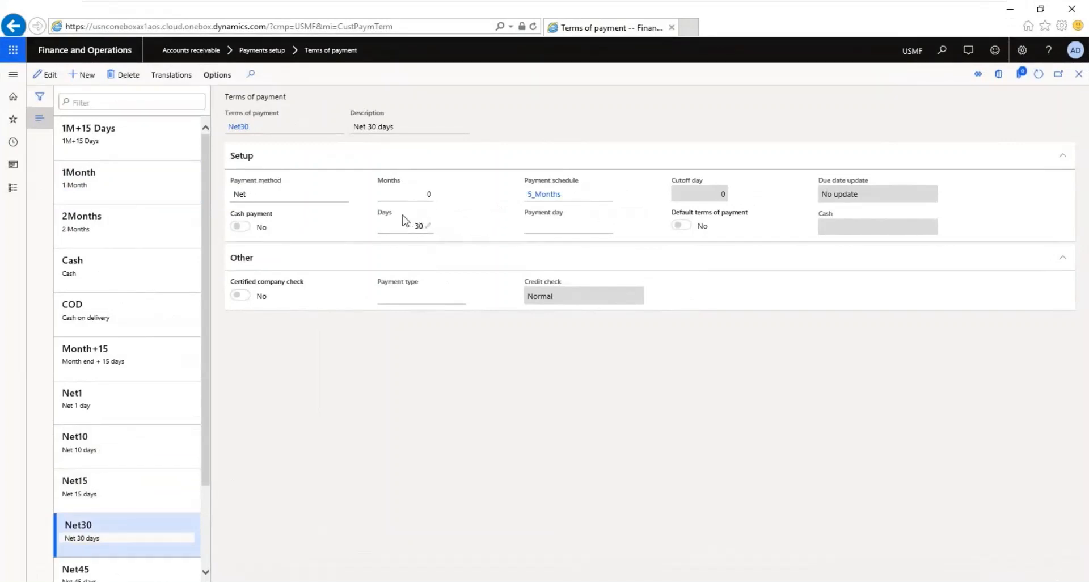
click(146, 200)
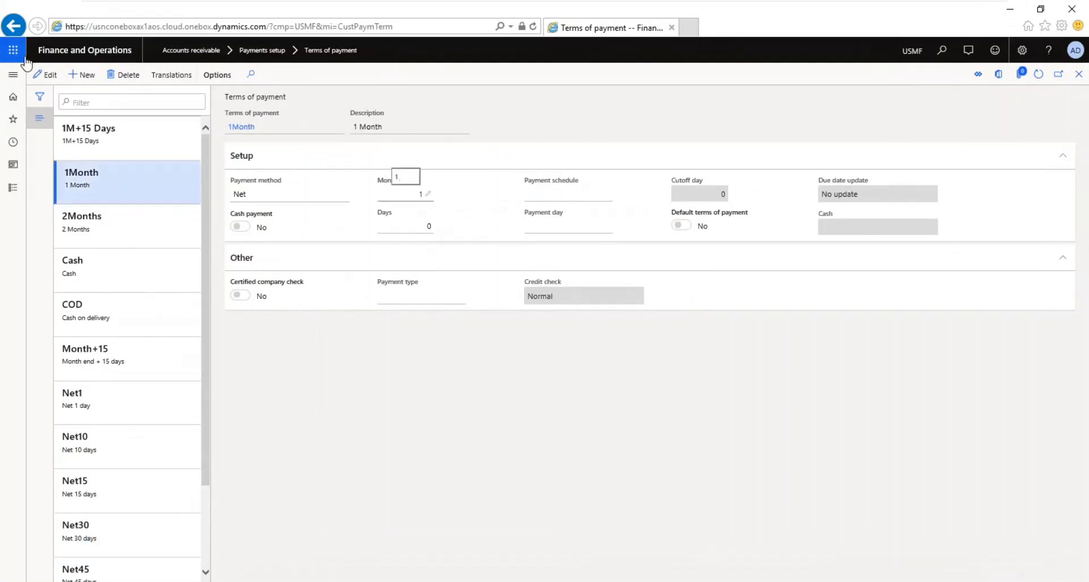
click(50, 76)
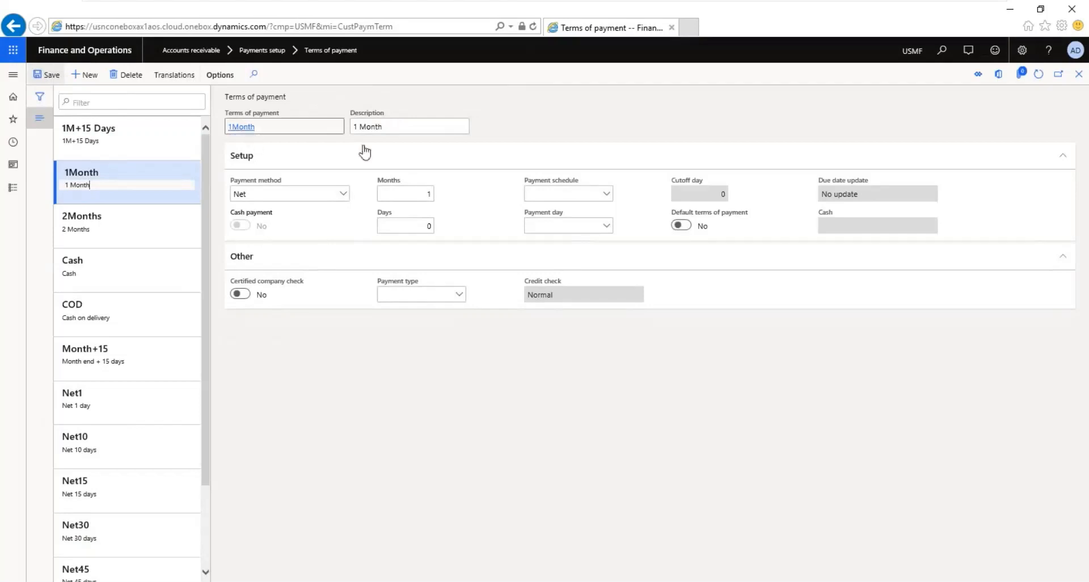
click(412, 196)
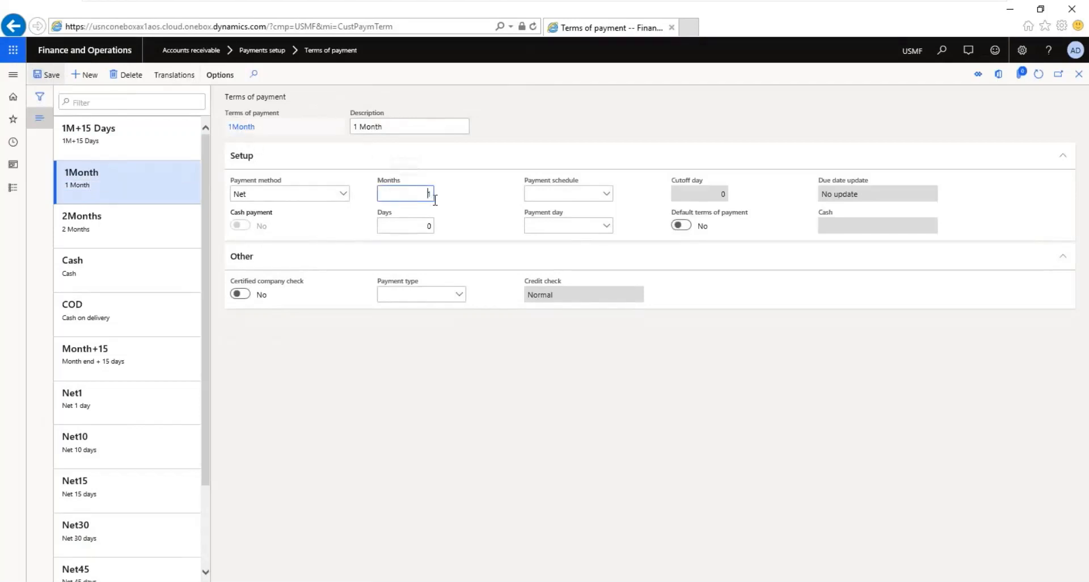
click(426, 226)
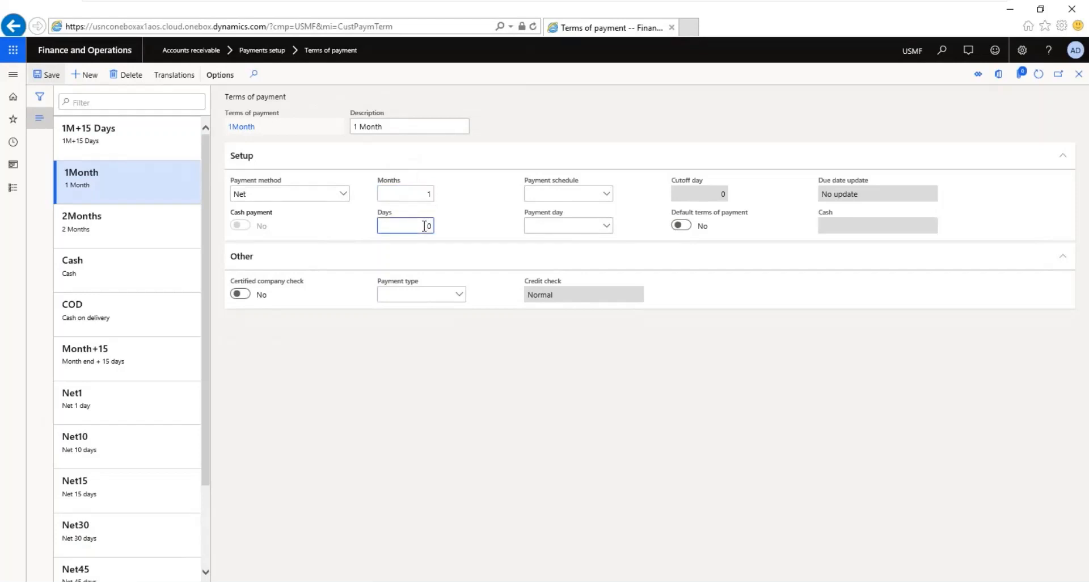
click(408, 189)
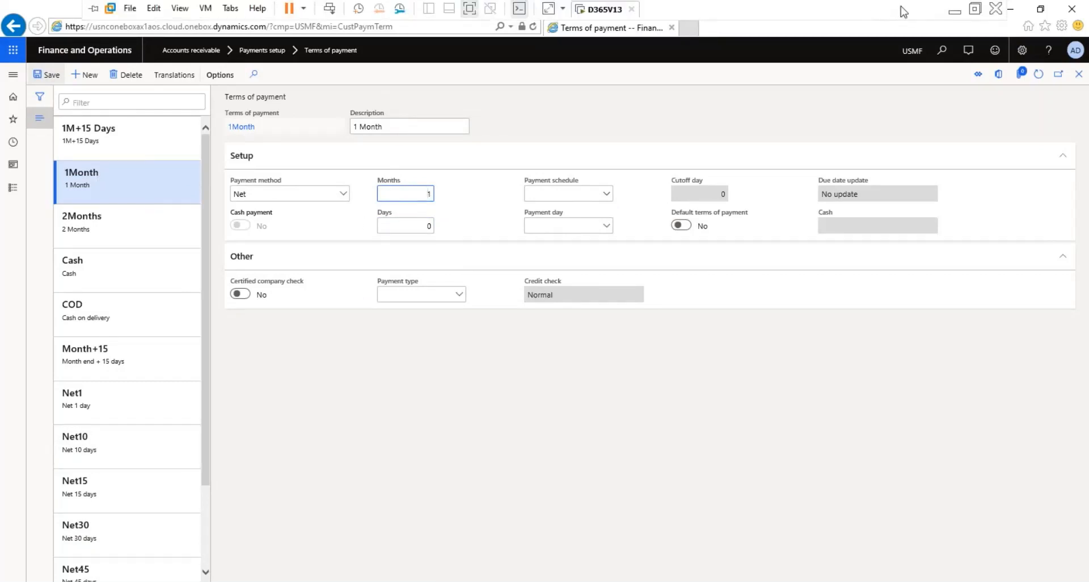
Switch to the Notepad notes, change the customer invoice heading to "Customer Invoice (2)" and start a new line below it.
key(alt+Tab)
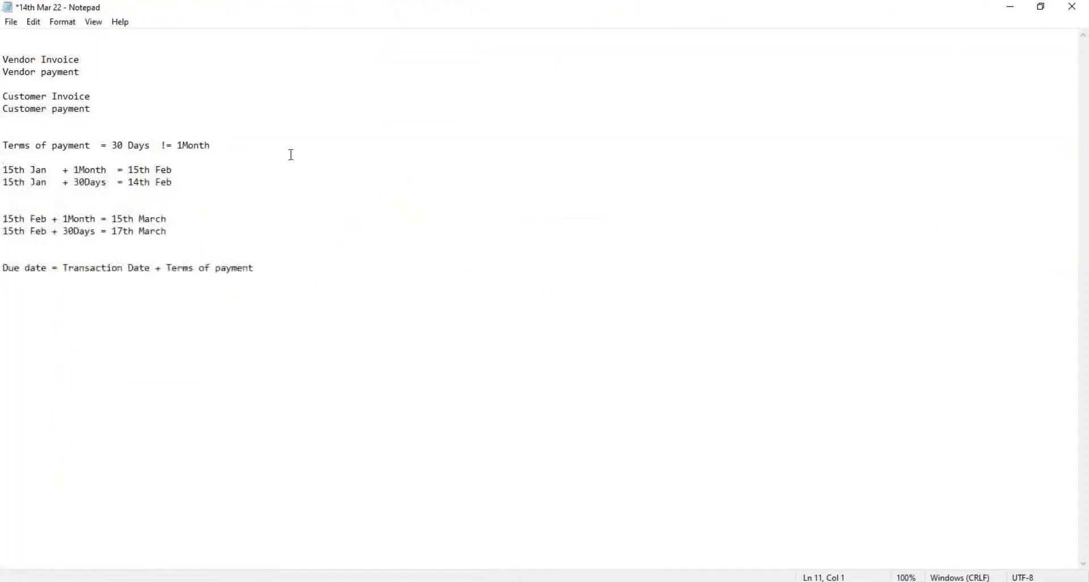
drag(101, 96, 4, 98)
click(108, 100)
text(:)
key(Return)
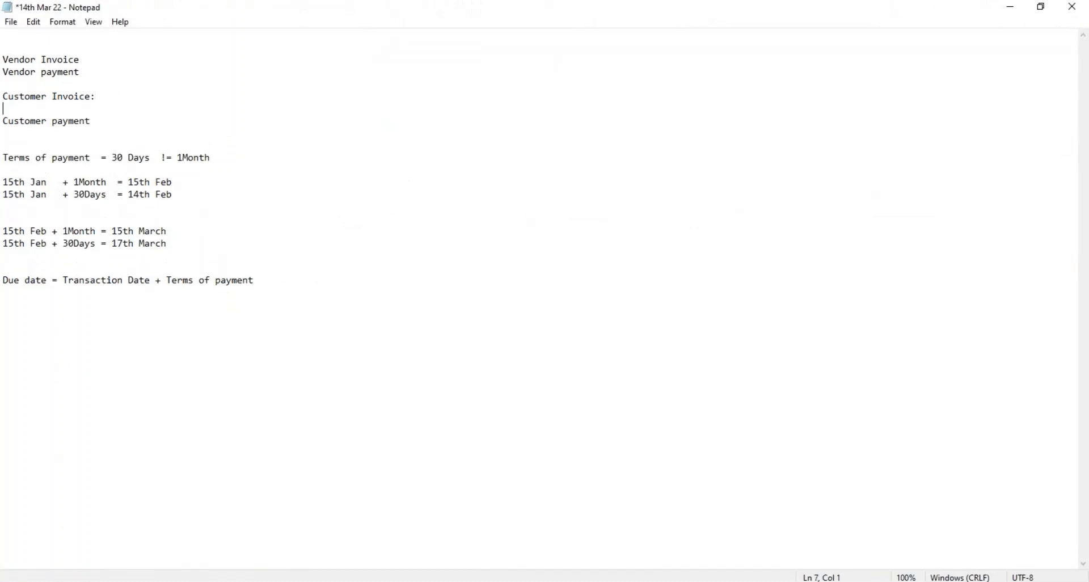
key(BackSpace)
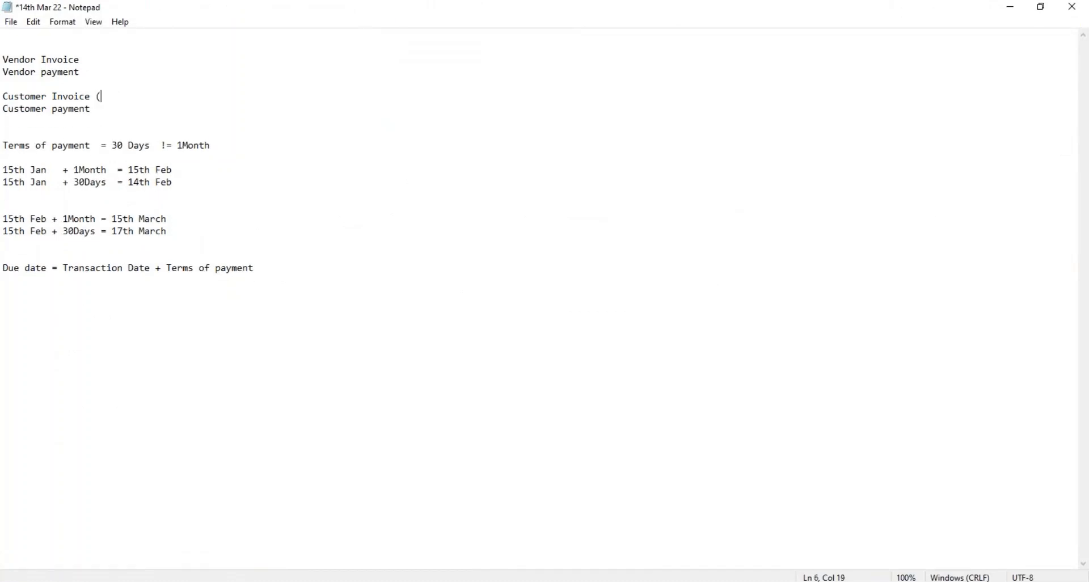
key(Return)
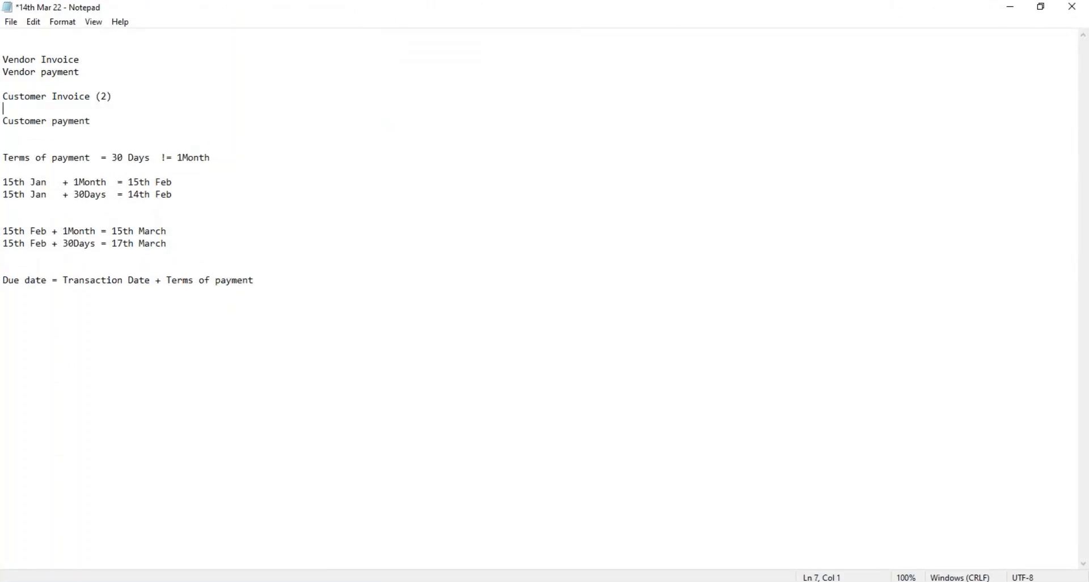
List "1. Freetext Invoice" and "2. Sales order --> Invoice" under the heading, leave a blank line after them, and highlight the first item.
text(1. Freetext Invoice)
key(Return)
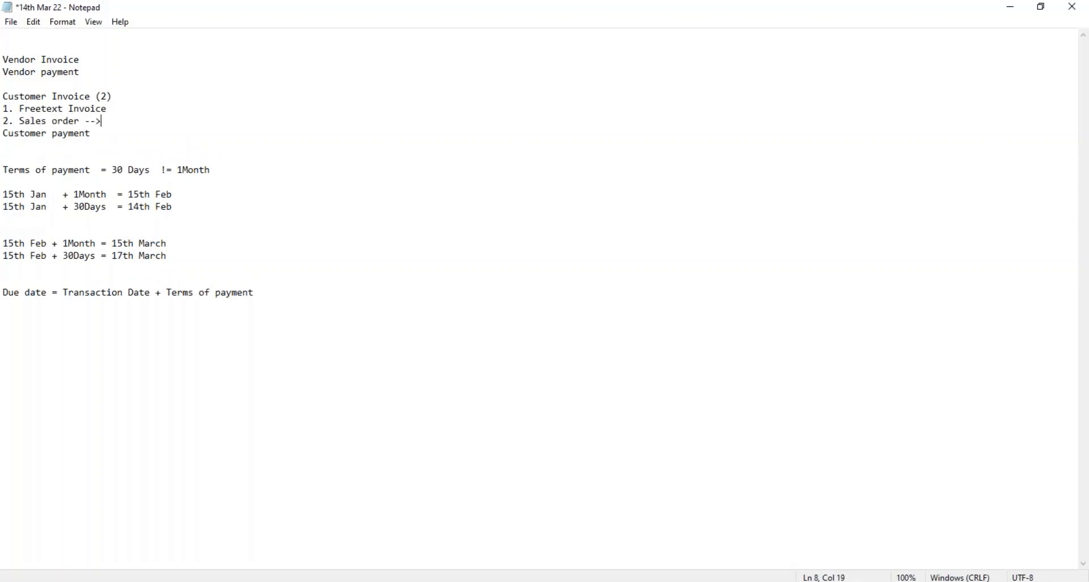
text(2. Sales order --> Invoice)
drag(163, 119, 4, 98)
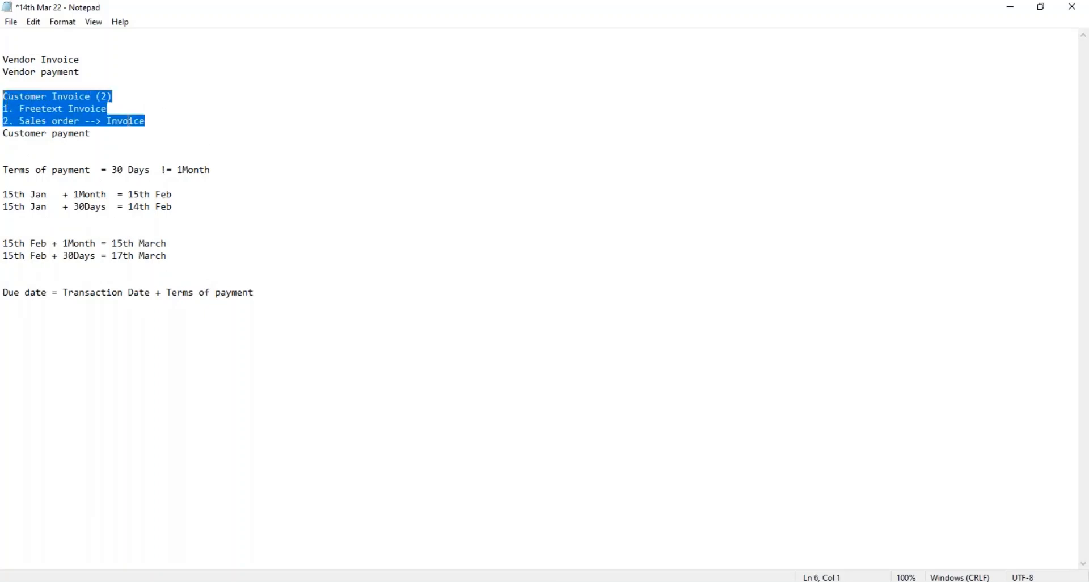
click(161, 123)
key(Return)
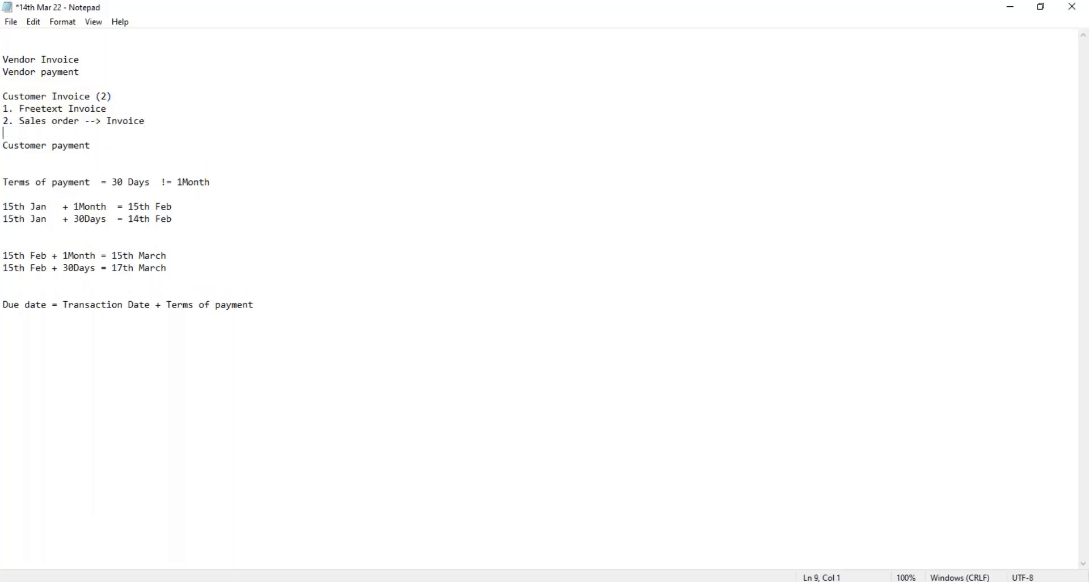
click(119, 107)
drag(111, 108, 6, 110)
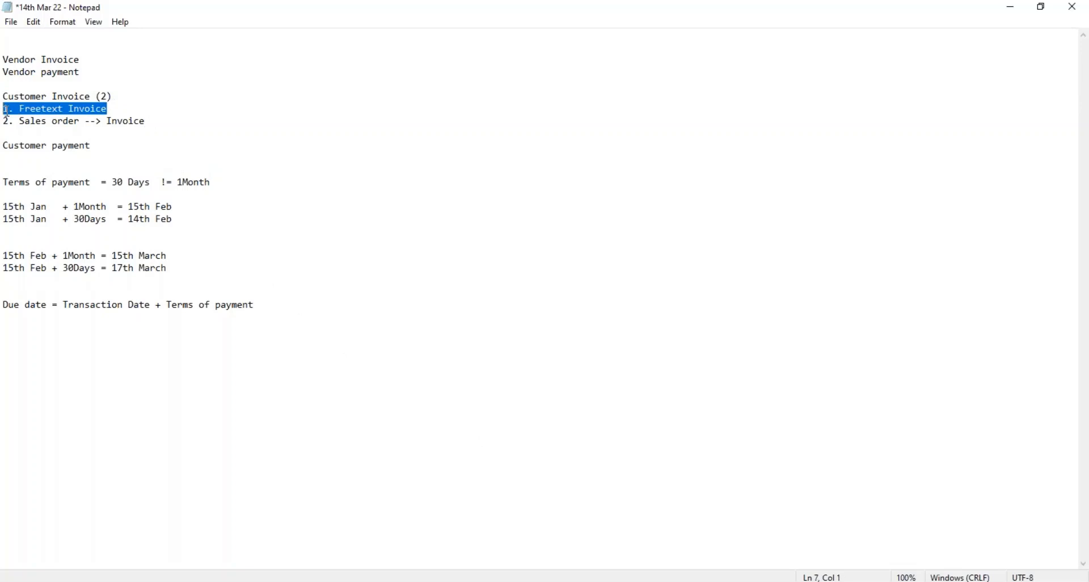
Return to Finance and Operations and duplicate the browser tab showing the customer terms of payment.
key(alt+Tab)
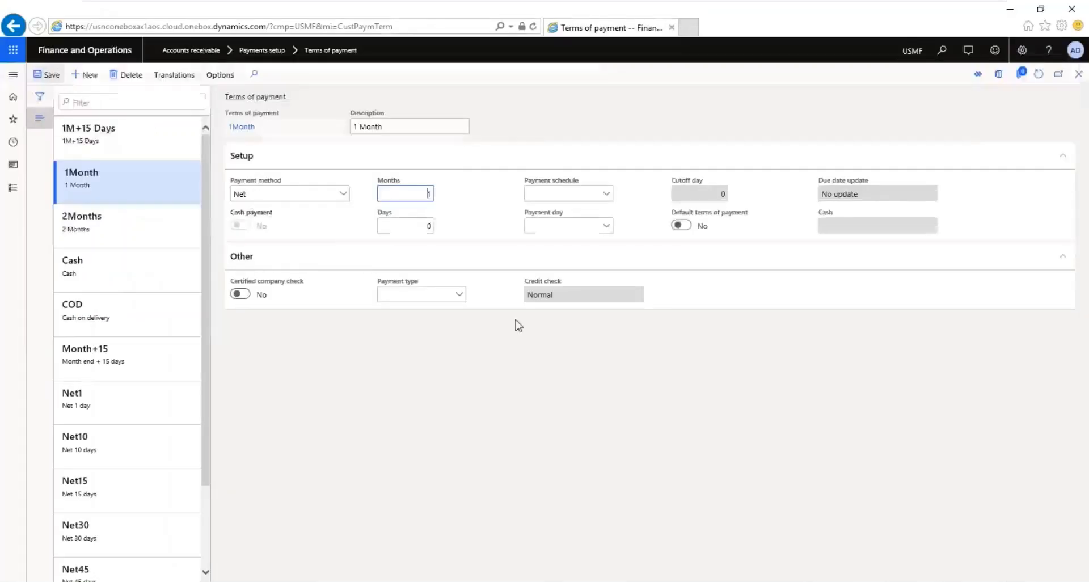
text(1)
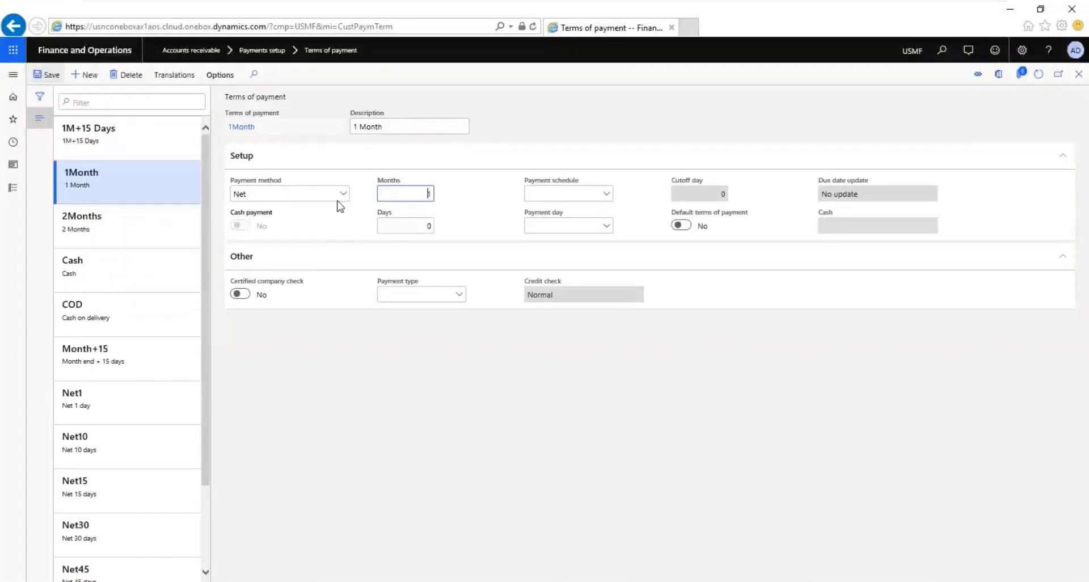
right_click(603, 33)
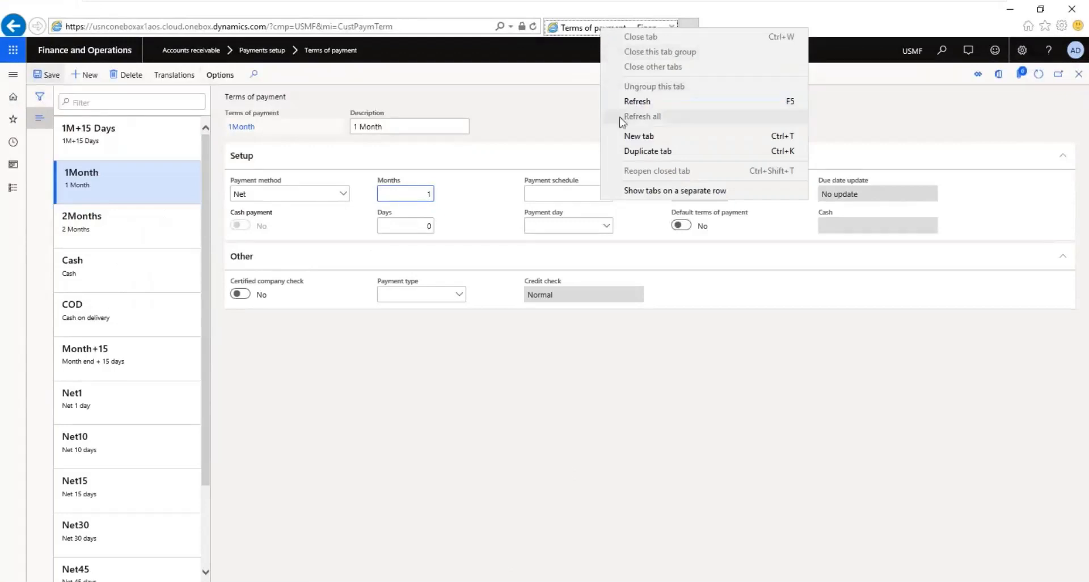
click(630, 151)
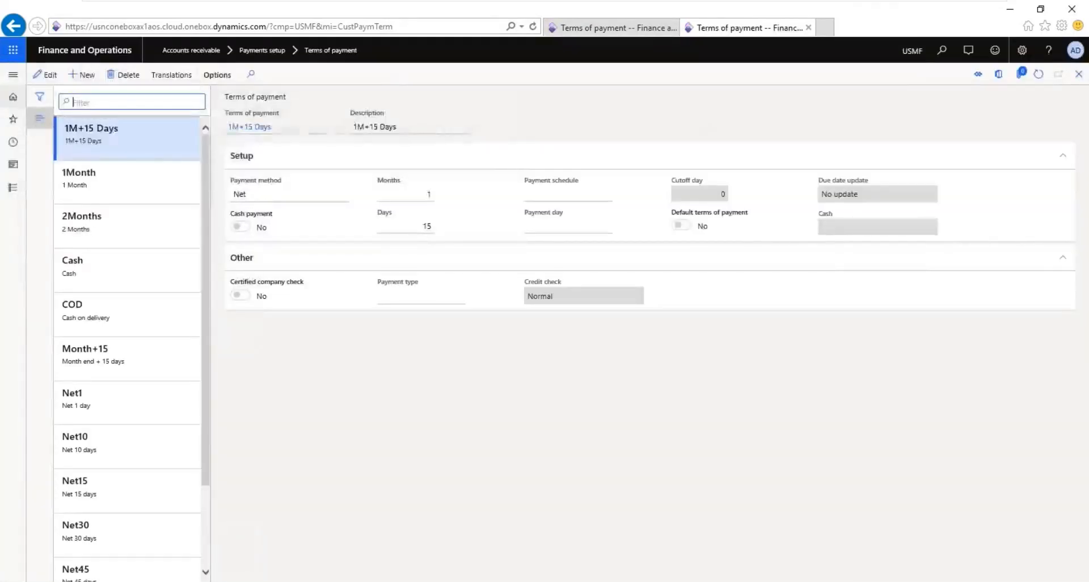
Open the first Invoices page of Accounts receivable in the duplicated tab, with the module's other groups collapsed.
click(13, 187)
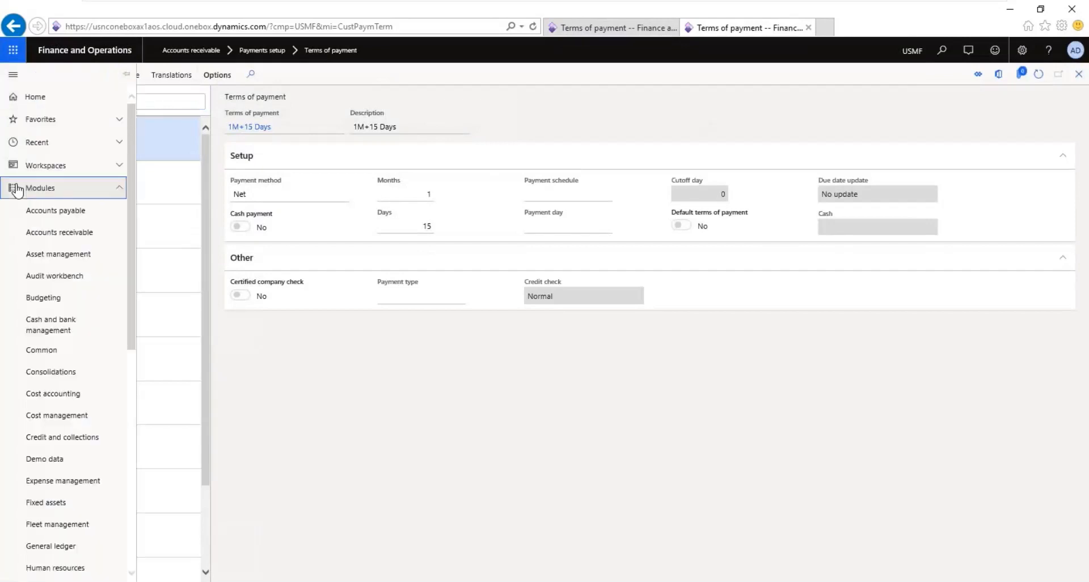
click(66, 236)
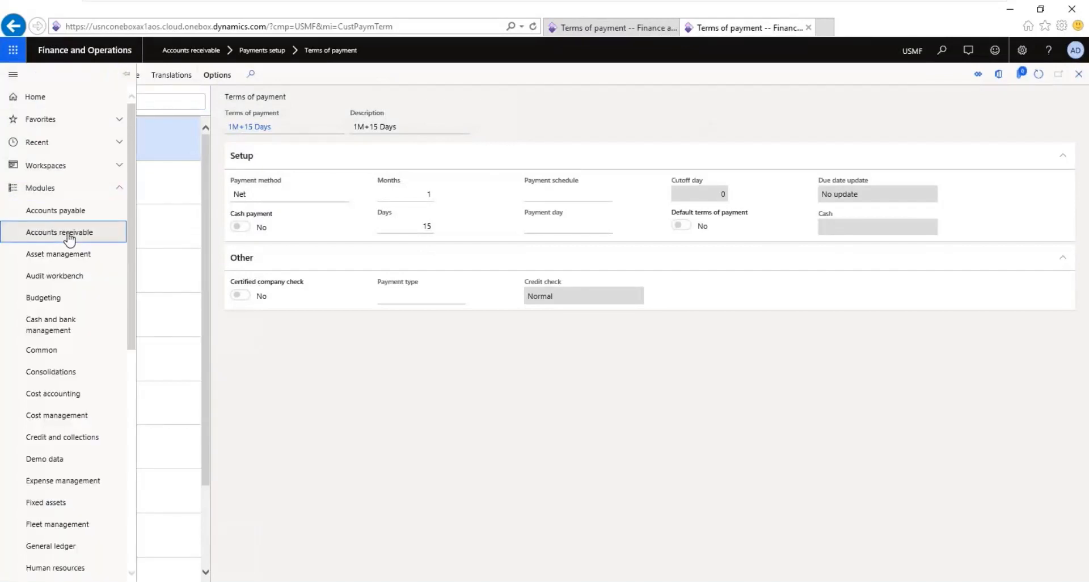
click(252, 84)
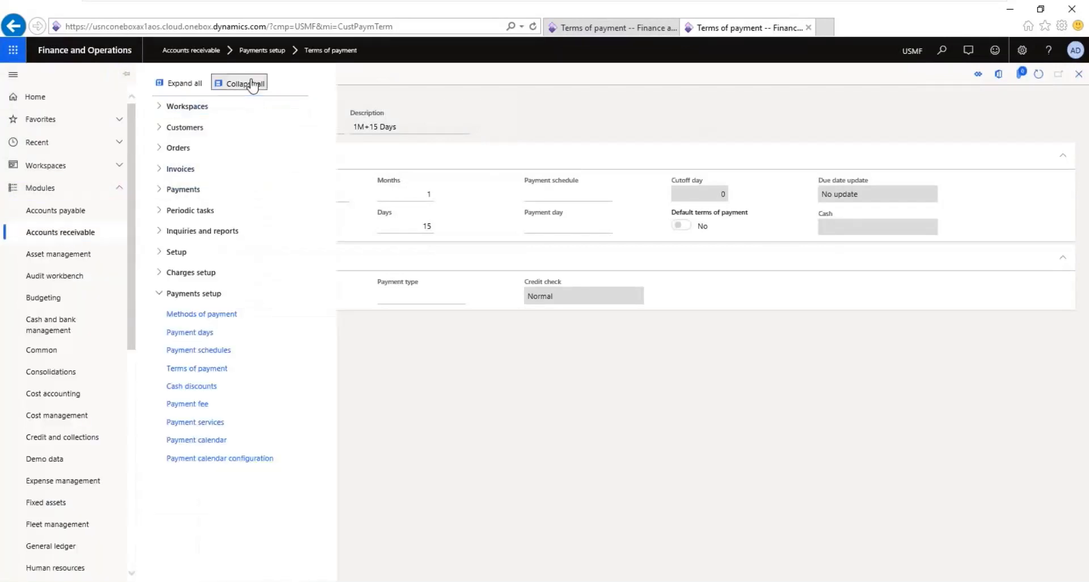
click(193, 167)
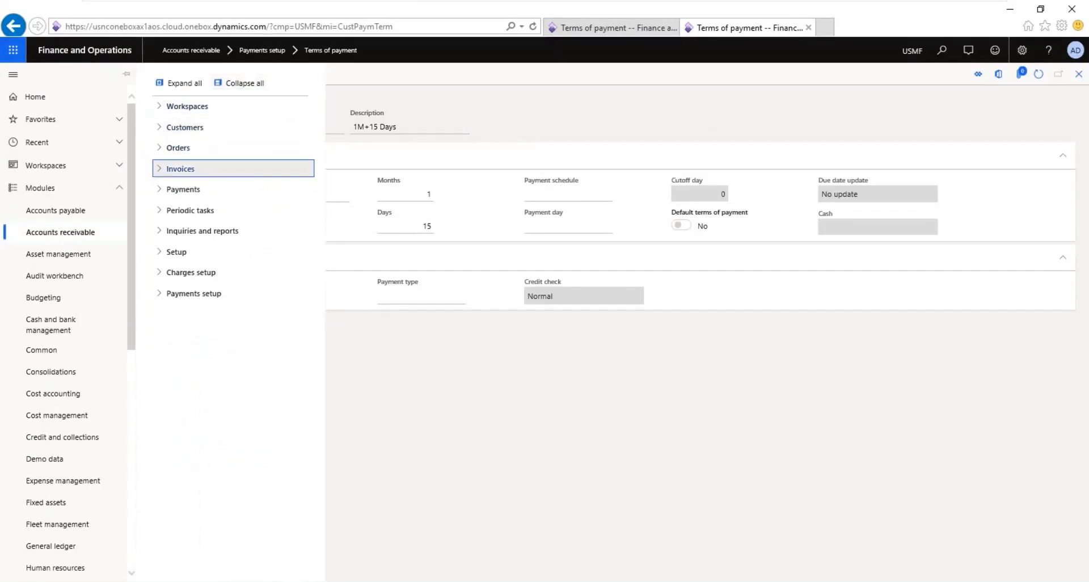
click(194, 192)
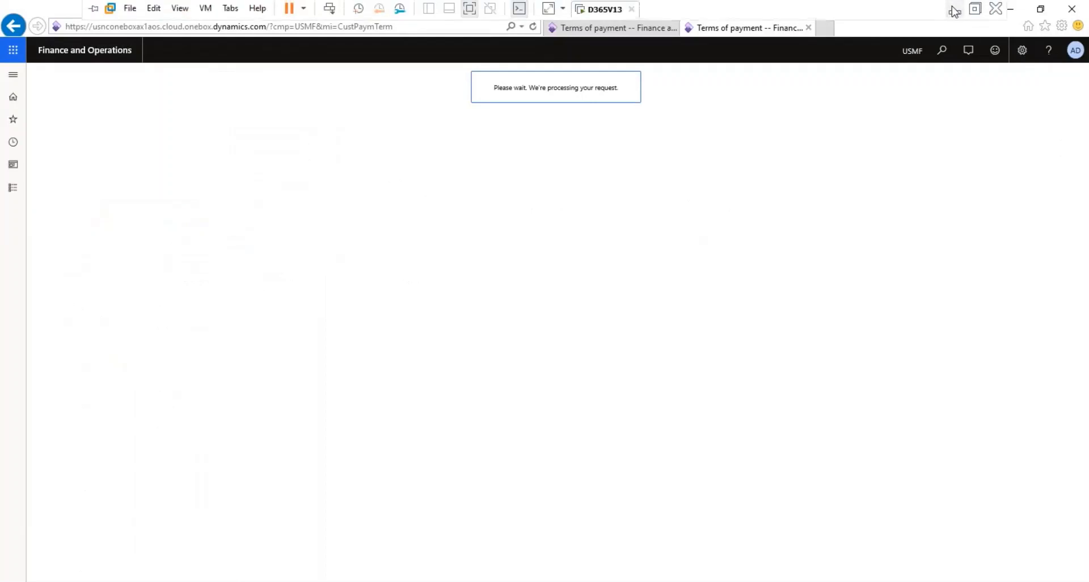
Check the customer invoice types in the Notepad notes and return to Finance and Operations.
click(955, 12)
click(816, 18)
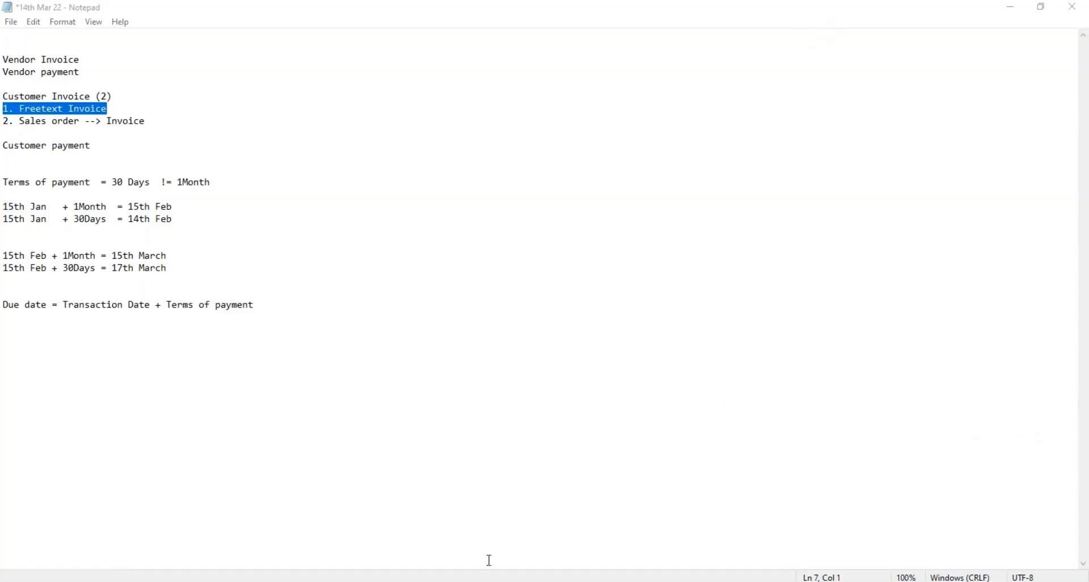
key(alt+Tab)
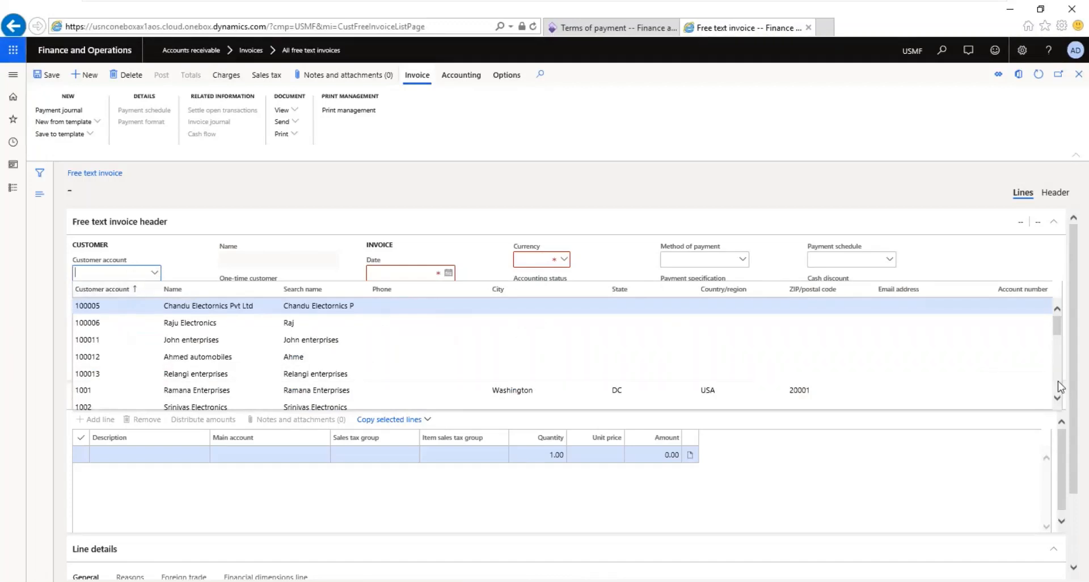
Choose Contoso Retail Portland as the customer account of the new free text invoice.
scroll(1060, 387, down, 10)
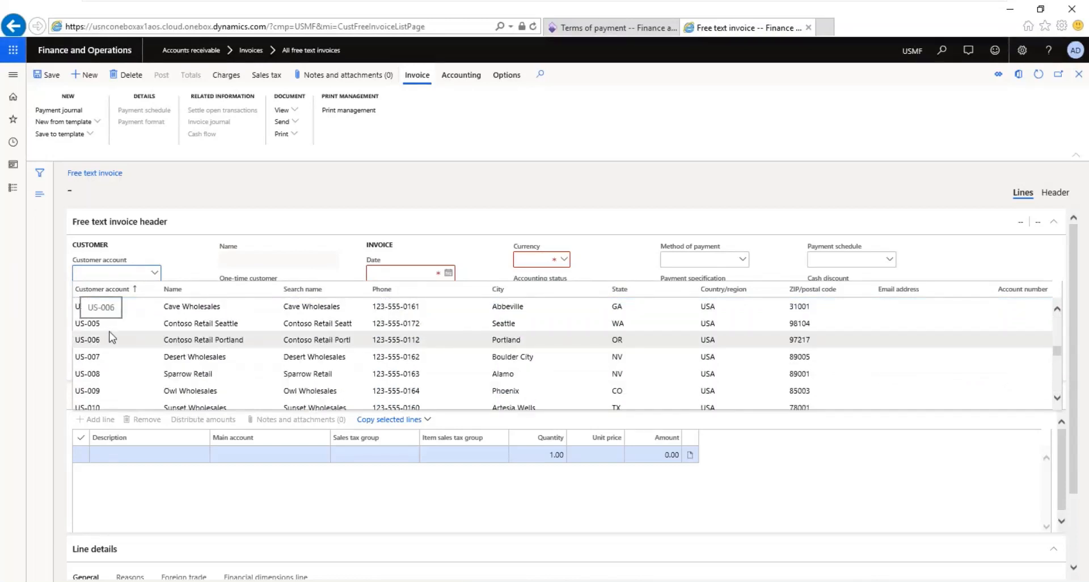
click(111, 339)
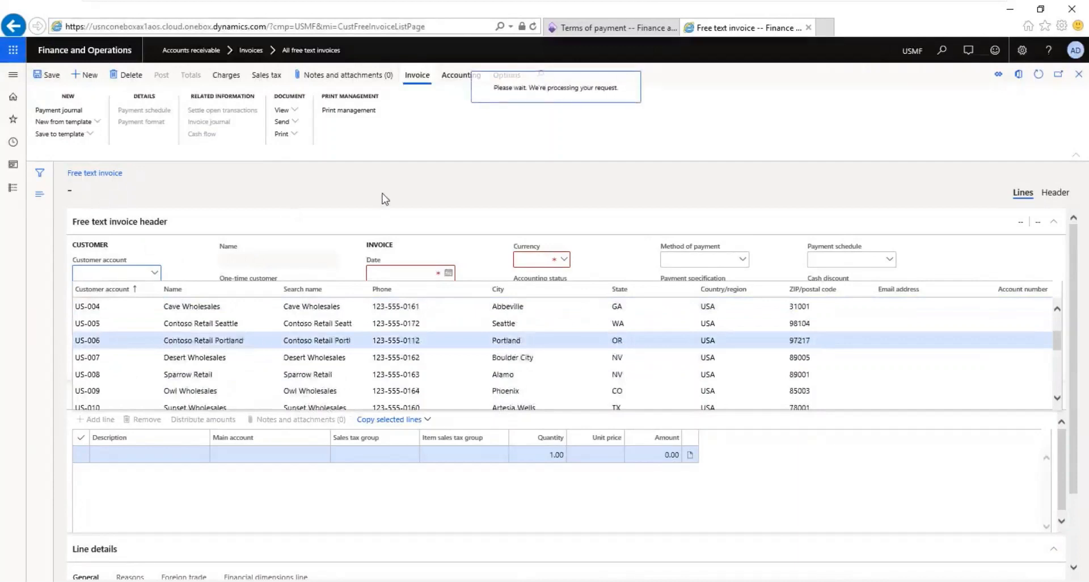
click(345, 192)
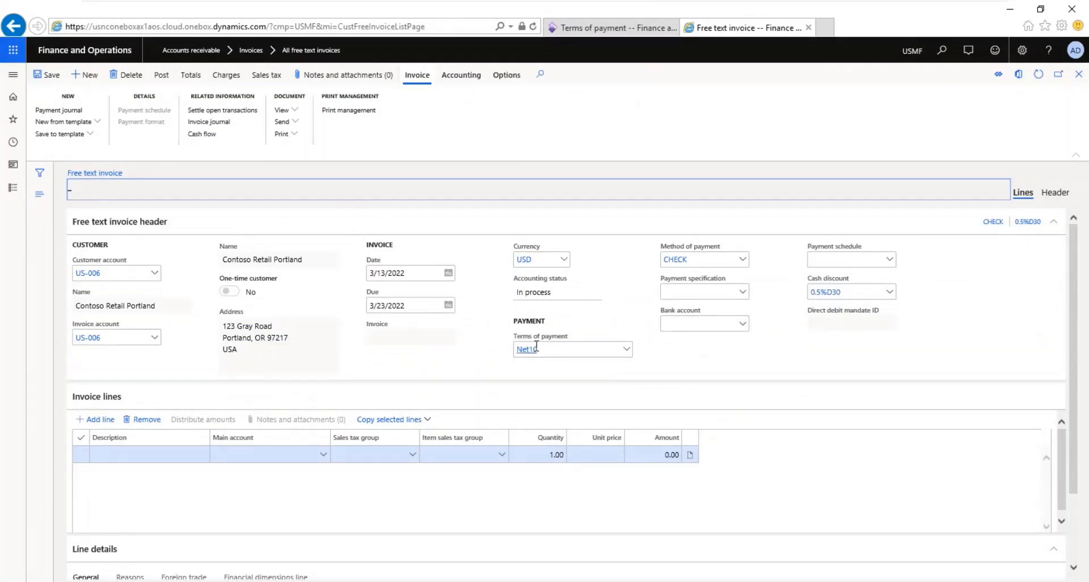
Set the free text invoice's terms of payment to Net30.
click(626, 350)
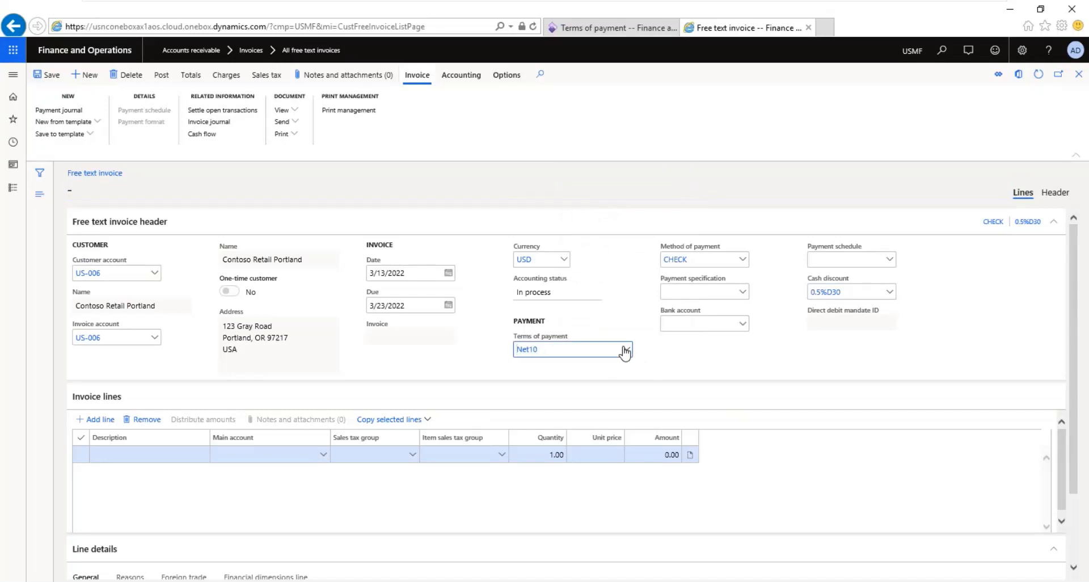
click(626, 350)
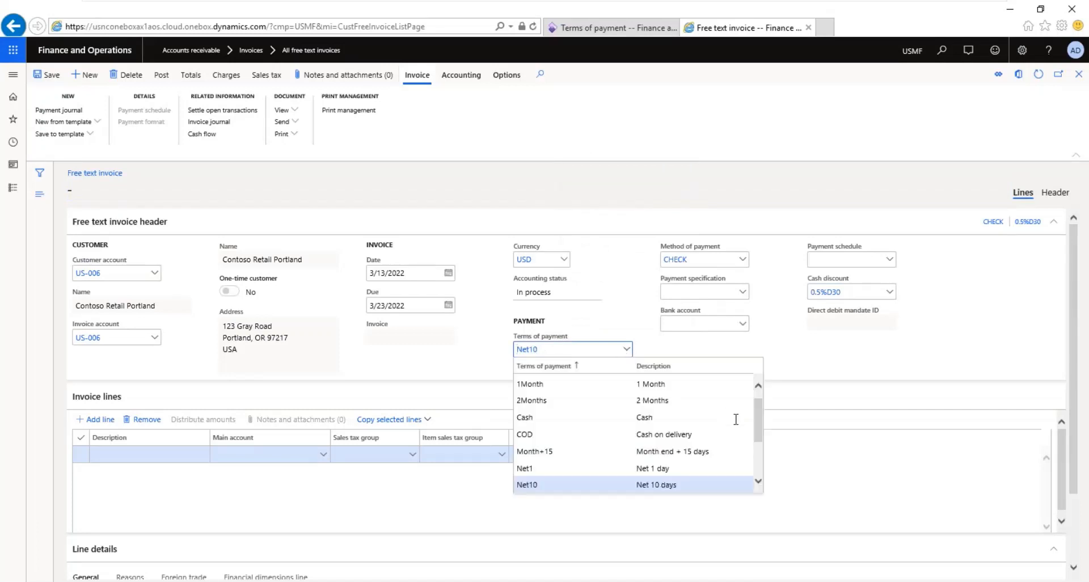
drag(759, 419, 759, 443)
click(546, 458)
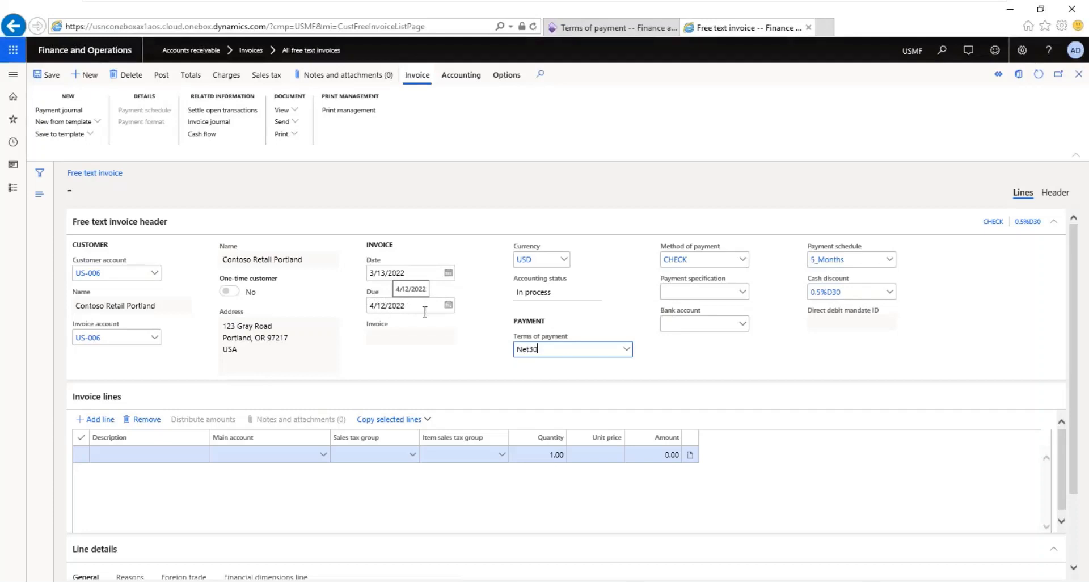
Set the free text invoice's terms of payment to 1Month.
click(627, 350)
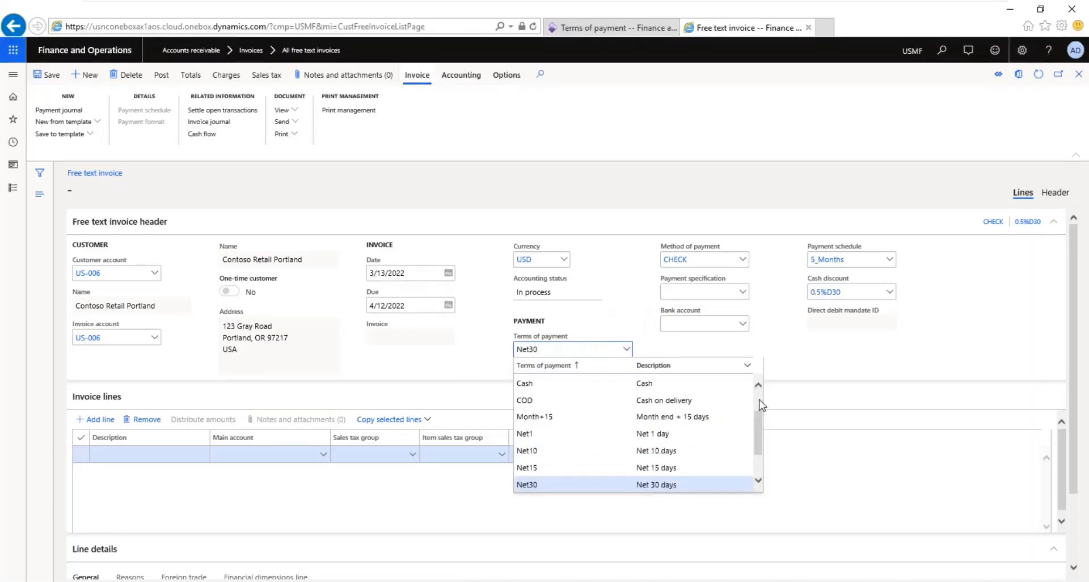
scroll(760, 411, up, 1)
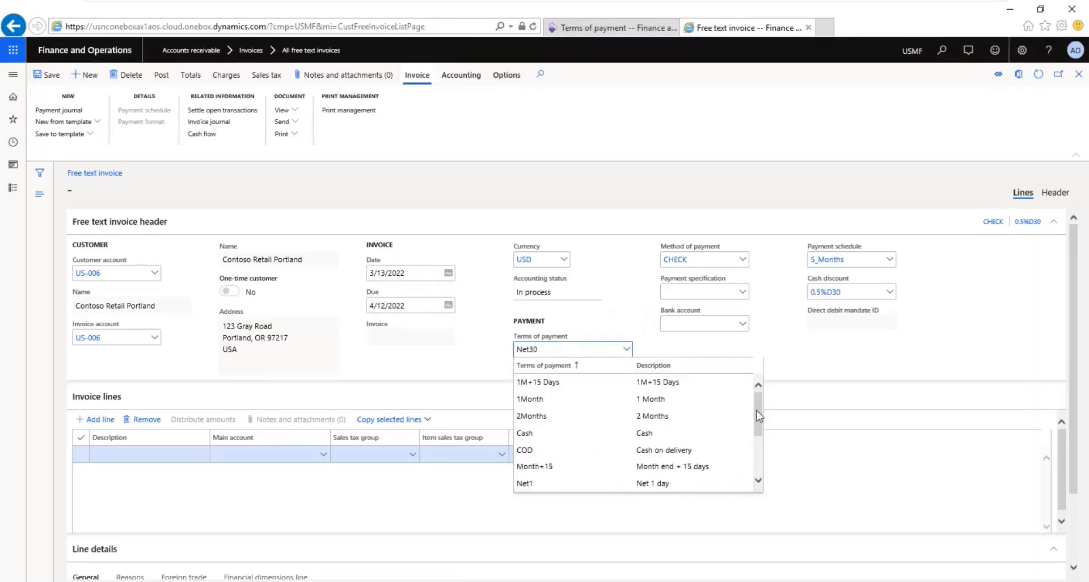
click(561, 404)
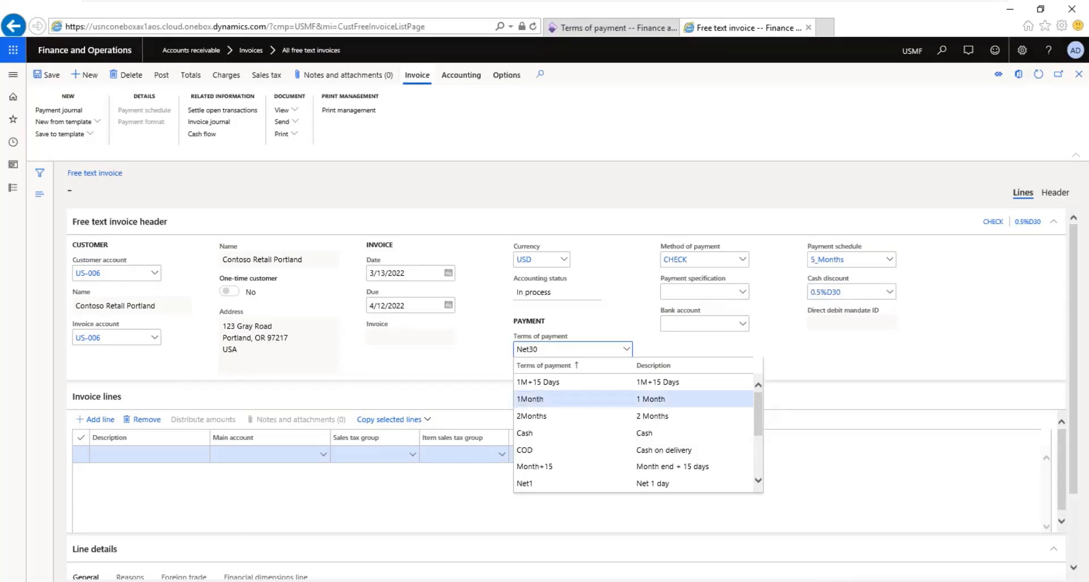
key(Return)
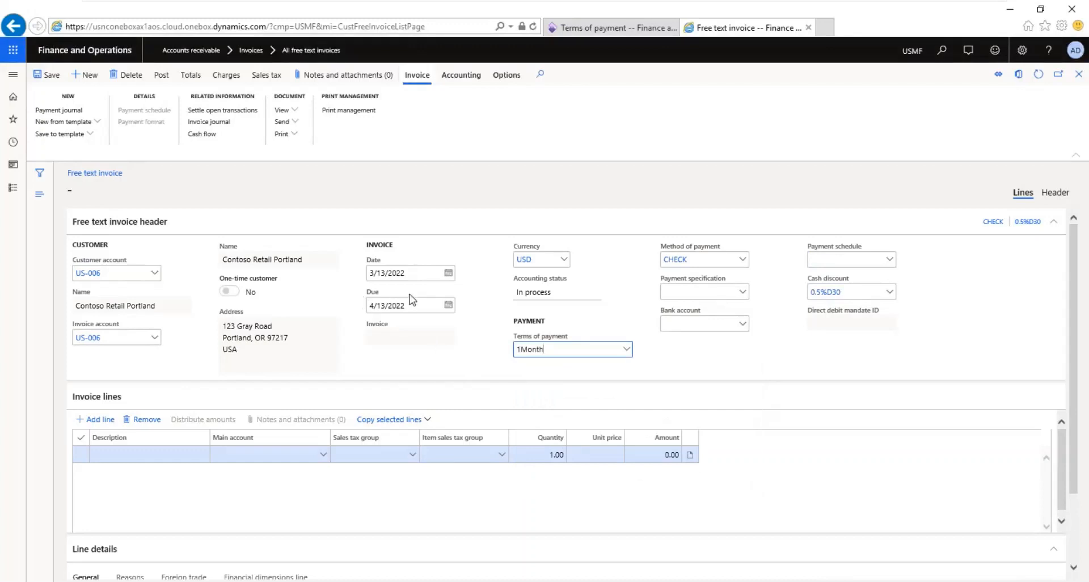
click(488, 349)
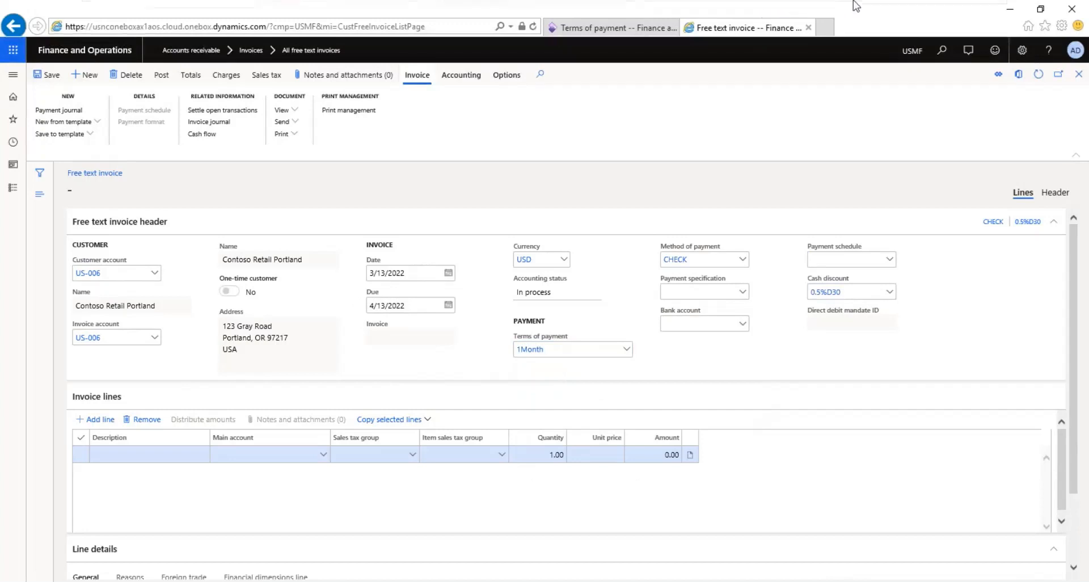
Consult the Notepad notes, return to the free text invoice, and duplicate its browser tab, ending on the duplicate.
click(955, 10)
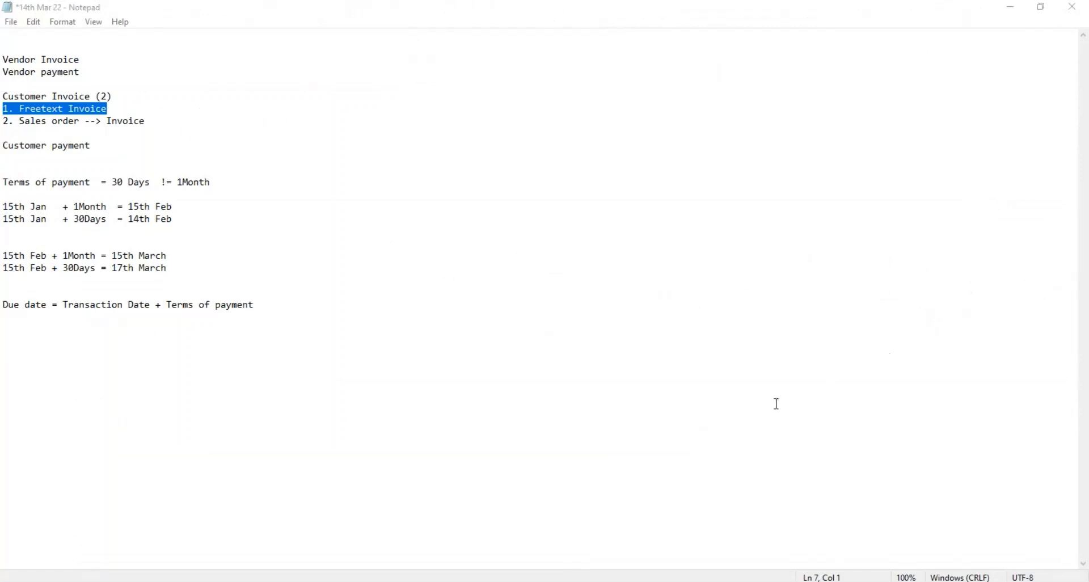
key(alt+Tab)
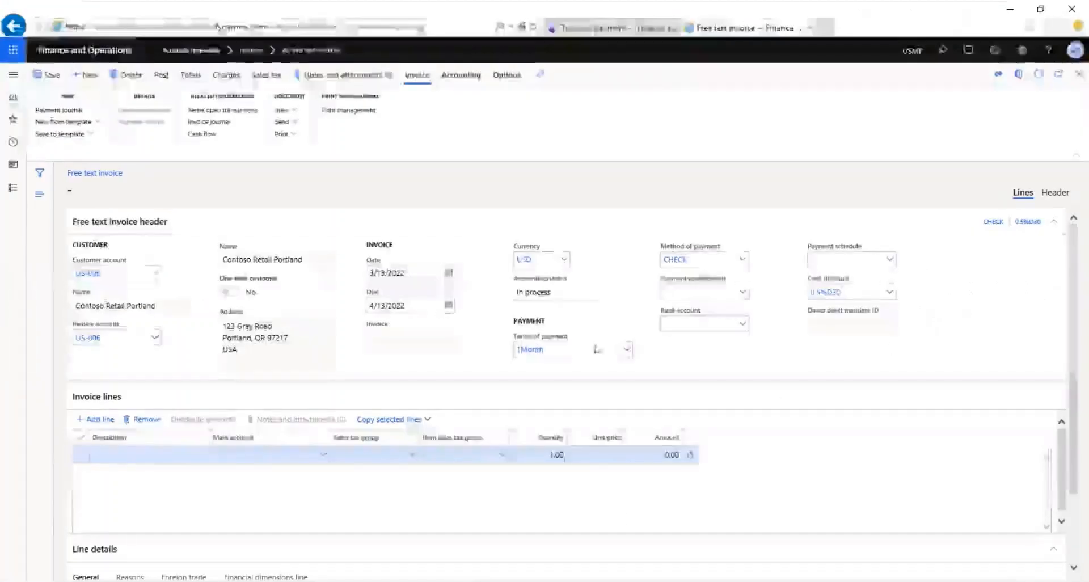
right_click(713, 34)
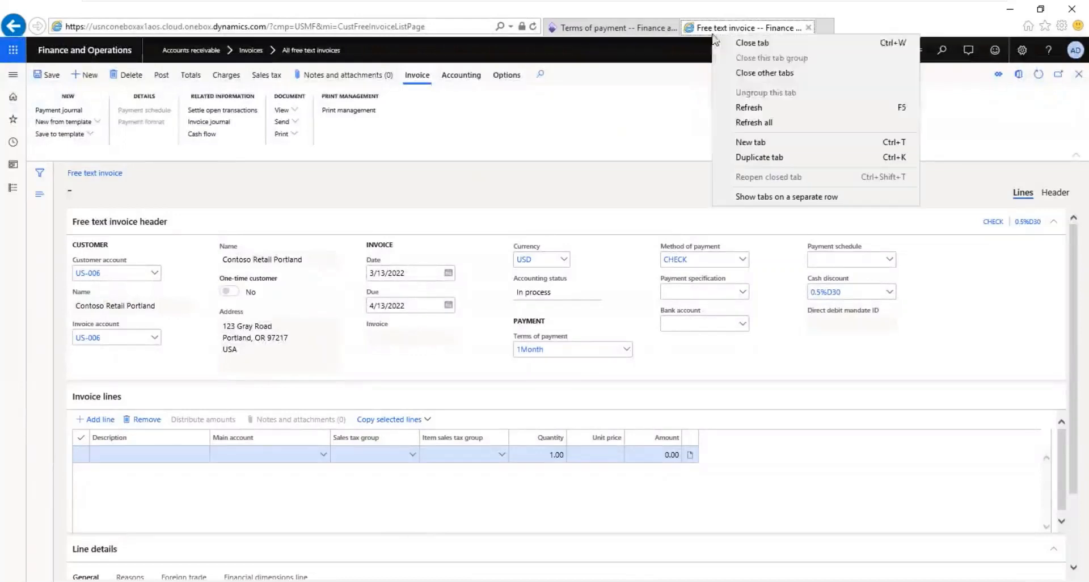
click(758, 157)
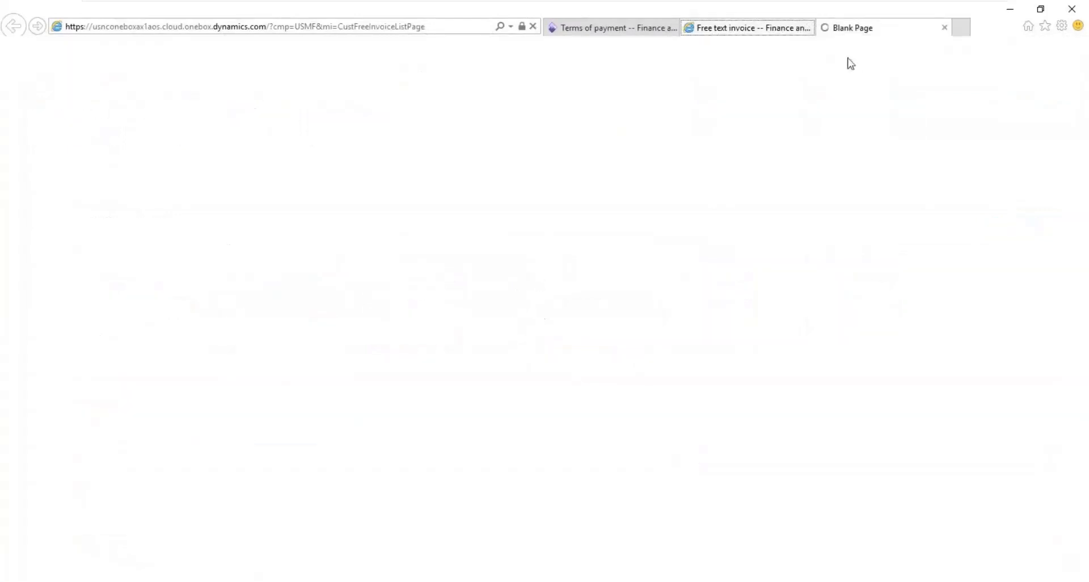
click(749, 33)
click(836, 32)
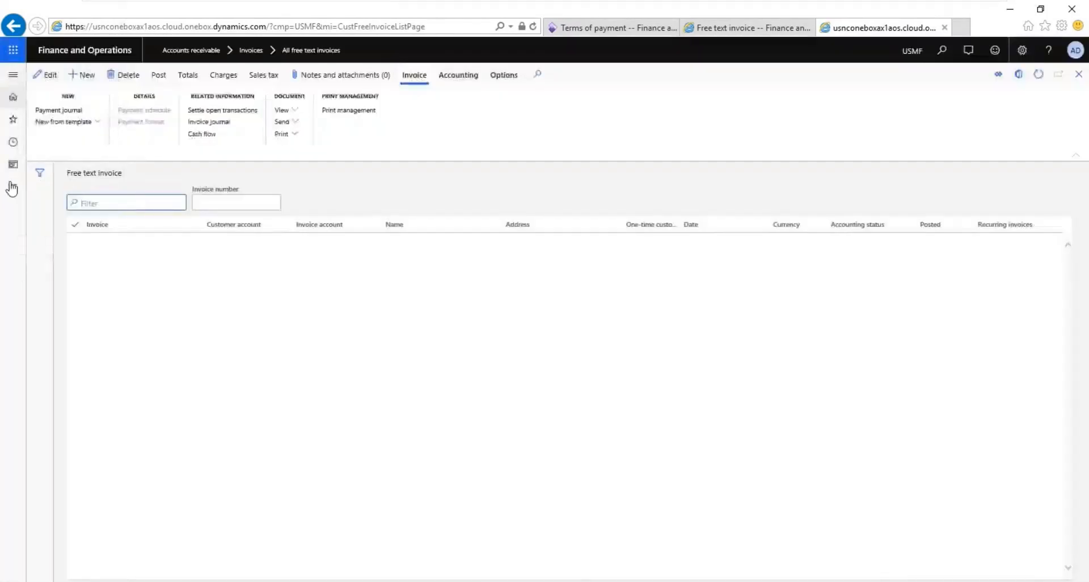
Open the Payment calendar page under Payments setup of Accounts receivable in the duplicated tab.
click(12, 190)
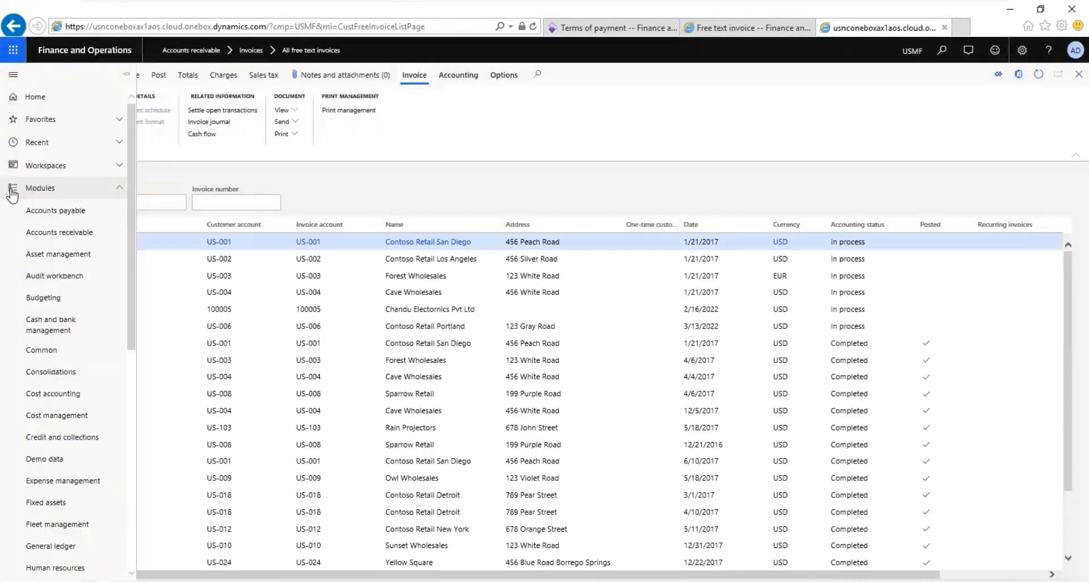
click(83, 238)
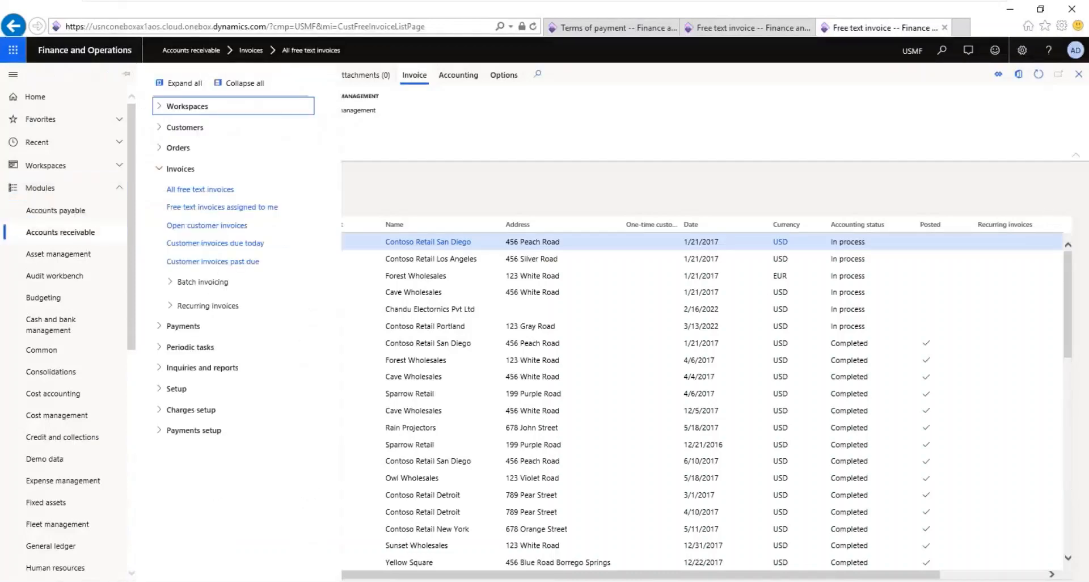
click(200, 433)
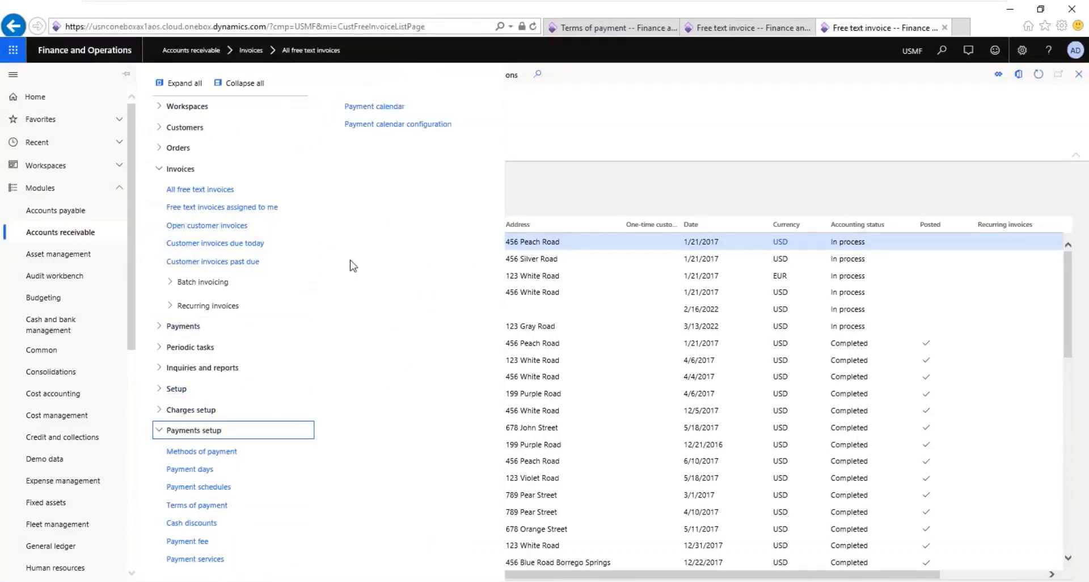
click(364, 112)
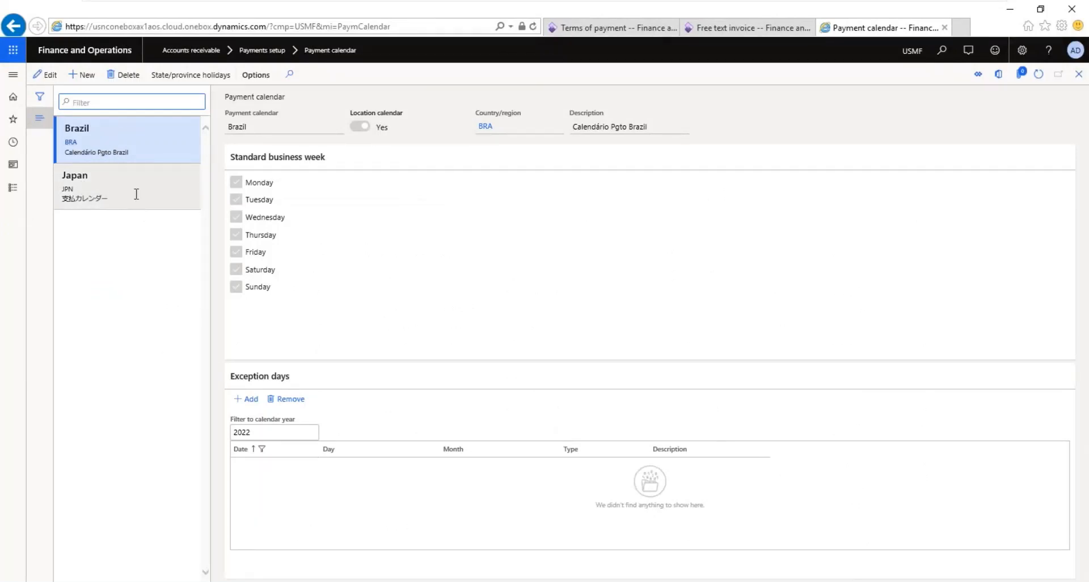
Open the customers' Payment calendar configuration and view its Prioritize rules and Select calendars sections.
click(12, 190)
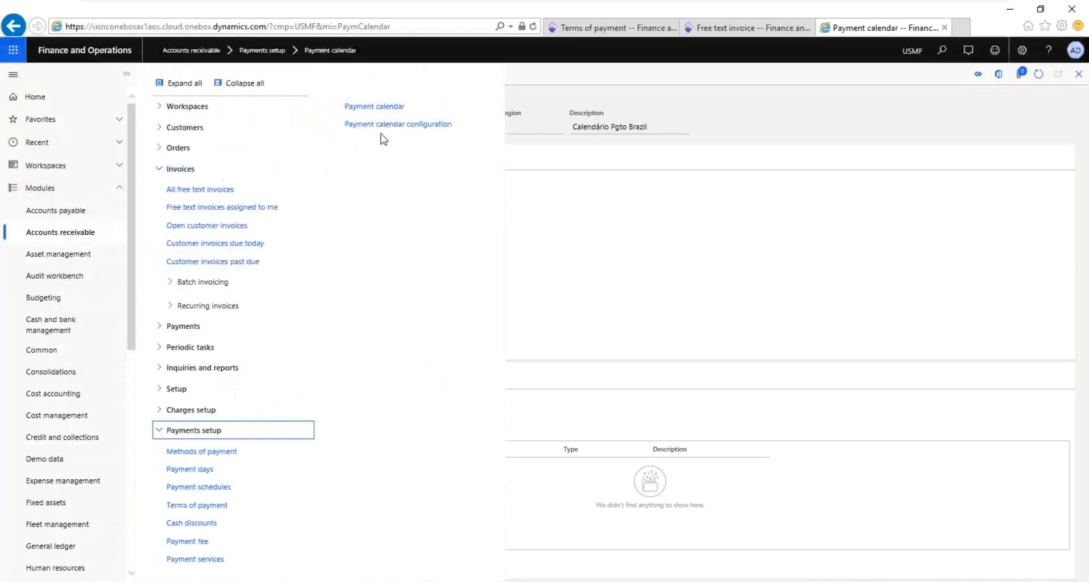
click(383, 127)
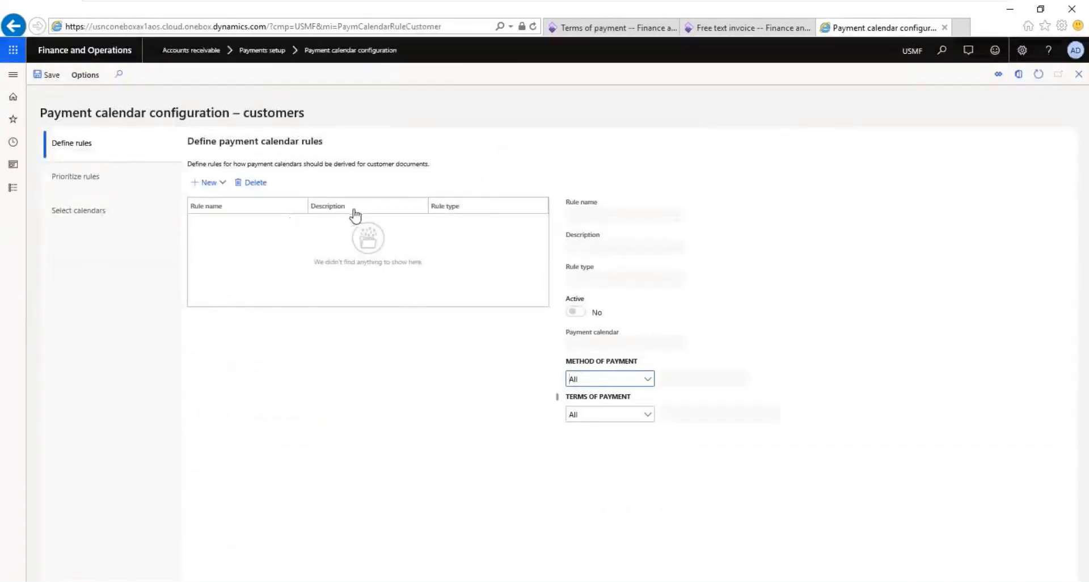
click(93, 179)
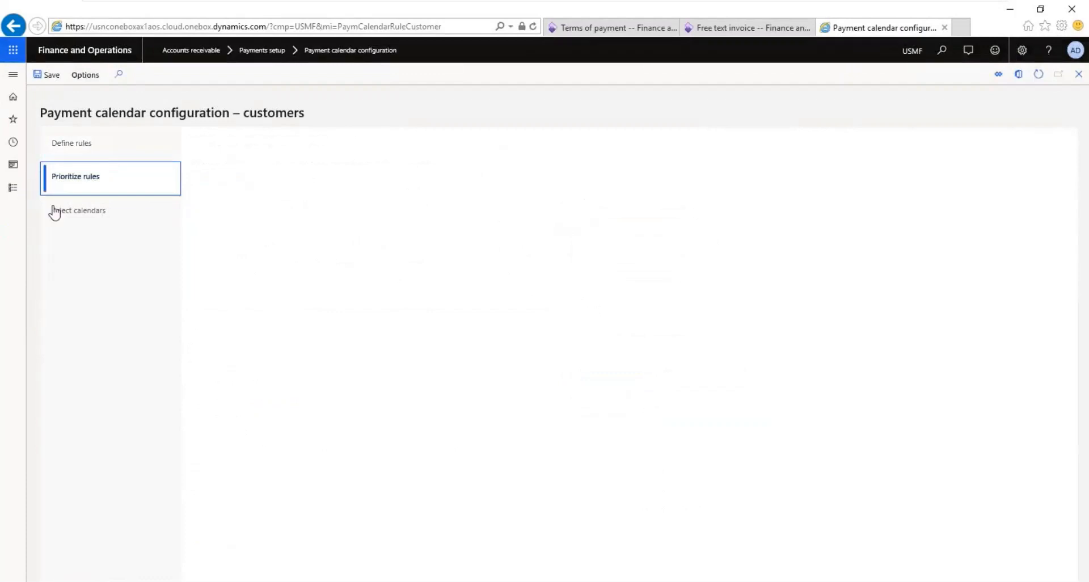
click(74, 213)
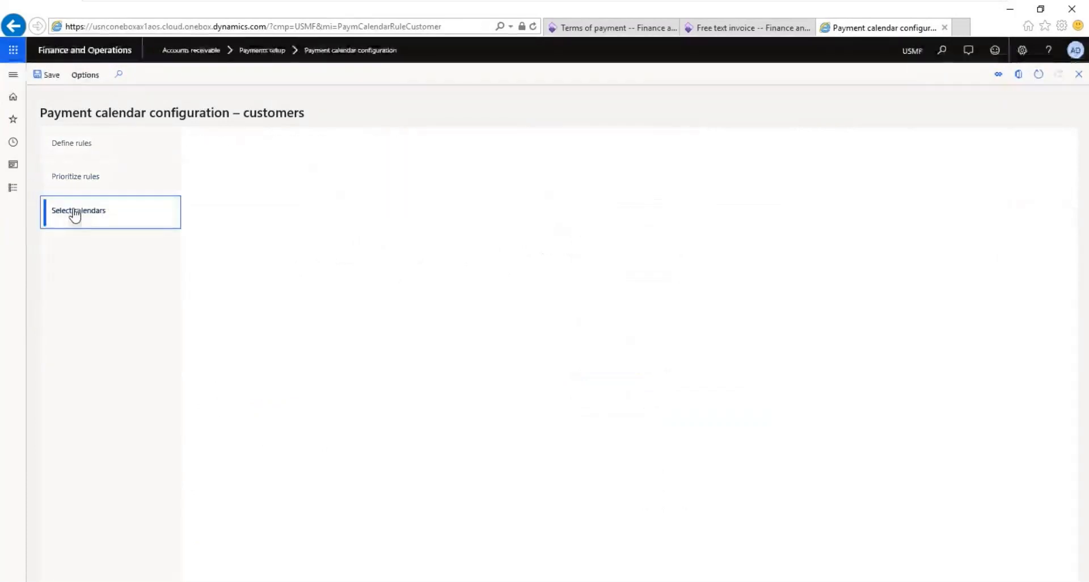
click(14, 191)
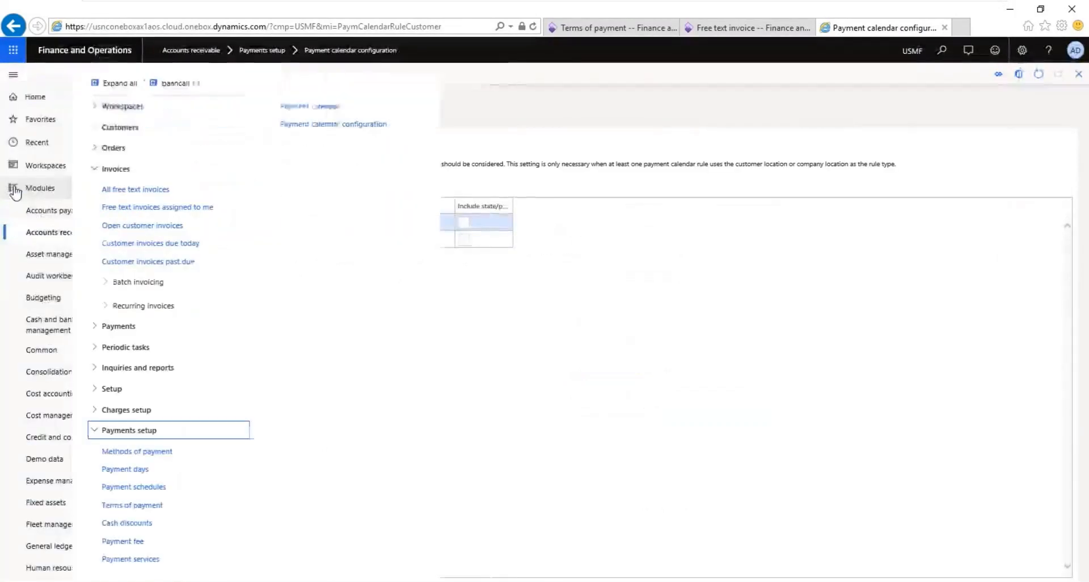
click(695, 268)
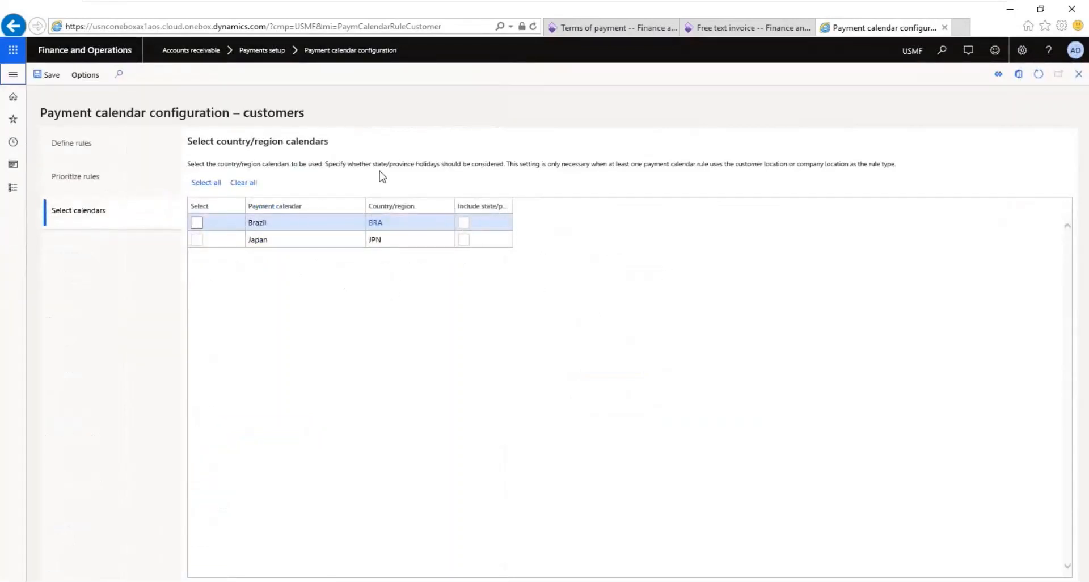
Reopen the Payment calendar page, consult the Notepad notes, and return to the calendar.
click(12, 187)
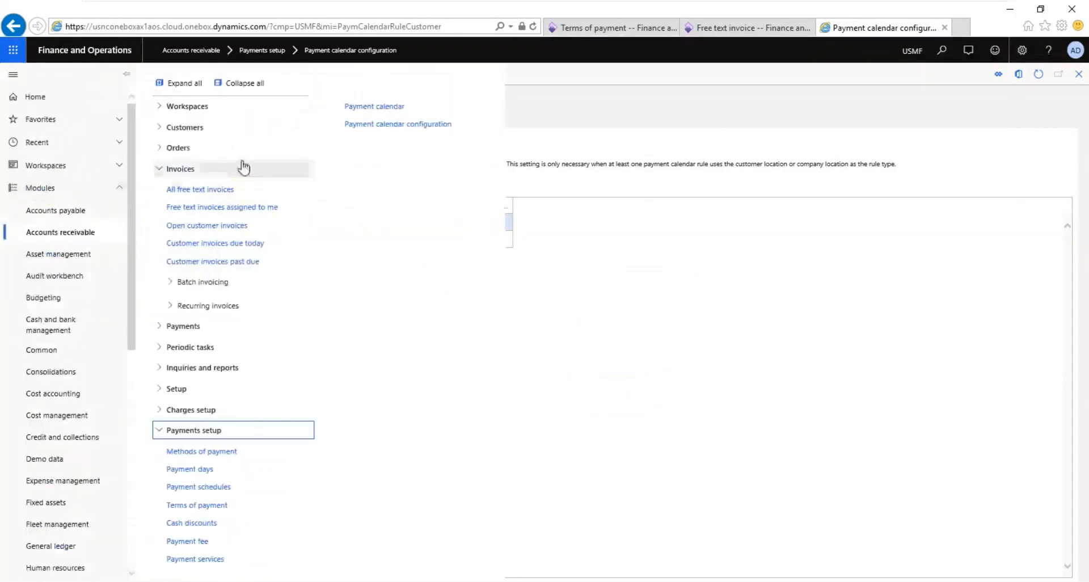
click(382, 108)
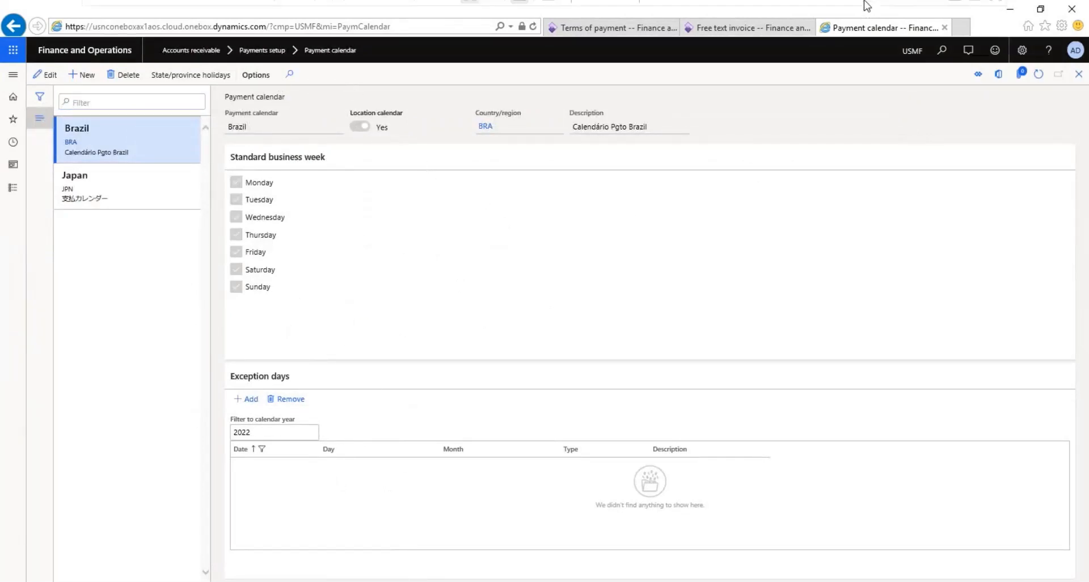
mouse_move(864, 1)
click(958, 14)
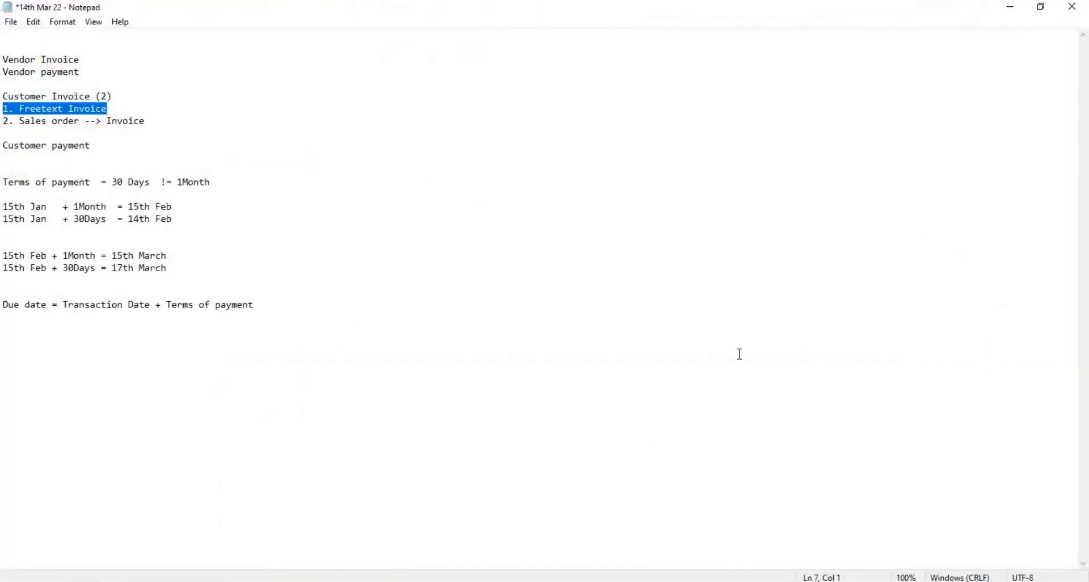
click(454, 581)
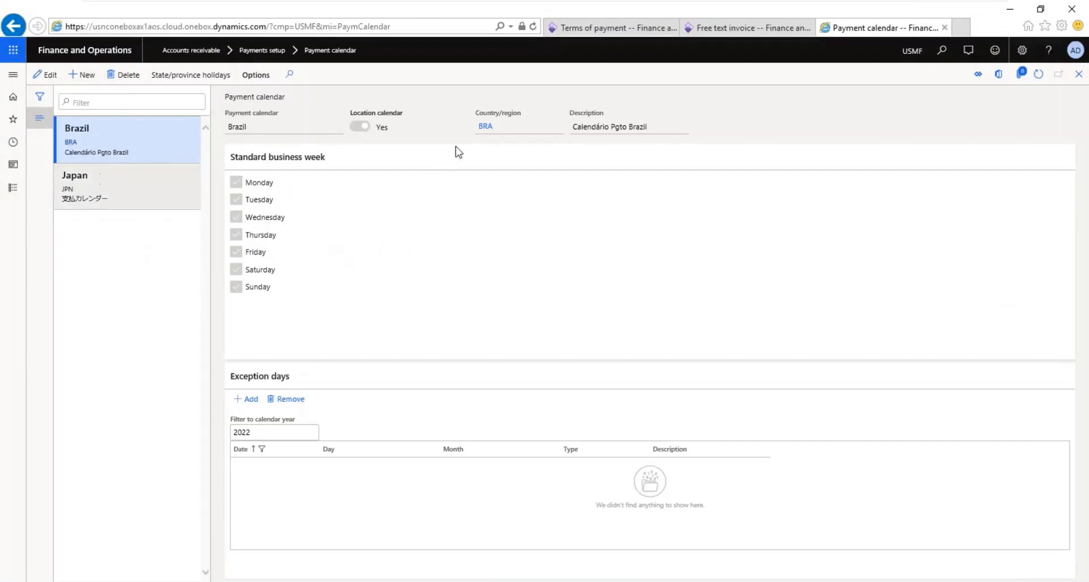
Review the due date on the free text invoice and view the setup of the 1M+15 Days terms of payment.
click(734, 34)
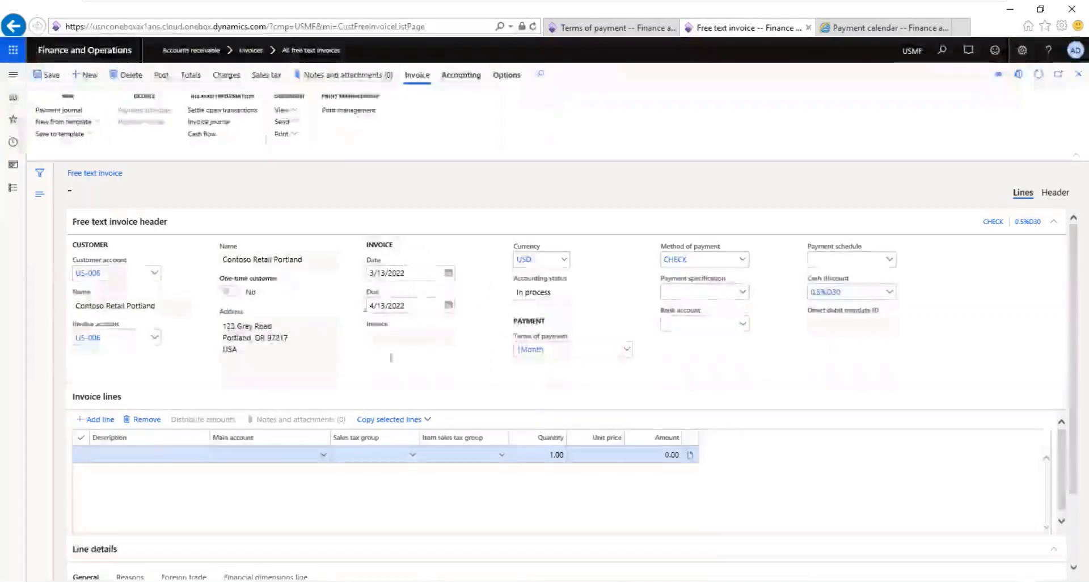
click(585, 29)
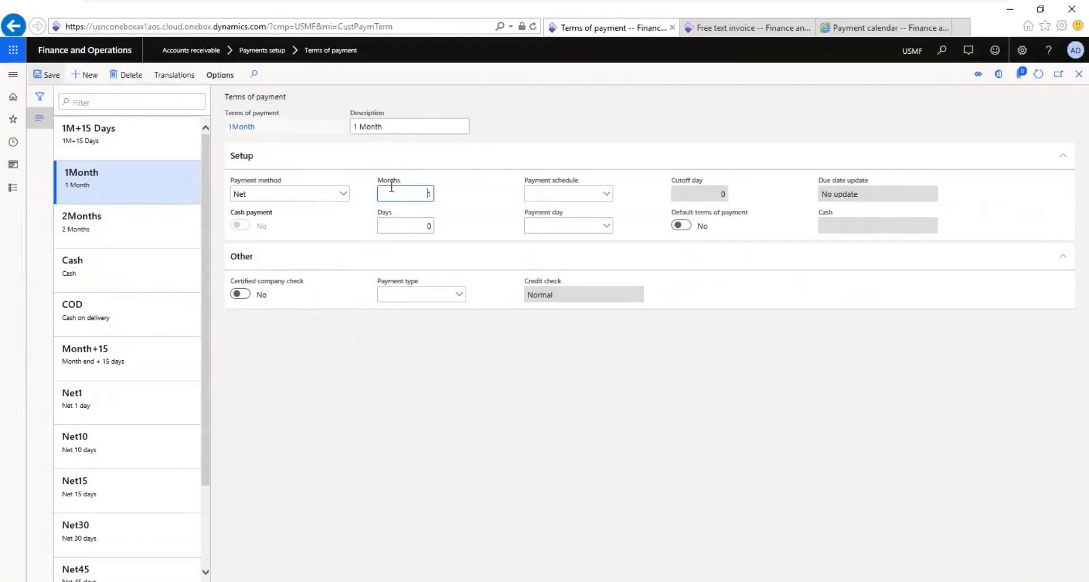
click(143, 141)
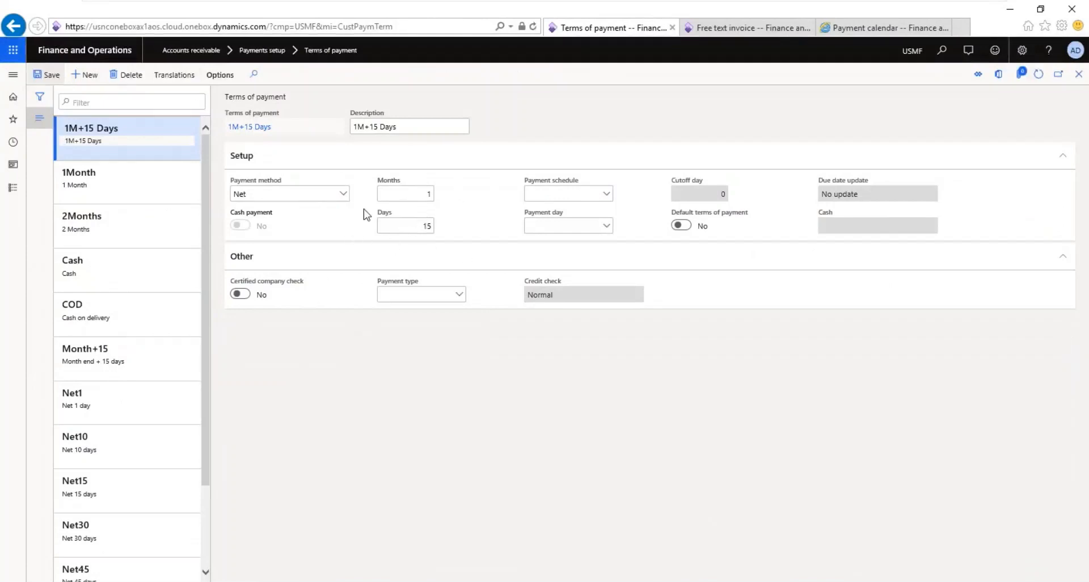
Examine the description, months and days set for the 1M+15 Days terms of payment.
drag(407, 128, 349, 129)
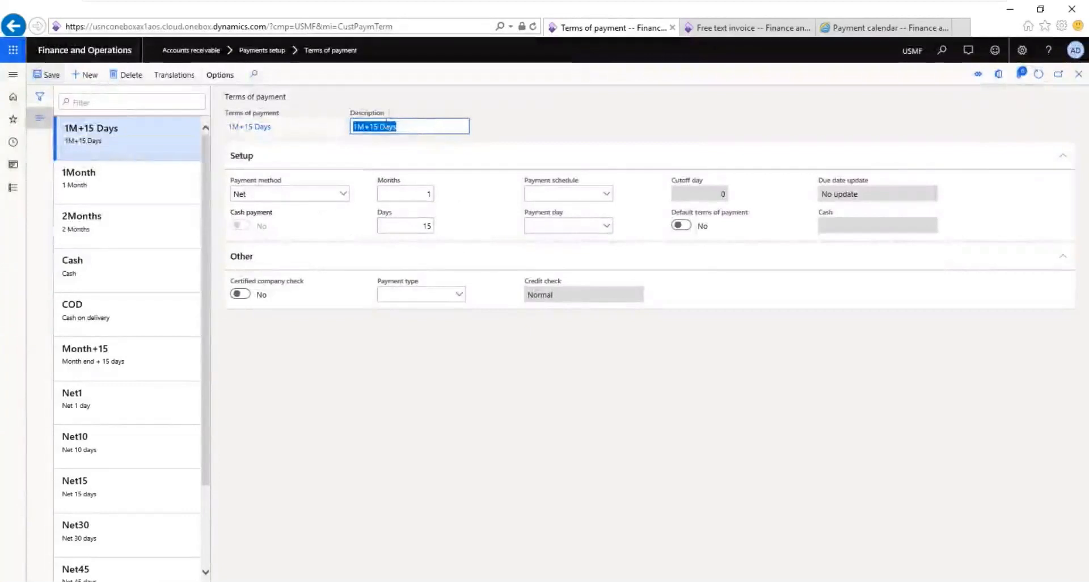
click(418, 194)
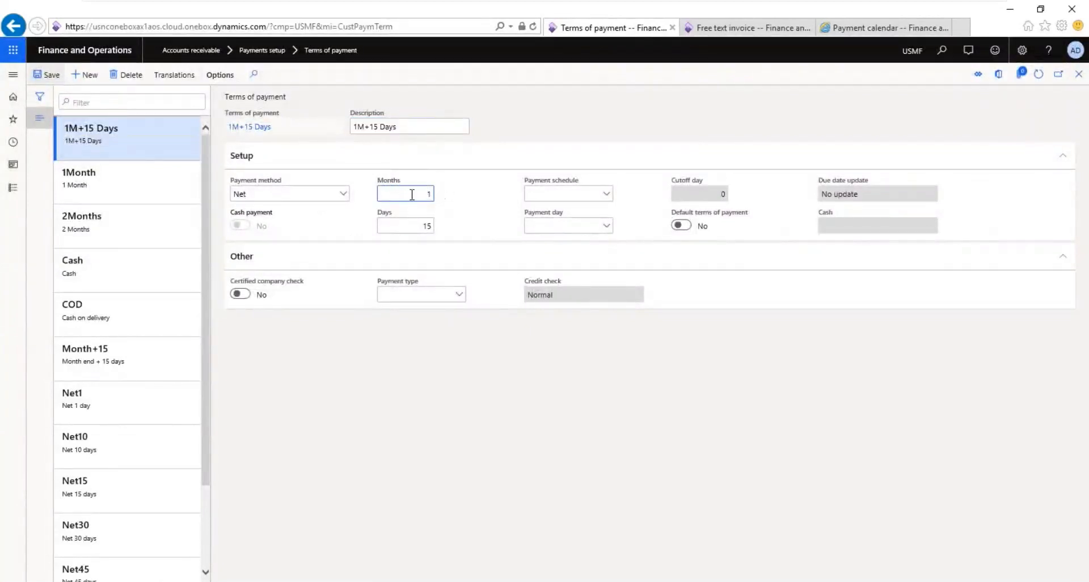
click(407, 229)
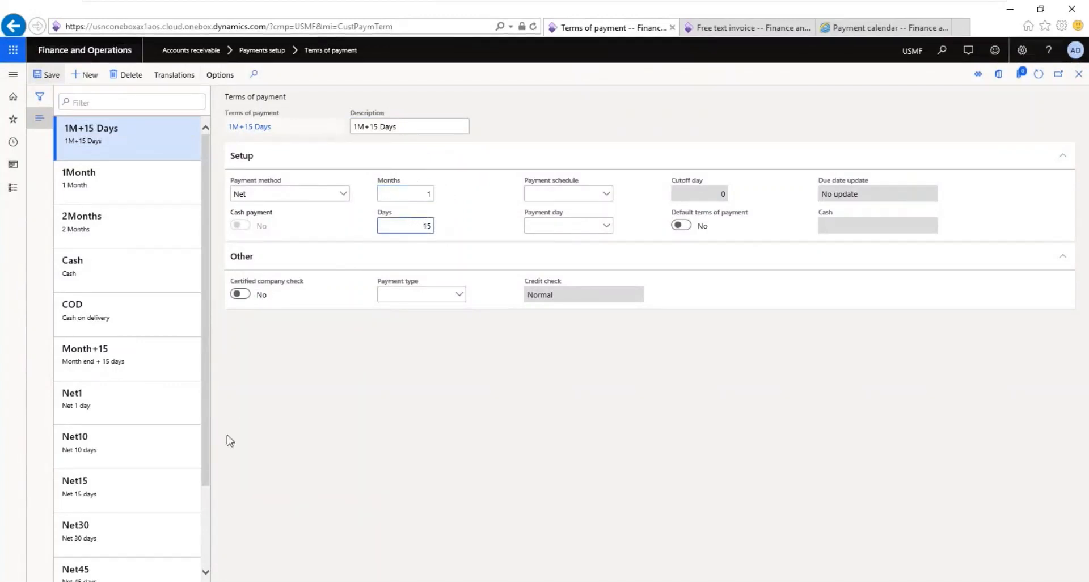
Open the Contoso Retail San Diego record from all customers in Accounts receivable and view its Payment defaults.
click(210, 511)
click(13, 192)
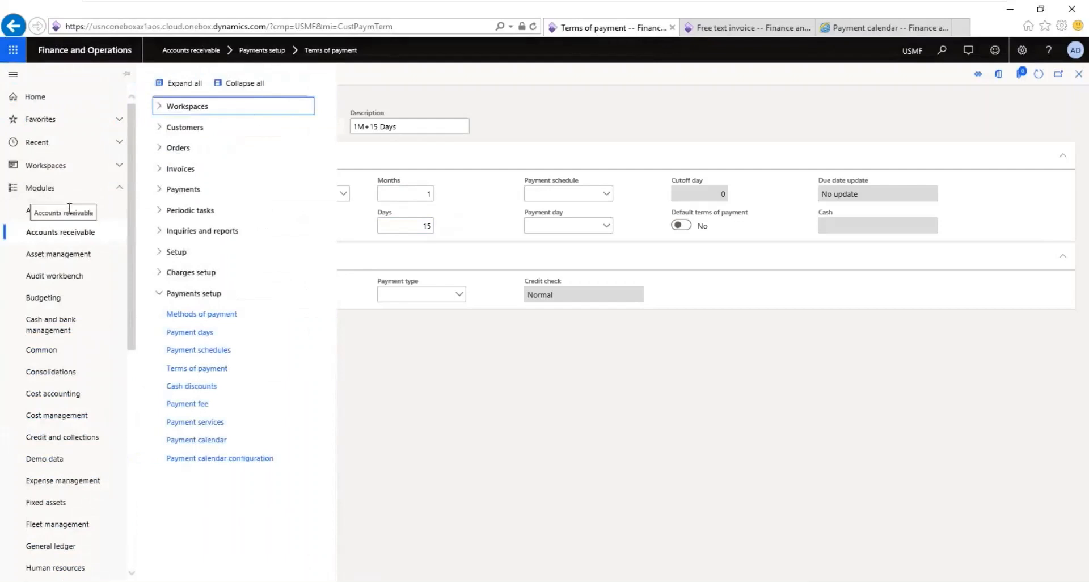
click(191, 133)
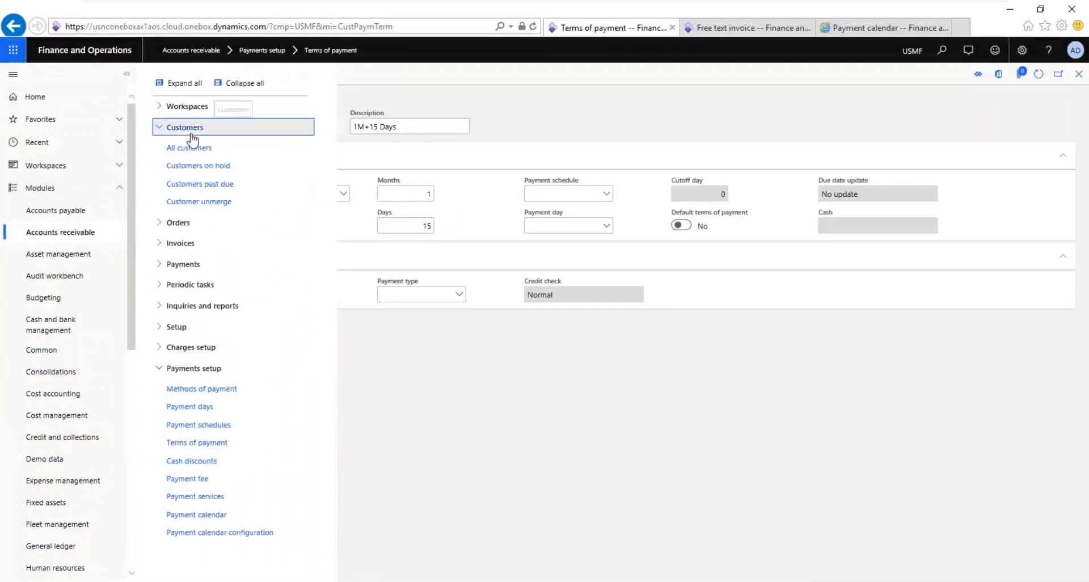
click(193, 148)
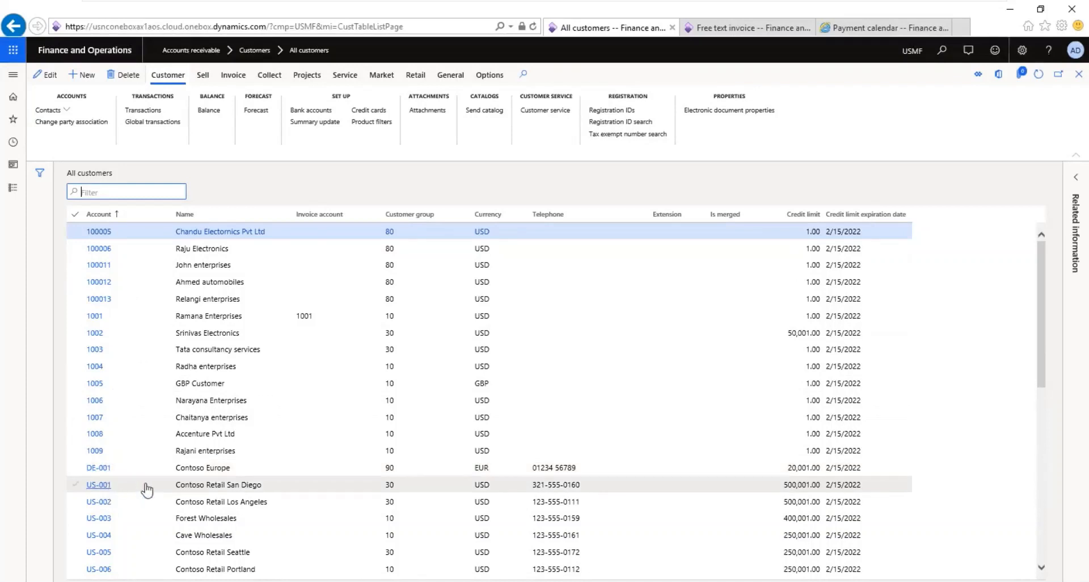
click(102, 487)
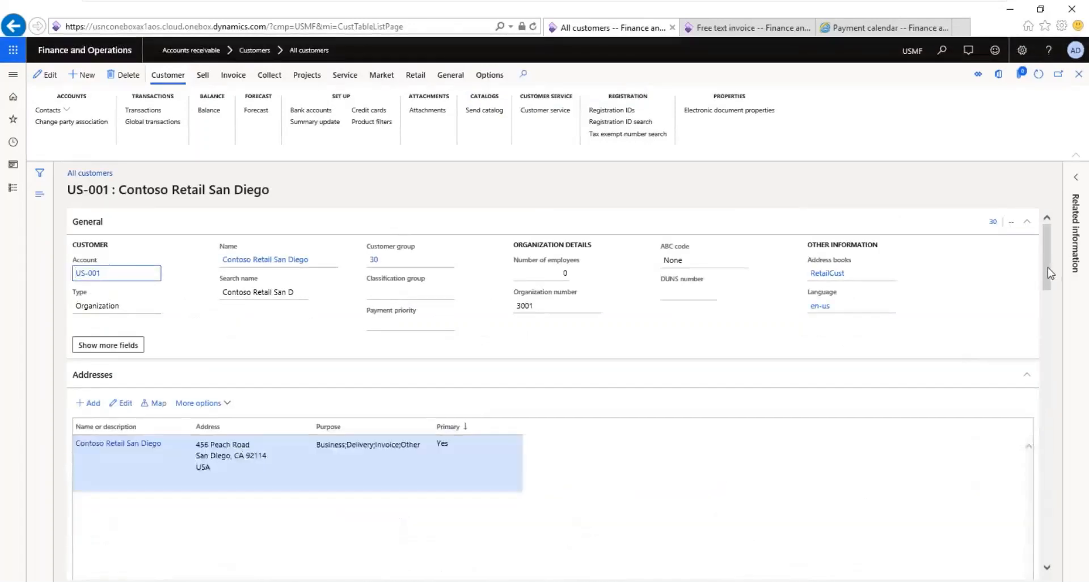
drag(1049, 270, 1049, 464)
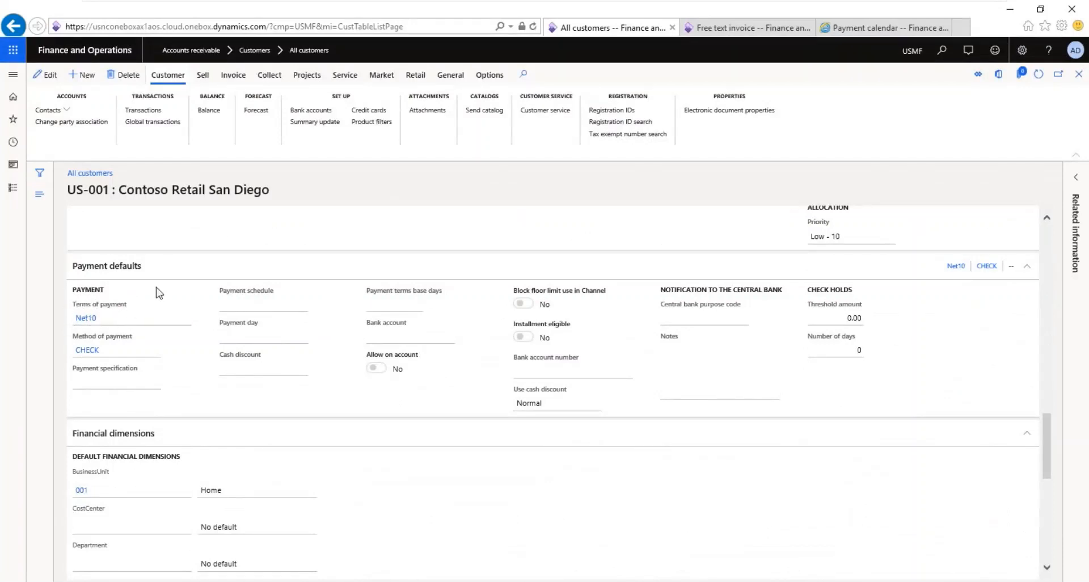
Consult the Notepad notes on terms of payment and due dates, and return to the customer record.
mouse_move(861, 5)
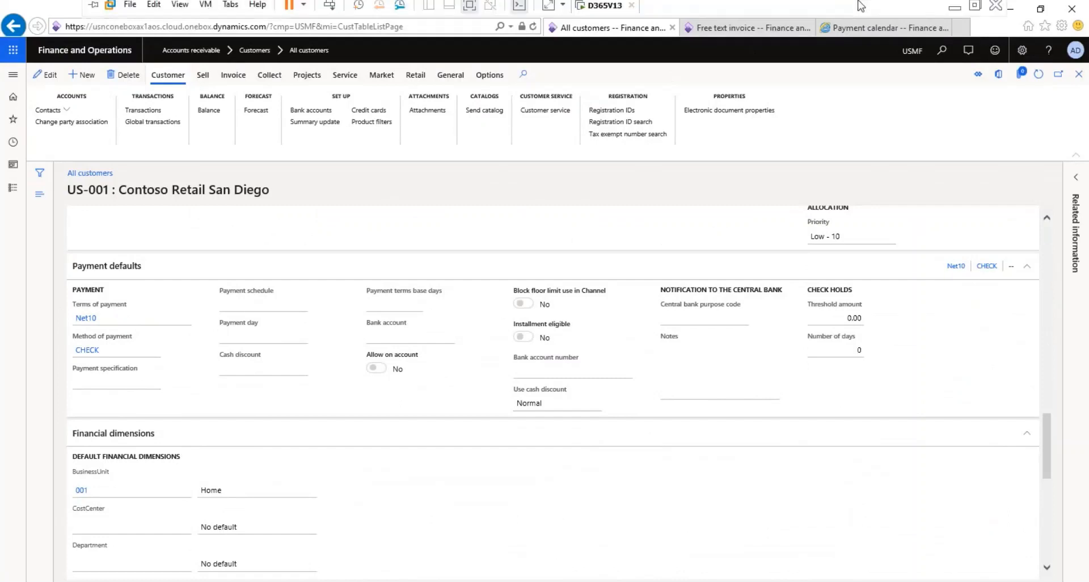
click(955, 8)
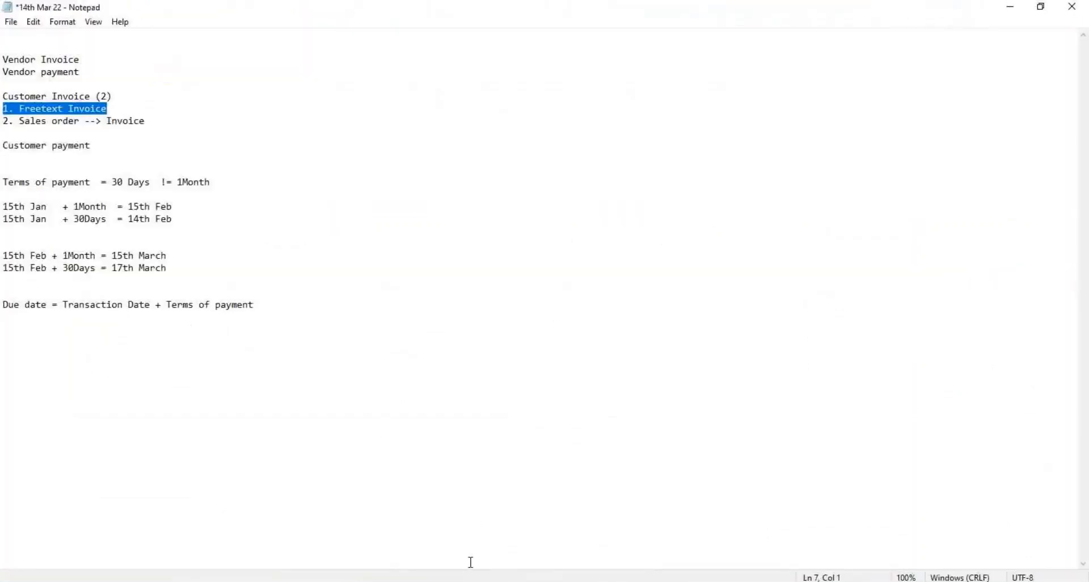
key(alt+Tab)
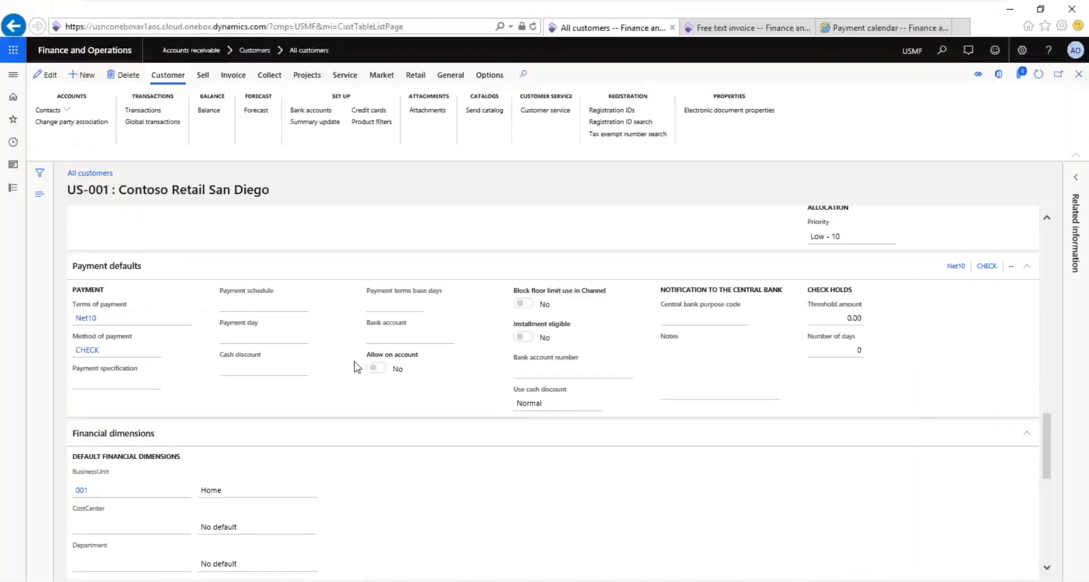
Enter main account 401200 and a unit price of 50 on the line of the Contoso Retail Portland free text invoice.
click(732, 28)
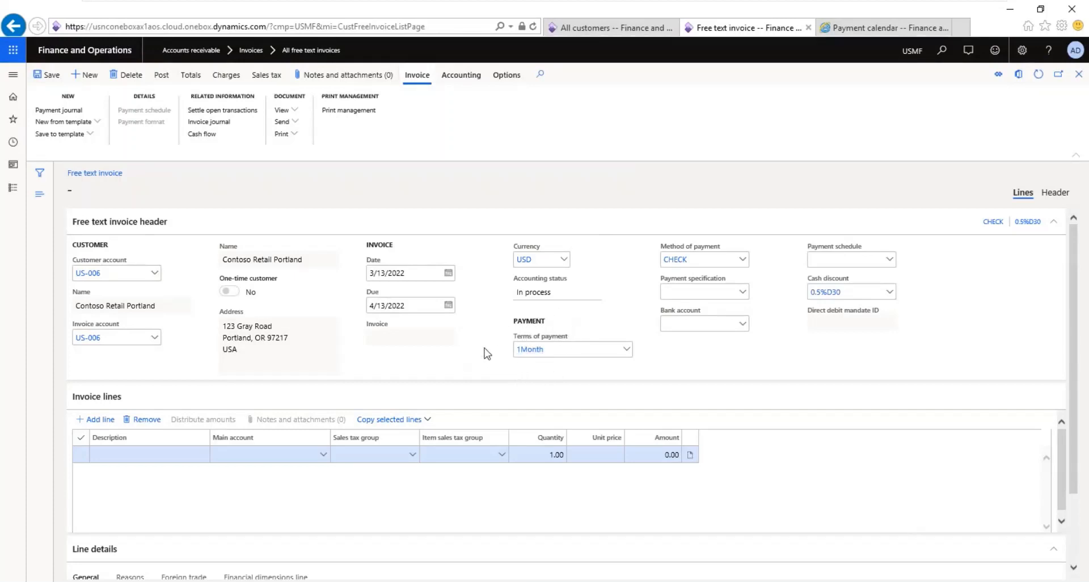
click(260, 456)
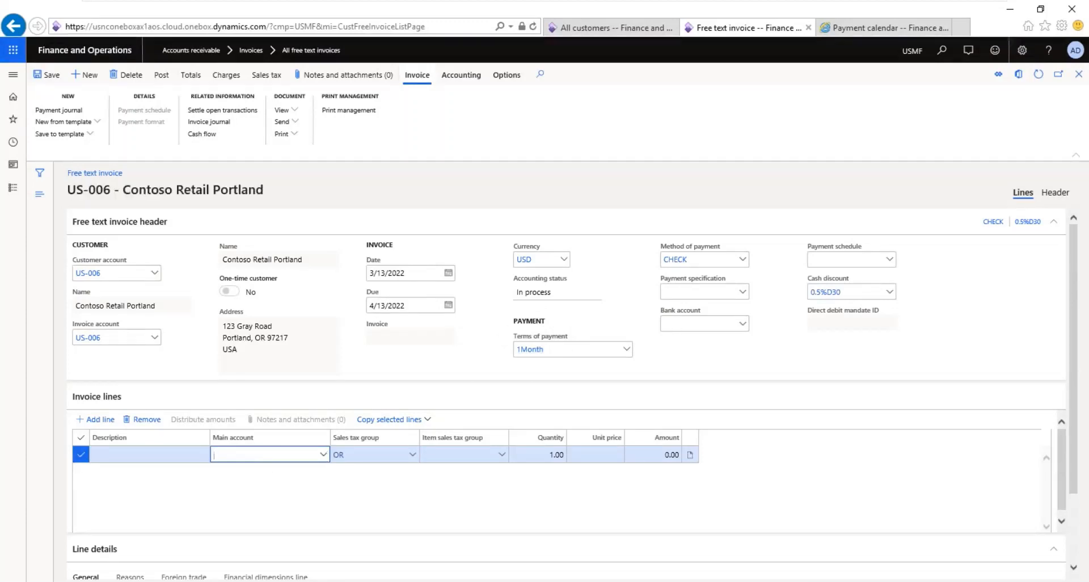
click(323, 455)
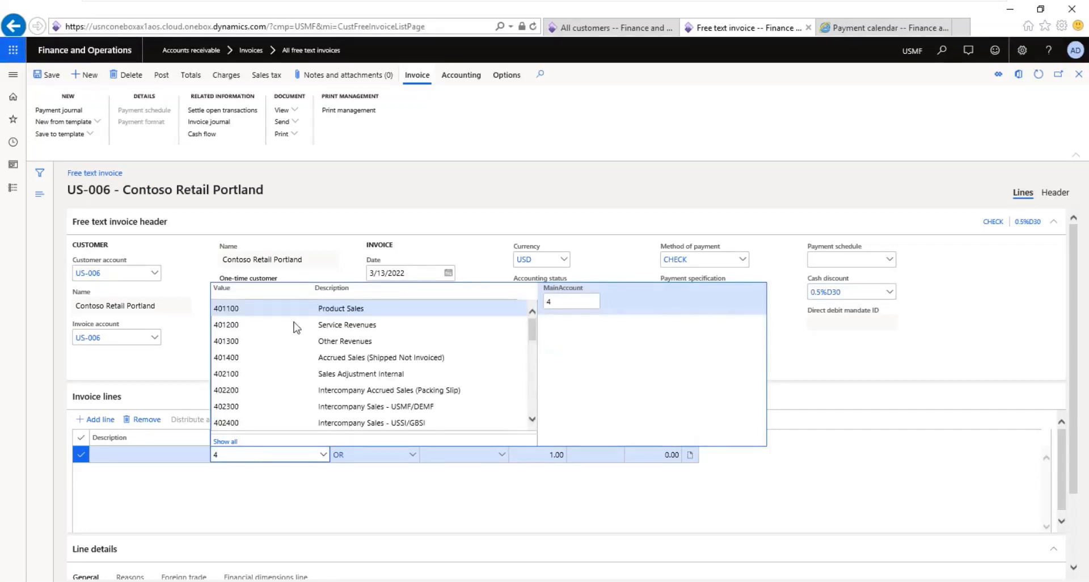
click(255, 325)
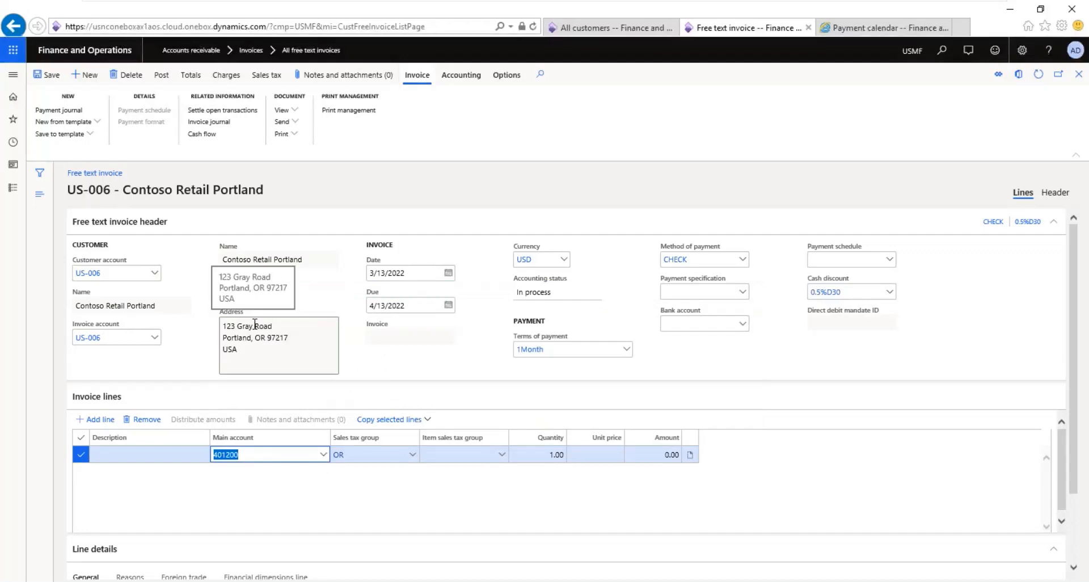
key(Tab)
key(Tab)
key(Tab)
key(Tab)
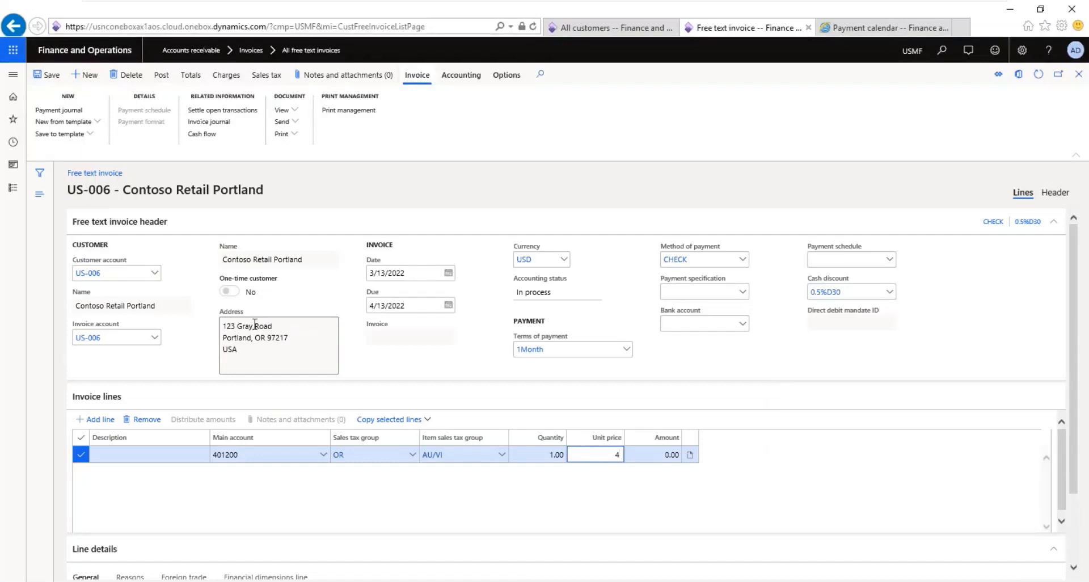
text(50)
key(Tab)
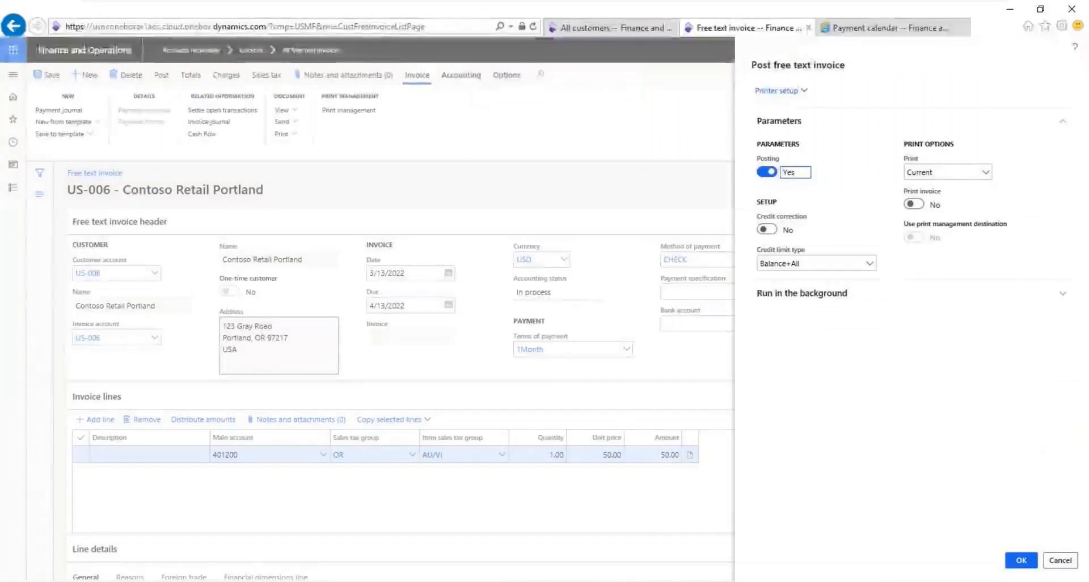
Post the free text invoice and open its voucher transactions from the invoice journal.
click(1022, 561)
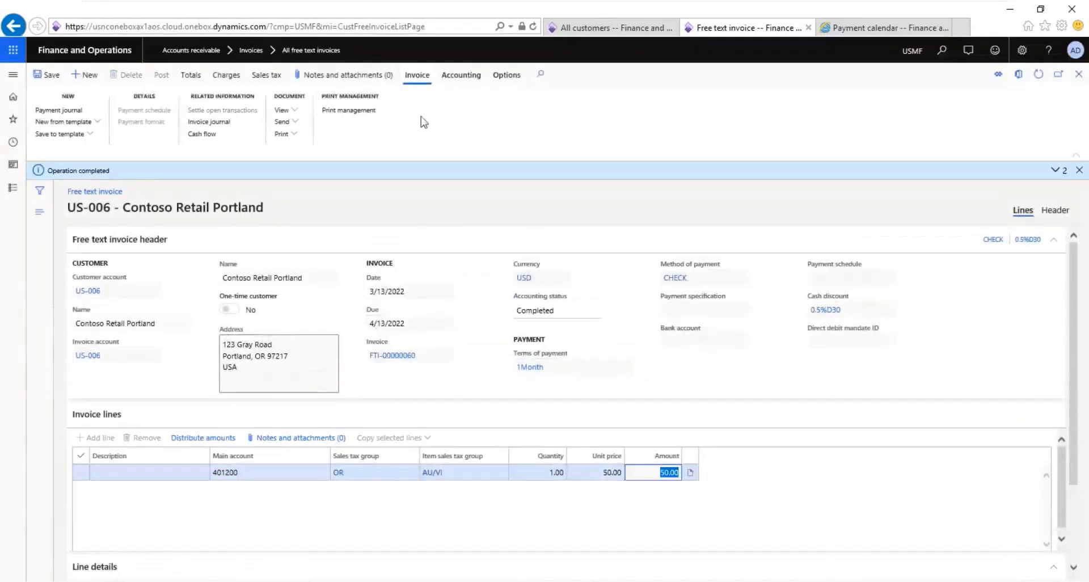
click(221, 125)
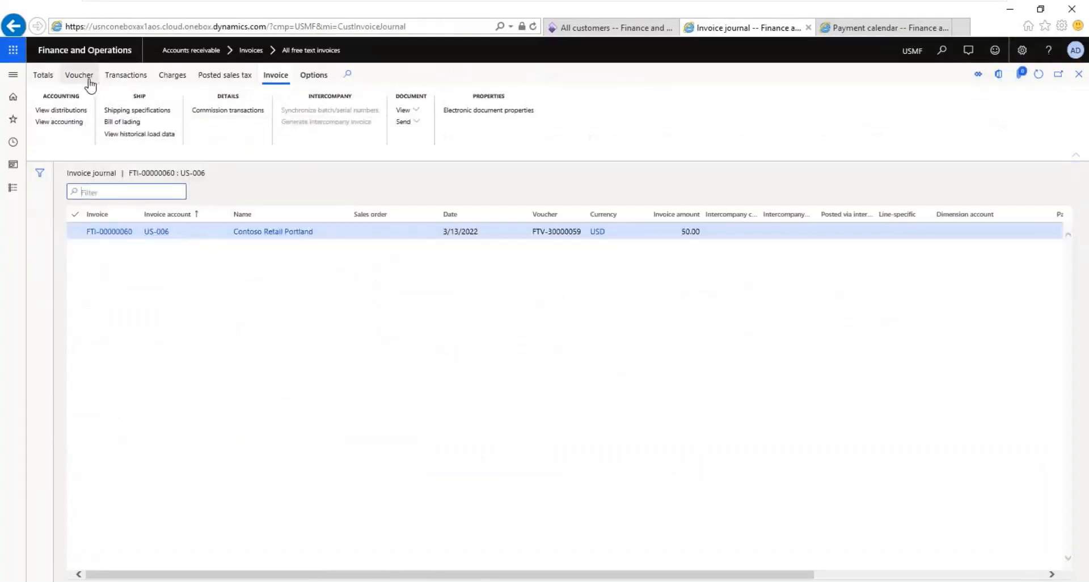
click(79, 75)
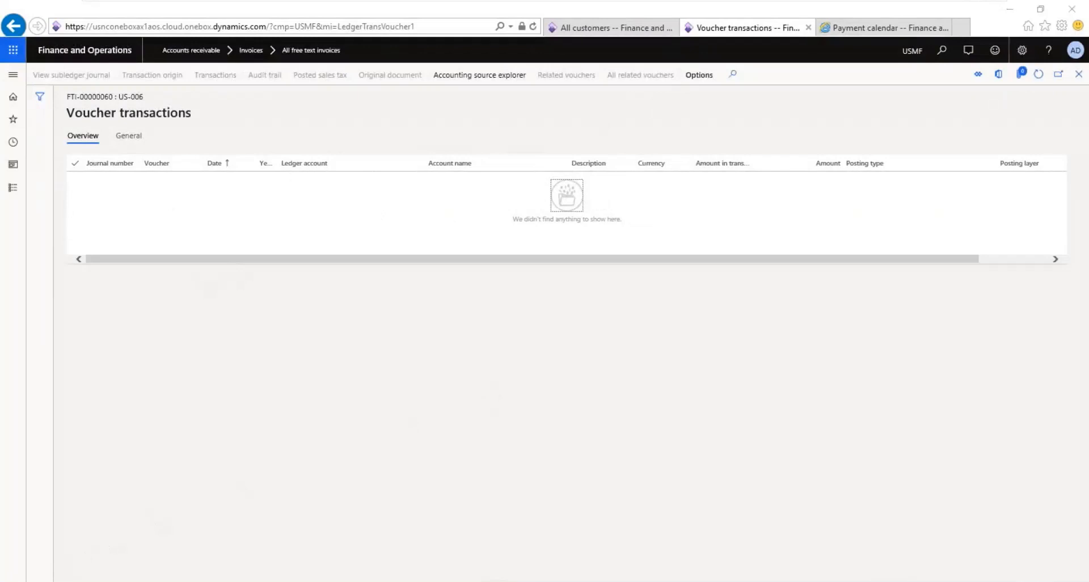
Check the Microsoft Dynamics 365 Unified Operations: Batch Management Service in Windows Services, and return to the voucher transactions.
key(super)
text(s)
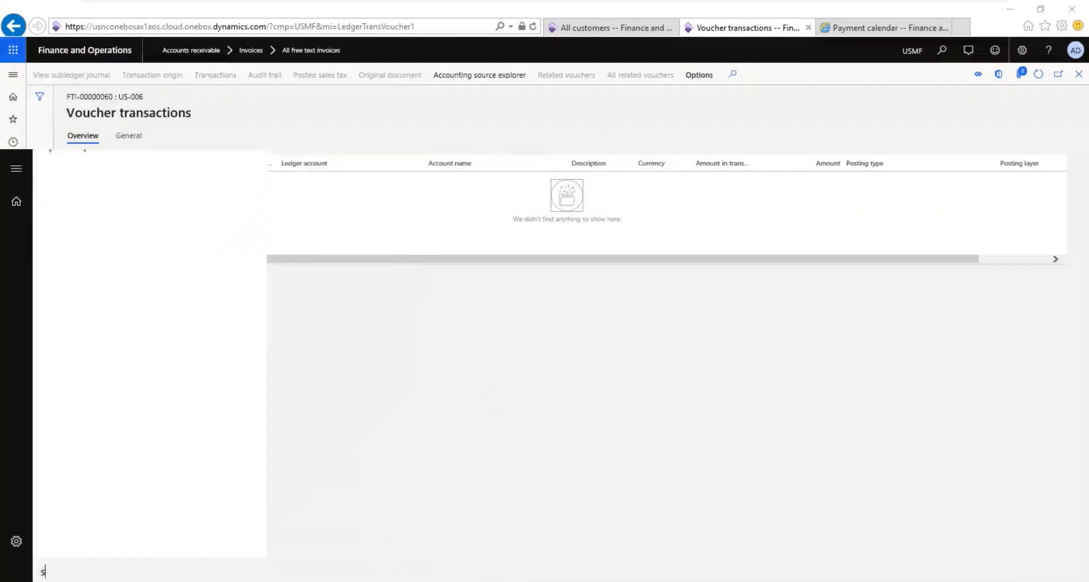
text(er)
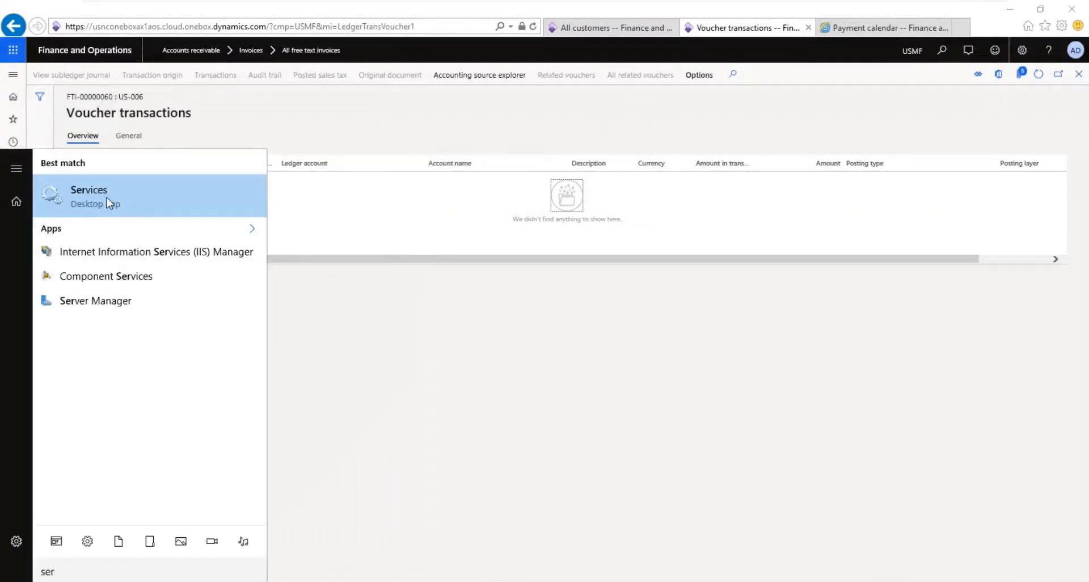
click(109, 202)
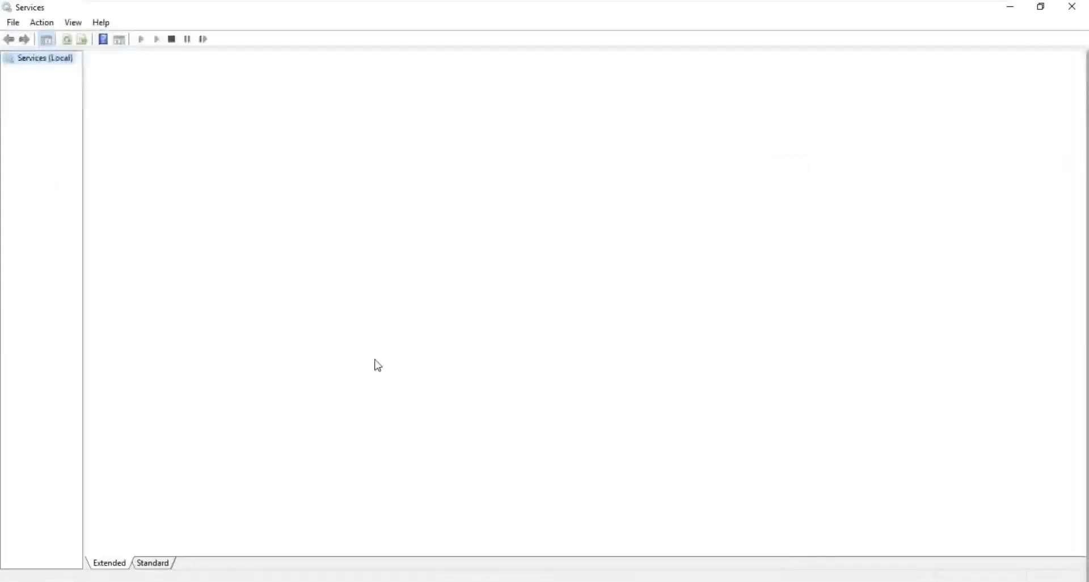
click(335, 250)
key(m)
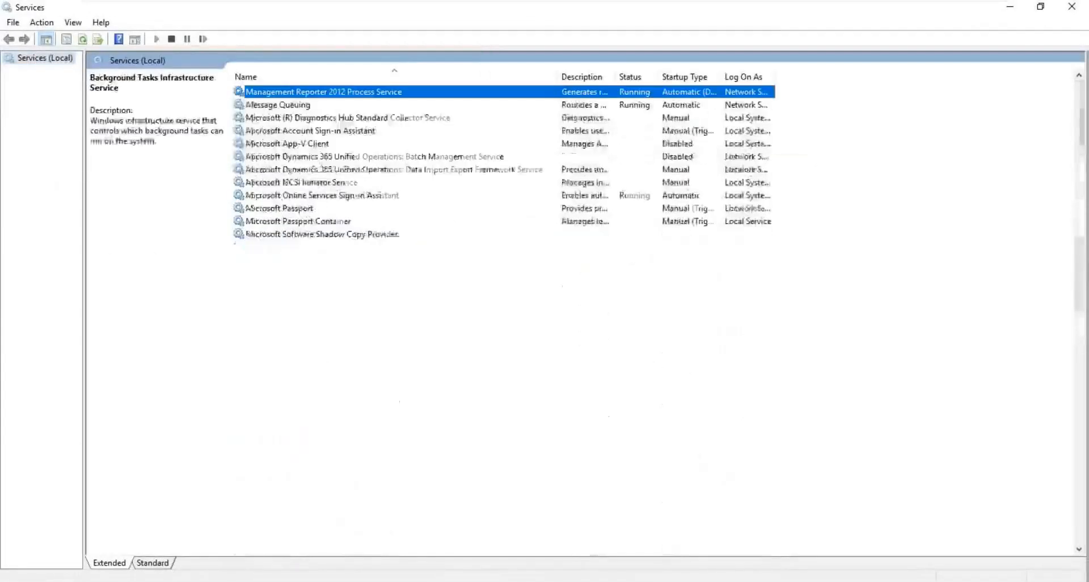
click(401, 158)
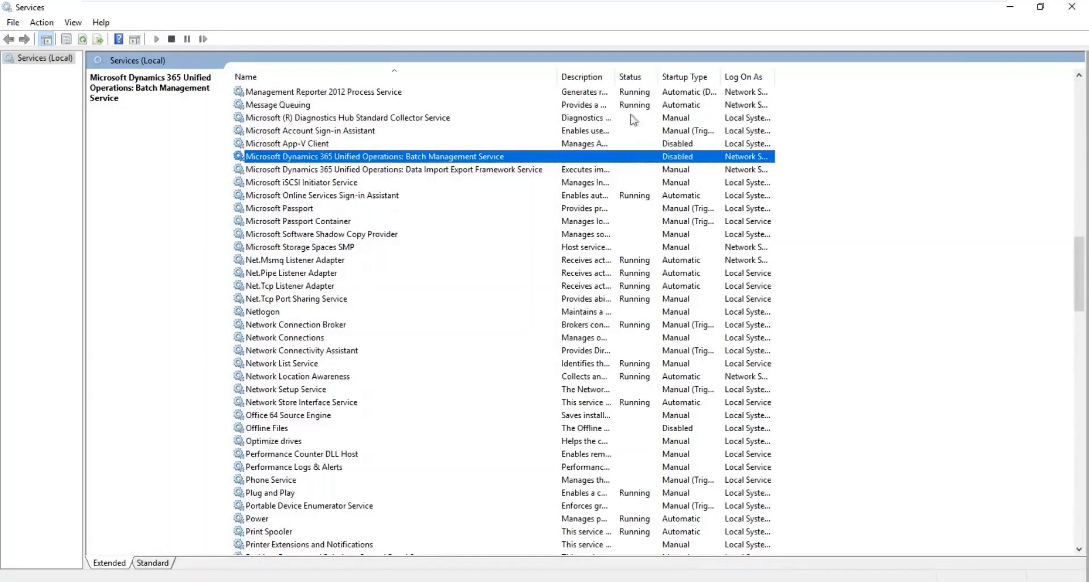
click(1009, 8)
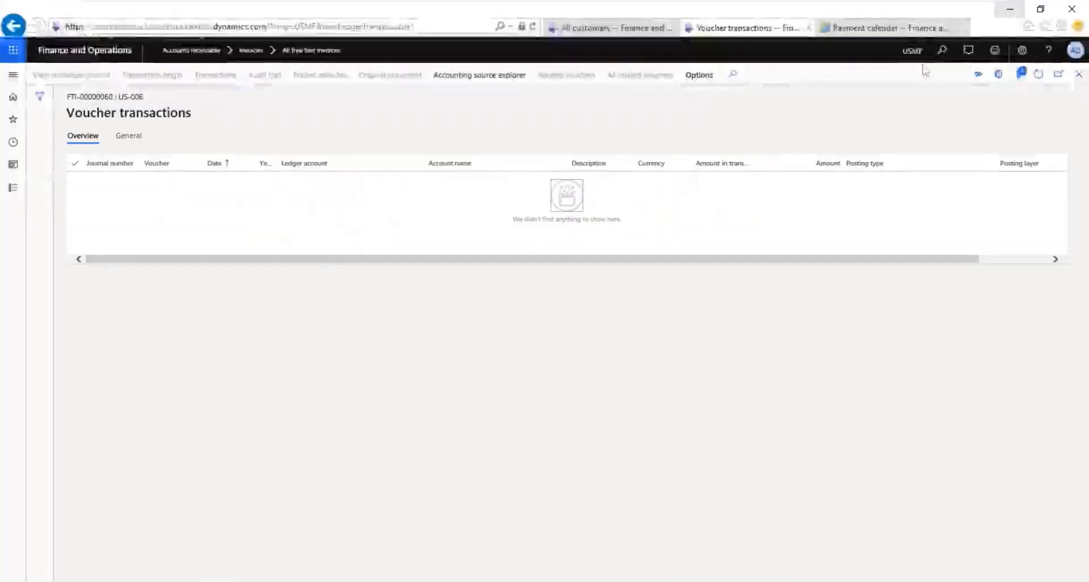
Transfer the free text invoice entry immediately from Subledger journal entries not yet transferred under Periodic tasks of General ledger.
click(878, 25)
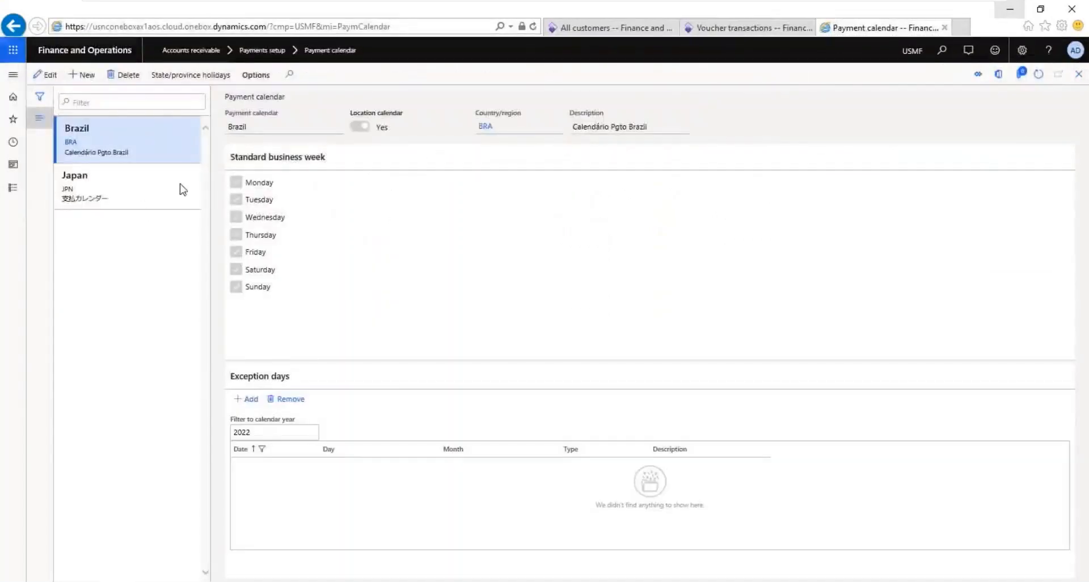
click(8, 186)
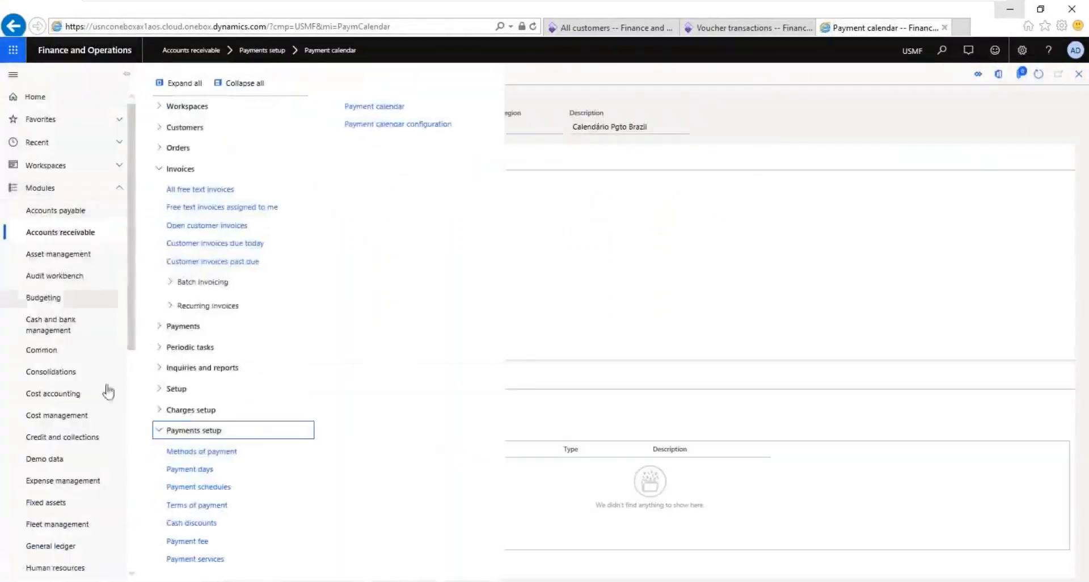
click(133, 436)
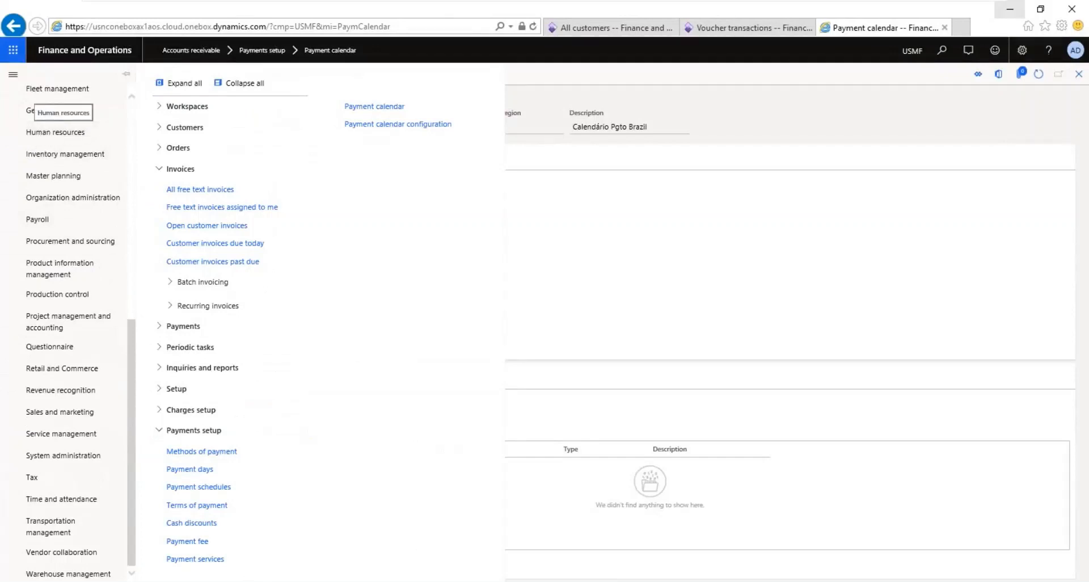
click(34, 112)
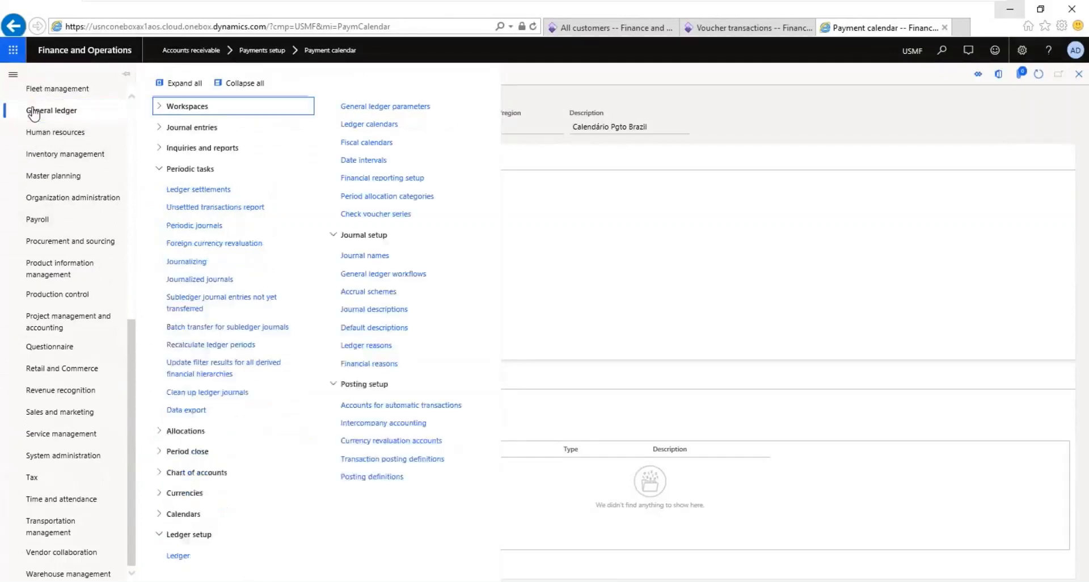
click(238, 84)
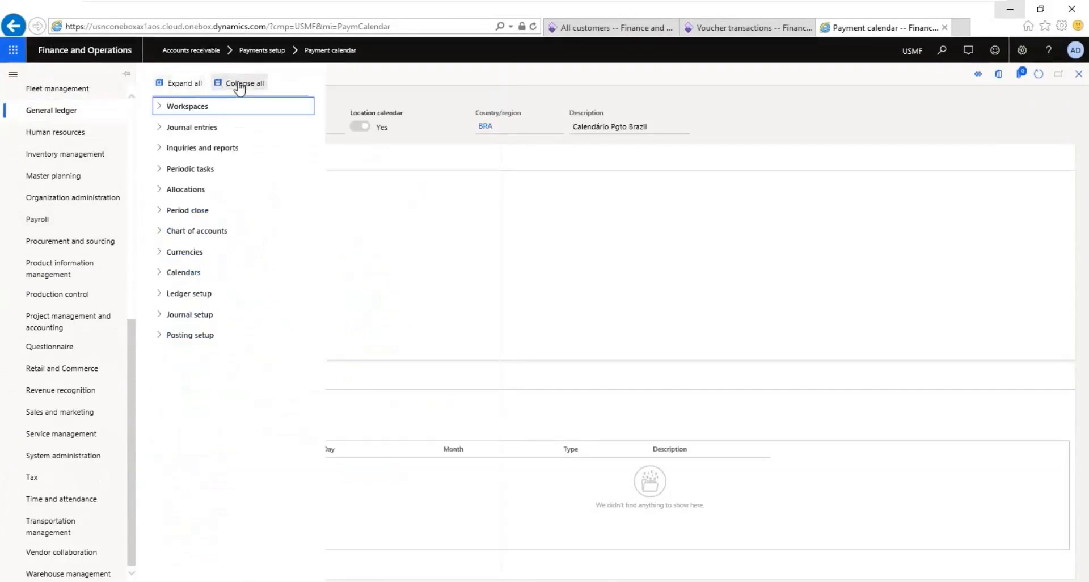
click(191, 169)
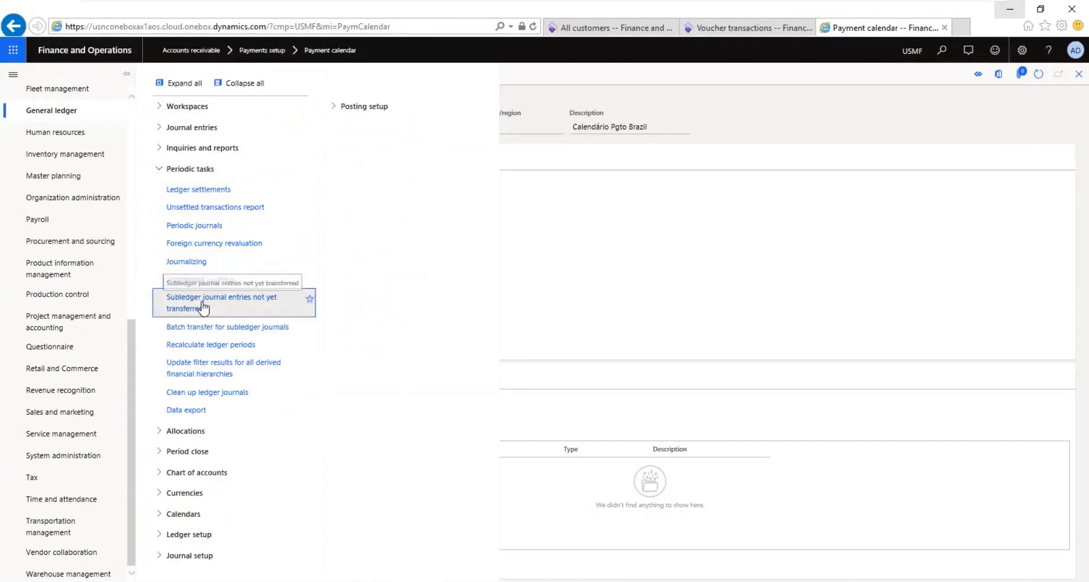
click(306, 297)
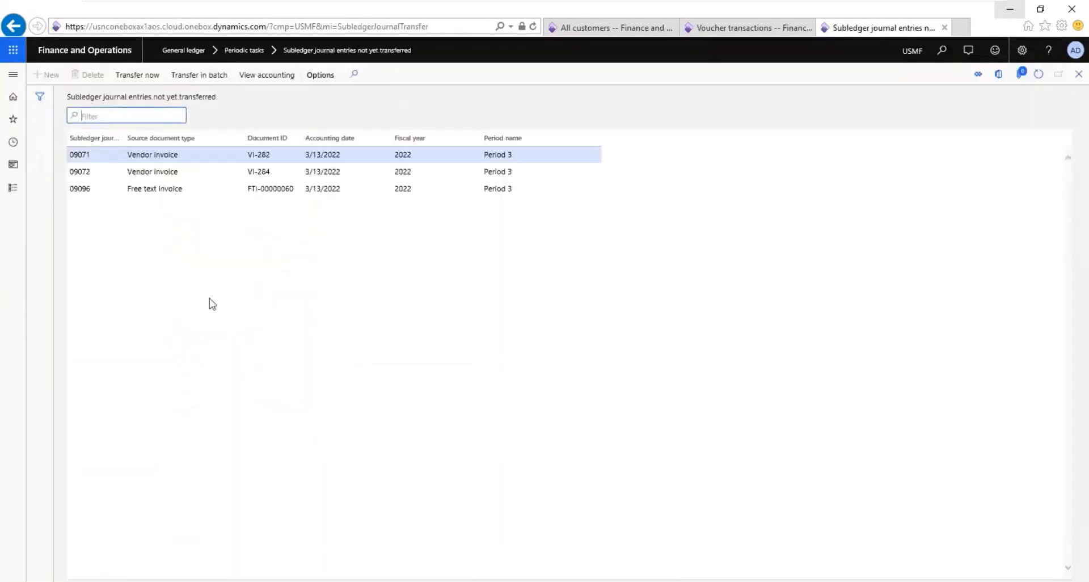
click(113, 187)
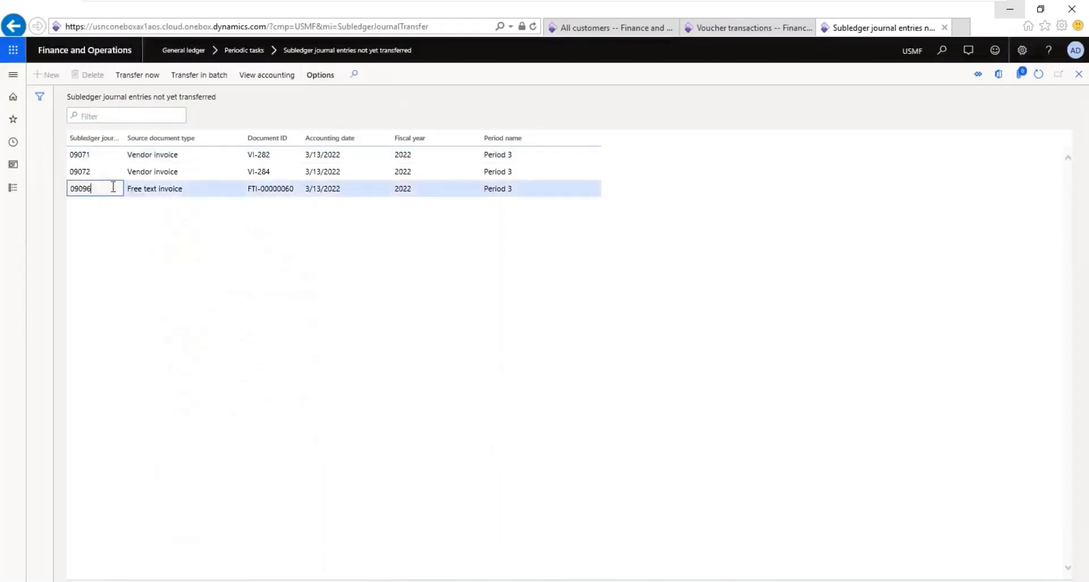
click(139, 76)
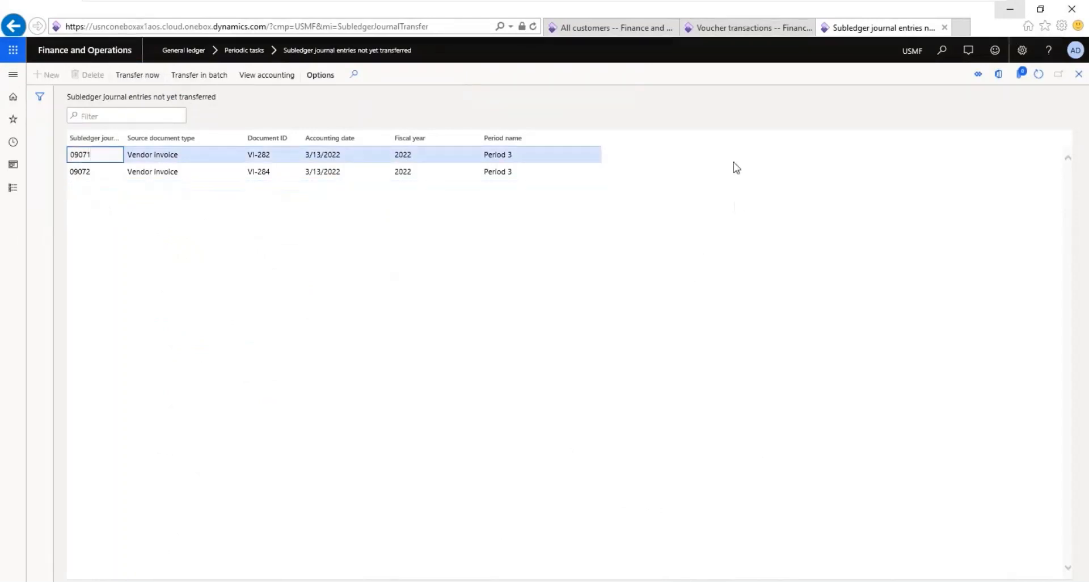
Refresh the voucher transactions of the free text invoice and examine the amounts and posting types of its ledger entries.
click(719, 28)
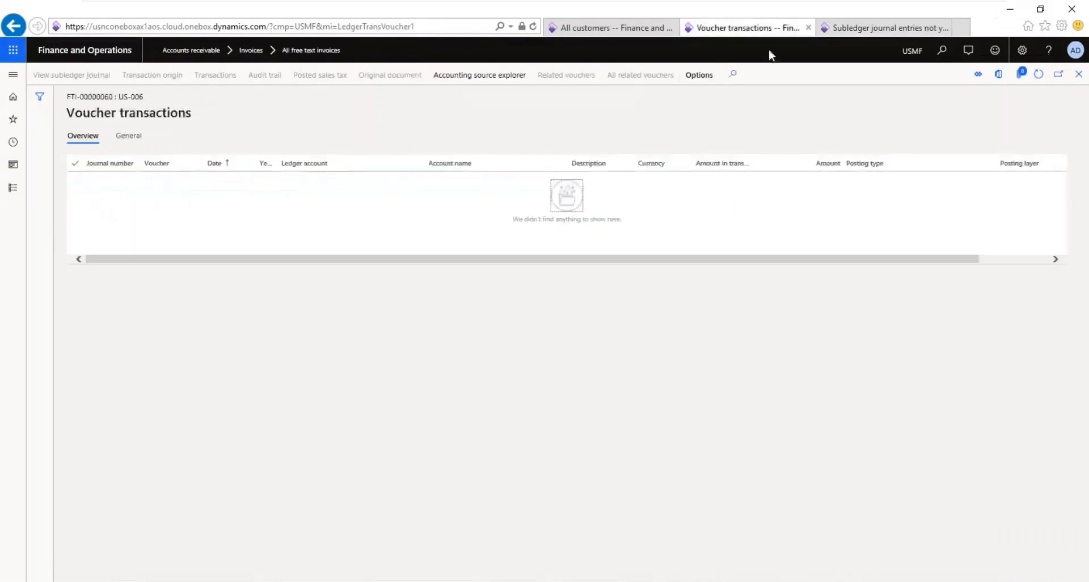
click(1039, 76)
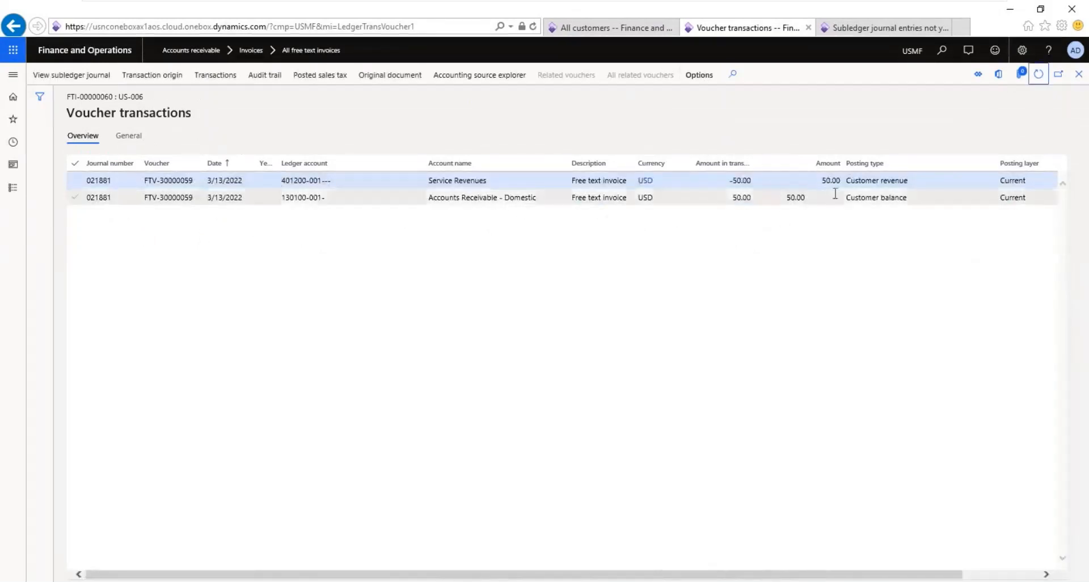
click(806, 198)
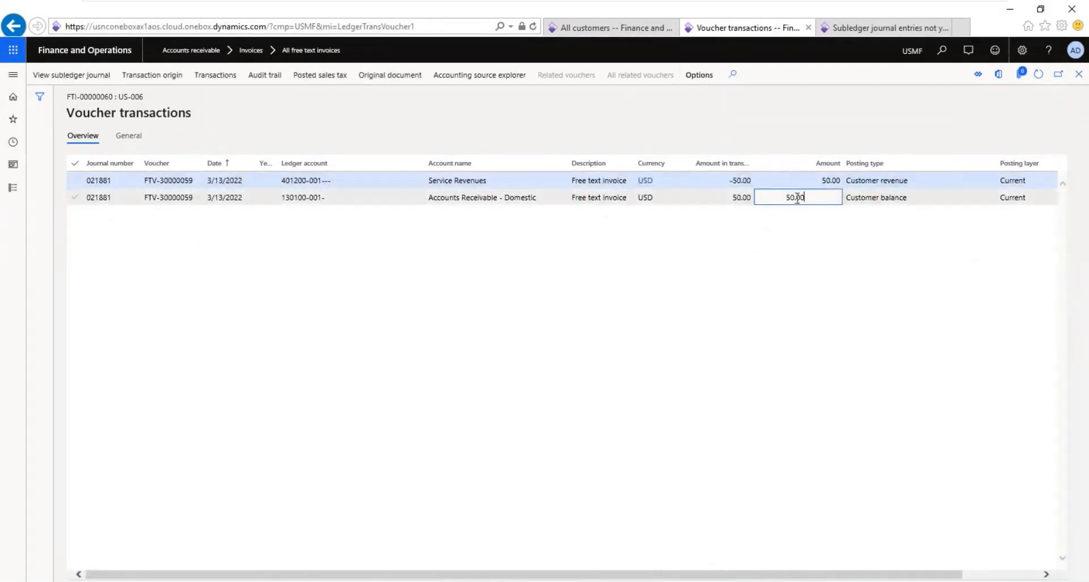
drag(785, 197, 927, 182)
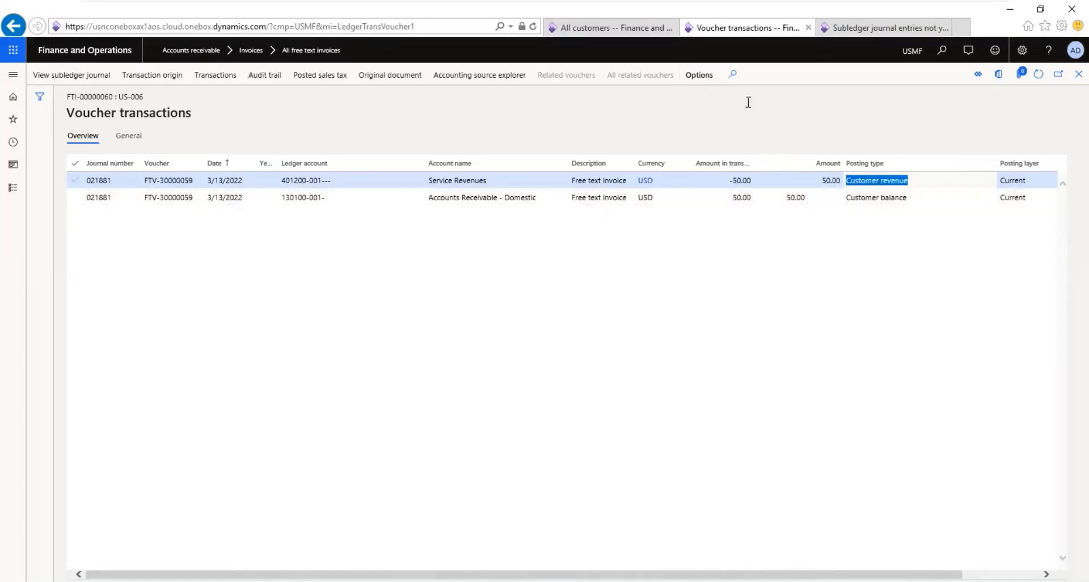
Open the customer transactions of Contoso Retail Portland from the All customers list.
click(596, 28)
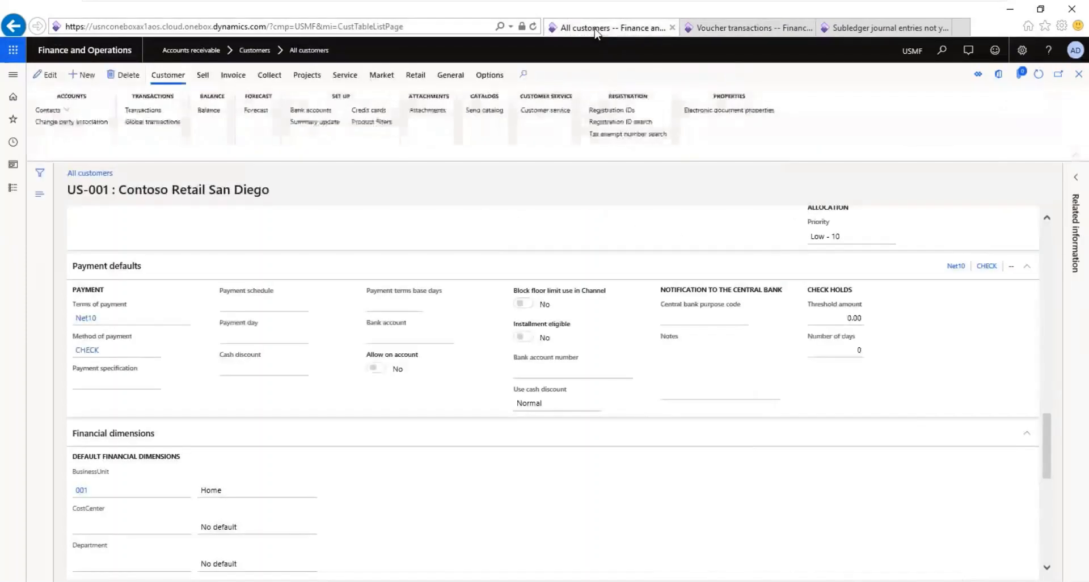
click(1080, 76)
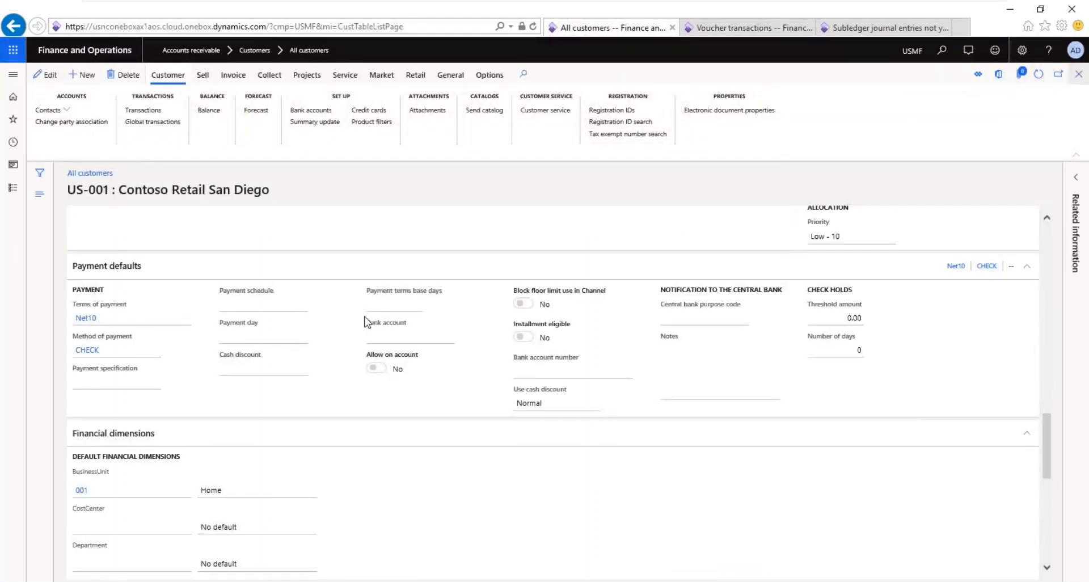
click(707, 32)
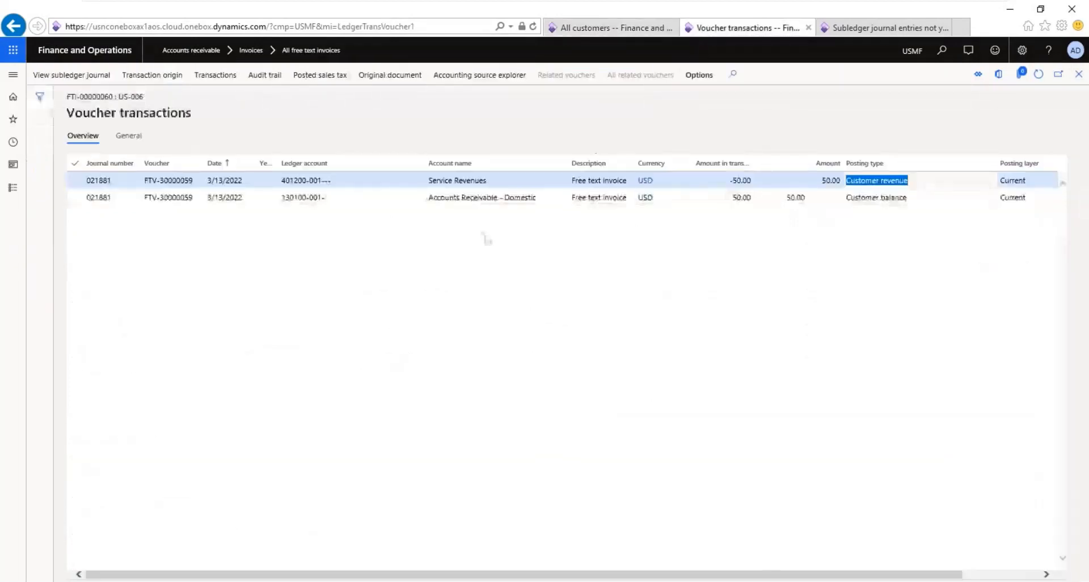
click(577, 33)
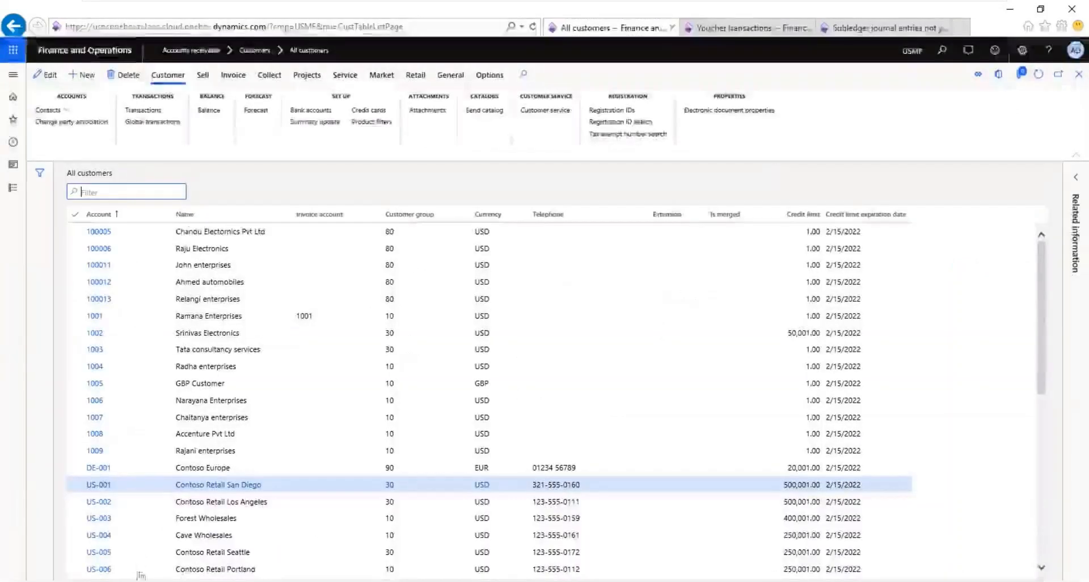
click(198, 571)
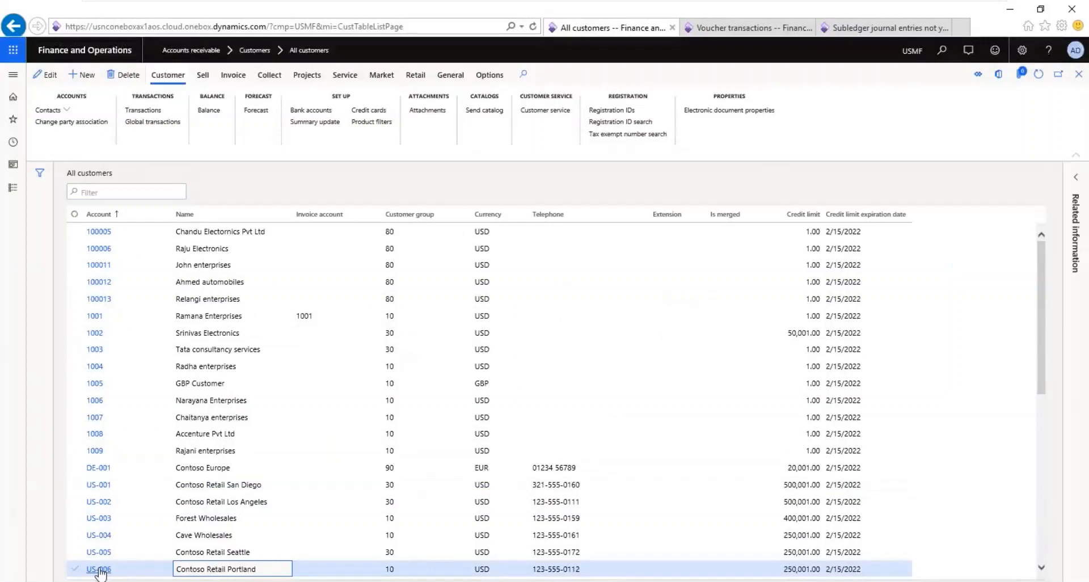
click(100, 571)
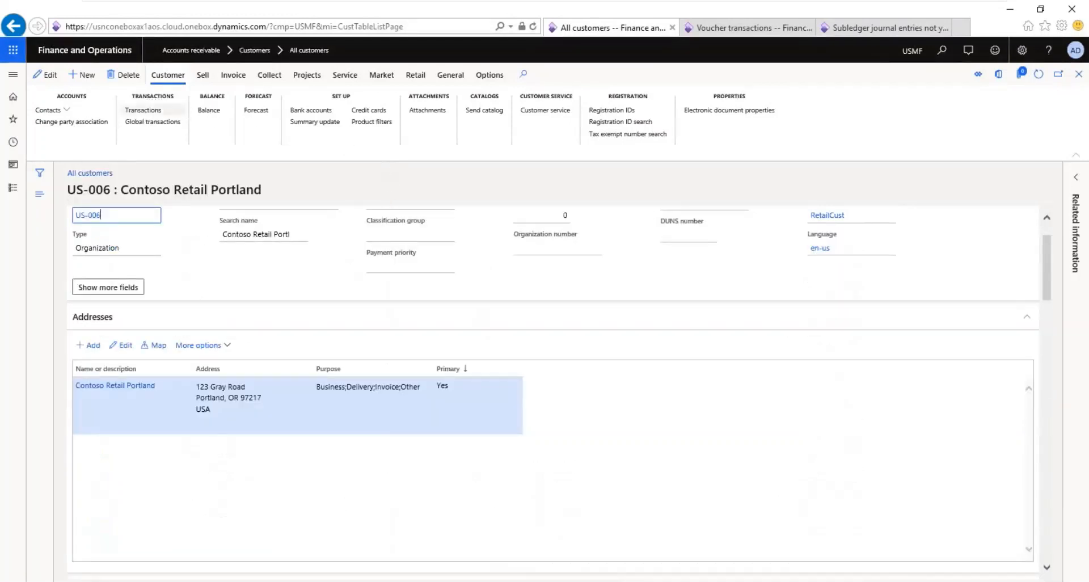
click(143, 110)
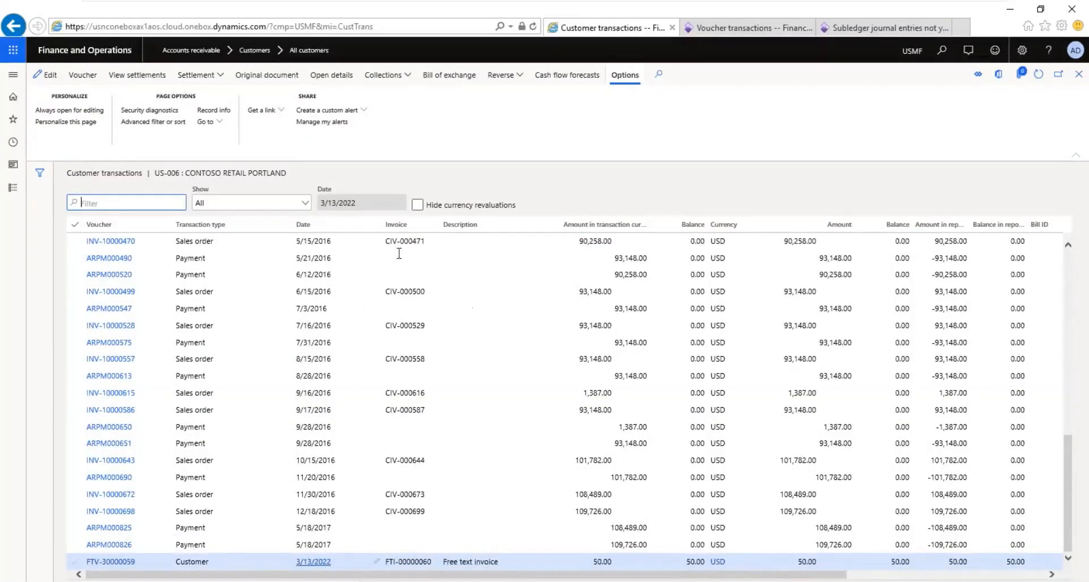
Examine the general details of the free text invoice's voucher and return to the customer transactions.
click(94, 82)
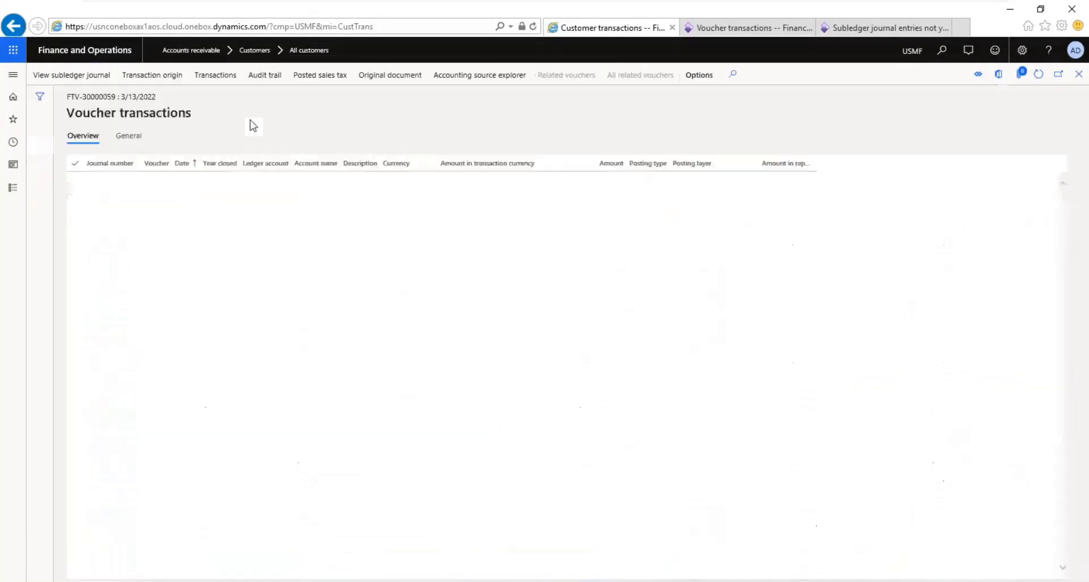
click(131, 138)
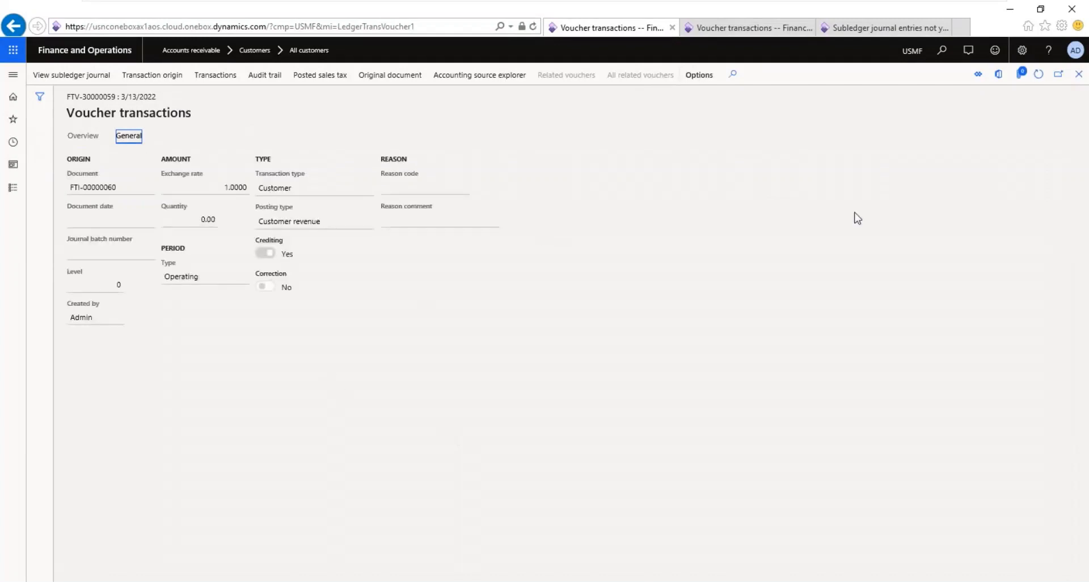
click(1080, 74)
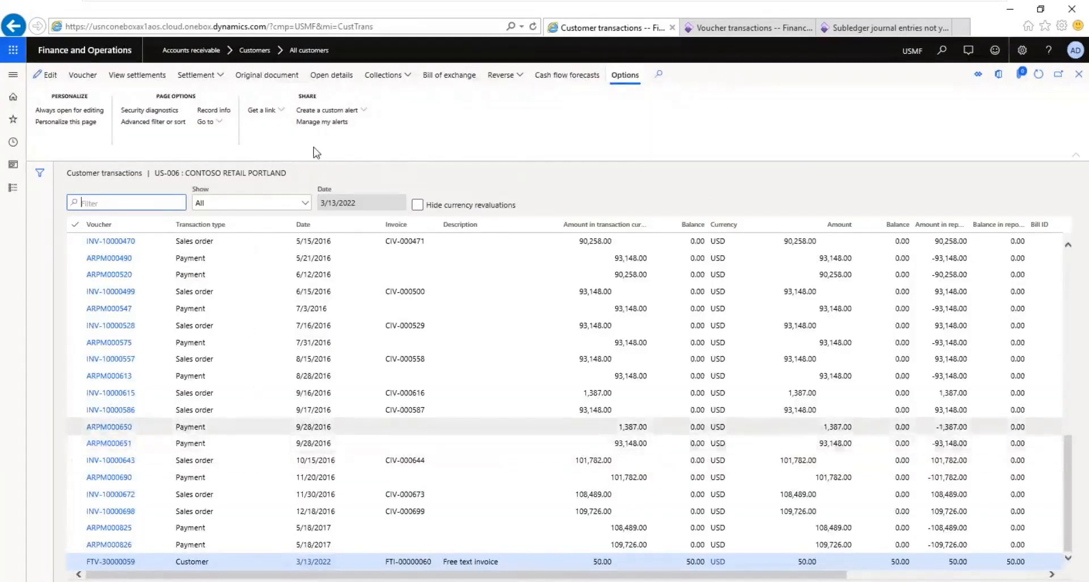
Reopen the free text invoice's voucher and show all transactions of its Accounts Receivable - Domestic ledger account.
click(78, 84)
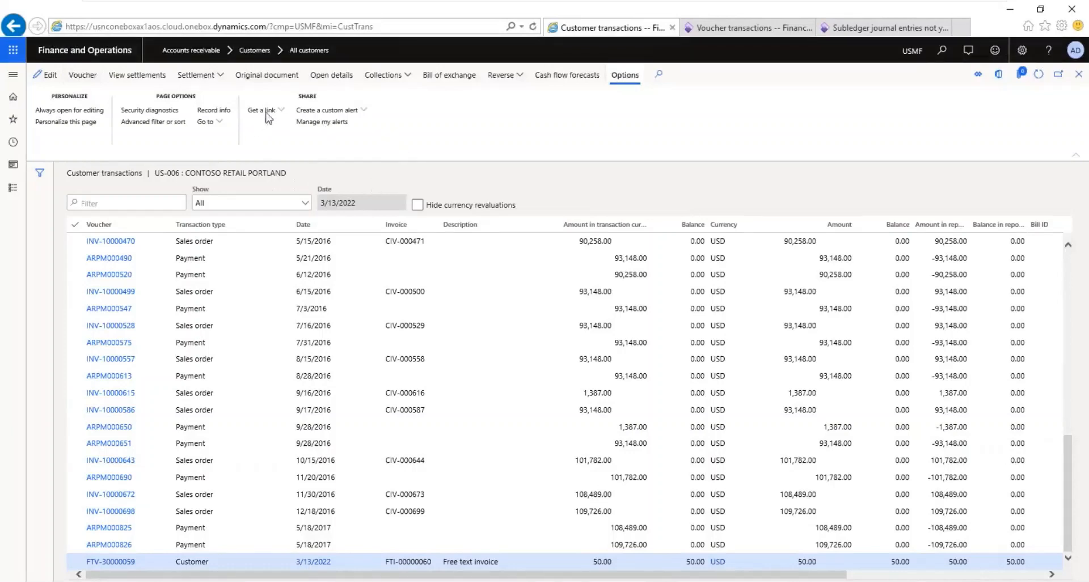
click(79, 79)
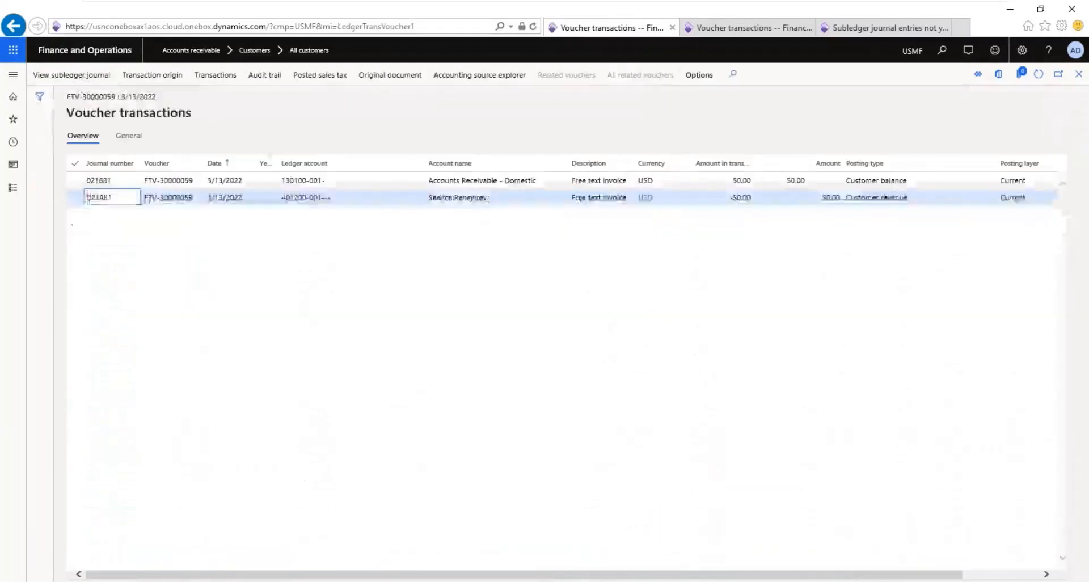
click(404, 179)
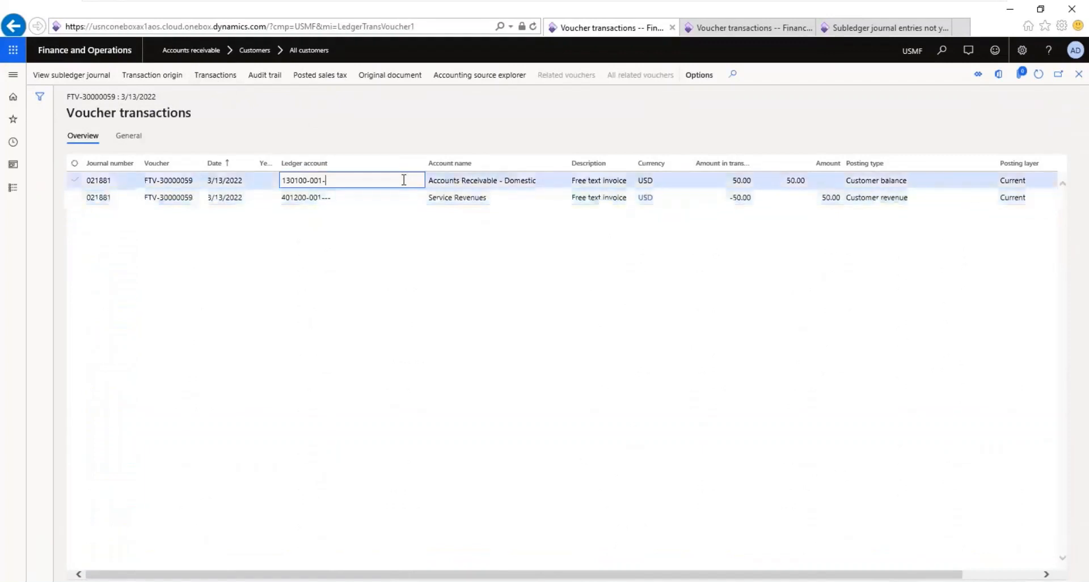
click(219, 80)
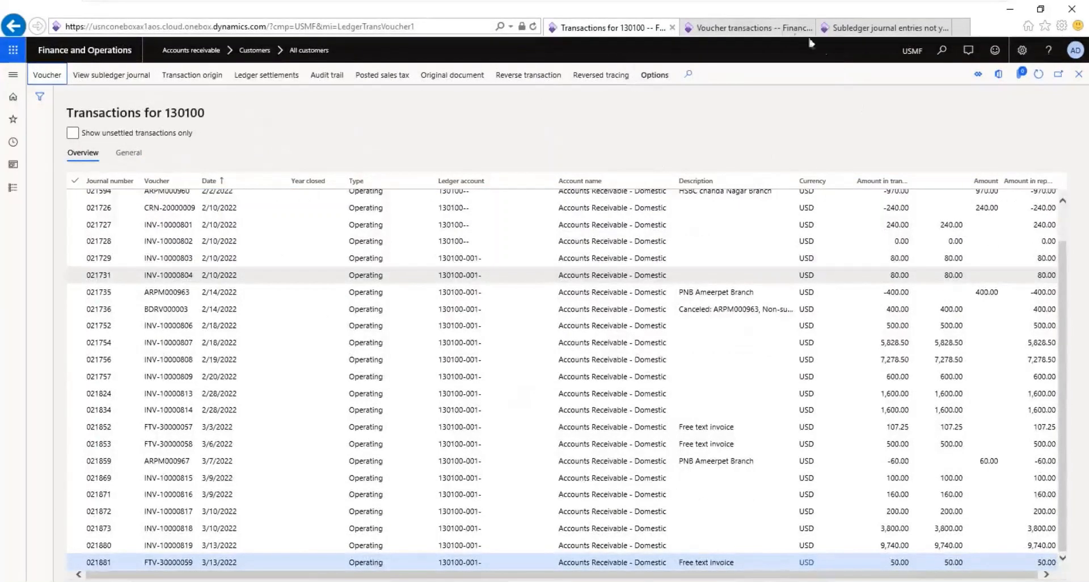
Open the Customer payment journal under Payments of the Accounts receivable module.
click(737, 28)
click(863, 32)
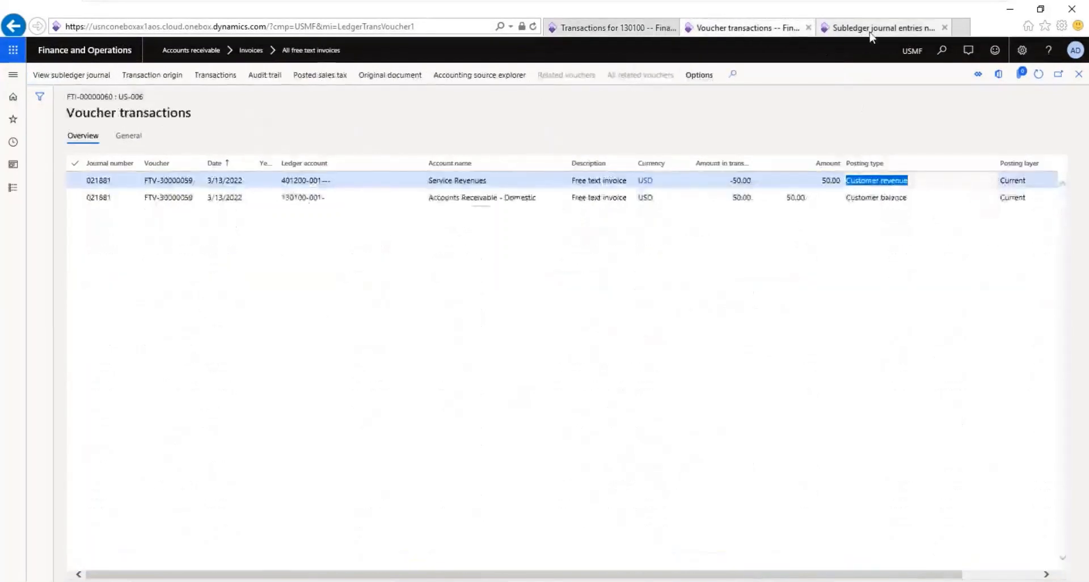
click(13, 188)
click(95, 234)
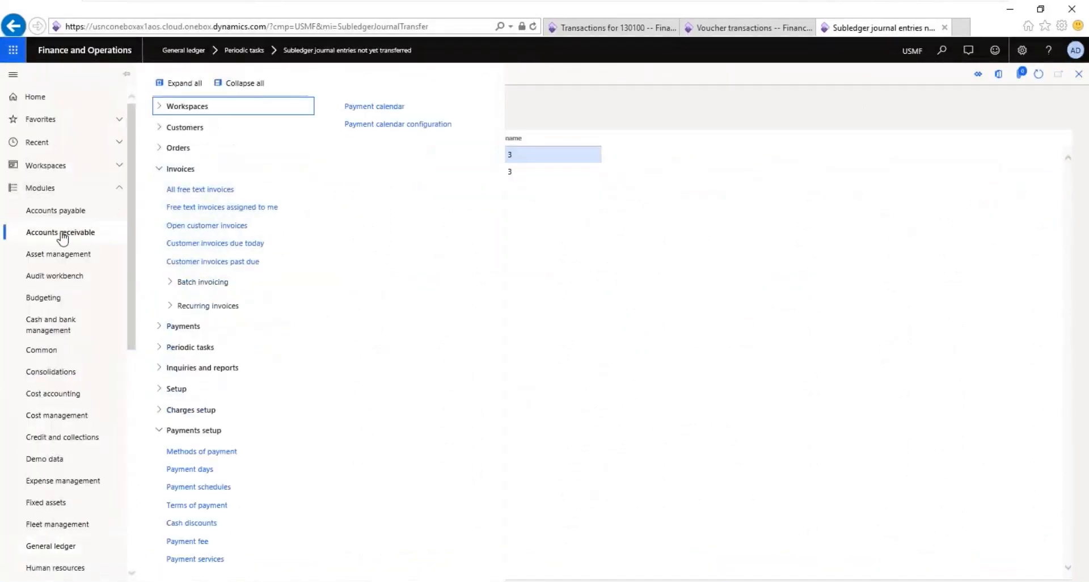
click(242, 85)
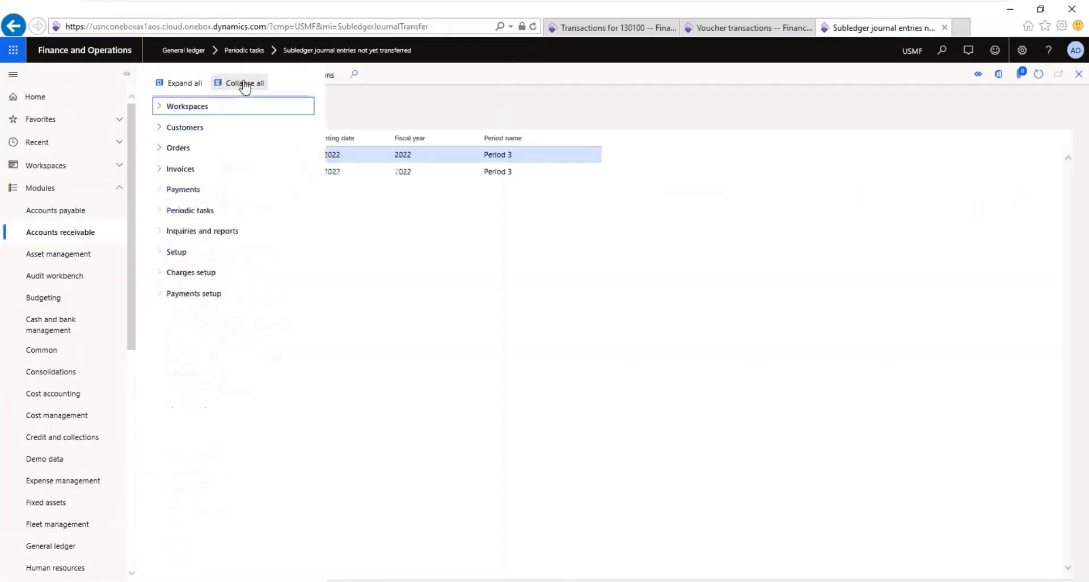
click(199, 195)
click(209, 211)
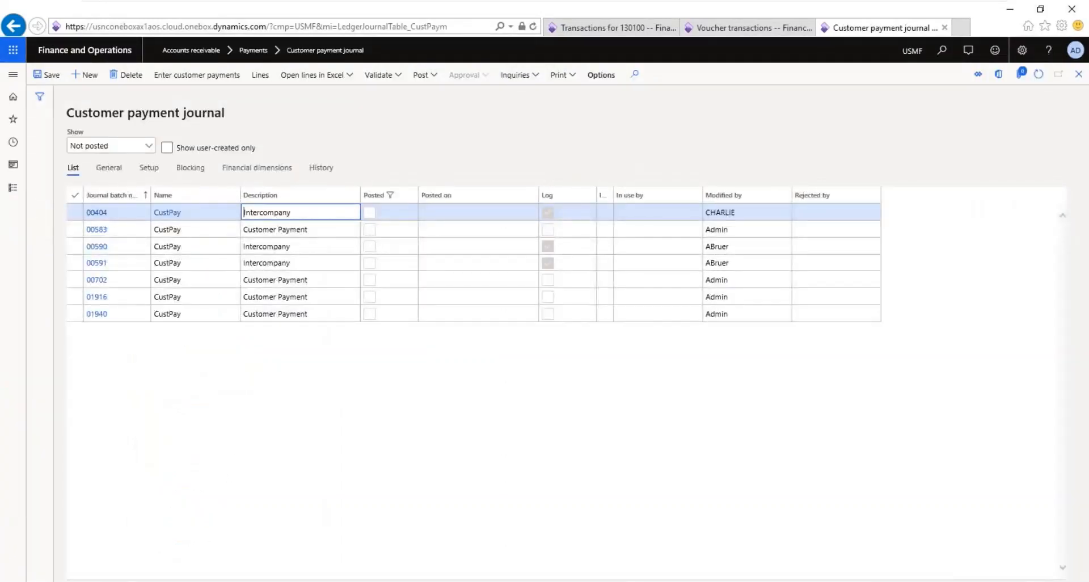
Create a customer payment journal with the name CustPay and open its lines.
click(85, 74)
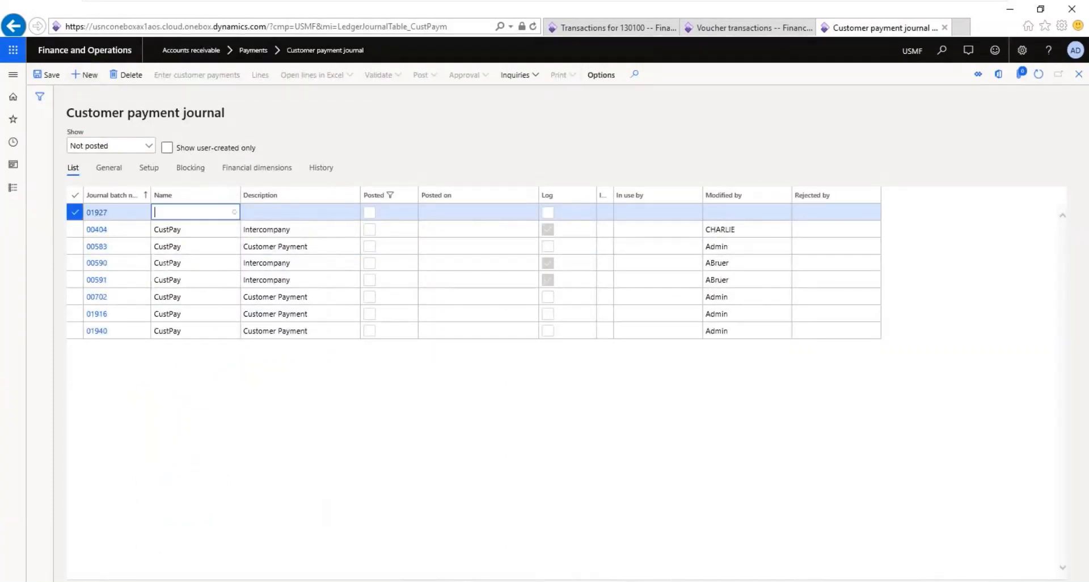
click(200, 244)
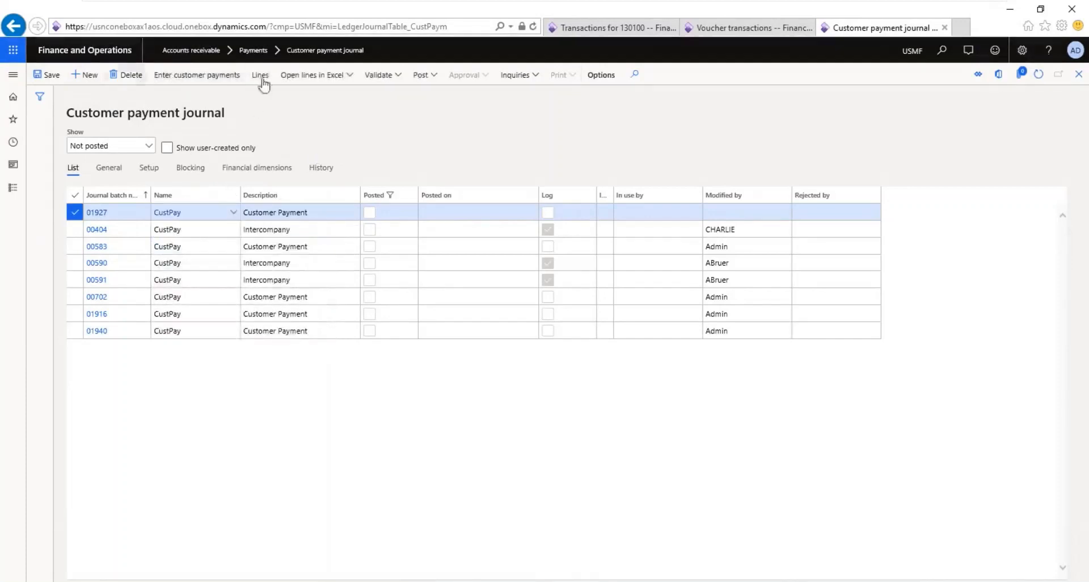
click(260, 75)
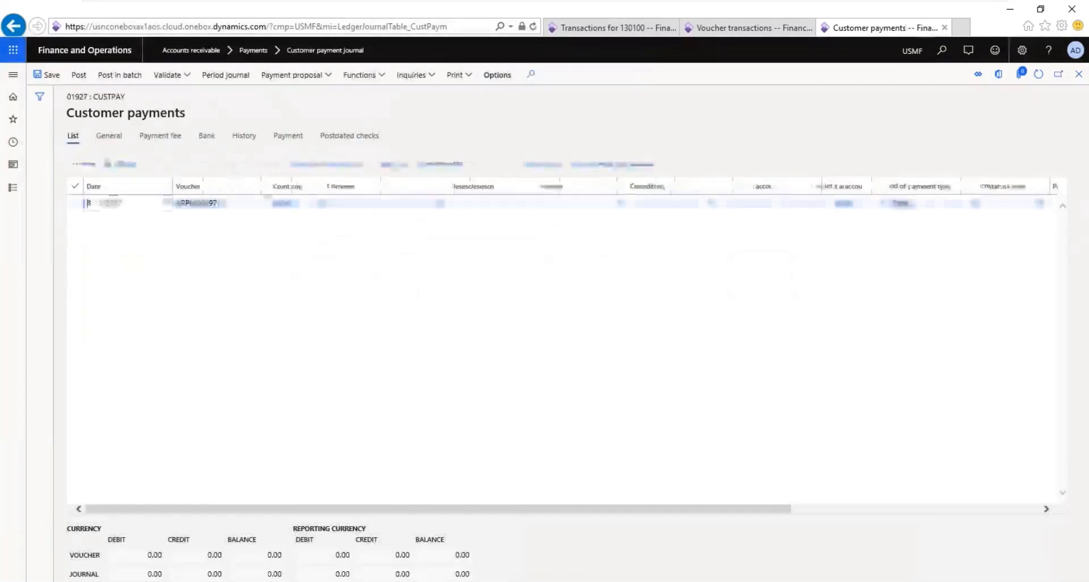
Enter the customer account of Contoso Retail Portland on the payment journal line.
click(367, 202)
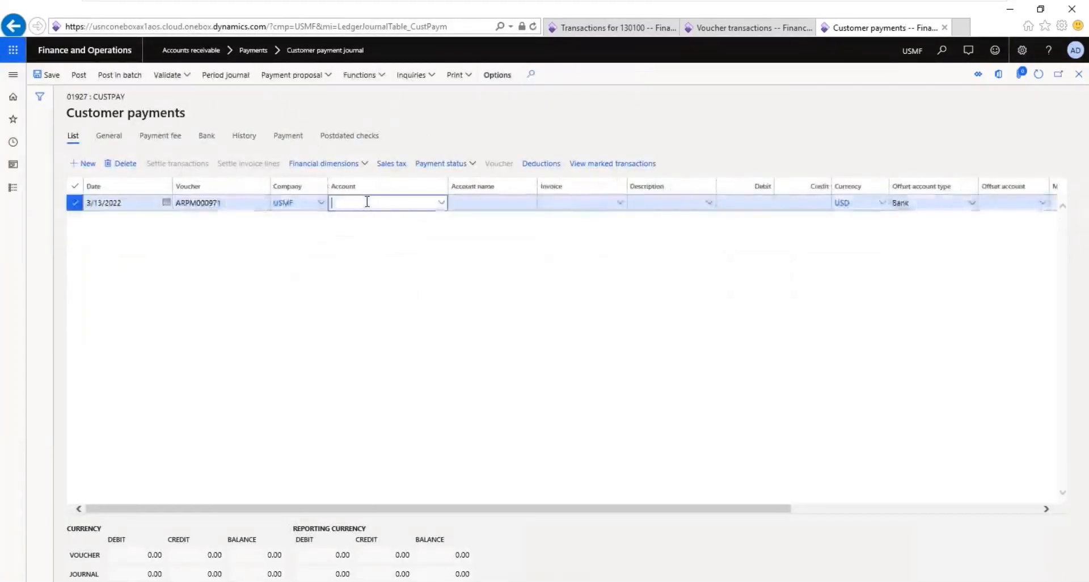
text(us)
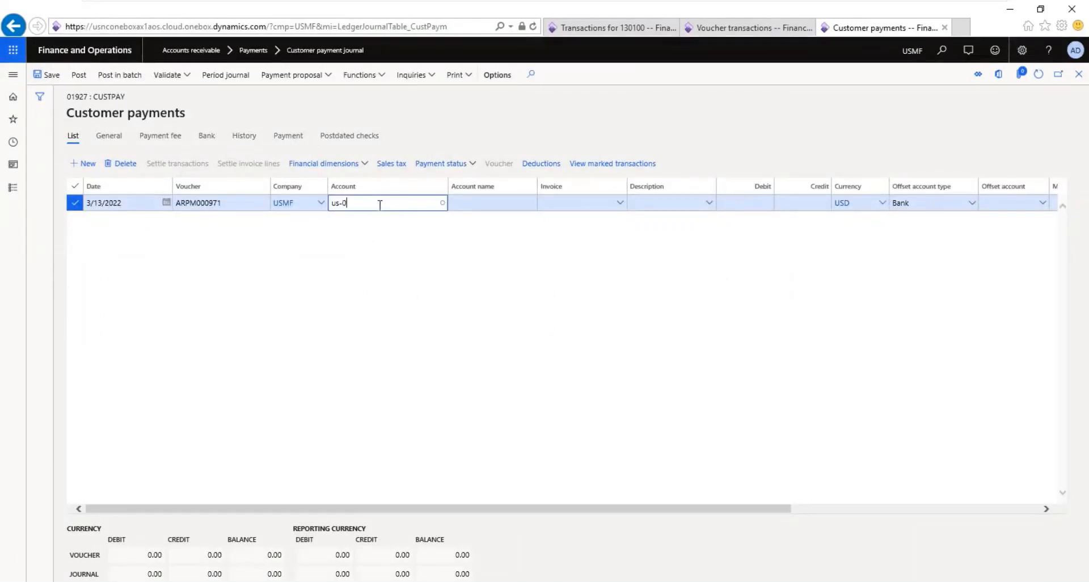
text(-0)
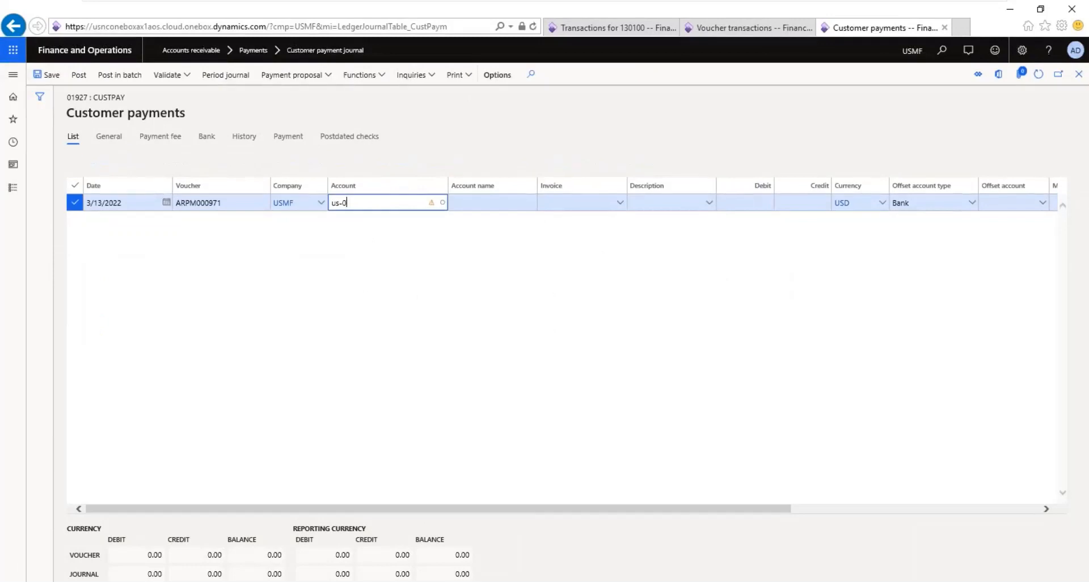
text(0)
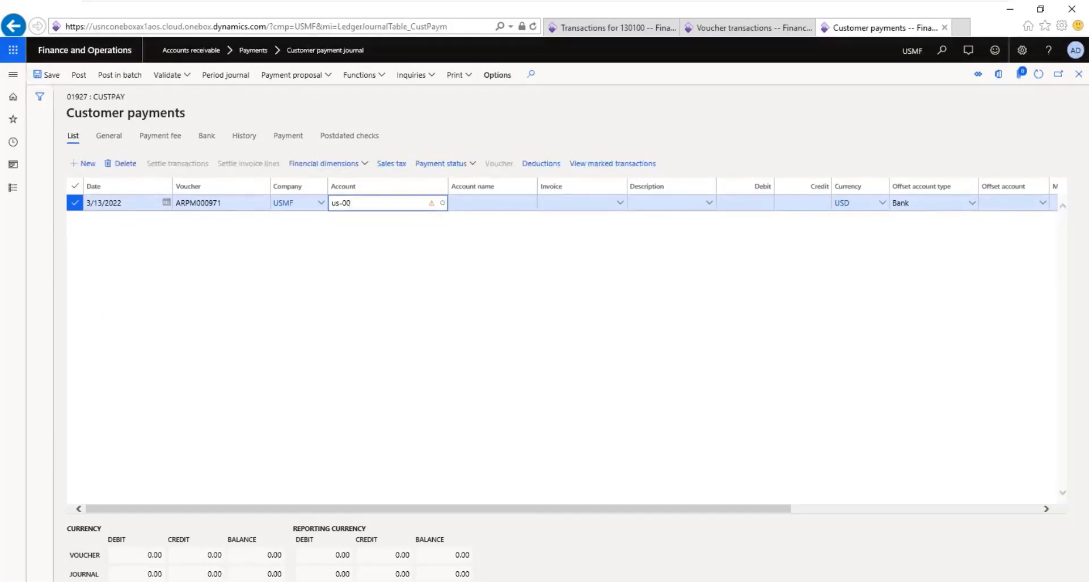
text(6)
key(Tab)
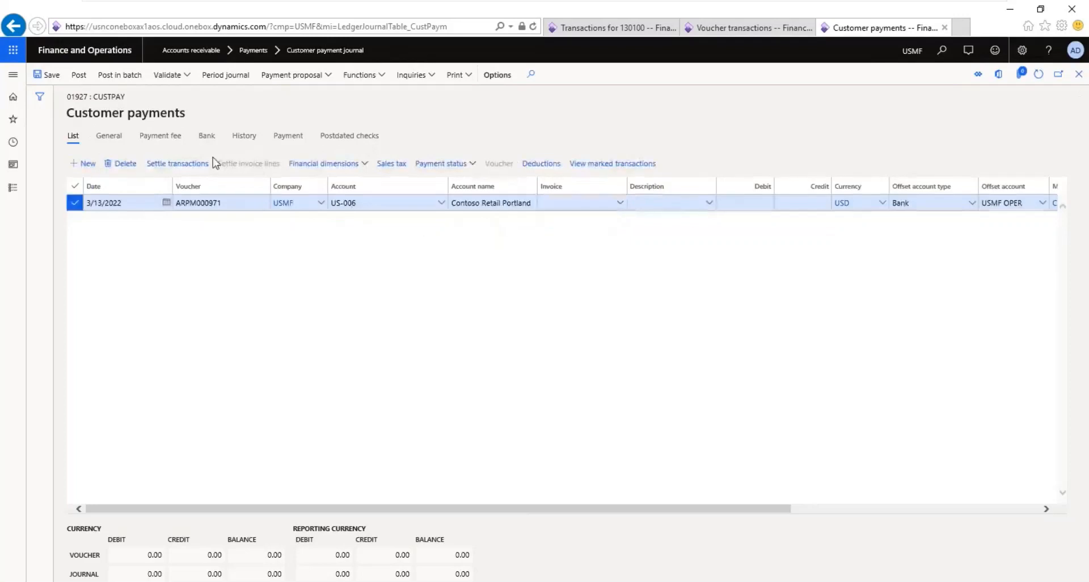
Open Settle transactions for the payment line, compare it with the ledger account transactions, and switch to the Notepad notes.
click(187, 163)
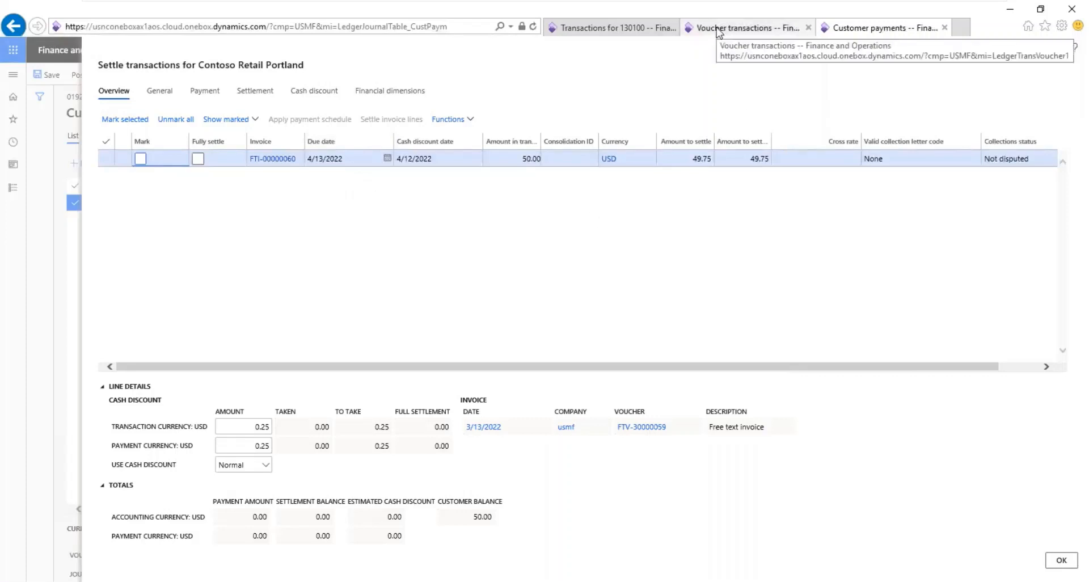
click(629, 33)
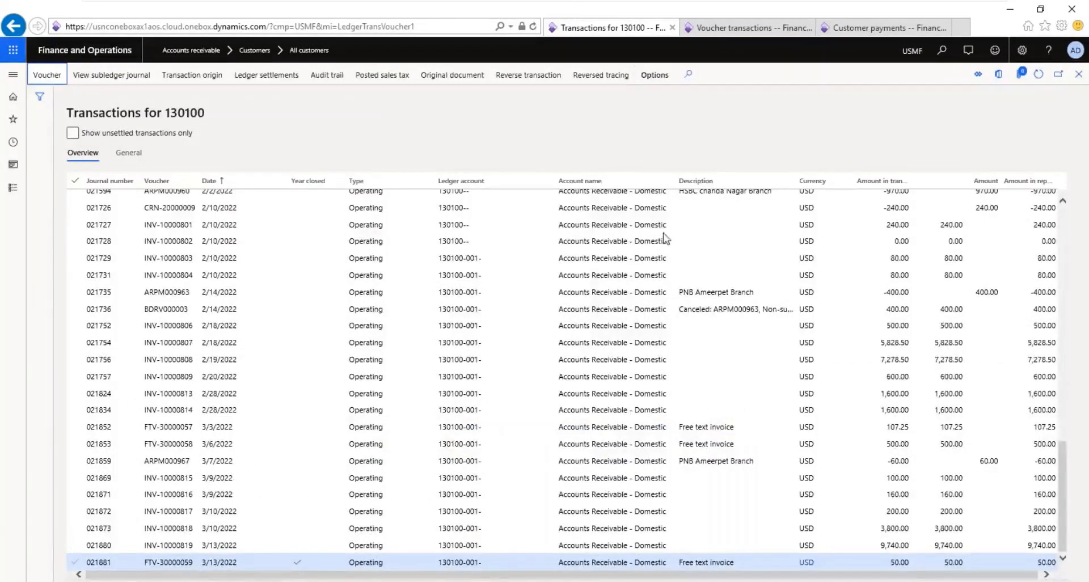
click(727, 32)
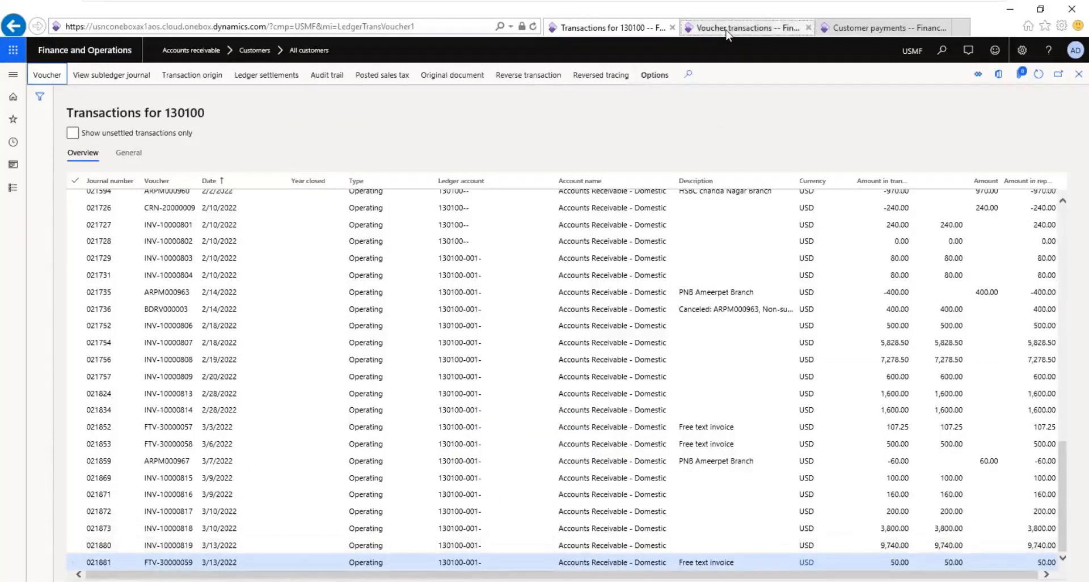
click(893, 28)
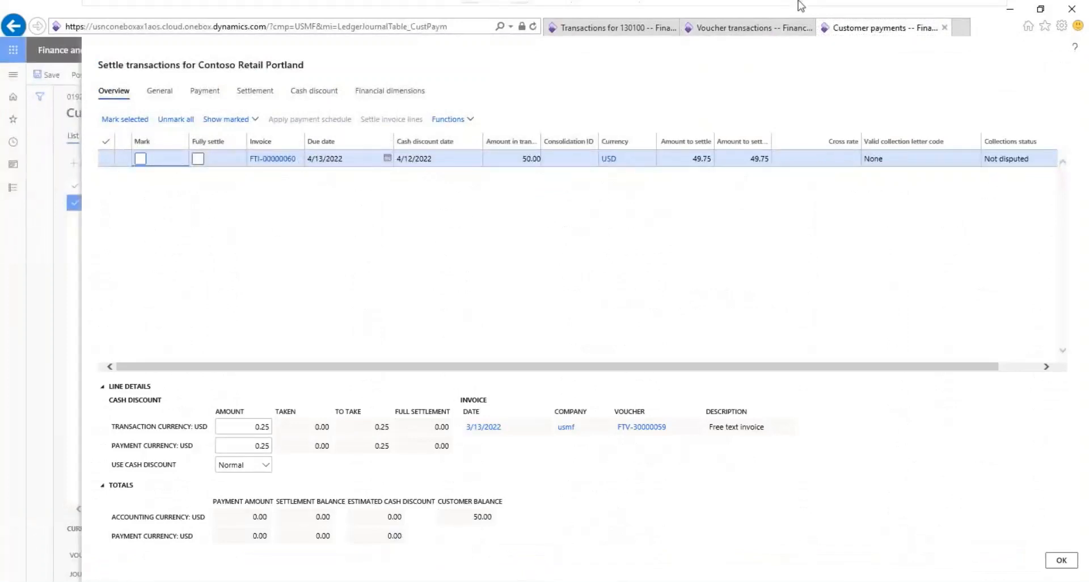
click(958, 17)
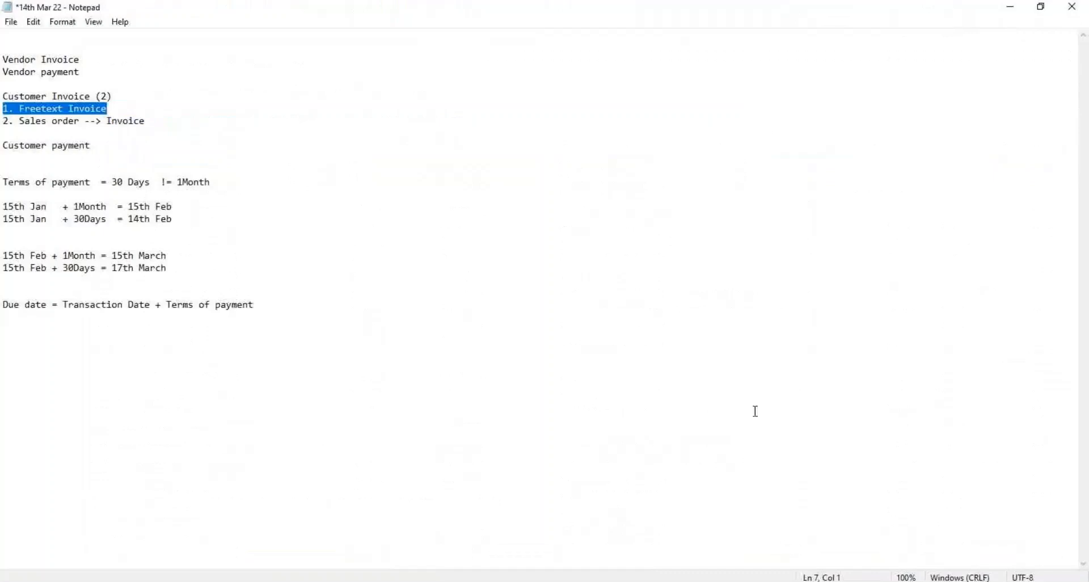
Review the Organization.png diagram in Photos, then add the line "Vendor Payment --> 3 options" at the end of the Notepad notes.
click(568, 581)
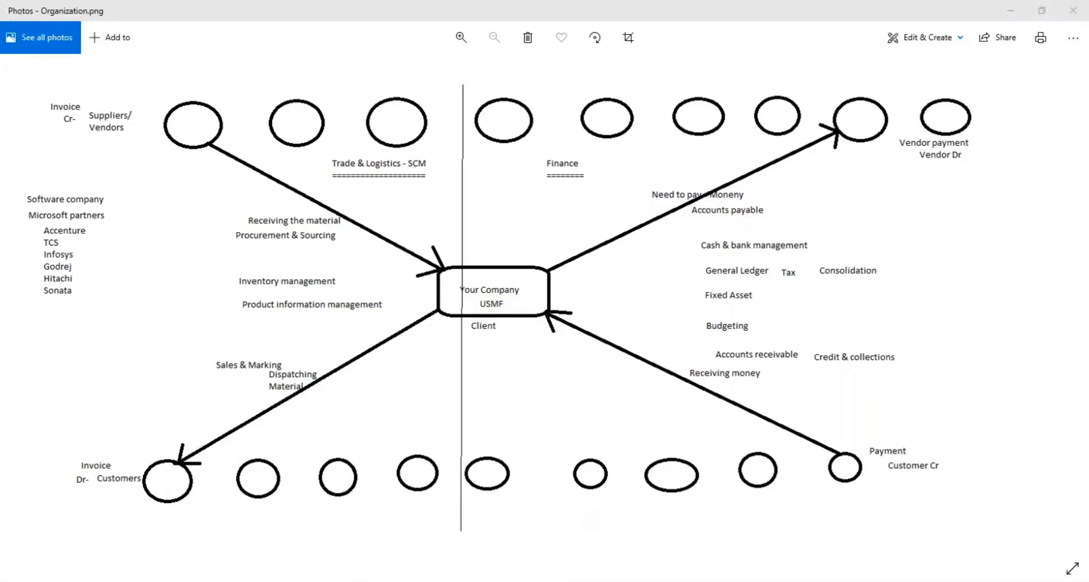
key(alt+Tab)
click(413, 310)
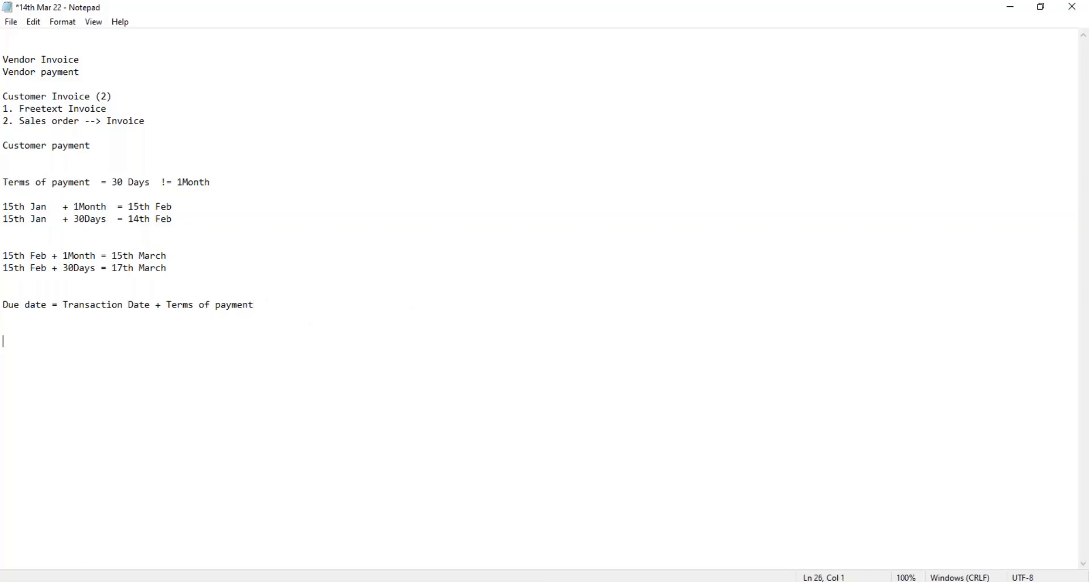
text(Vendo)
text(r Pyam)
key(BackSpace)
key(BackSpace)
key(BackSpace)
text(ment)
key(BackSpace)
key(BackSpace)
key(BackSpace)
text(ayme)
text(nt  --> )
text(3 a)
key(BackSpace)
text(options)
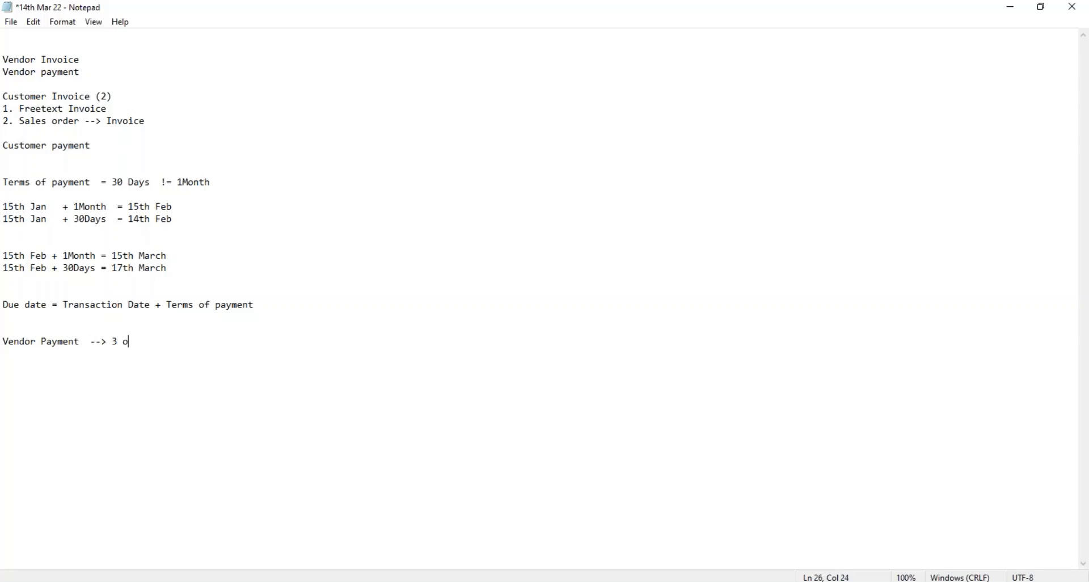
List the options "1. Partial payment", "2. Settlement against invoice" and "3. Payment proposal ------->" under the vendor payment line and save the notes.
key(Return)
key(Return)
text(1. Partial payment)
key(Return)
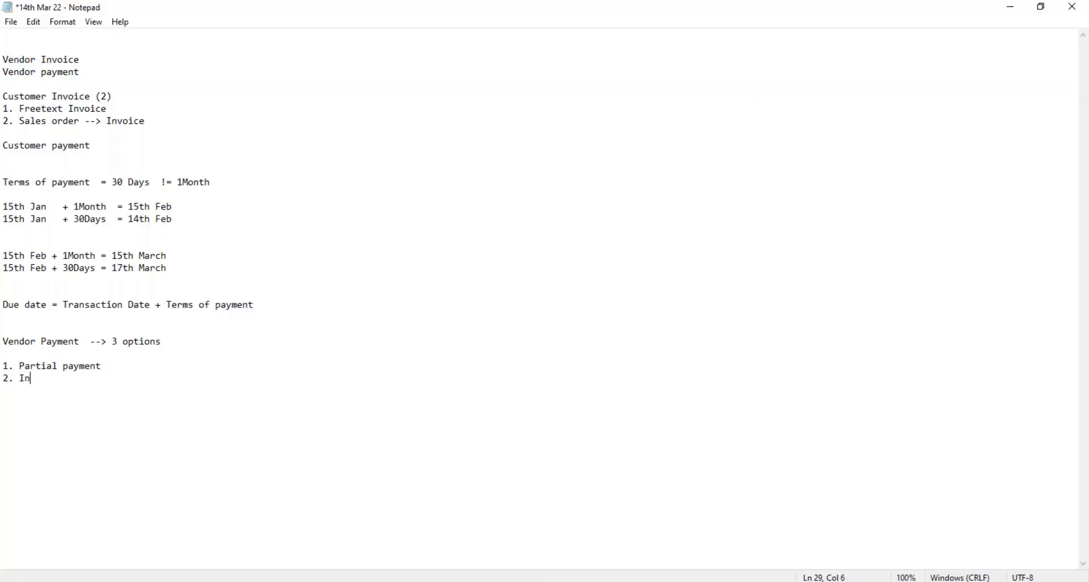
key(BackSpace)
text(Sa)
text(ttle)
text(ment agains)
text(t )
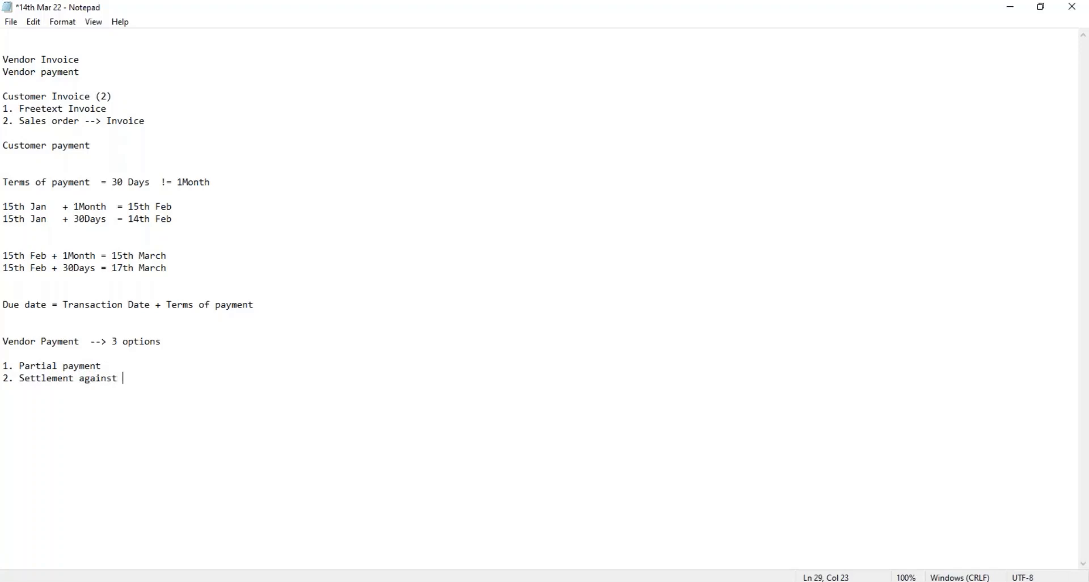
text(invoice)
text(Payment pro)
text(posal)
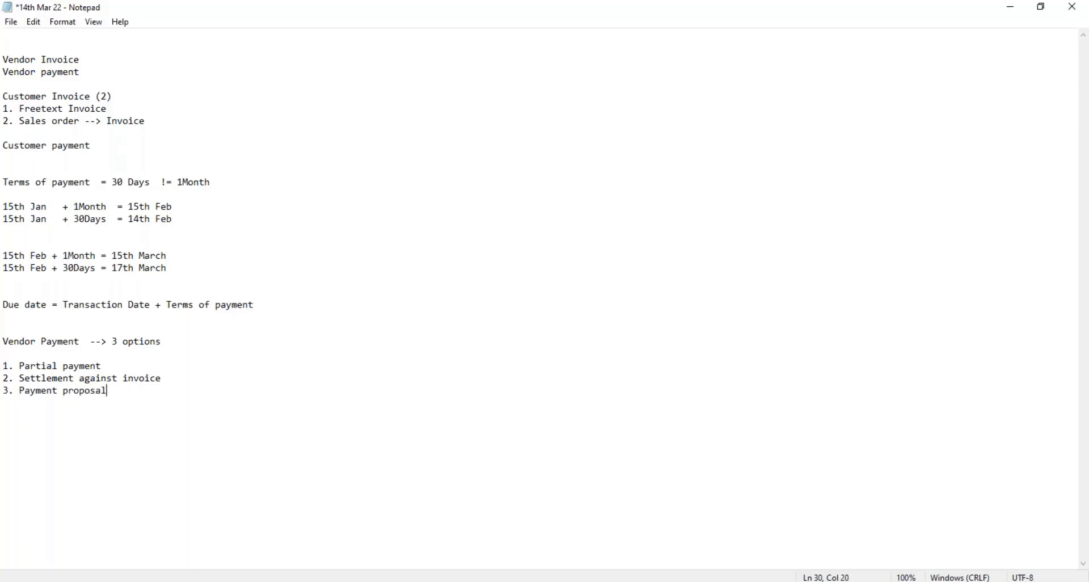
key(ctrl+s)
text(------->)
key(ctrl+s)
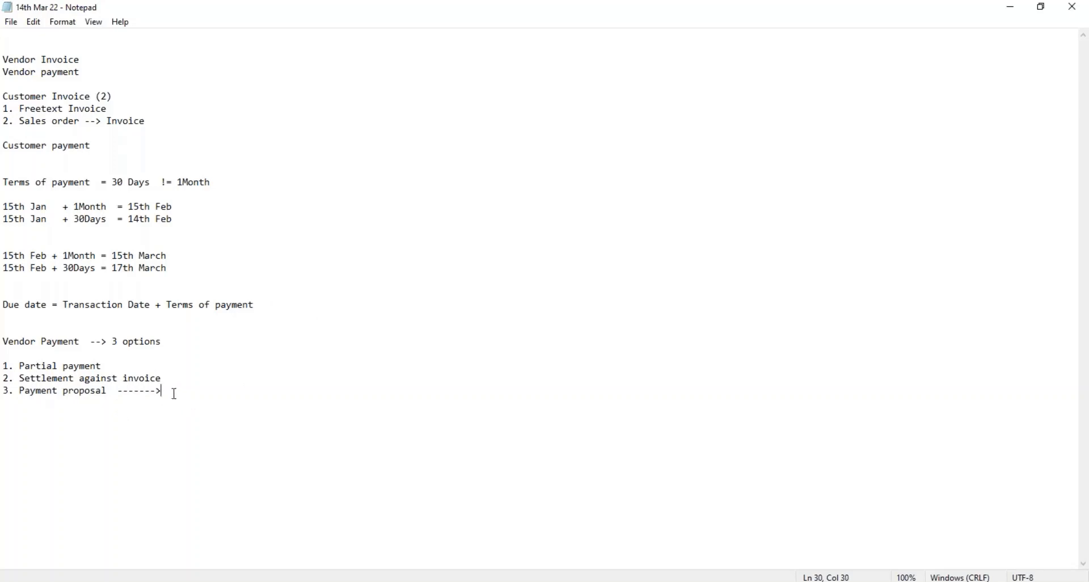
Highlight the three vendor payment options in the notes, comparing the payment proposal with partial payment and settlement against invoice.
key(shift+Left)
key(shift+Left)
key(shift+Left)
key(shift+Left)
key(shift+Left)
key(shift+Left)
key(shift+Left)
key(shift+Left)
key(shift+Left)
key(shift+Left)
key(shift+Left)
key(shift+Left)
key(shift+Left)
key(shift+Left)
key(shift+Left)
key(shift+Left)
key(shift+Left)
key(shift+Left)
key(shift+Left)
key(shift+Left)
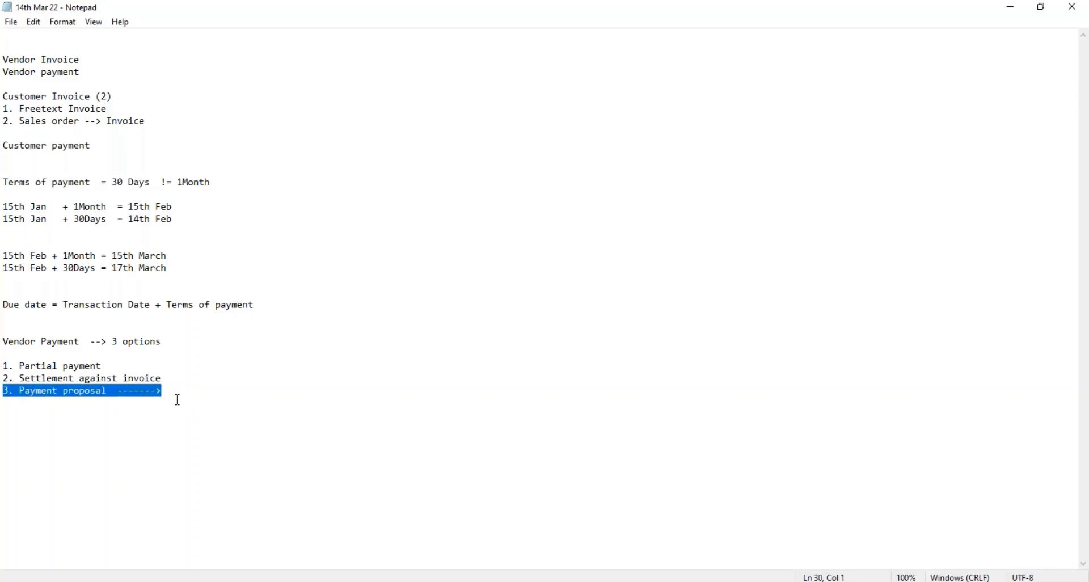
click(178, 397)
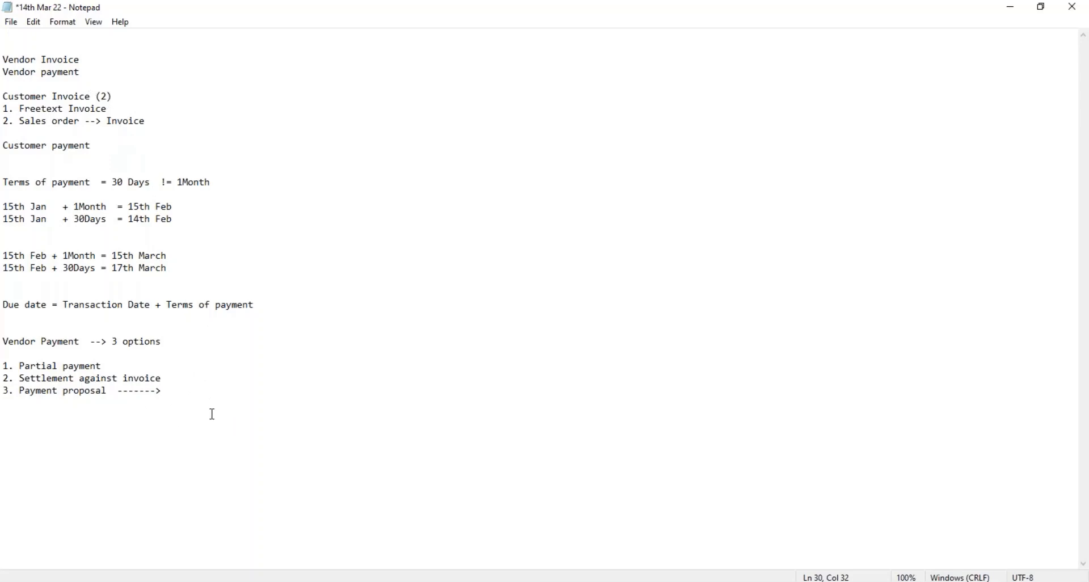
drag(181, 392, 6, 367)
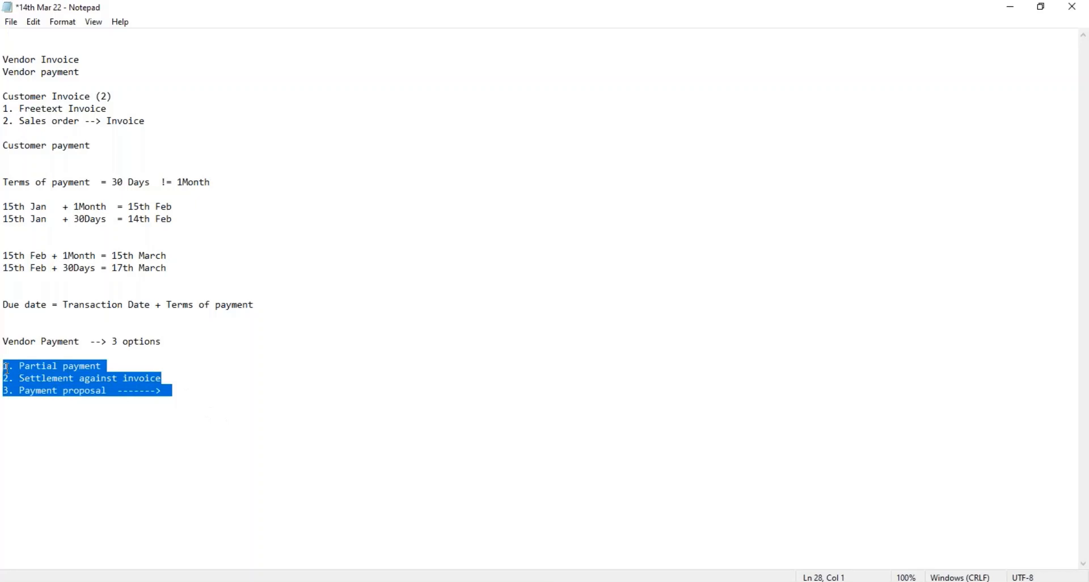
click(182, 392)
drag(182, 392, 5, 390)
click(166, 391)
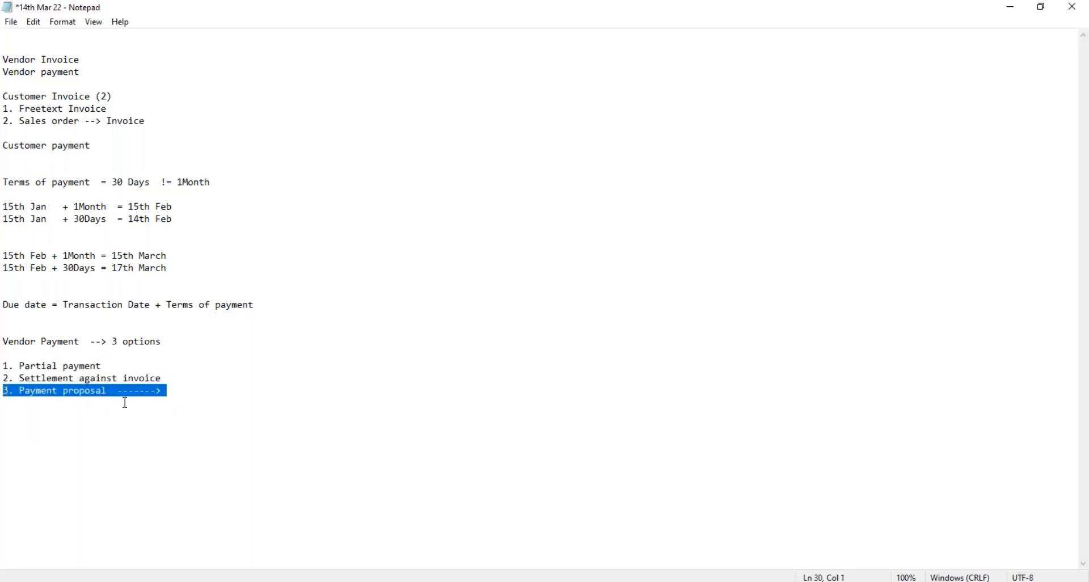
click(178, 391)
drag(177, 390, 6, 356)
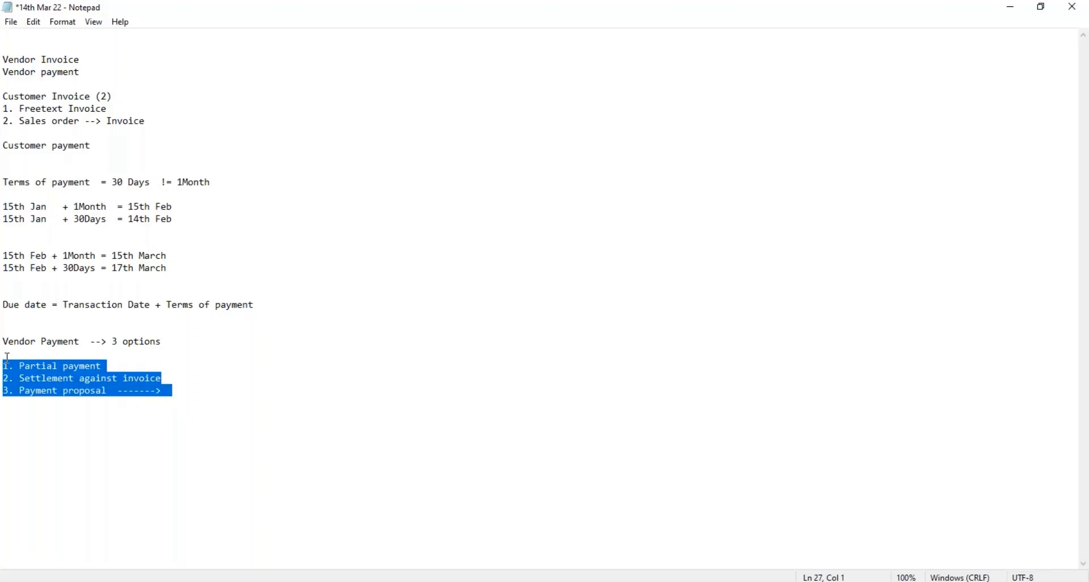
click(161, 409)
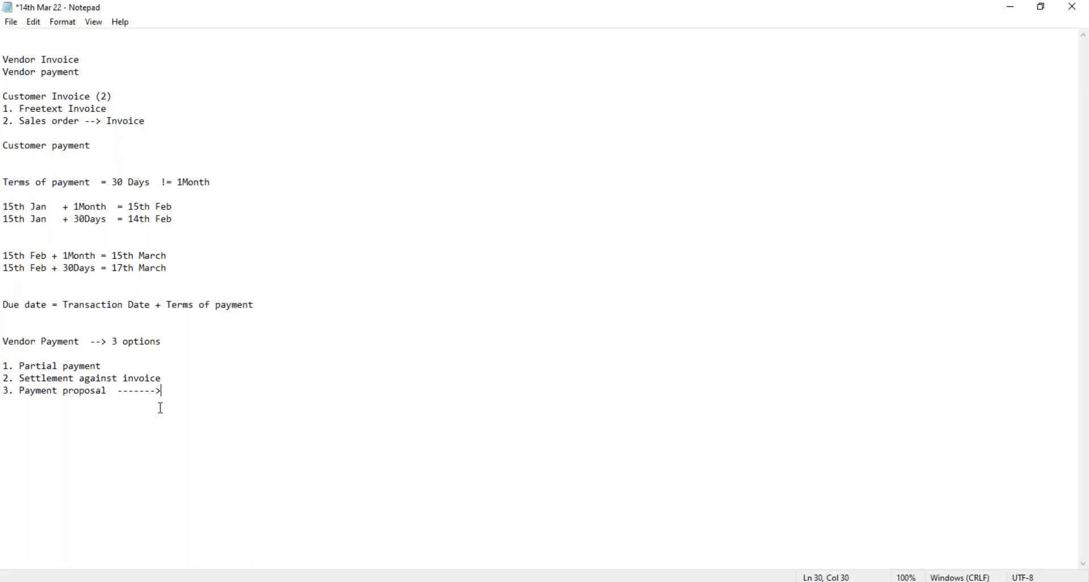
drag(172, 391, 5, 366)
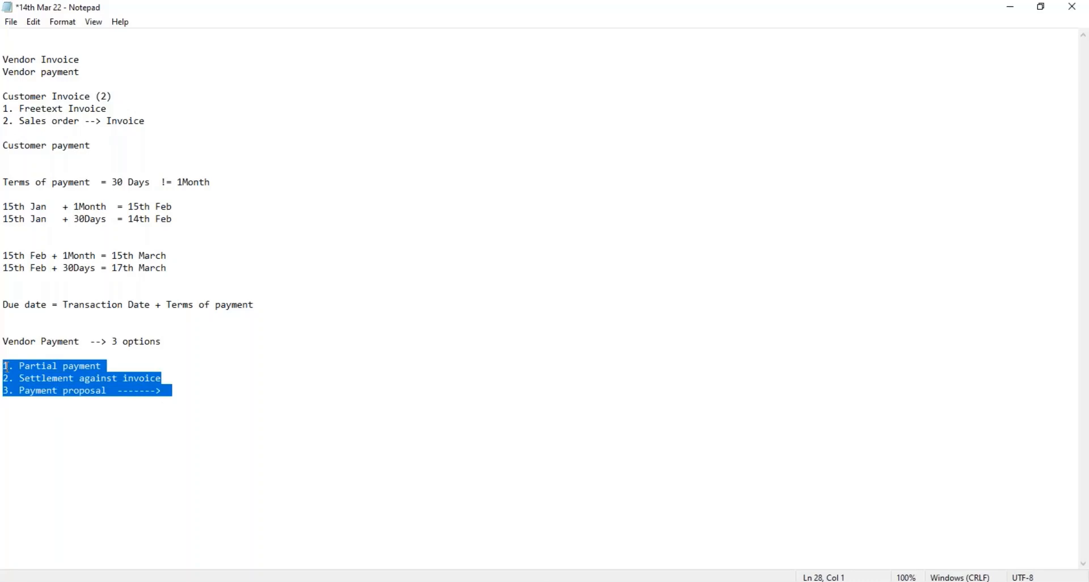
click(155, 372)
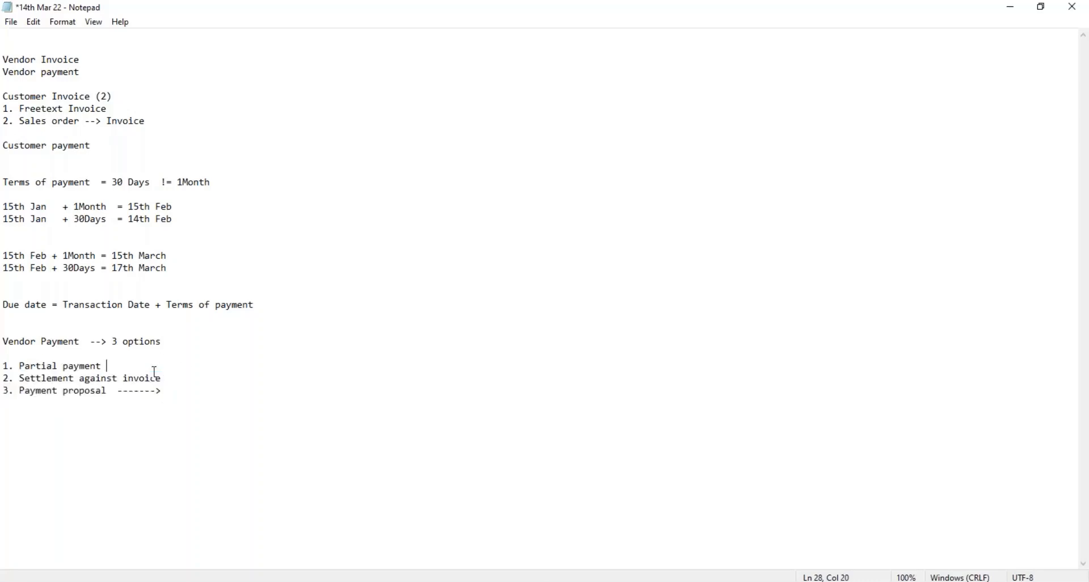
drag(173, 380, 5, 365)
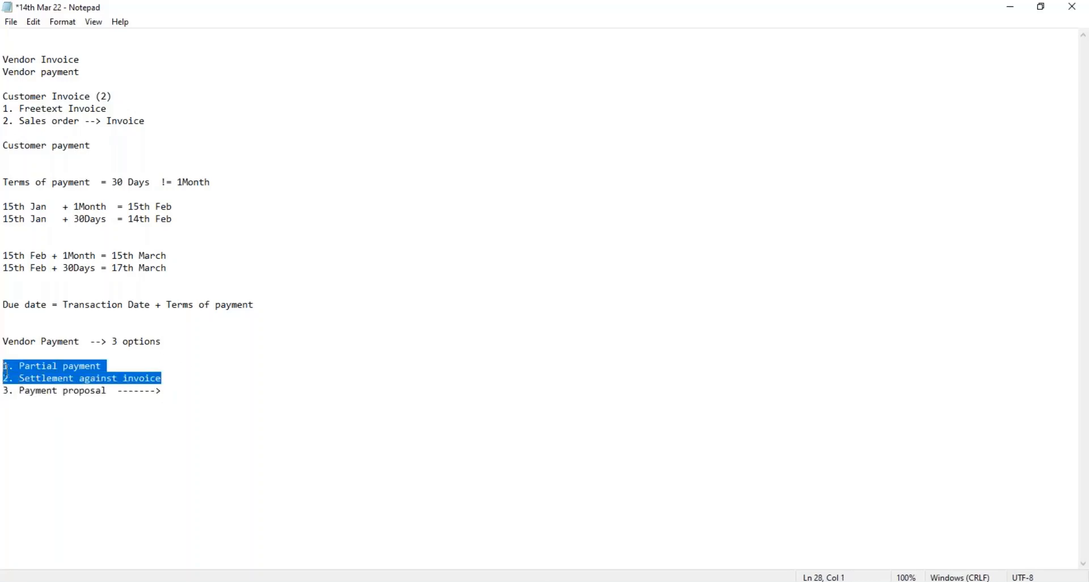
drag(165, 378, 6, 366)
drag(180, 390, 7, 397)
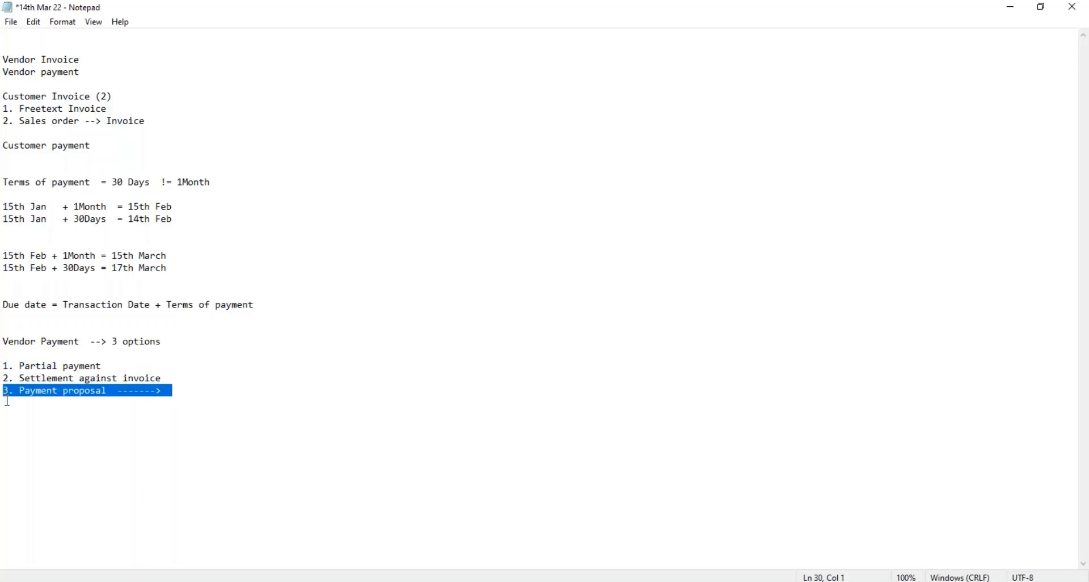
Highlight the terms of payment line in the notes and switch to the Organization.png diagram in Photos.
click(211, 182)
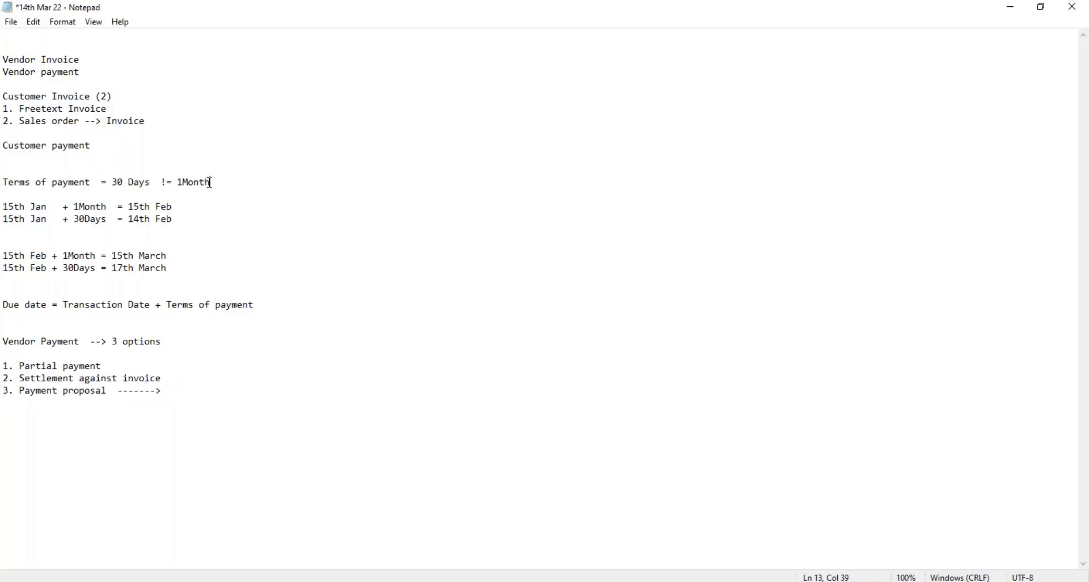
drag(211, 182, 11, 171)
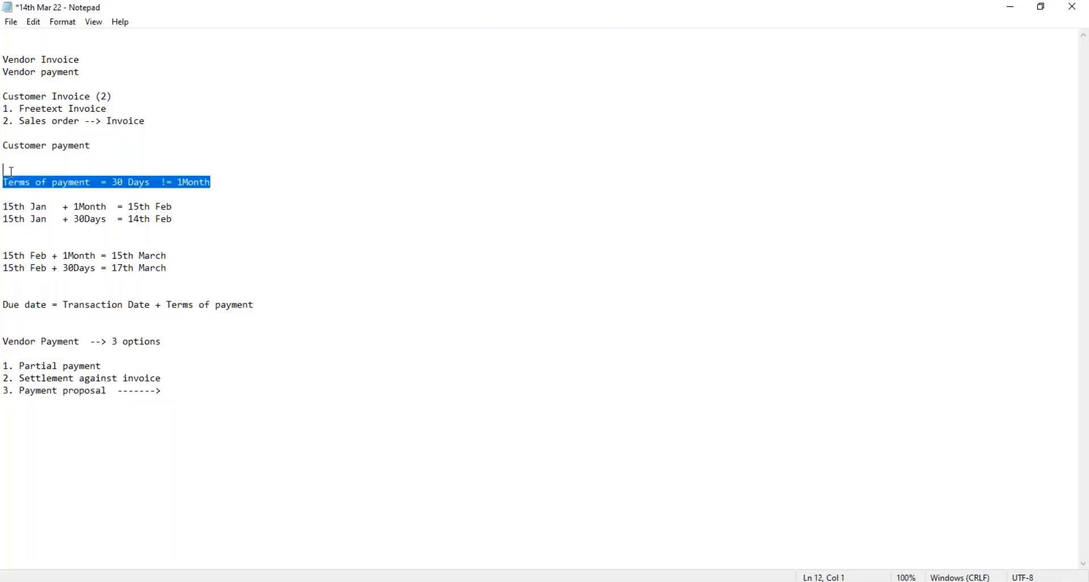
click(355, 351)
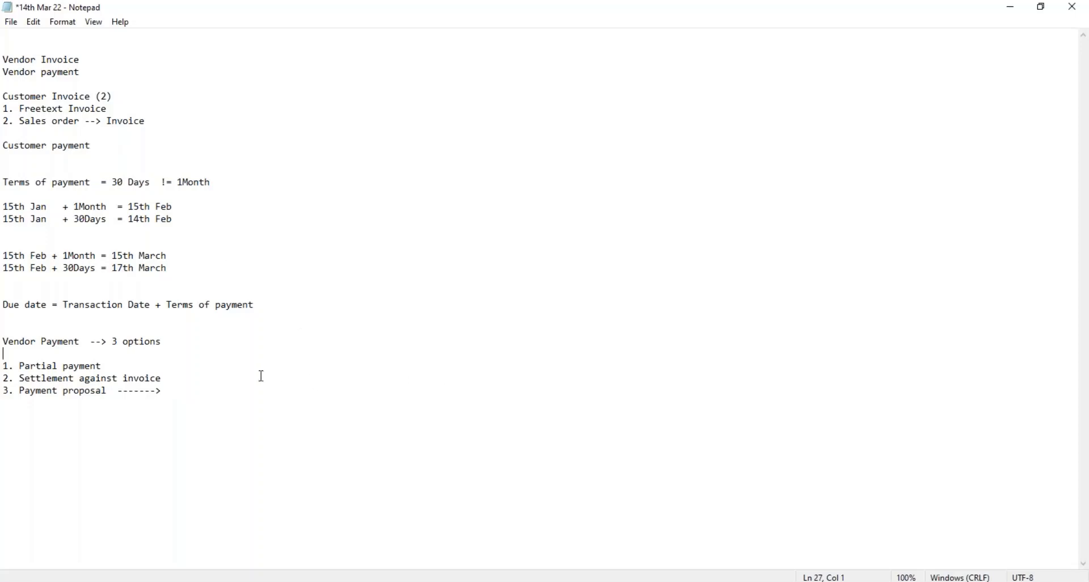
click(172, 387)
click(169, 388)
key(alt+Tab)
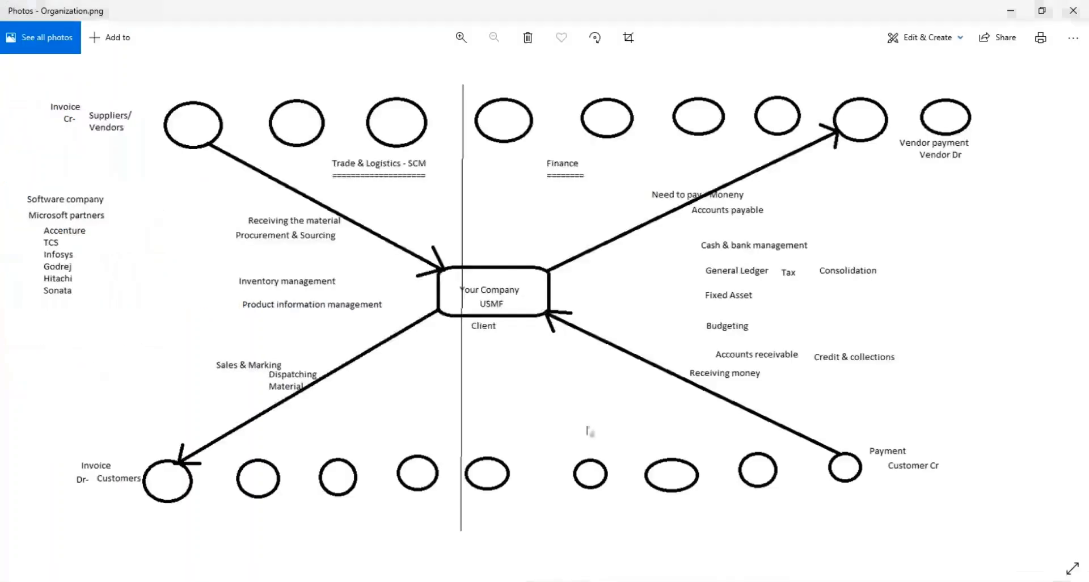
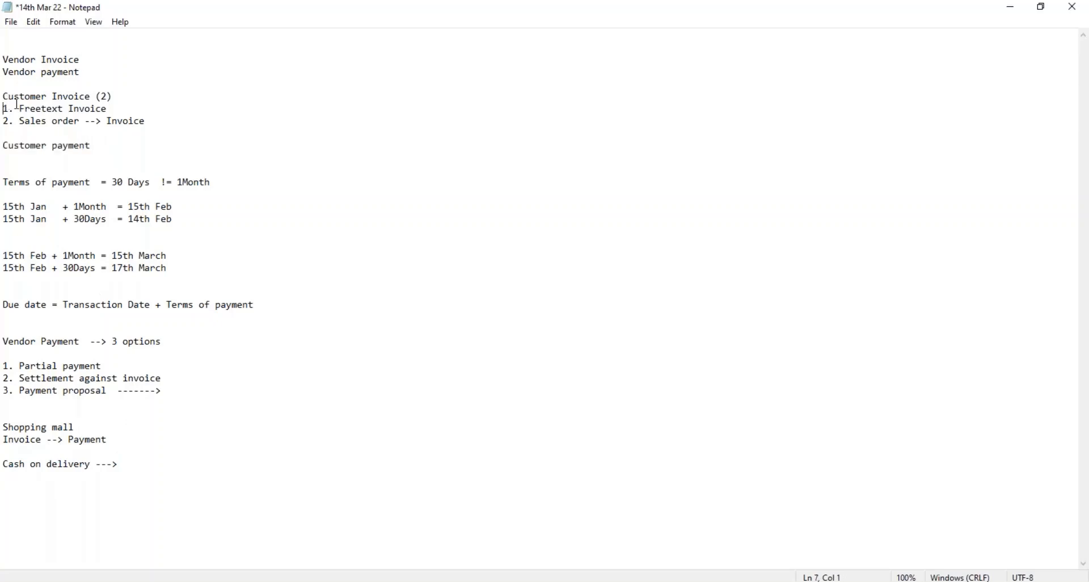
Highlight the Customer payment and Cash on delivery lines in the notes, and switch to the browser's Settle transactions page.
drag(92, 146, 7, 150)
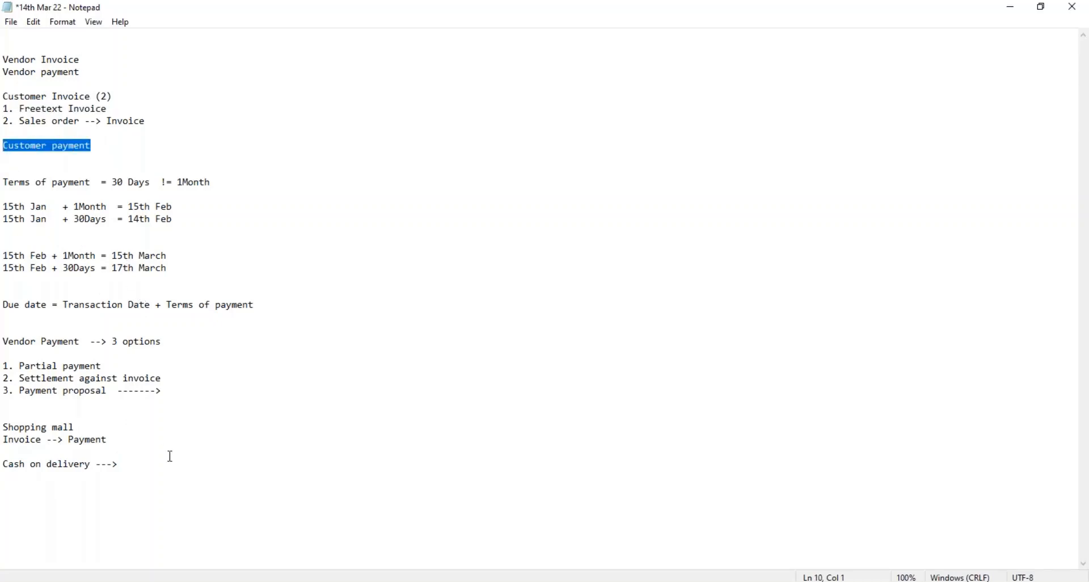
drag(126, 462, 4, 464)
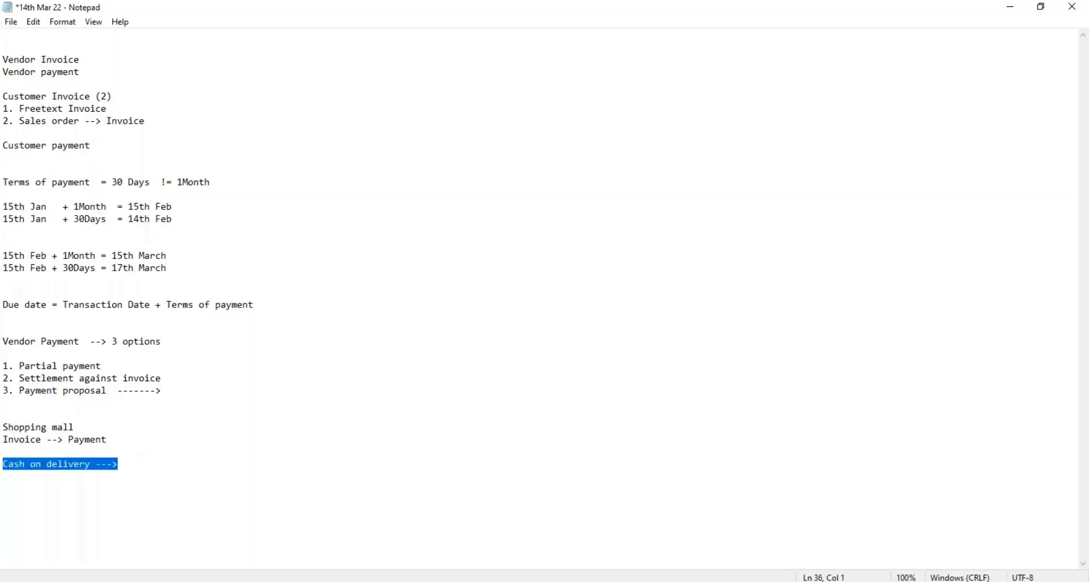
key(alt+Tab)
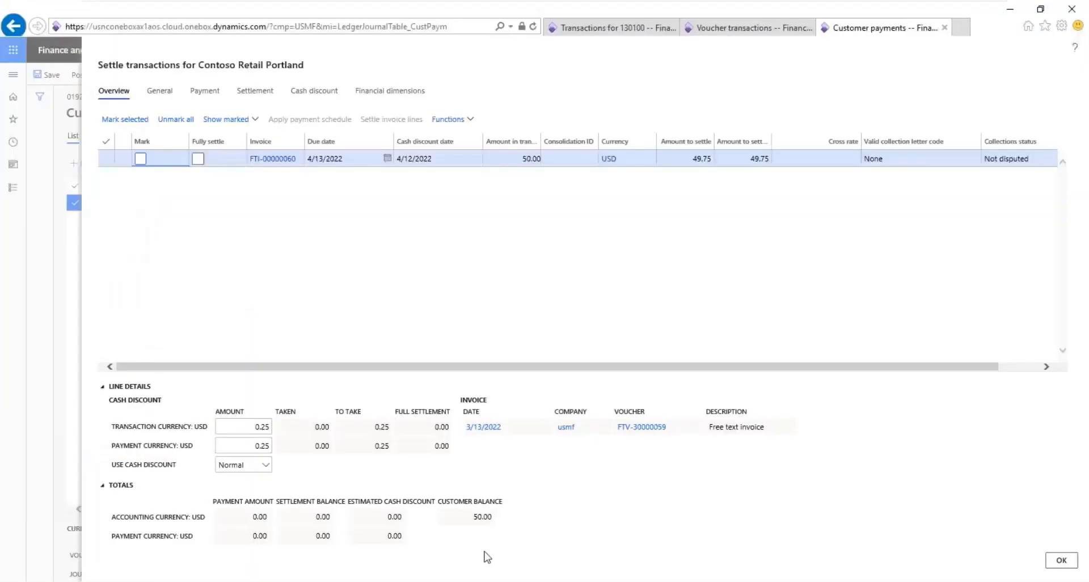
Review the ledger transactions for account 130100 and the free text invoice's voucher transactions, and close the voucher transactions page.
click(611, 30)
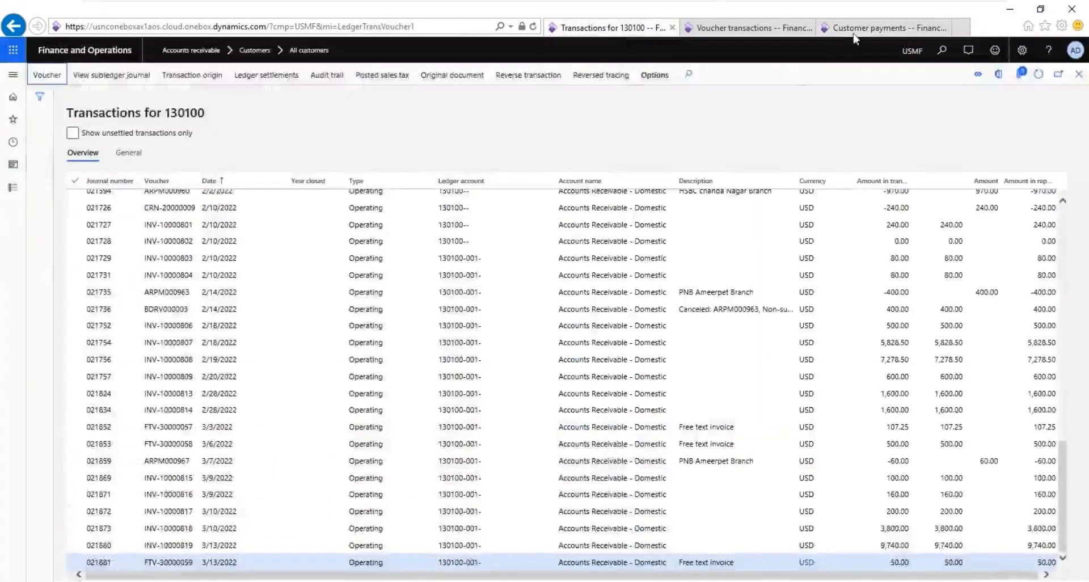
click(855, 34)
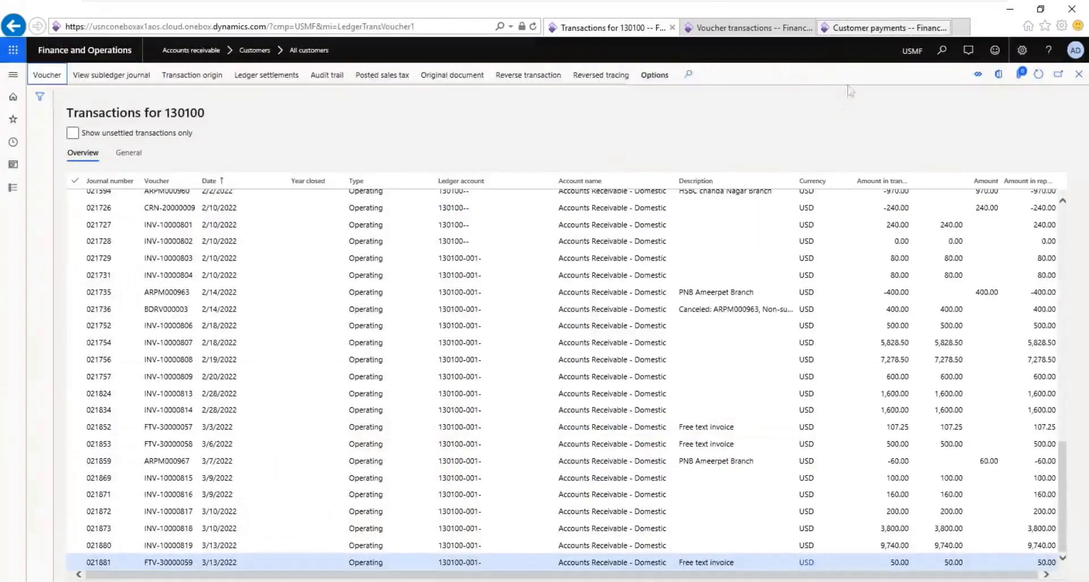
click(847, 31)
click(735, 28)
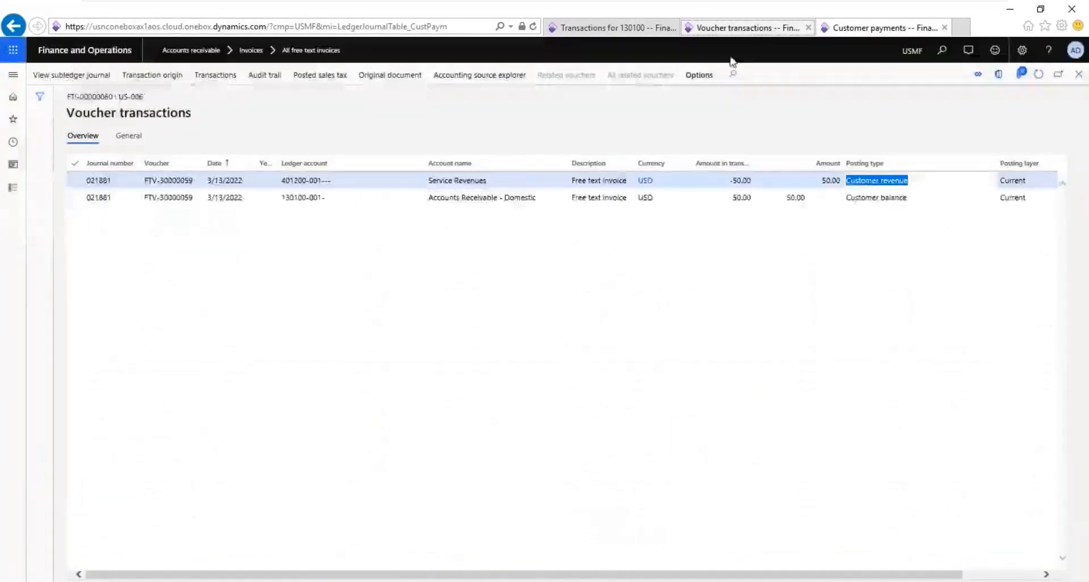
click(741, 31)
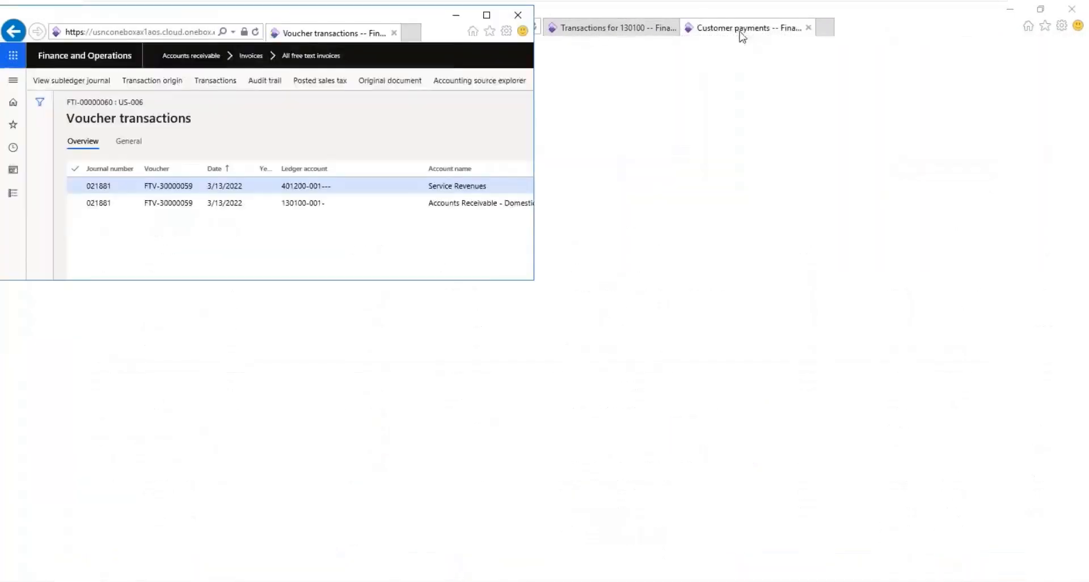
click(518, 15)
Duplicate the Customer payments browser tab and switch to the copy.
right_click(716, 30)
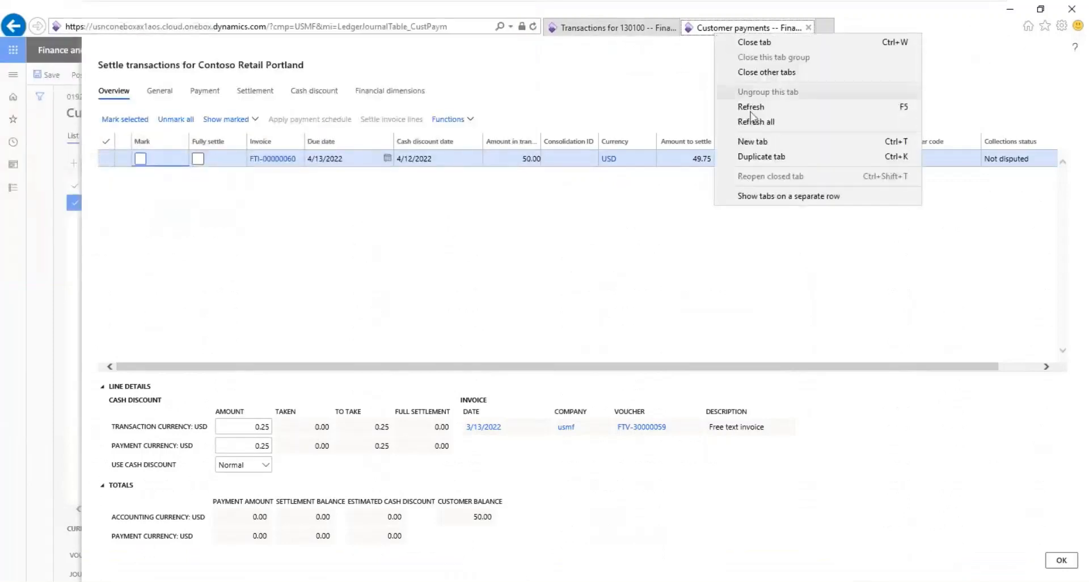
click(761, 157)
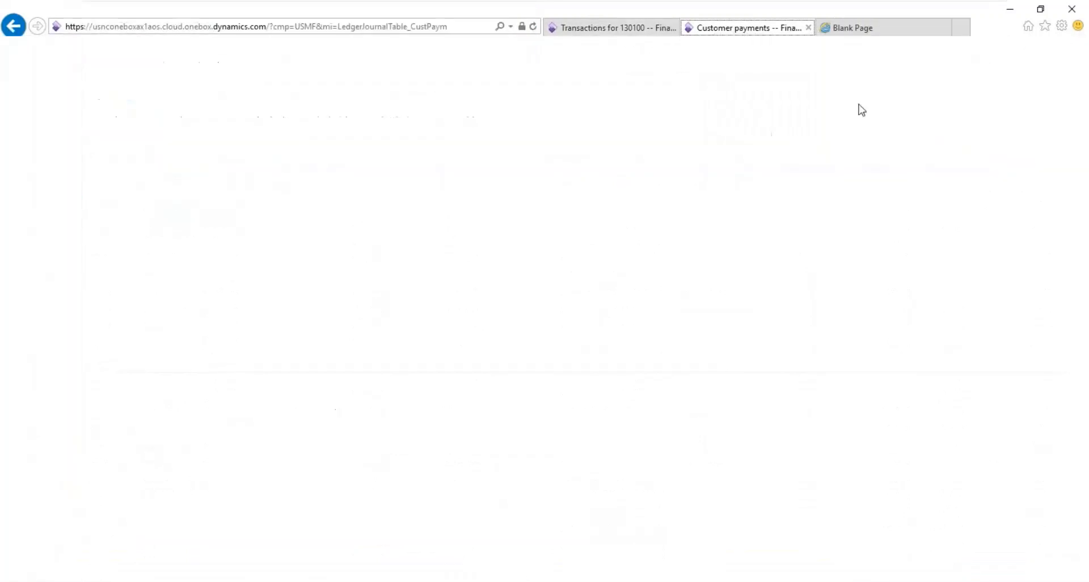
click(853, 35)
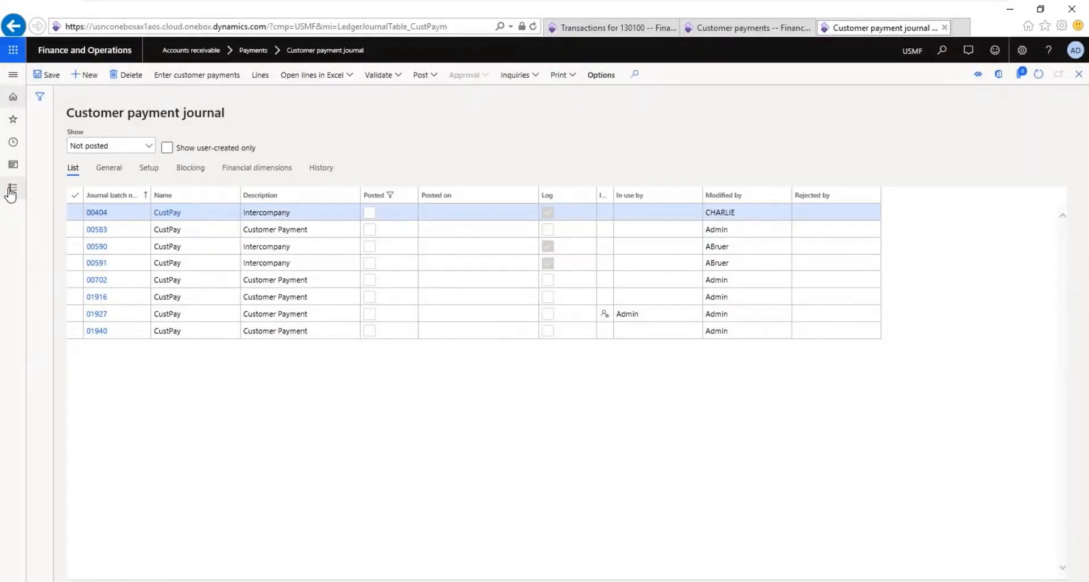
Open the Accounts receivable Terms of payment setup and review the settings of the COD and Cash terms.
click(12, 189)
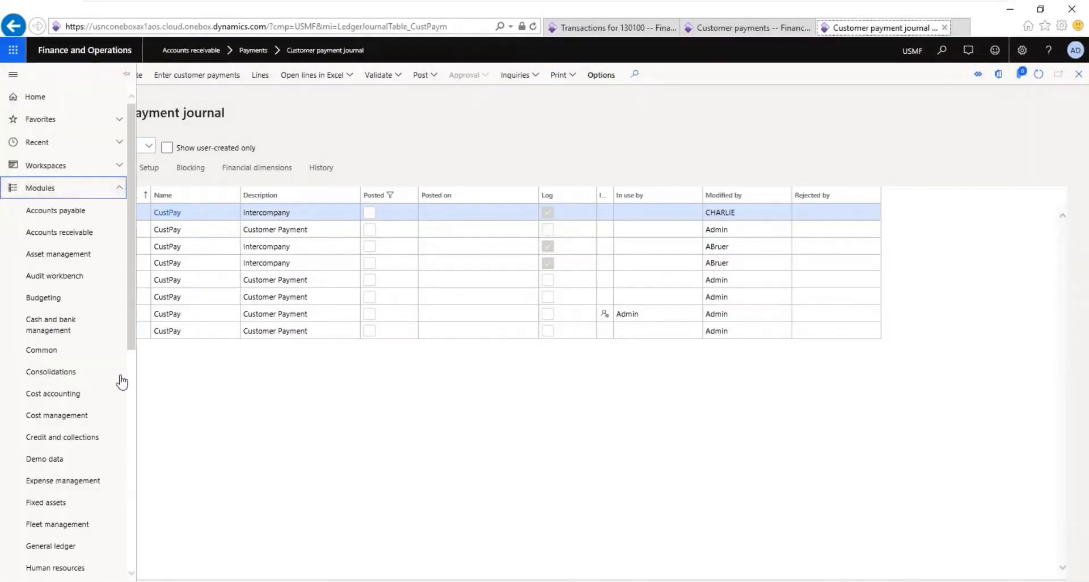
click(71, 233)
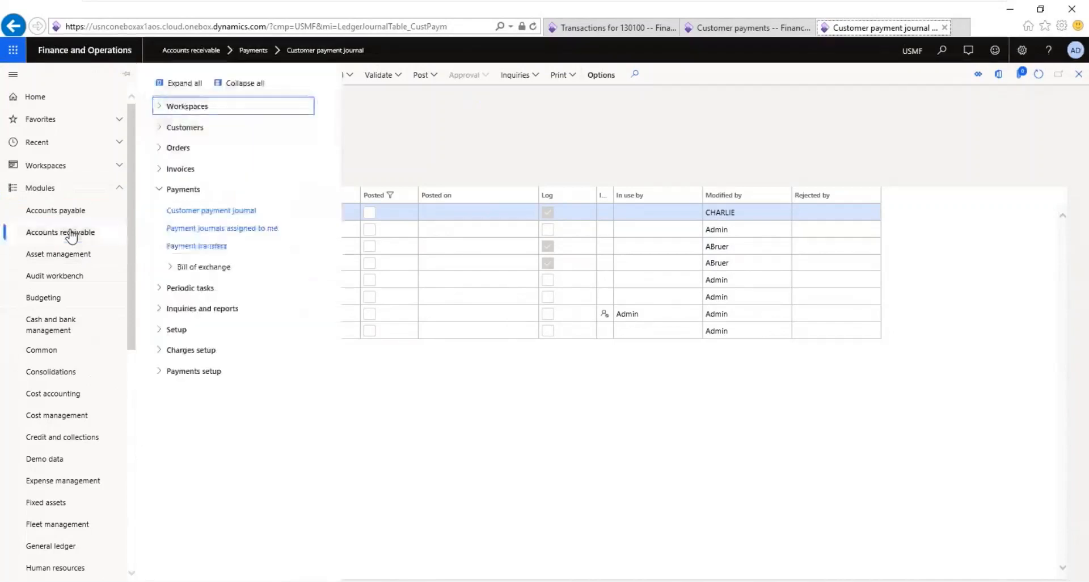
click(193, 371)
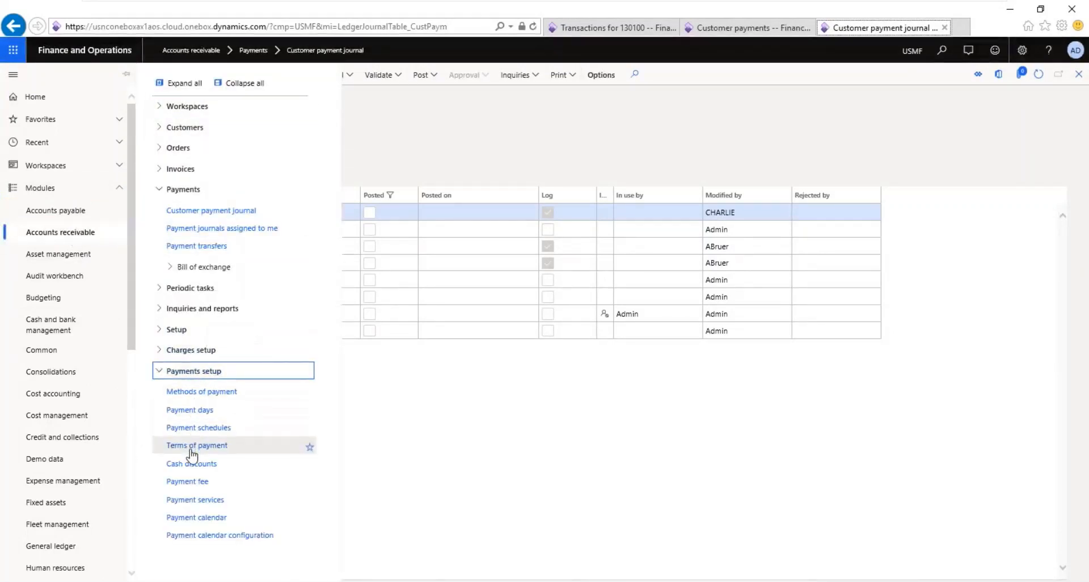
click(193, 446)
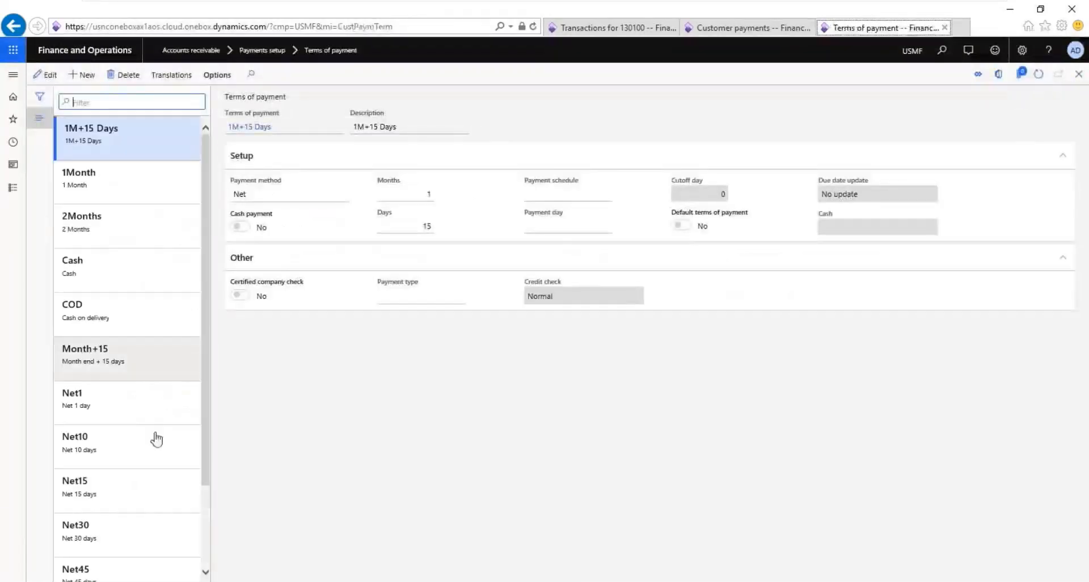
scroll(203, 560, down, 3)
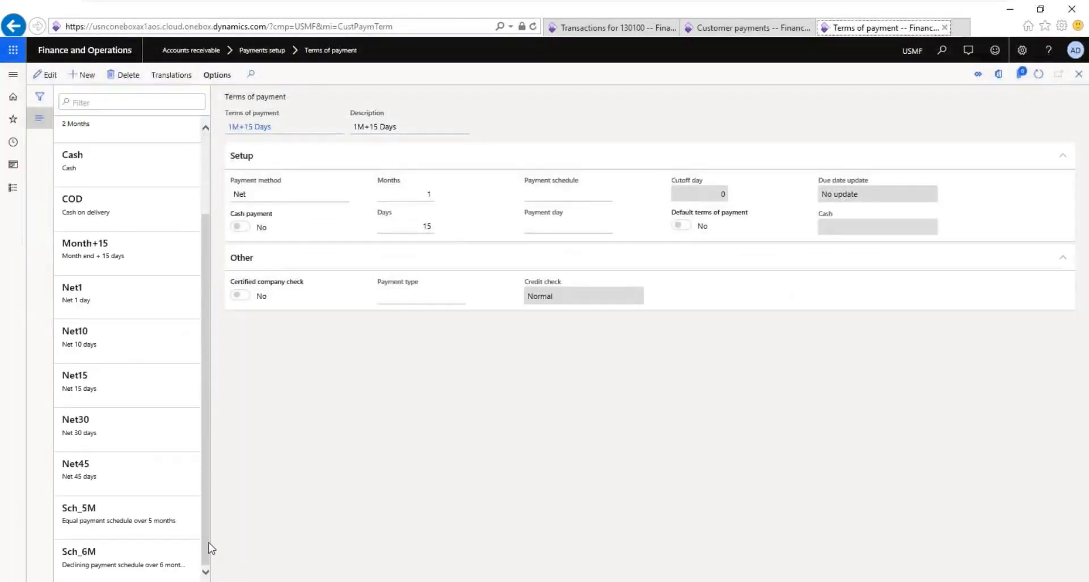
click(100, 201)
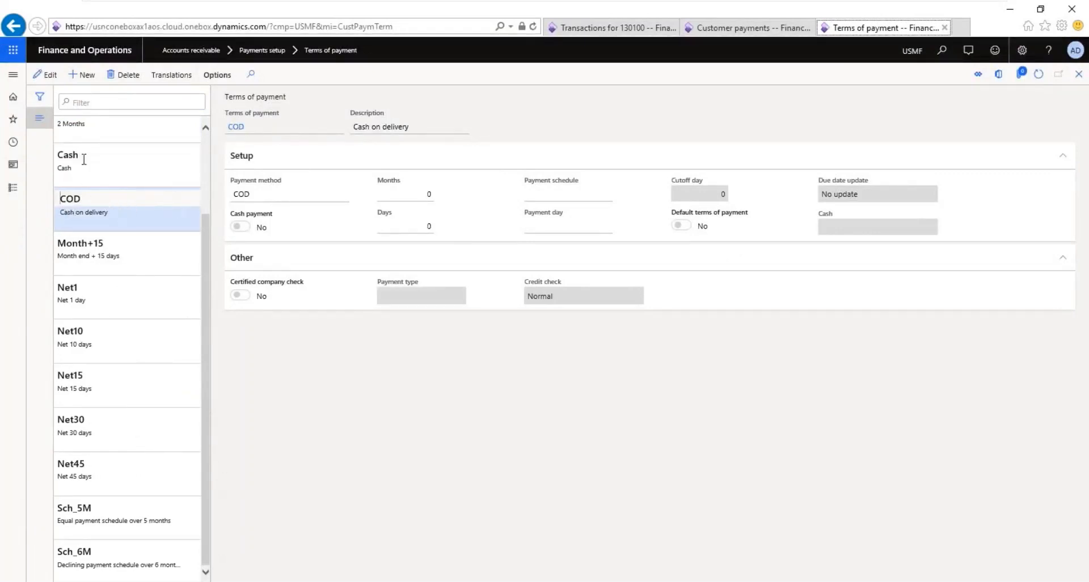
click(128, 166)
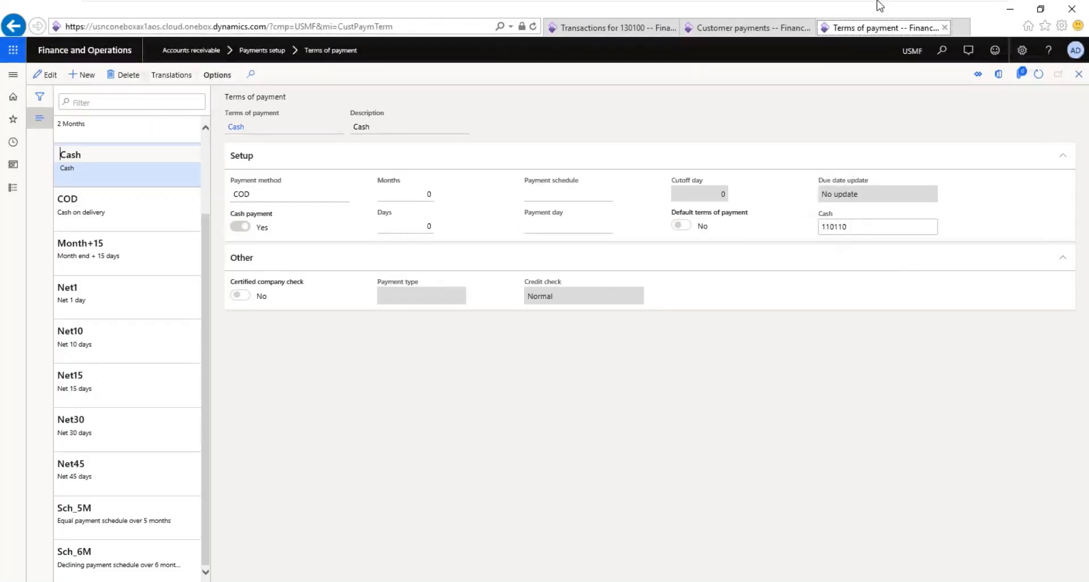
Switch to the Notepad notes, clear the highlight on the Cash on delivery line, and return to the browser's Terms of payment page.
mouse_move(906, 6)
click(955, 11)
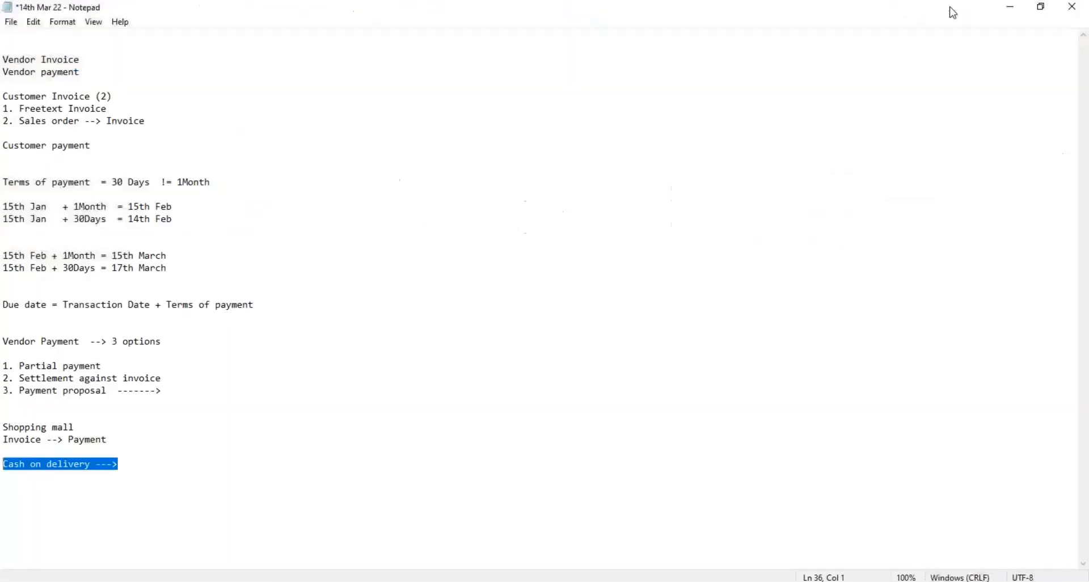
click(279, 412)
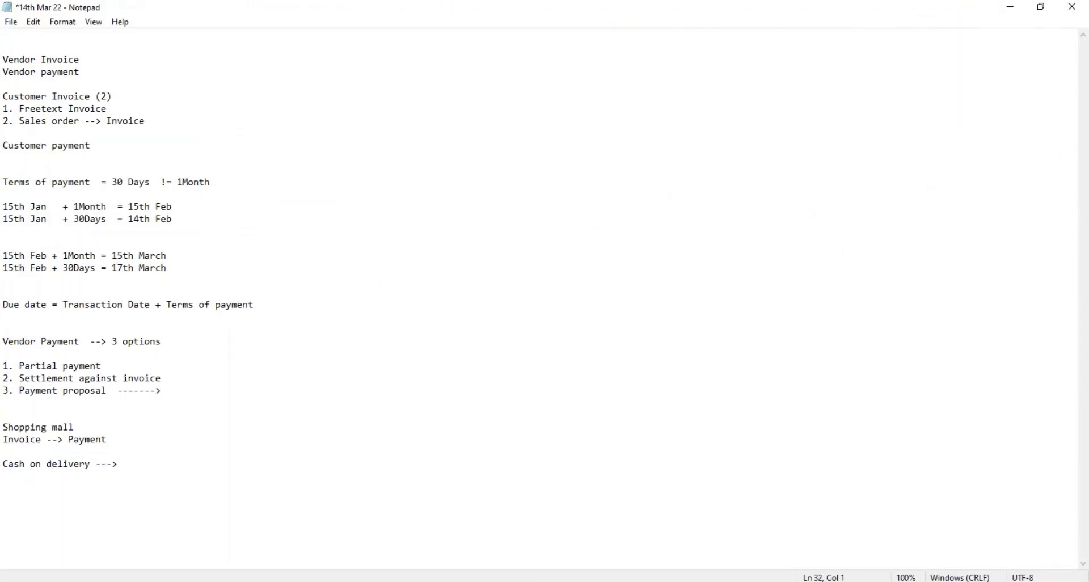
key(alt+Tab)
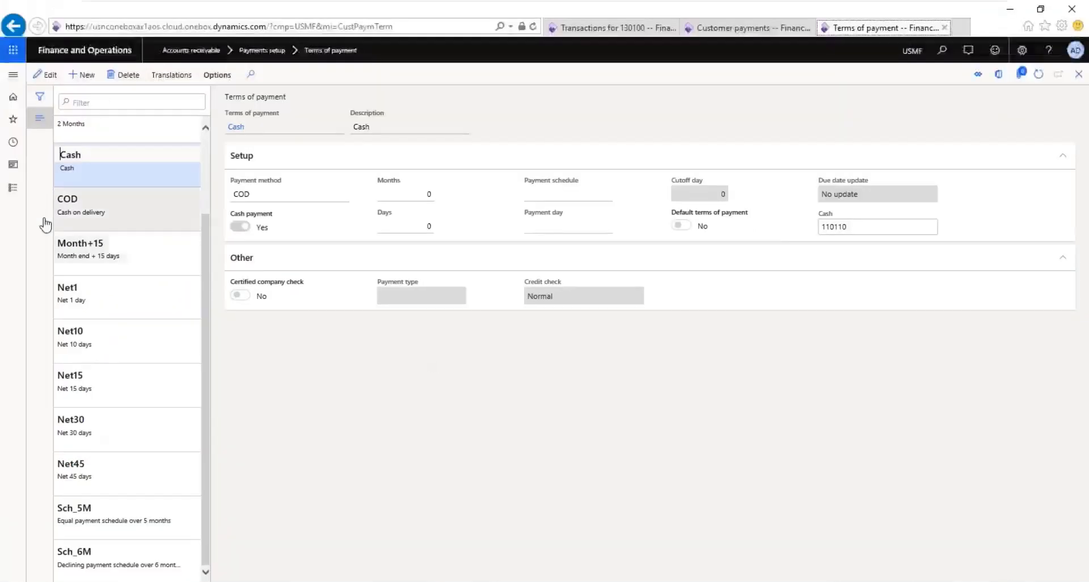
Open the Accounts receivable parameters and examine the one-time customer account setting in the General section.
click(13, 189)
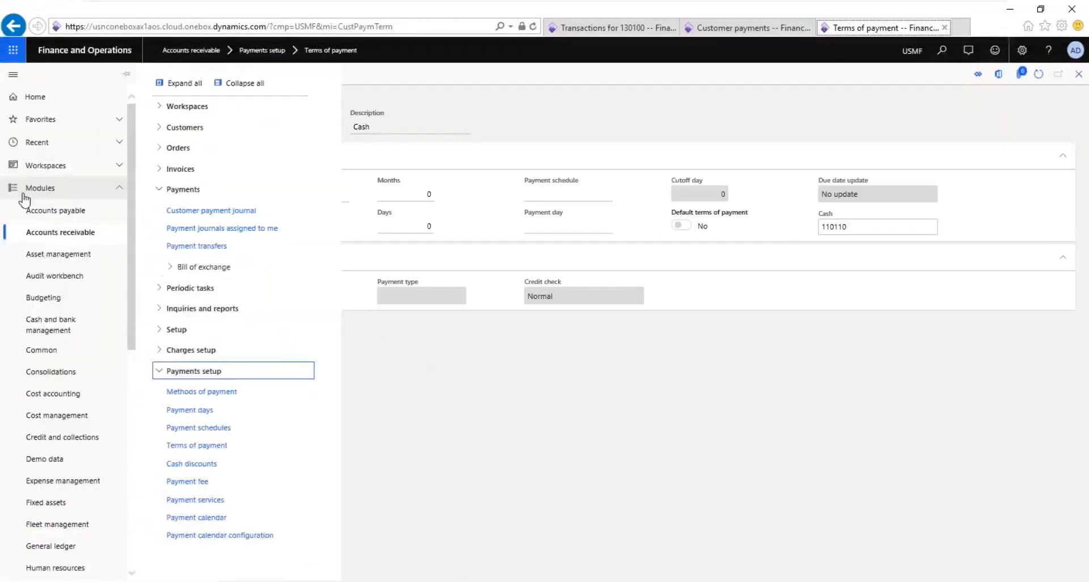
click(192, 336)
click(193, 349)
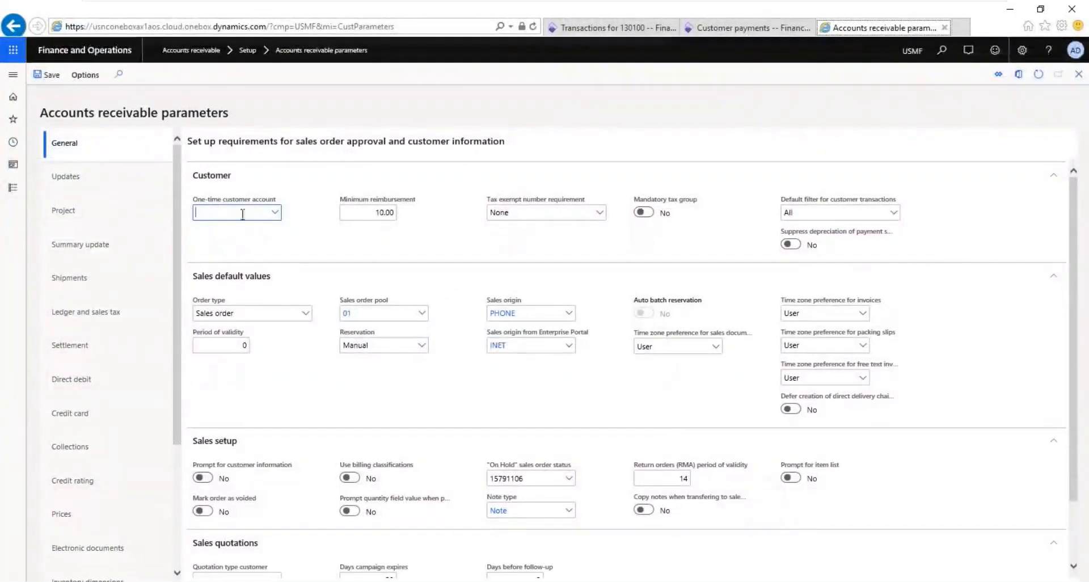
mouse_move(264, 205)
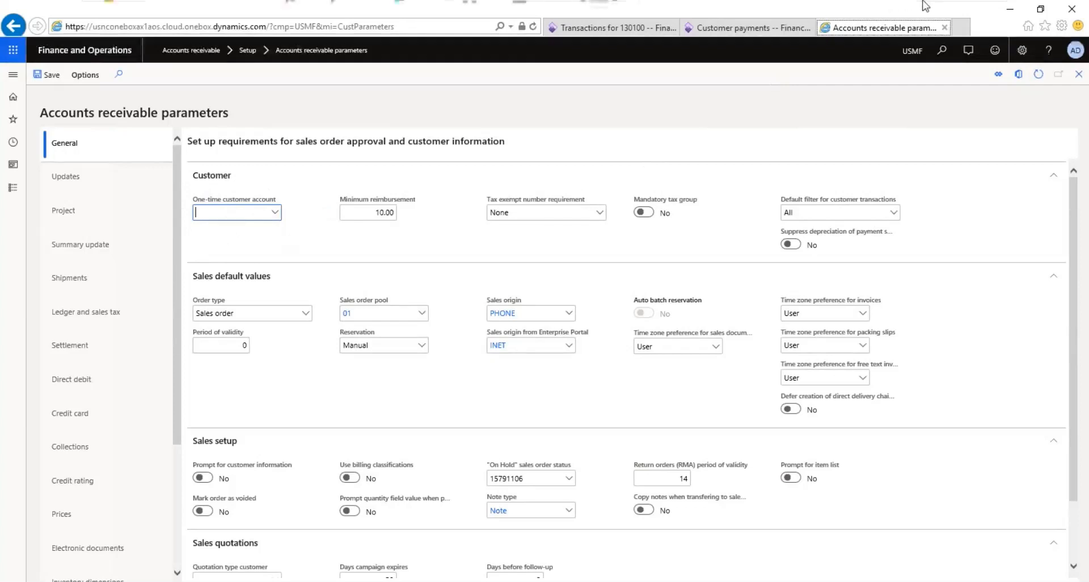
Switch to the Notepad notes, add a "Terms of payment:" heading below the Cash on delivery line, and save the file.
mouse_move(897, 2)
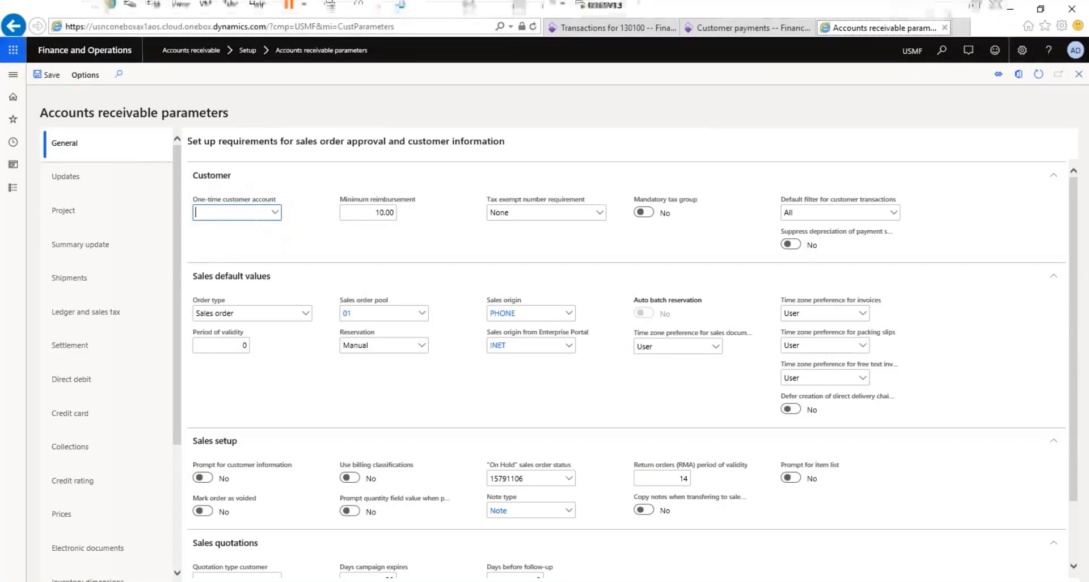
click(953, 8)
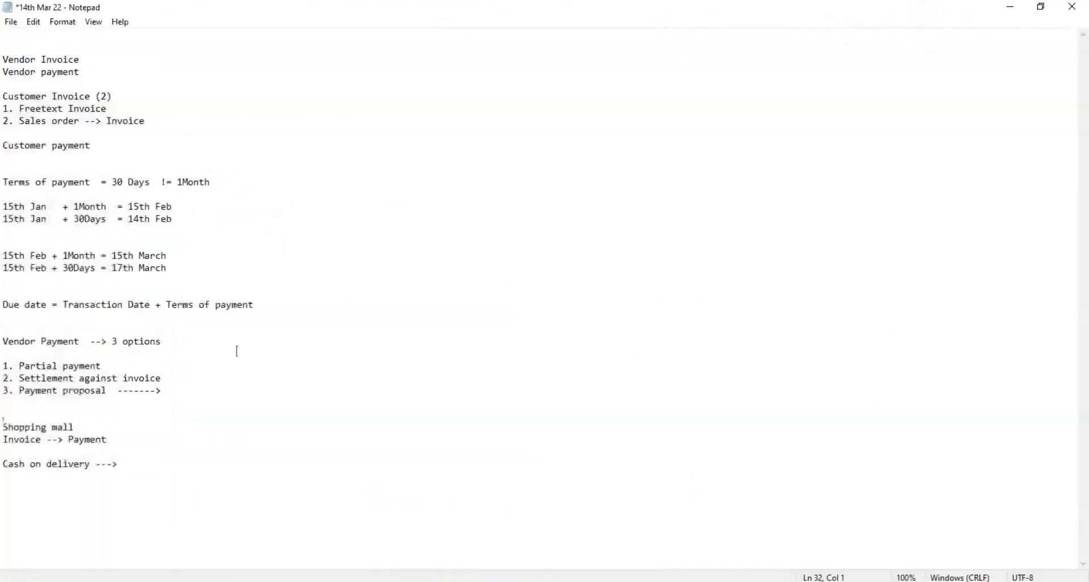
drag(165, 398, 2, 379)
click(130, 467)
key(Return)
key(Return)
key(Return)
key(Return)
key(Return)
key(Return)
key(Return)
key(Return)
key(Return)
key(Return)
key(Return)
key(Return)
key(Return)
key(Return)
key(Return)
key(Return)
key(Return)
key(Return)
key(Return)
key(Return)
key(Return)
key(Return)
key(Return)
key(Return)
key(Return)
key(Return)
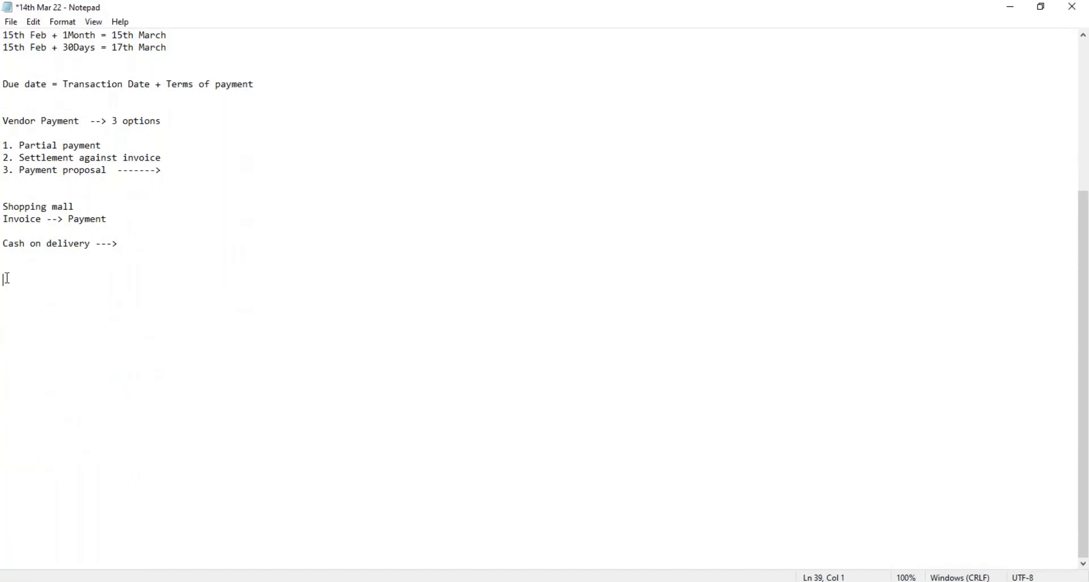
text(rms of payment:)
key(Return)
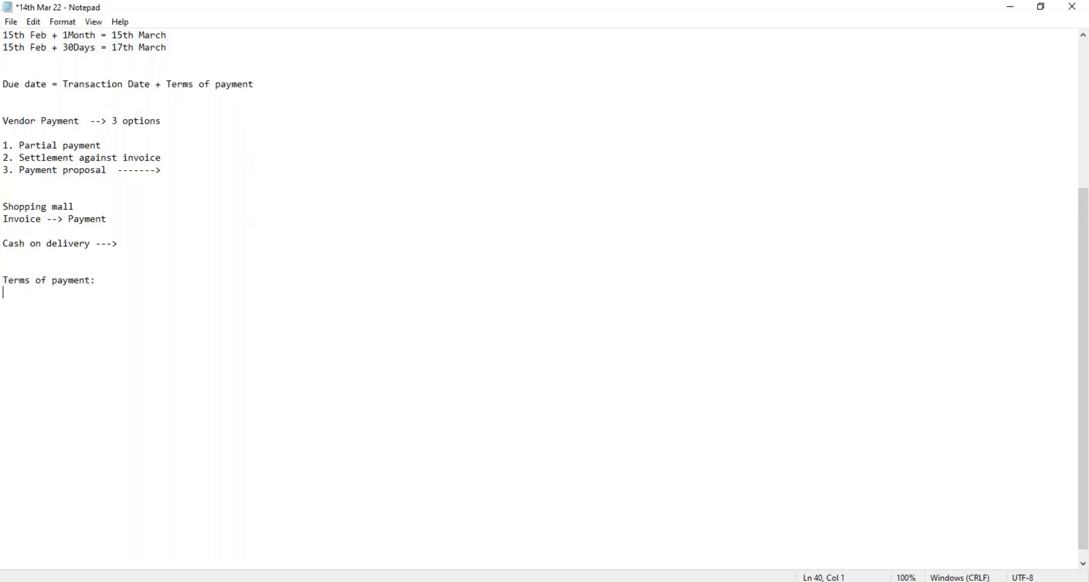
key(ctrl+s)
Switch back to the browser and open the Terms of payment page from the Accounts receivable payments setup.
key(alt+Tab)
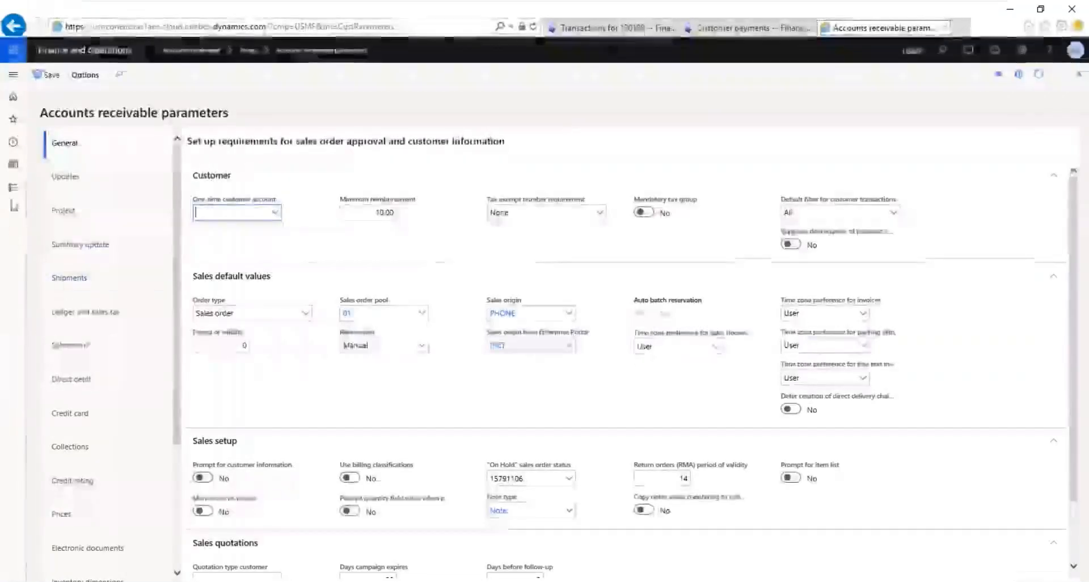
click(13, 187)
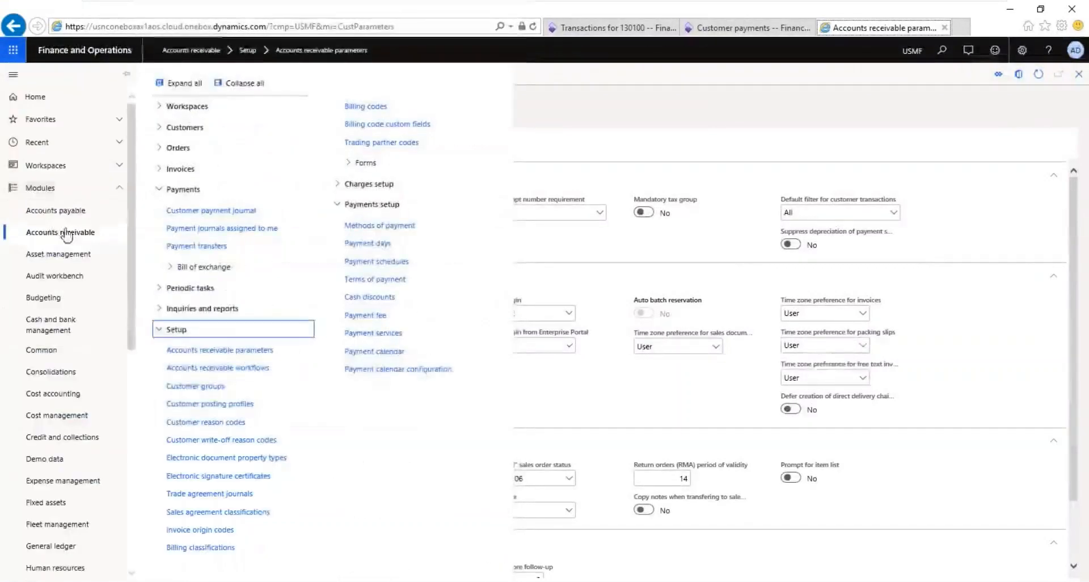
click(236, 84)
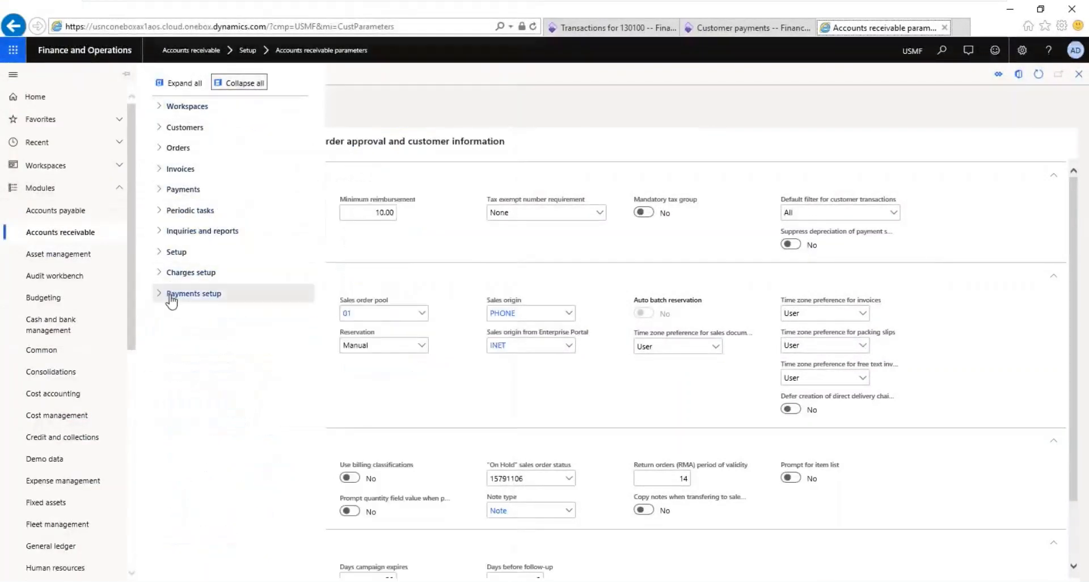
click(182, 295)
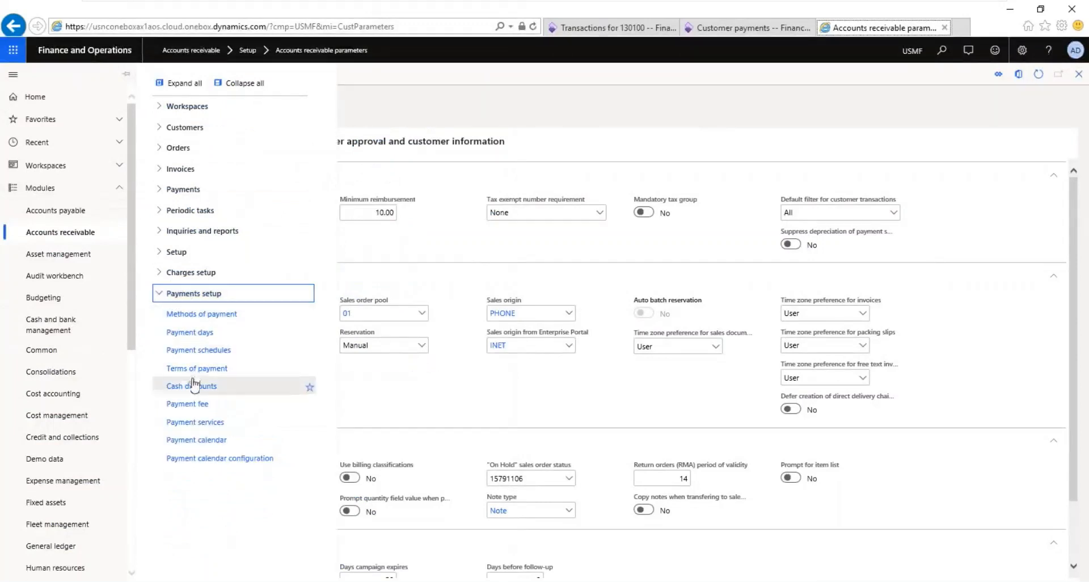
click(238, 369)
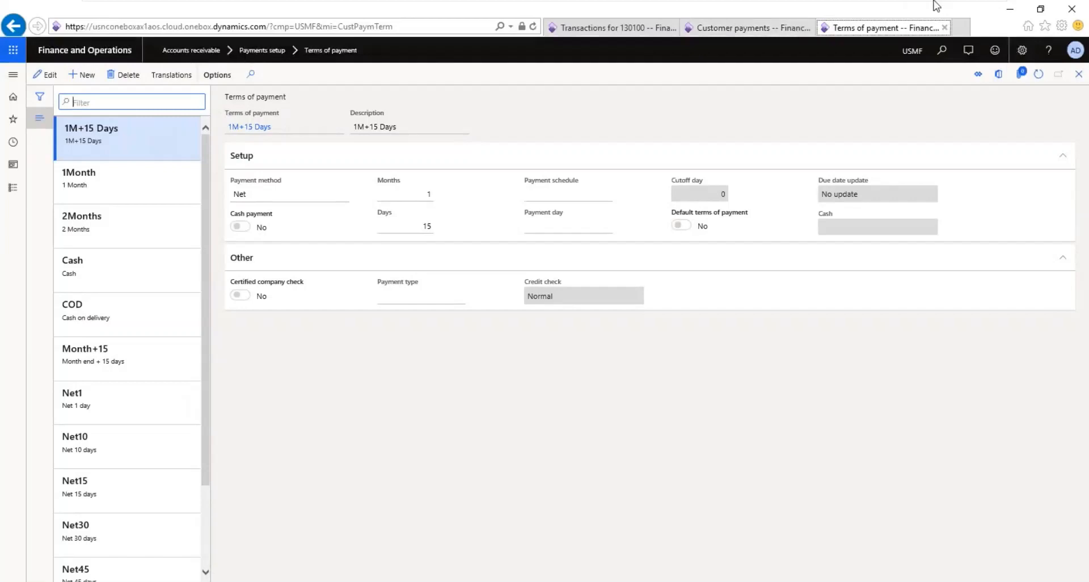
In the Notepad notes, add "Accounts receivable --> Payment setup --> Terms of payment" under the Terms of payment heading and save.
click(955, 10)
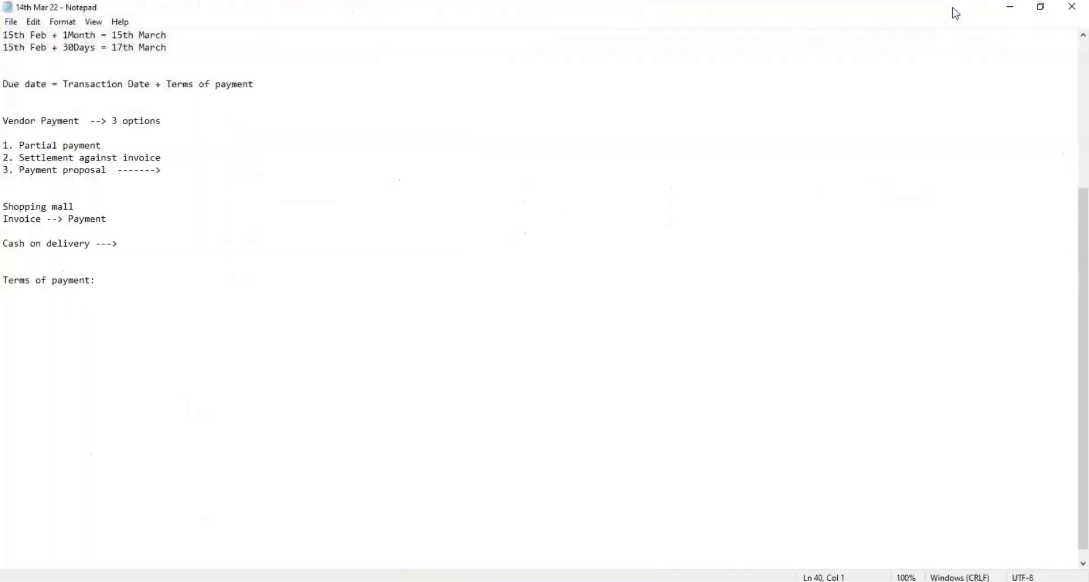
text(Acc)
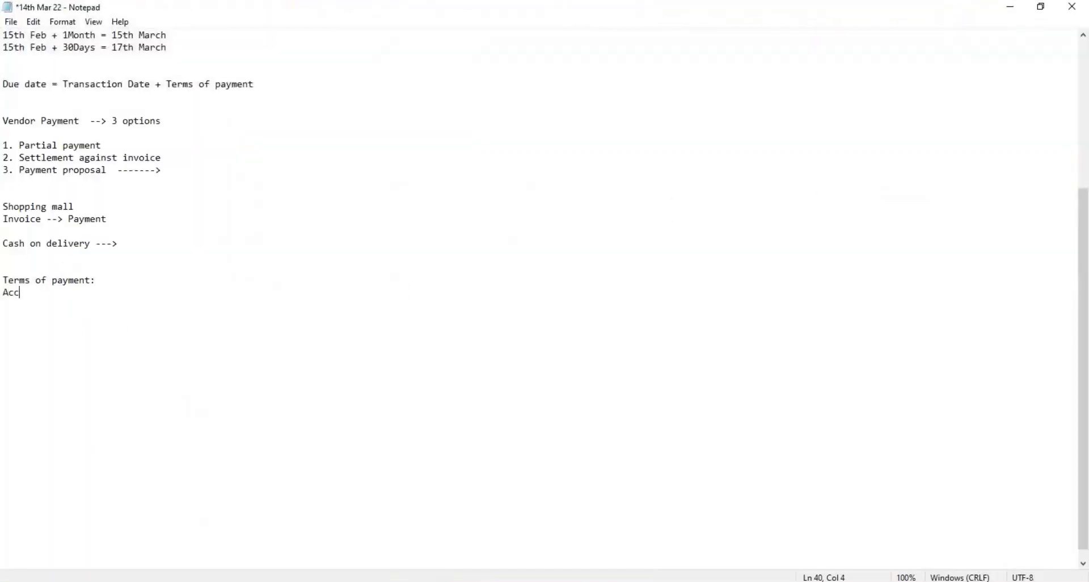
text(ounts receivable --)
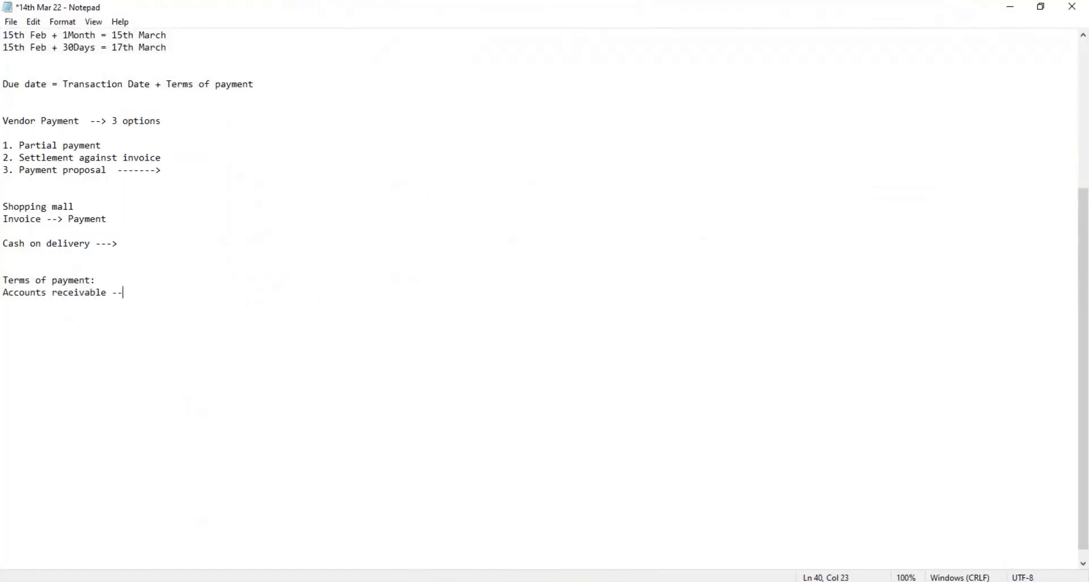
text(> Payment setup --> Terms of paym)
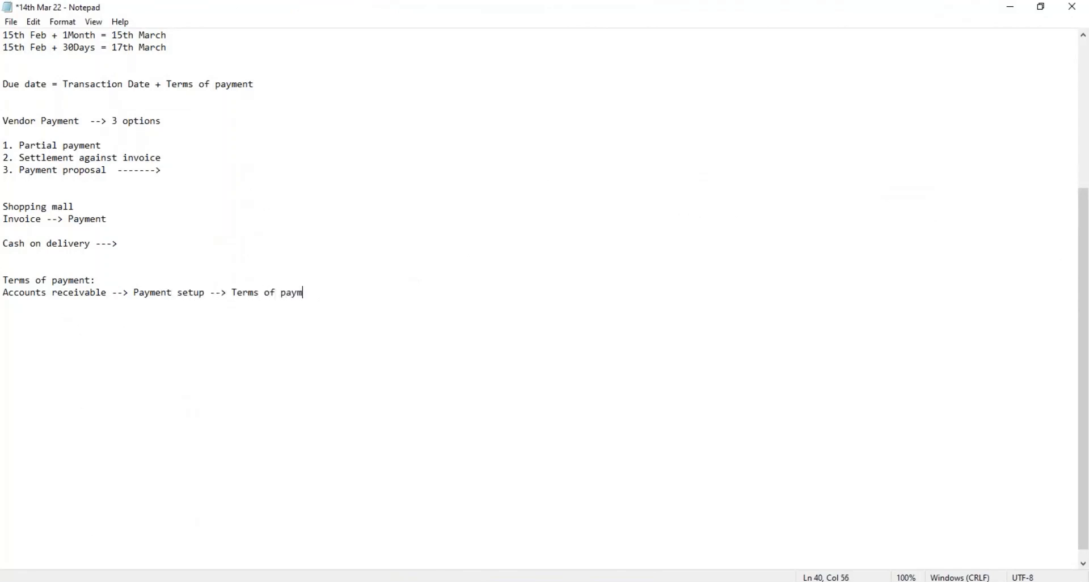
text(ent)
key(Return)
key(ctrl+s)
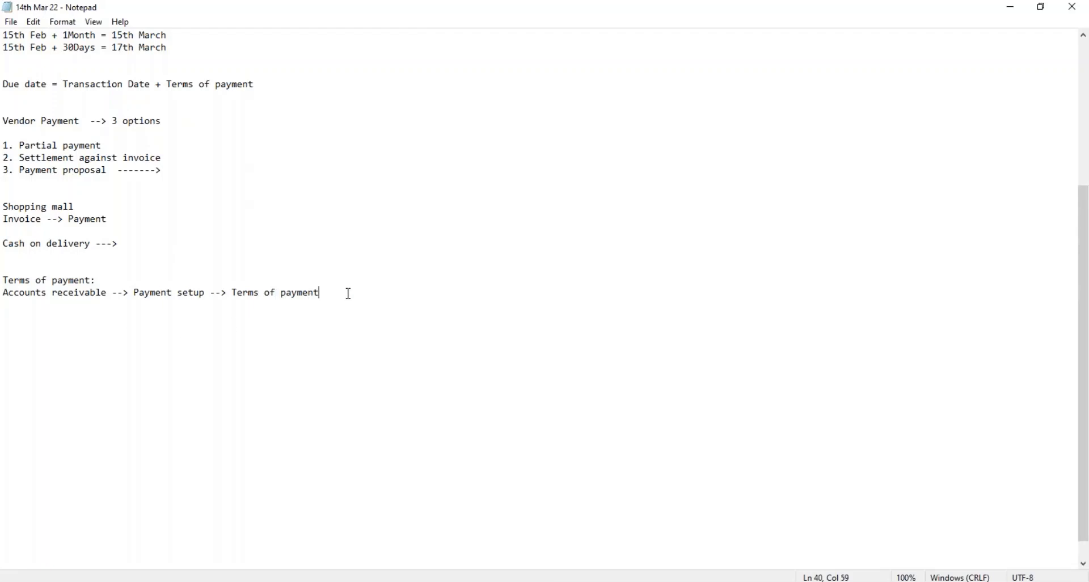
Add the line "Accounts receivable --> Customers --> All customers --> Payment (Fast tab) --> select the terms of payment" and save the notes.
key(Return)
key(Return)
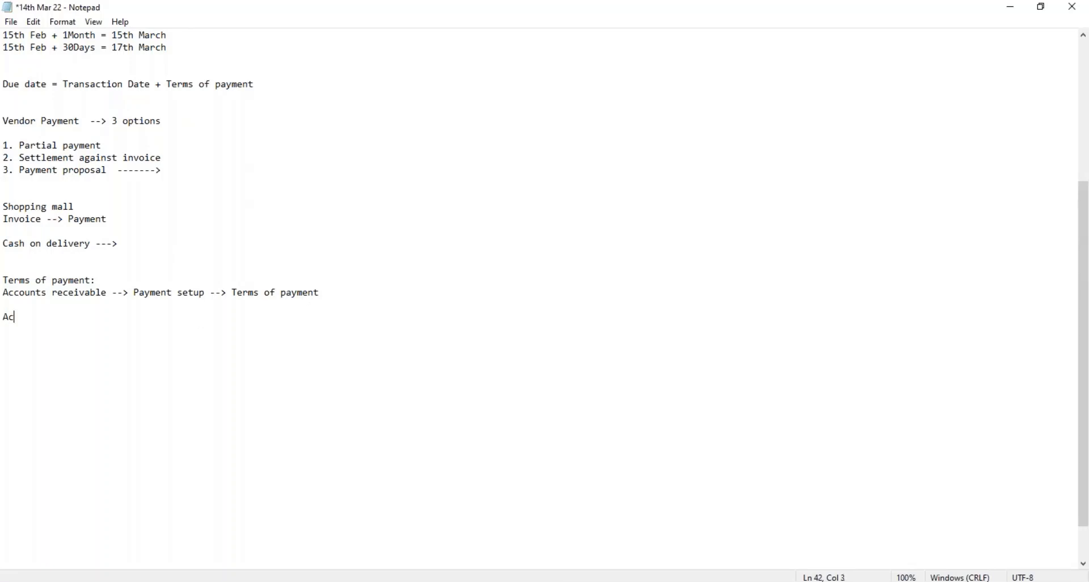
text(Accounts receivable )
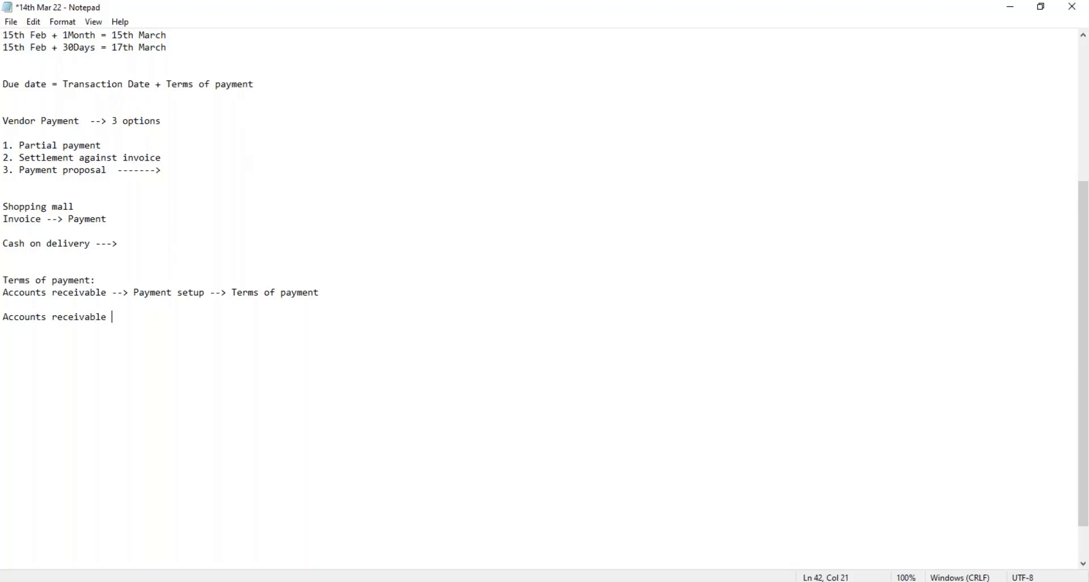
text(--> Customer )
text( --> All customers)
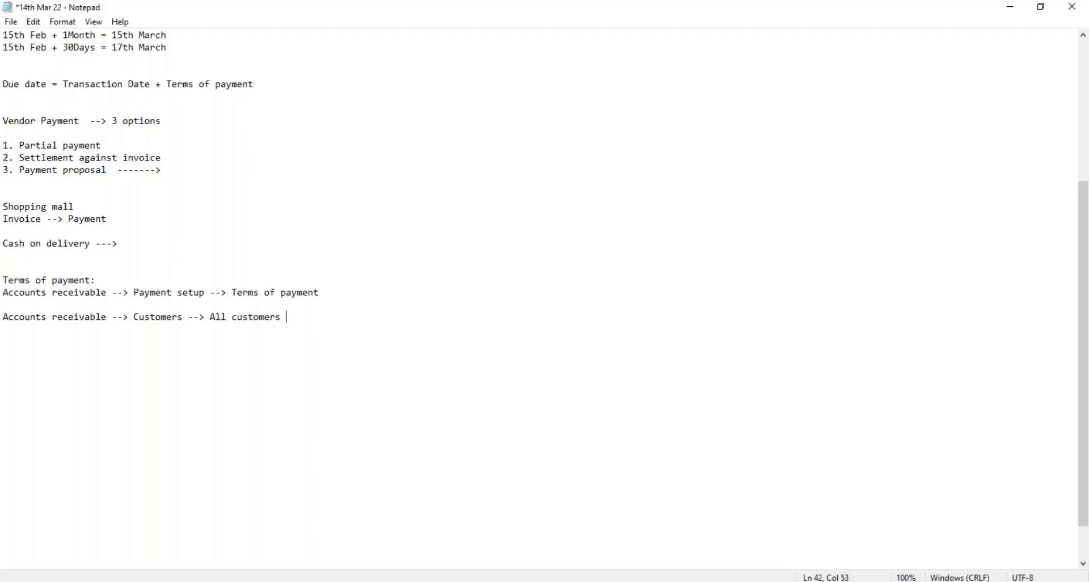
text( --> Payment (Fast tab) --> s)
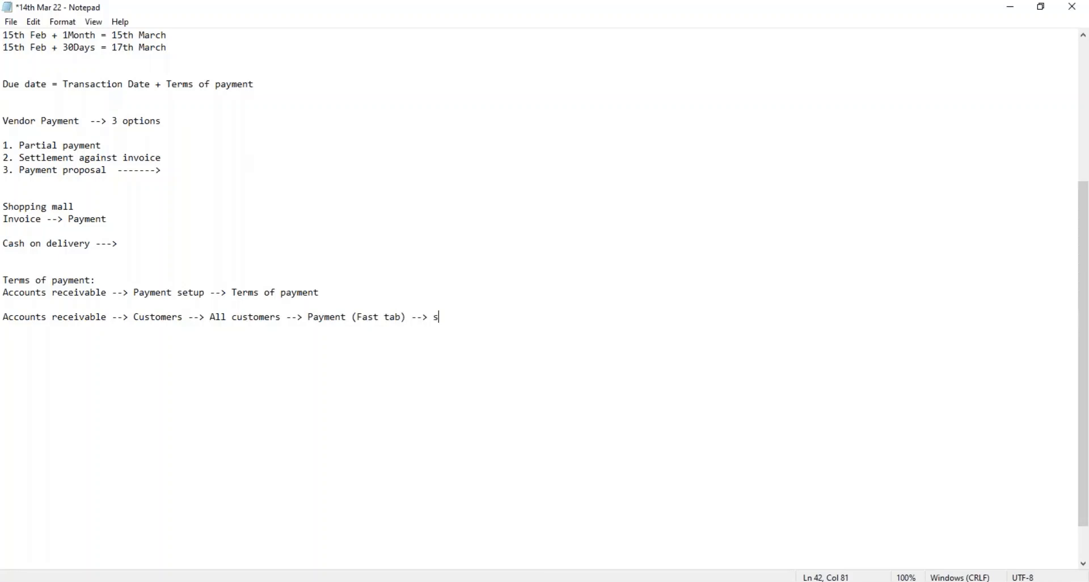
text(elect the terms of )
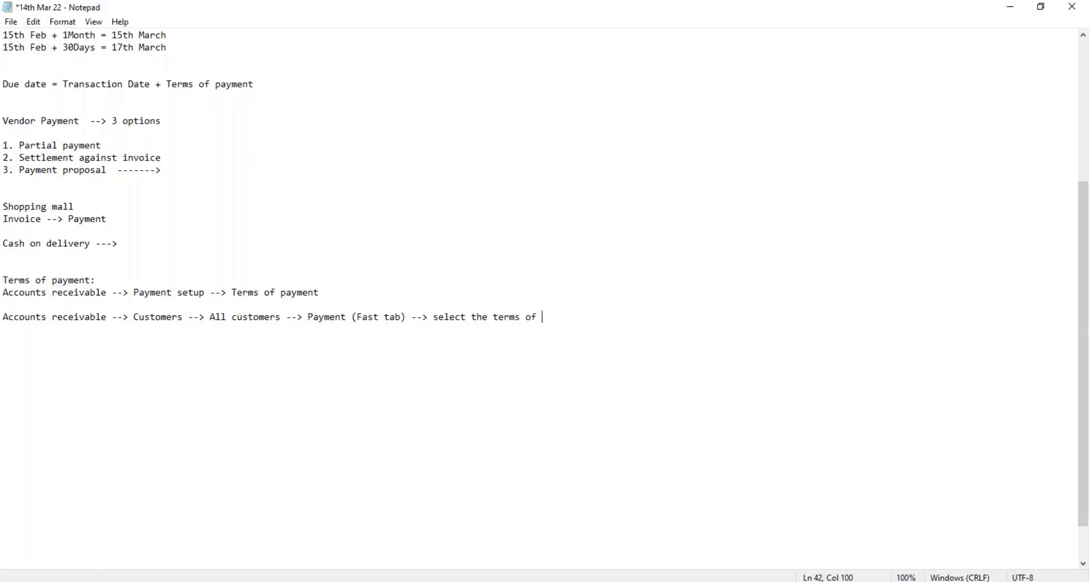
text(payment)
key(Return)
key(ctrl+s)
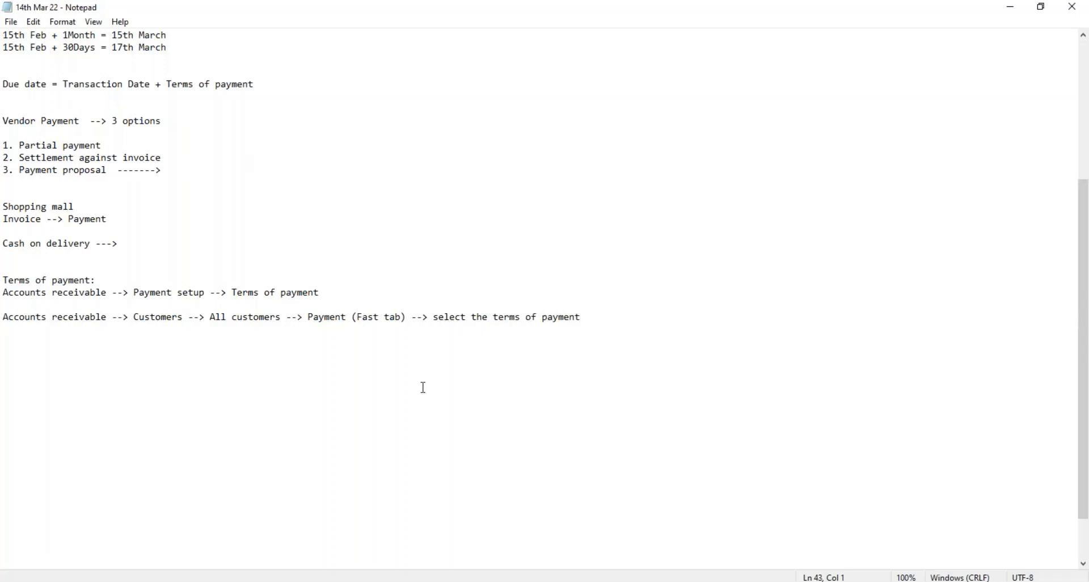
Switch to the browser, open the 1M+15 Days terms of payment for editing, and review its description, months and days.
key(alt+Tab)
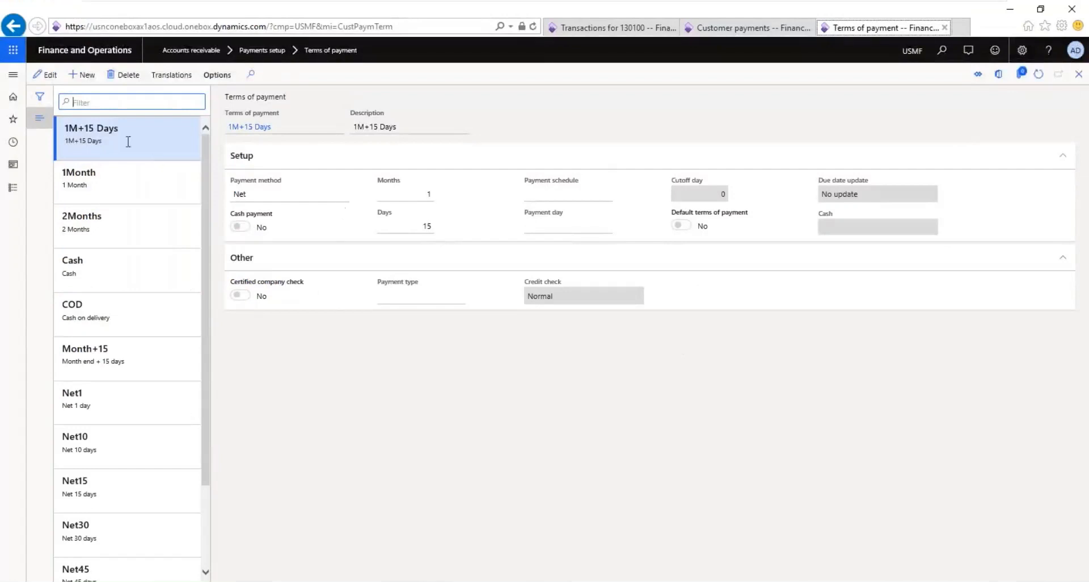
click(403, 191)
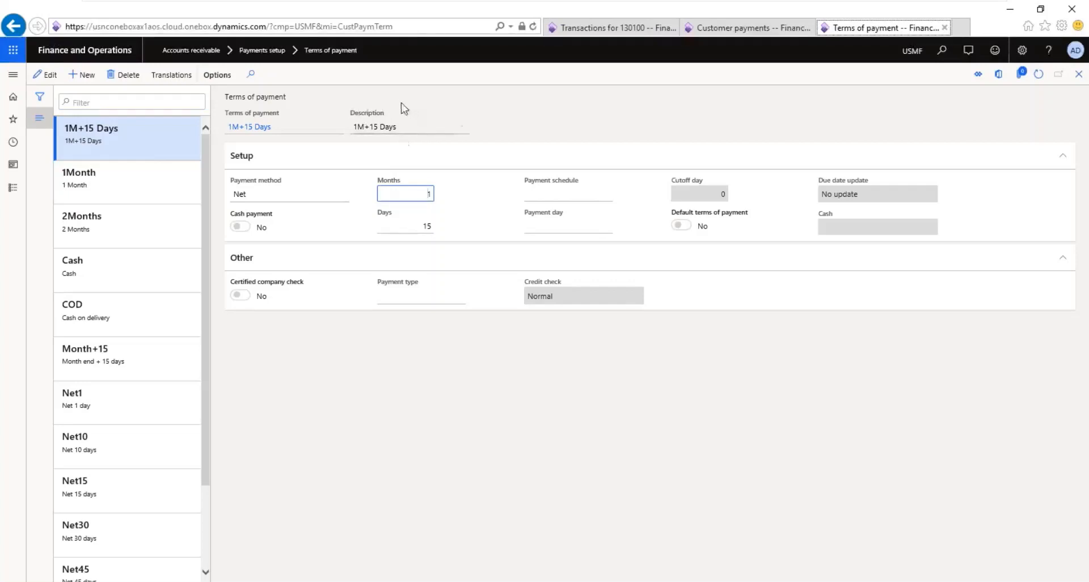
click(43, 74)
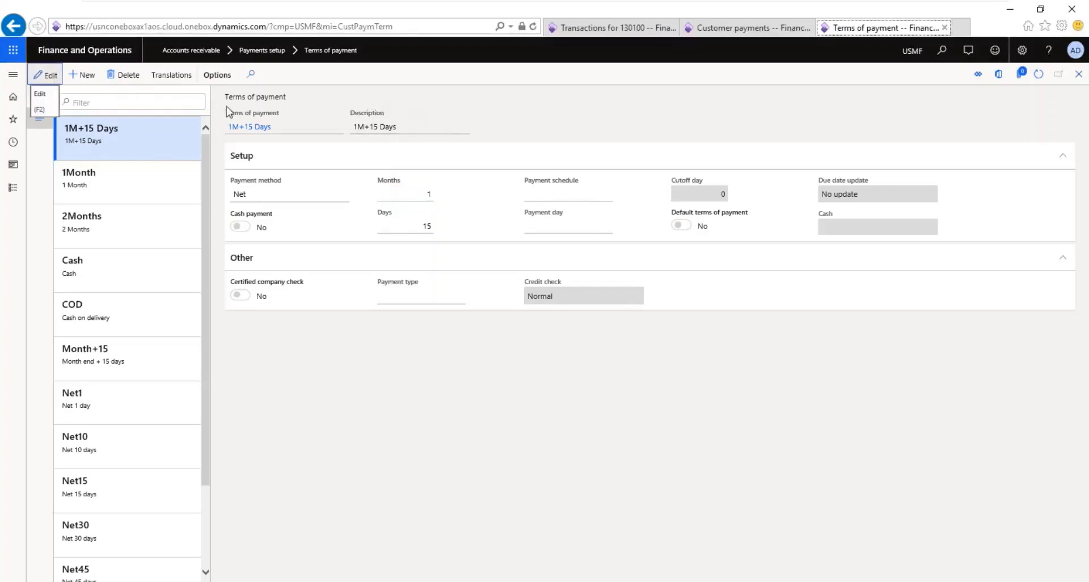
click(404, 127)
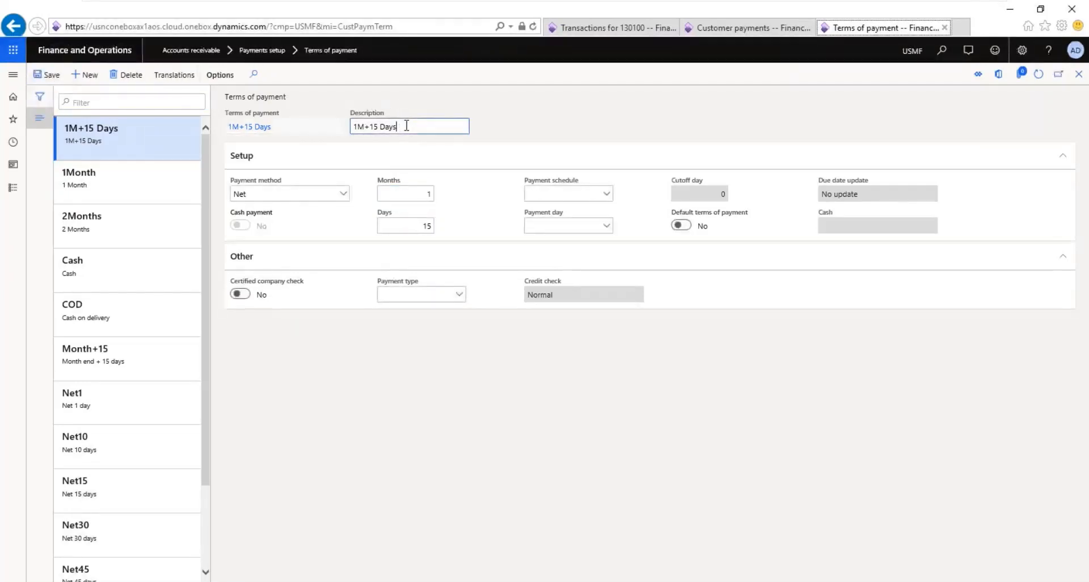
drag(406, 125, 344, 129)
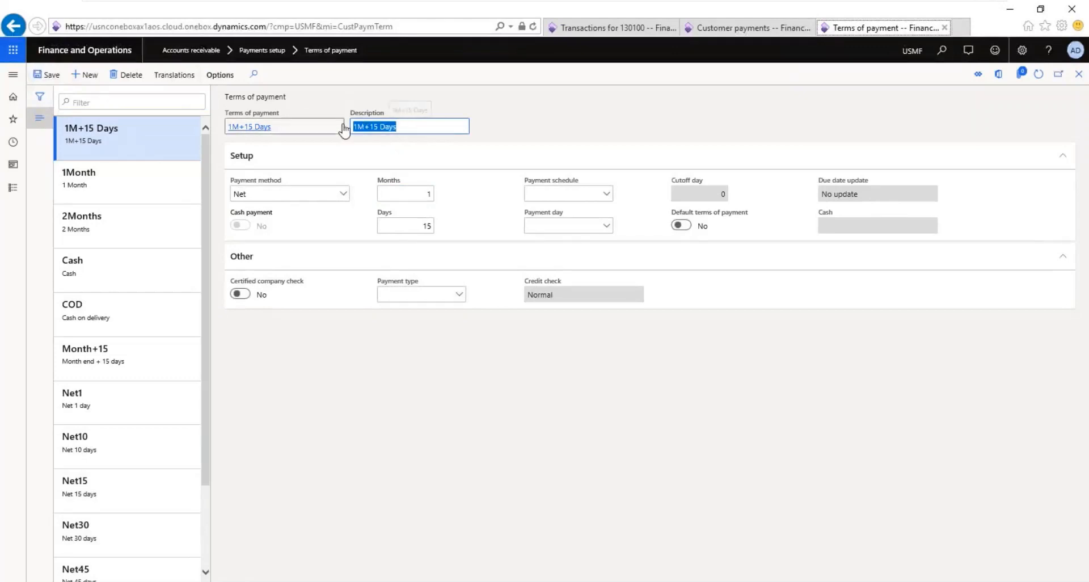
click(404, 190)
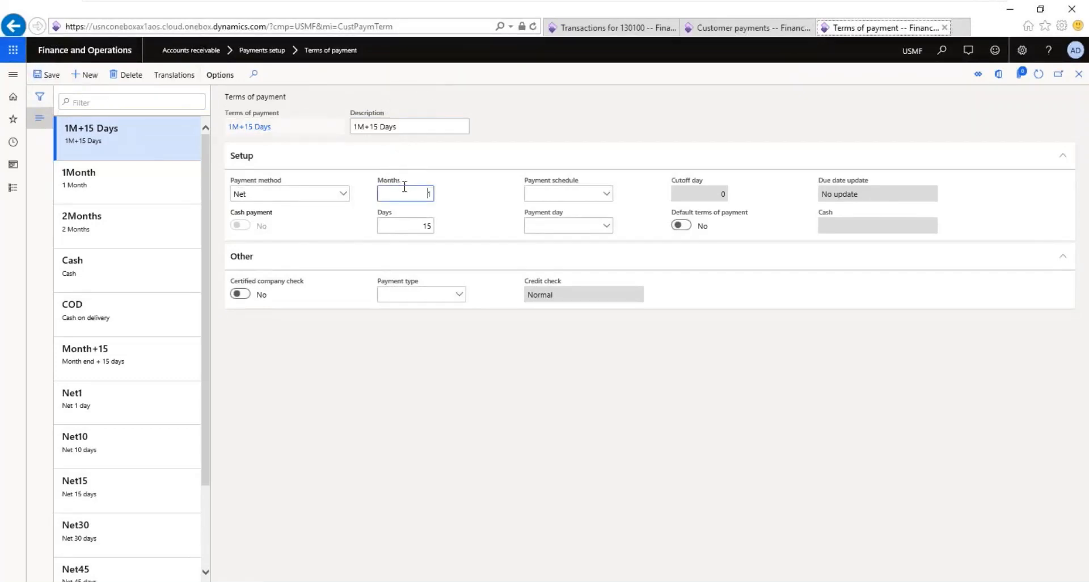
text(1)
click(413, 225)
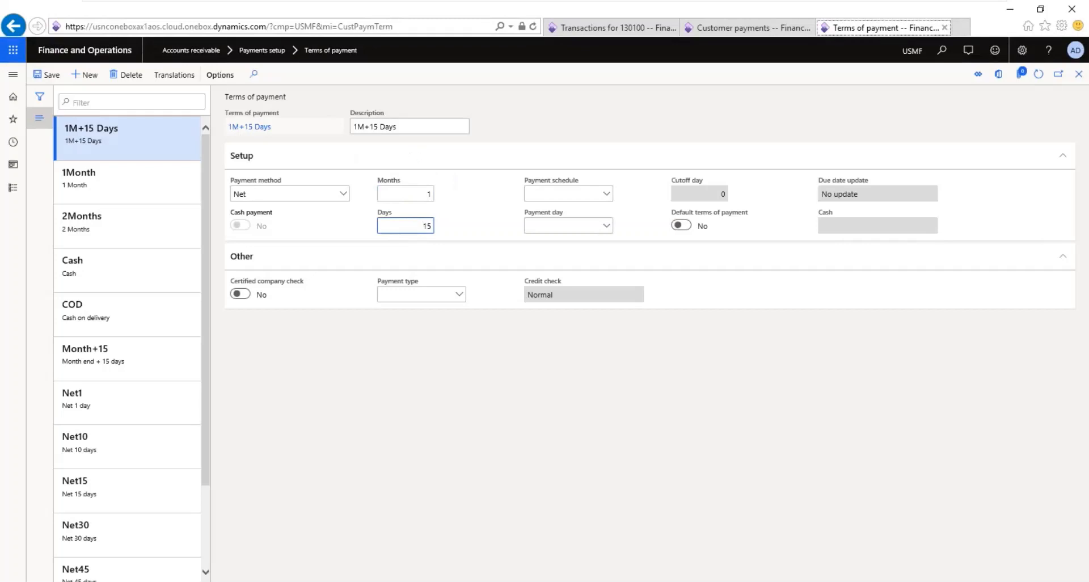
Open the All customers list in Accounts receivable and open the record of customer US-001.
click(9, 190)
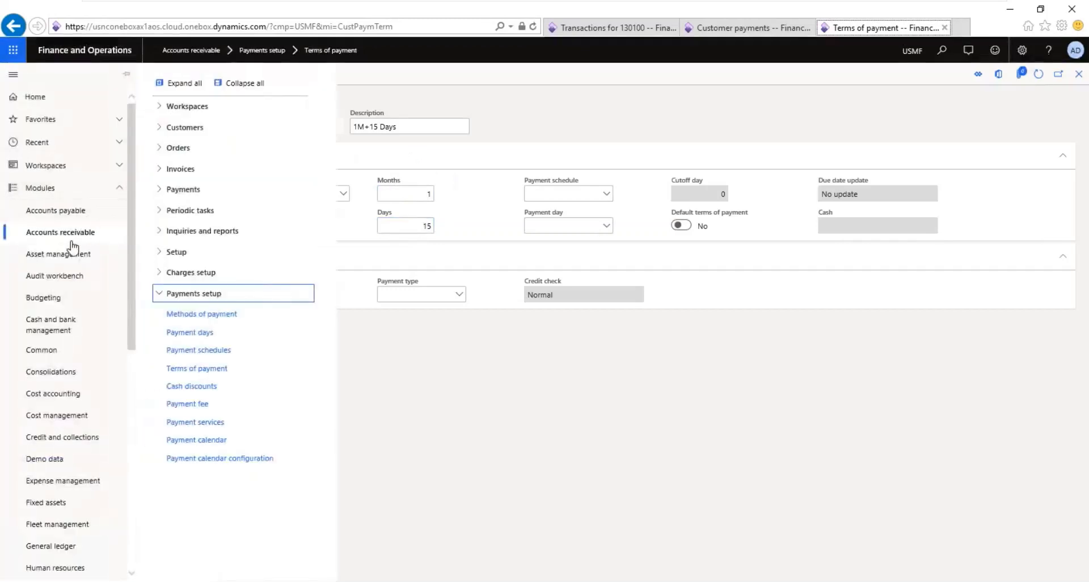
click(185, 128)
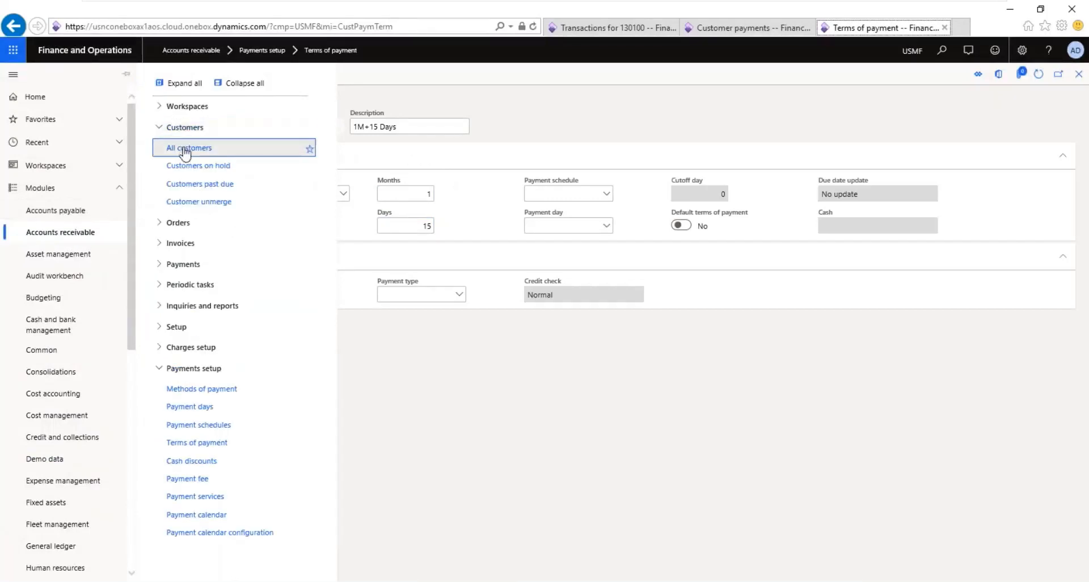
click(187, 148)
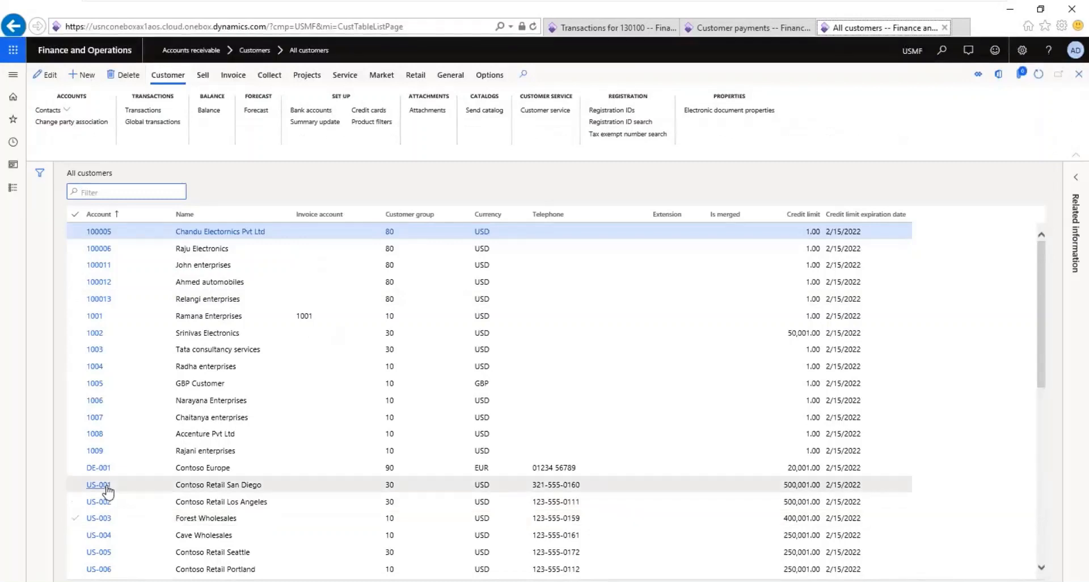
click(108, 488)
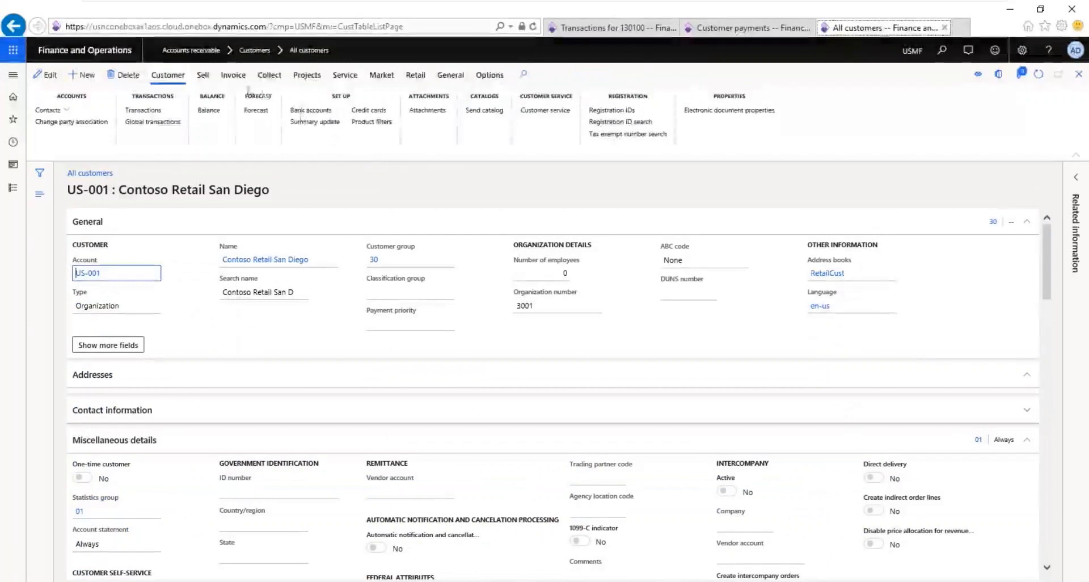
click(204, 76)
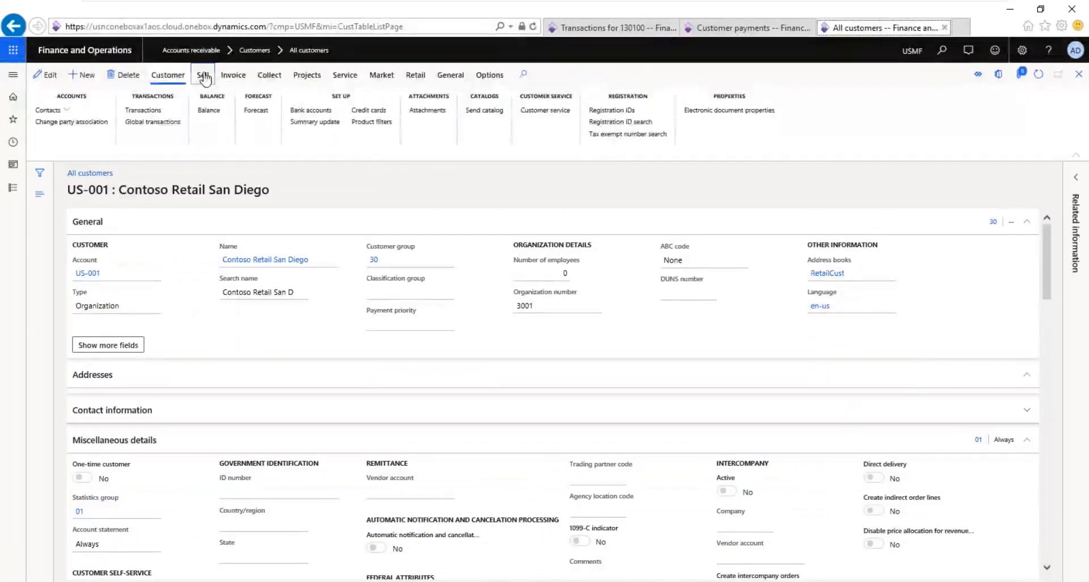
click(231, 77)
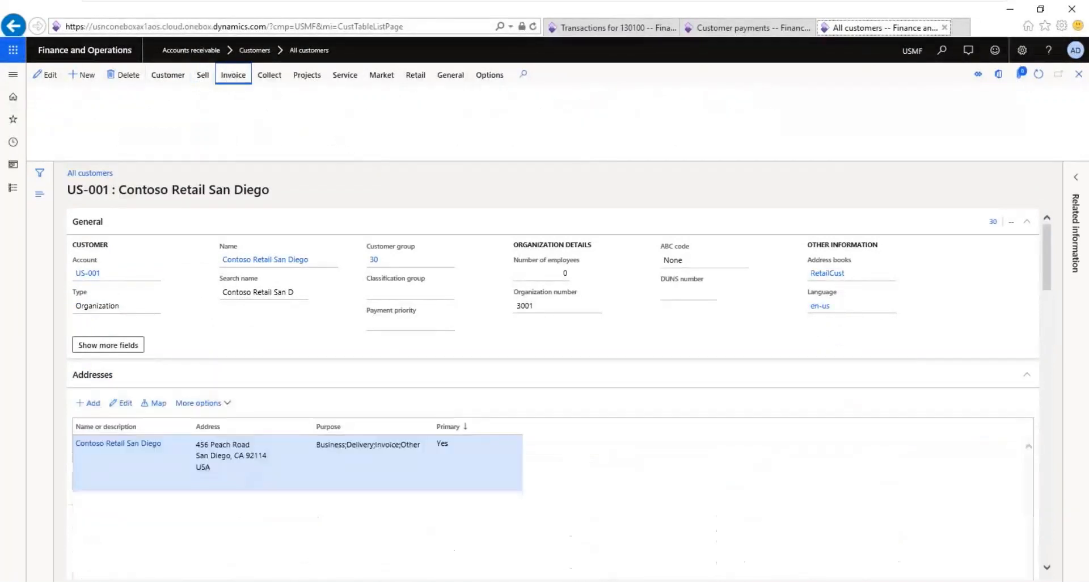
click(264, 80)
click(304, 79)
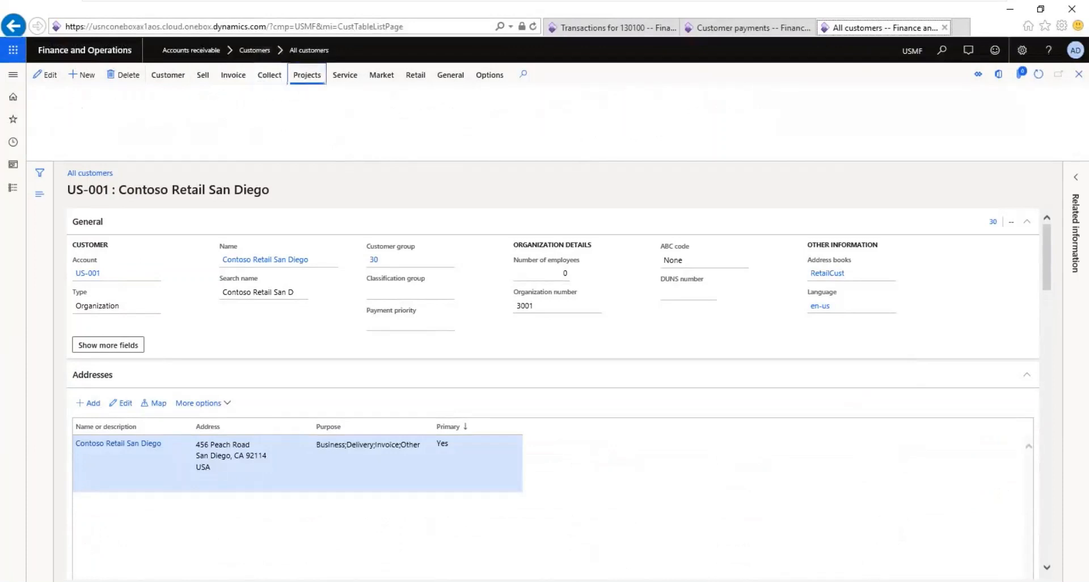
click(164, 78)
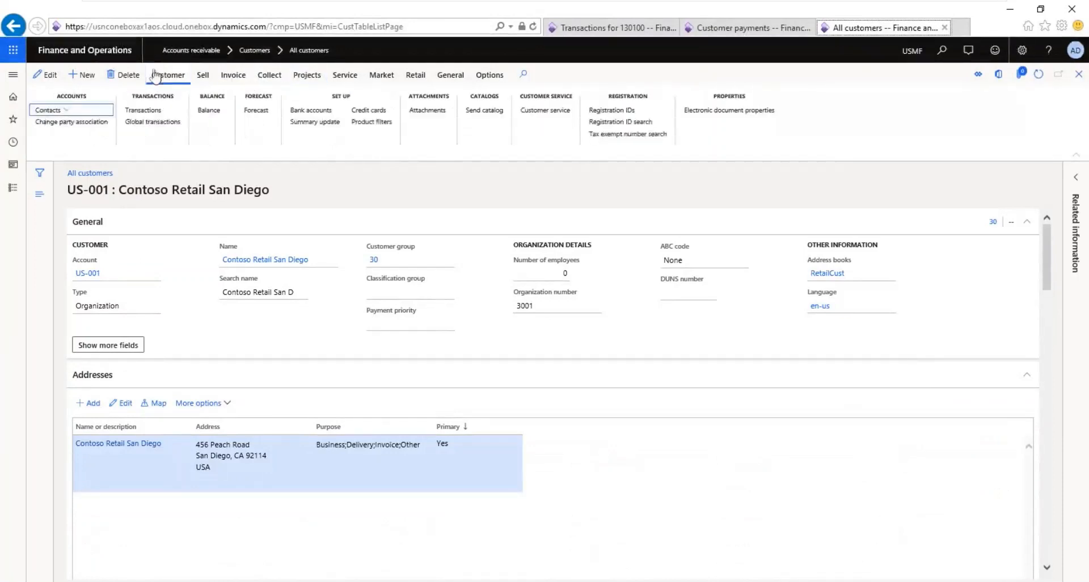
Collapse the customer's General and Addresses sections and locate the terms of payment under Payment defaults.
click(1028, 223)
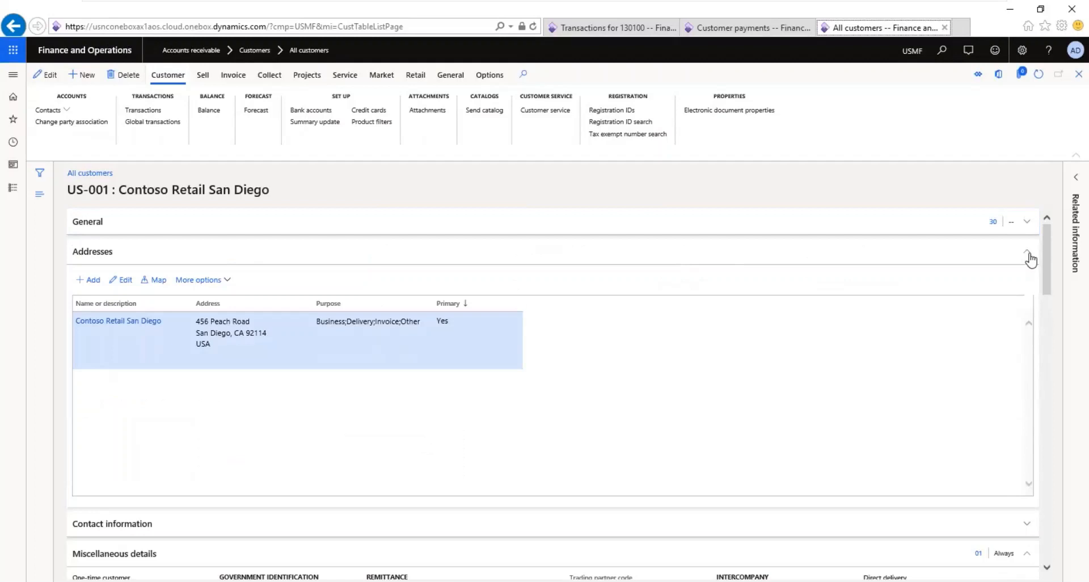
click(1029, 254)
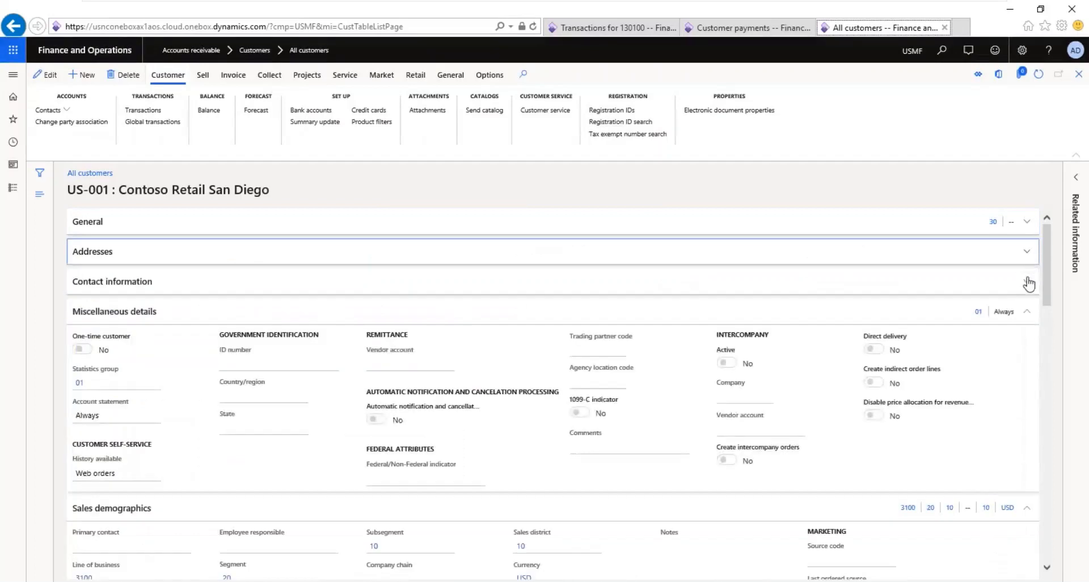
click(1029, 284)
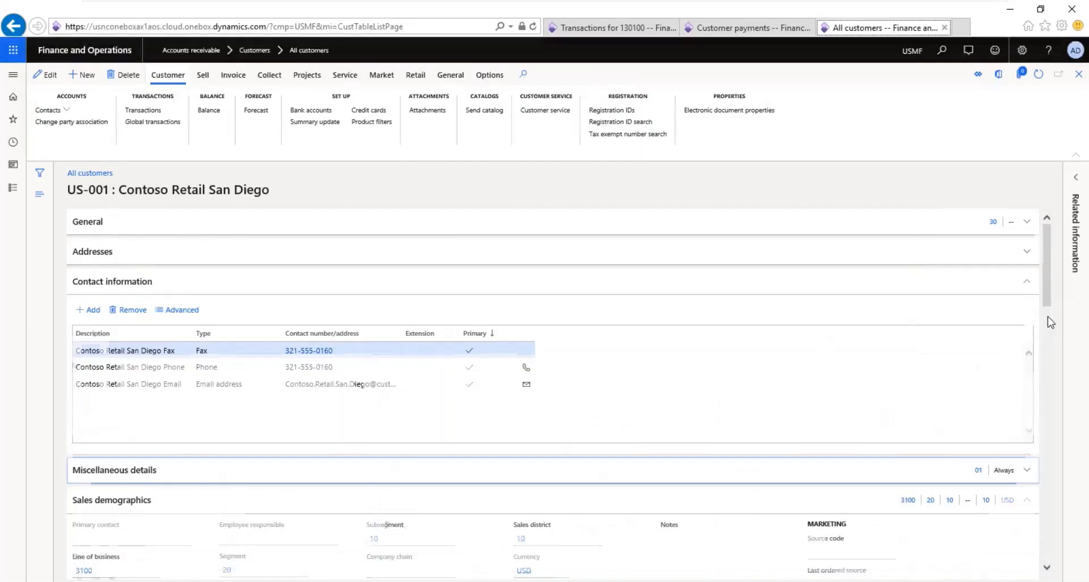
drag(1047, 315, 1044, 423)
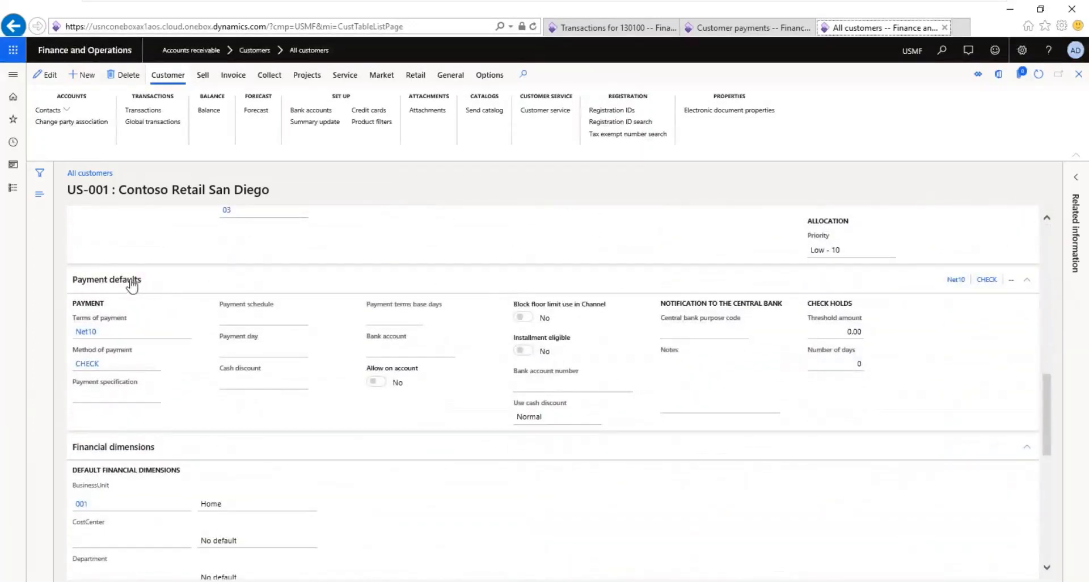
In the Notepad notes, insert "defaults" after "Payment" in the All customers line, and recheck the section name in the browser.
mouse_move(776, 4)
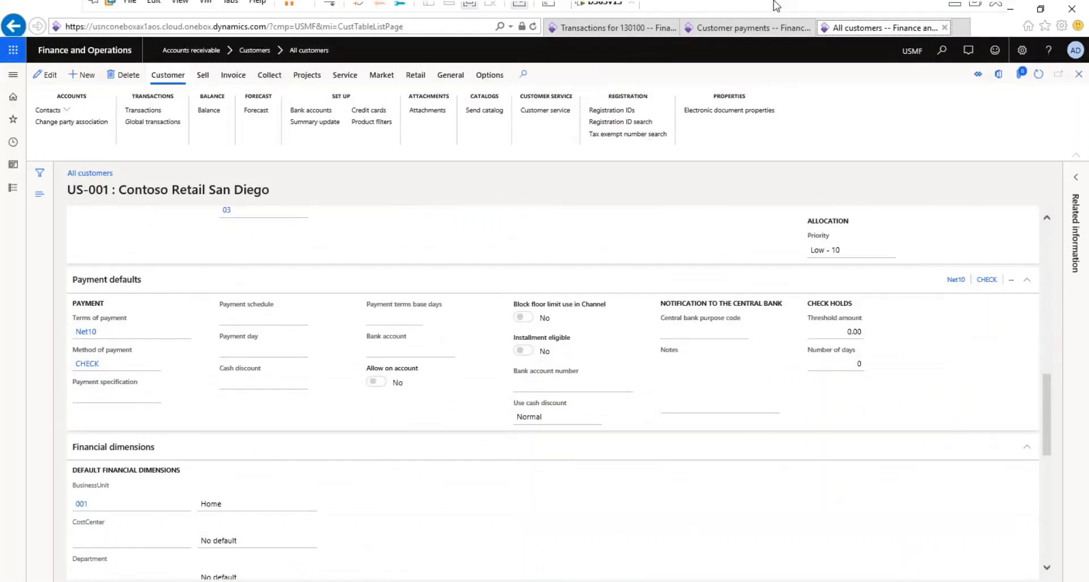
click(955, 9)
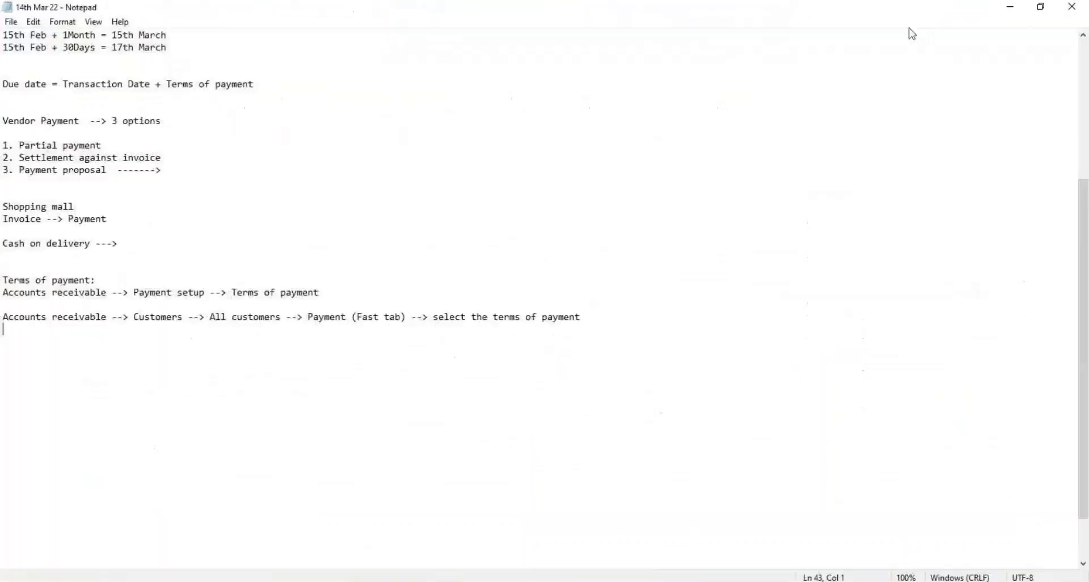
click(352, 316)
text(defaults)
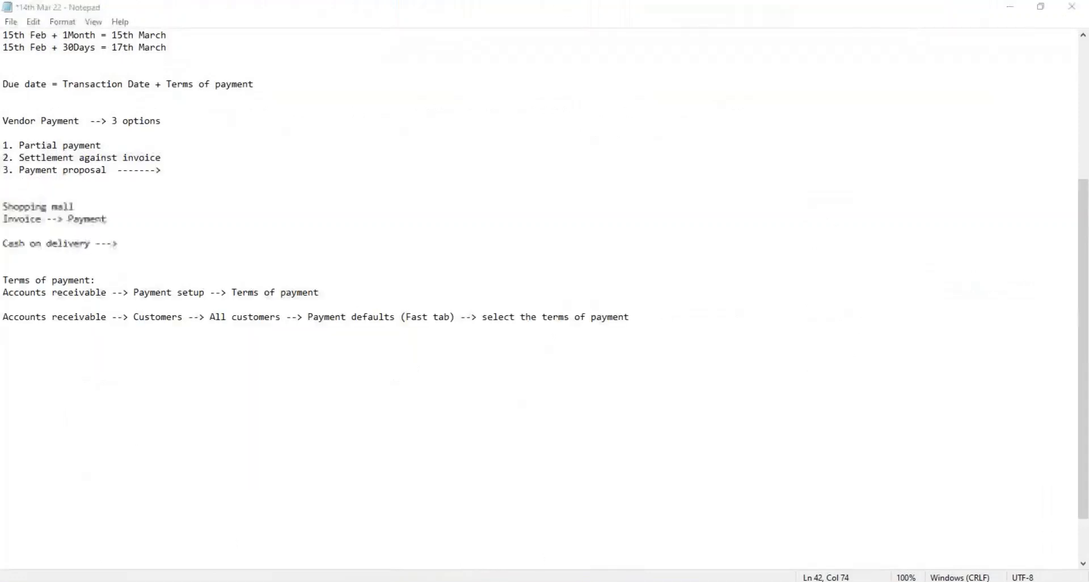
key(alt+Tab)
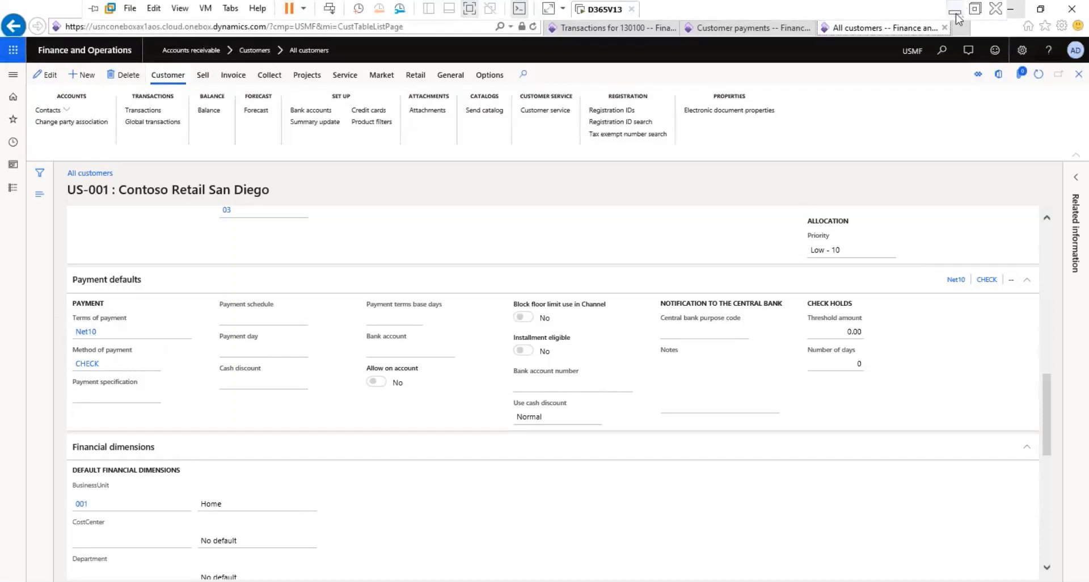
click(956, 13)
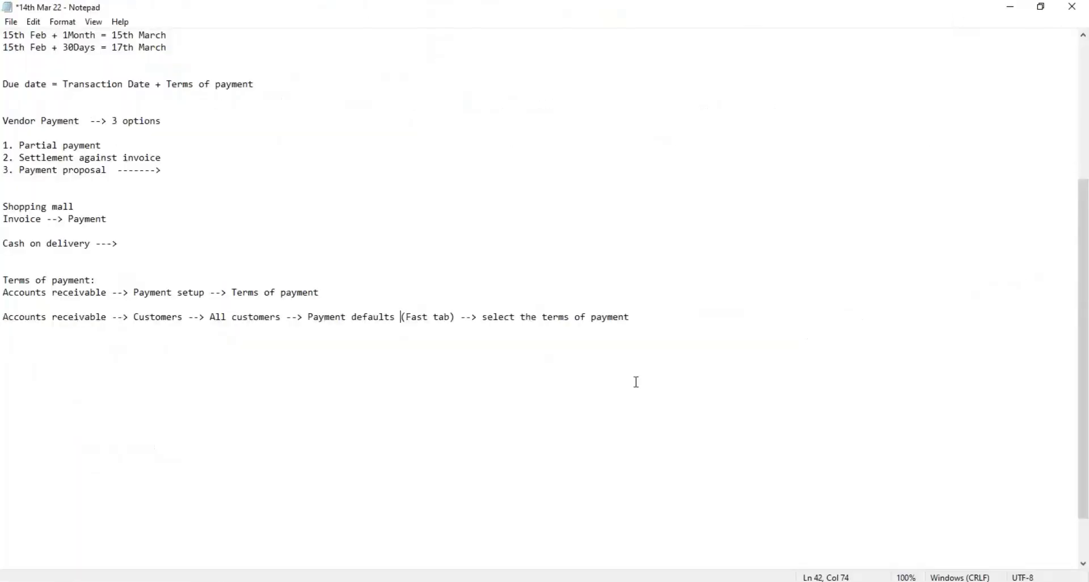
Add the line "Due date = Transaction date + Terms of payment" below the All customers line and save the notes.
click(653, 316)
key(Return)
key(Return)
text(Due date =  Transacct)
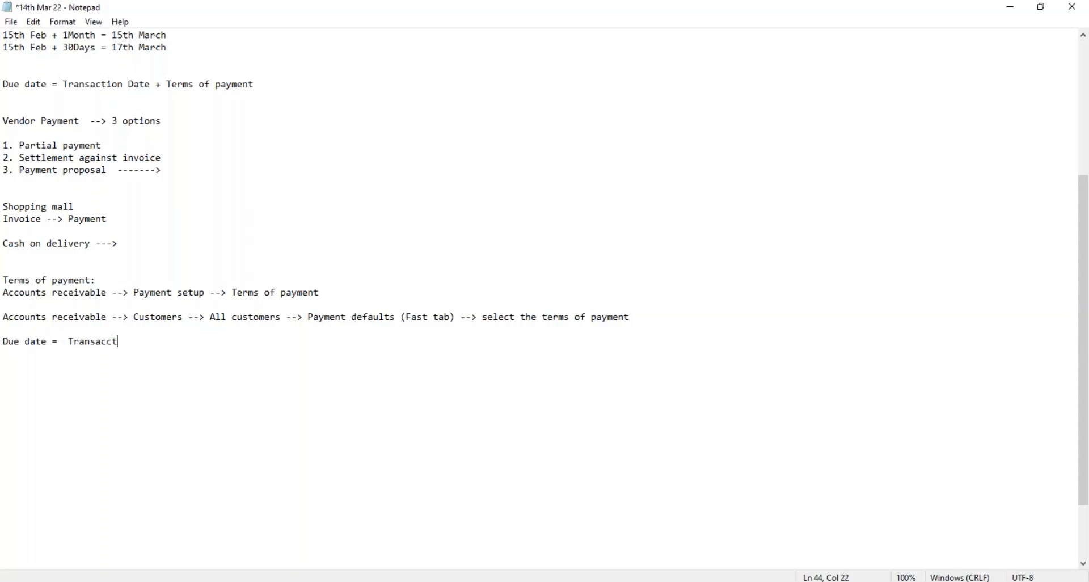
text(io)
key(BackSpace)
key(BackSpace)
key(BackSpace)
key(BackSpace)
text(tion date + Terms of payment)
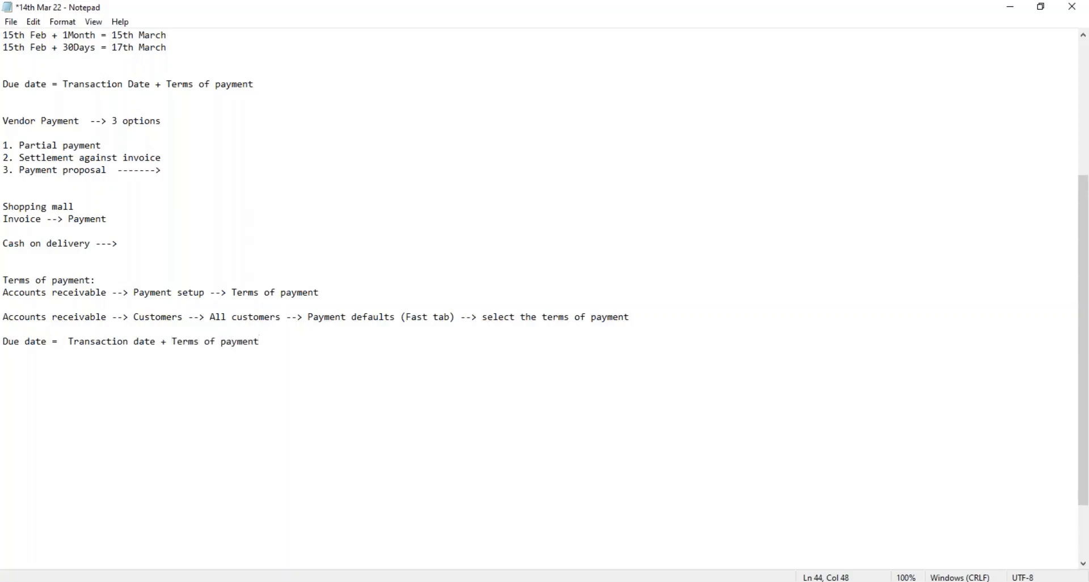
key(ctrl+s)
Enclose "Transaction date + Terms of payment" in parentheses, append "will be calculated" to the line, and save the notes.
key(BackSpace)
text())
click(68, 342)
text(()
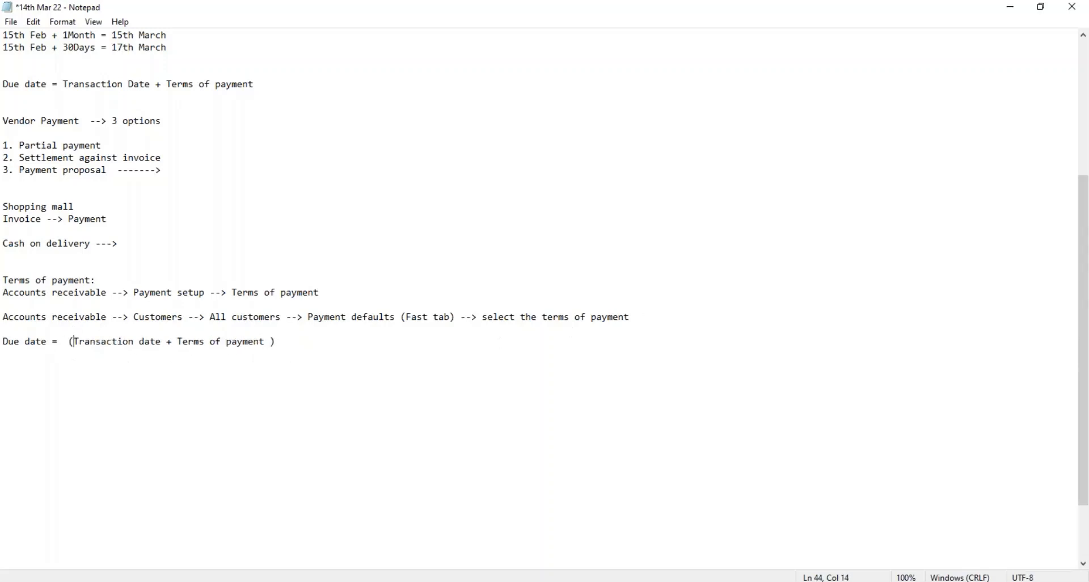
click(288, 343)
text(will be calculated)
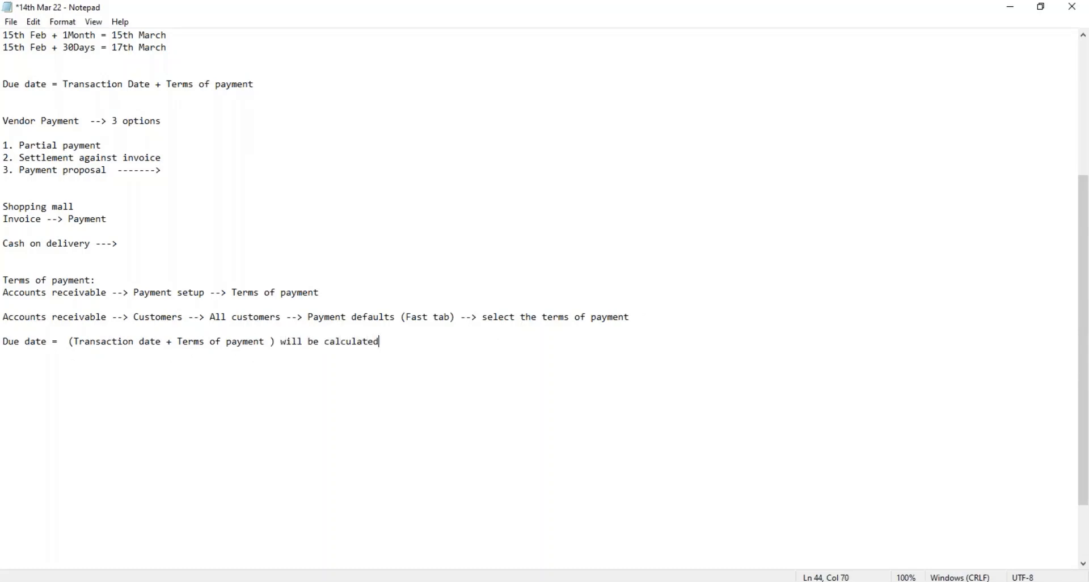
click(70, 344)
key(BackSpace)
key(ctrl+s)
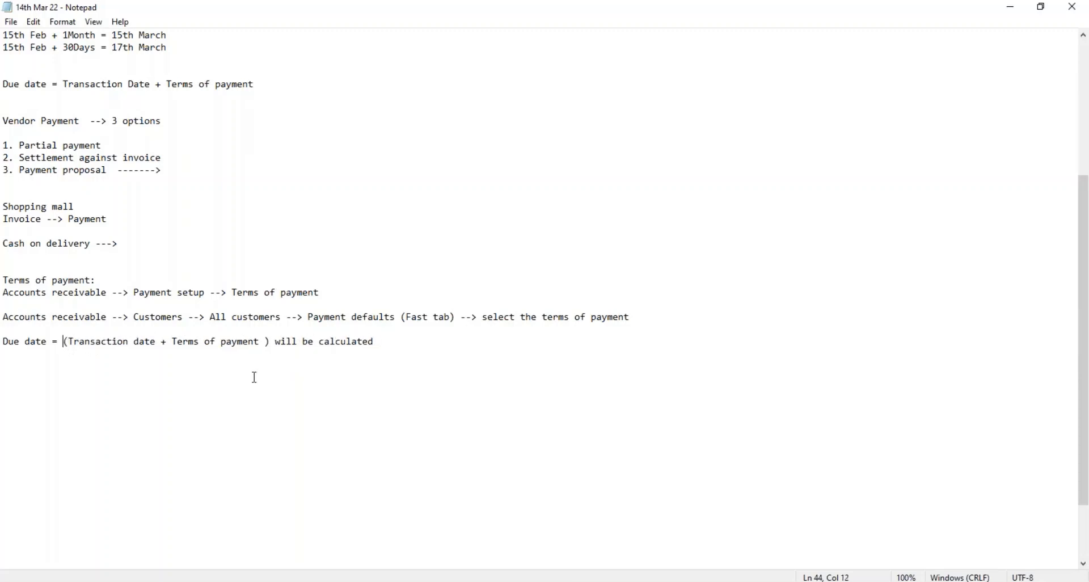
Review the Terms of payment notes by highlighting the block from its heading to the due date line.
click(393, 348)
drag(393, 348, 3, 280)
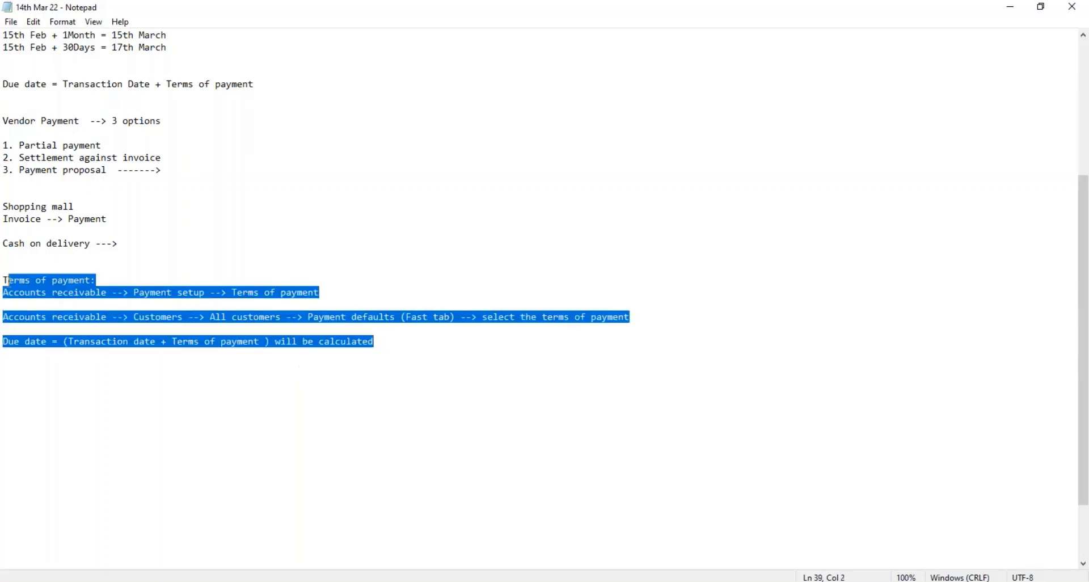
click(390, 341)
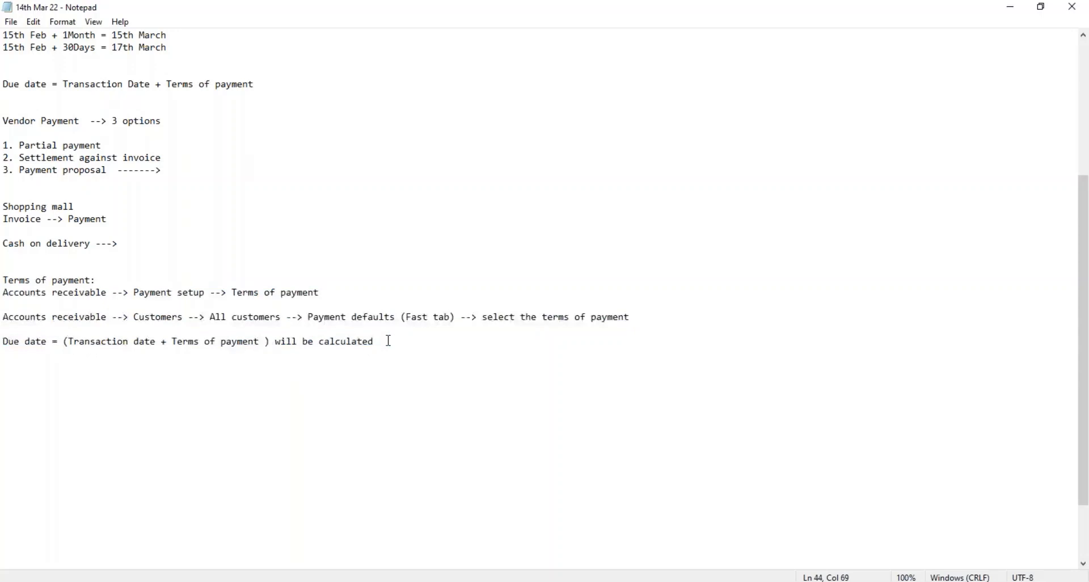
drag(390, 341, 3, 268)
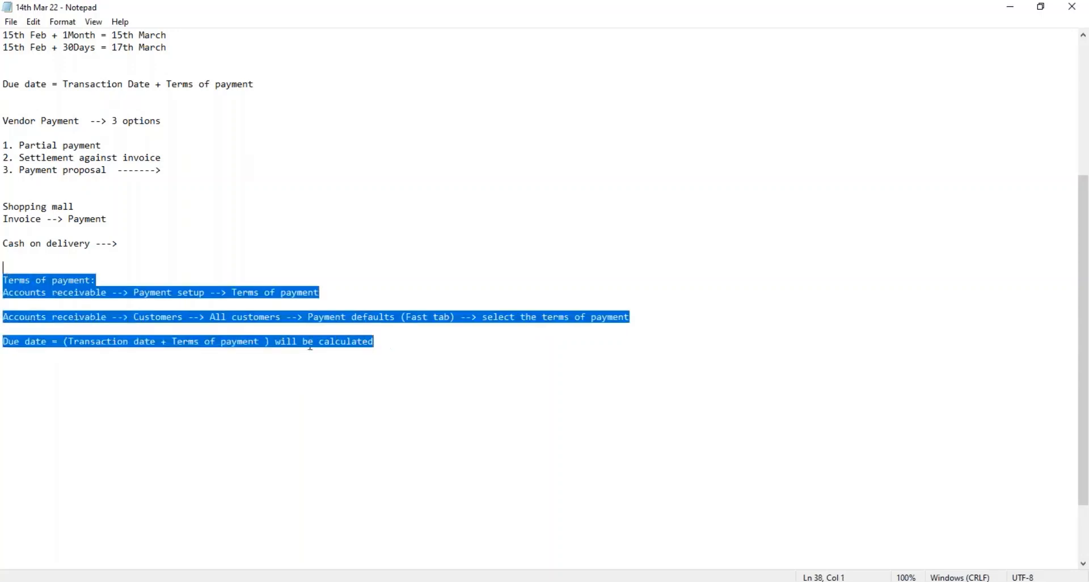
click(487, 379)
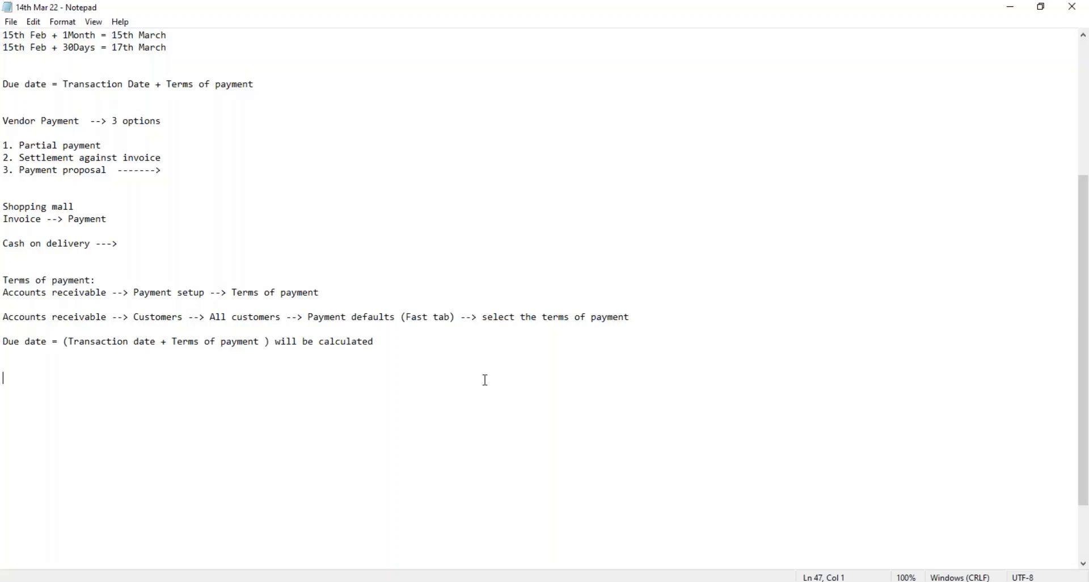
drag(400, 346, 7, 267)
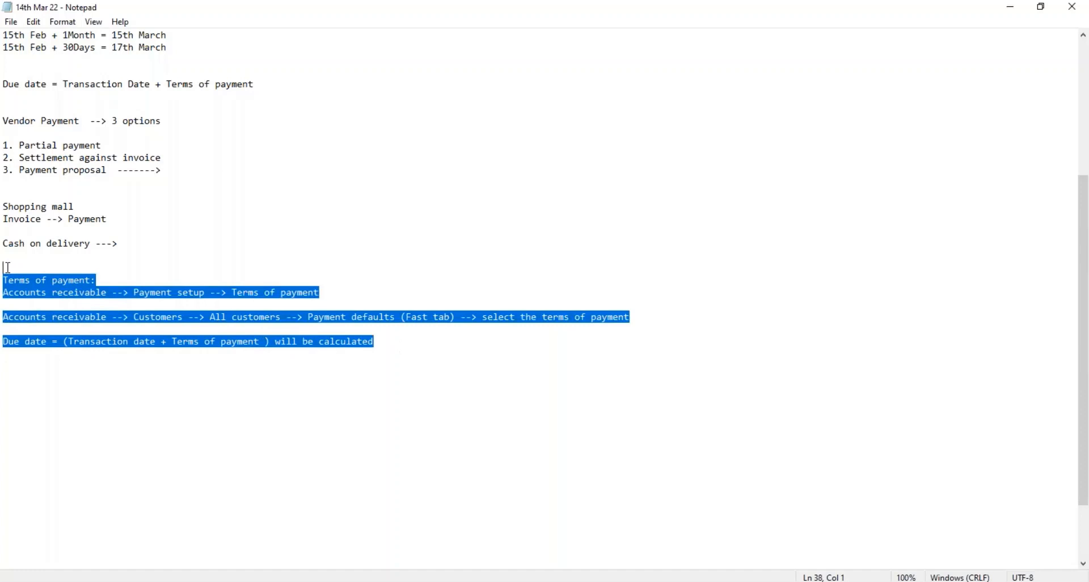
click(432, 364)
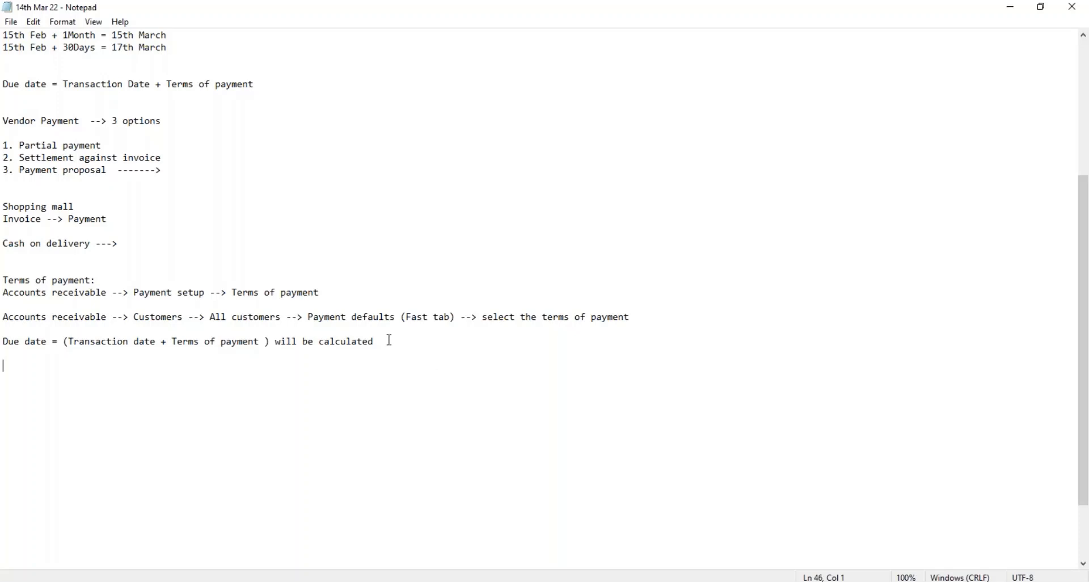
drag(379, 341, 5, 276)
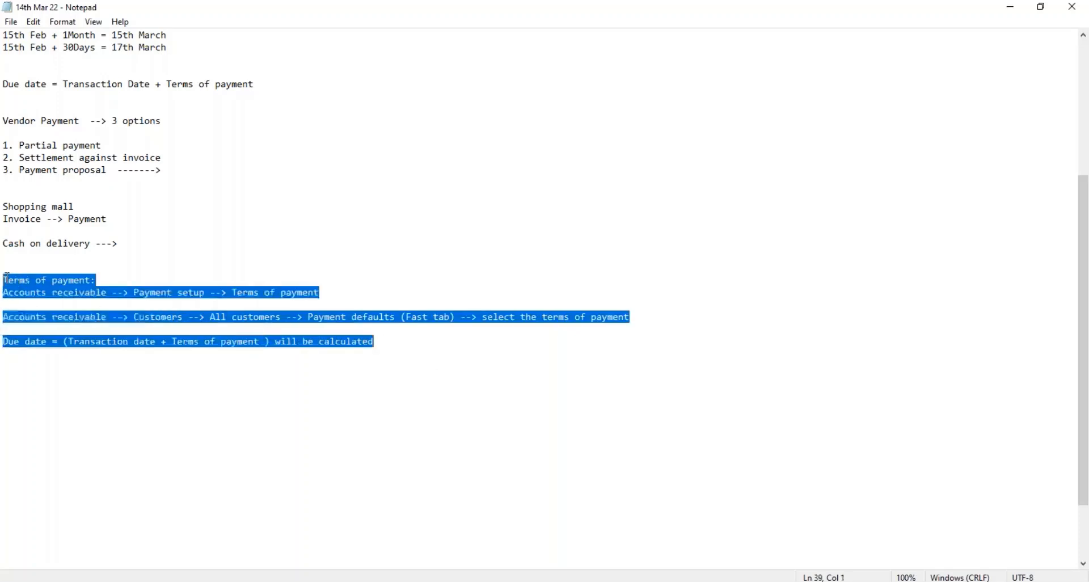
click(282, 279)
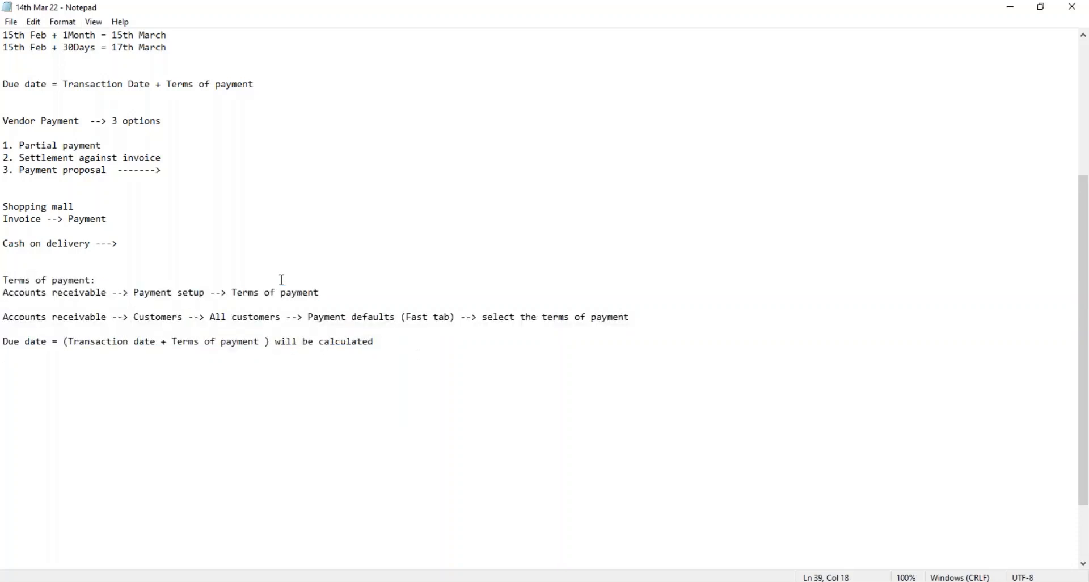
click(396, 356)
Return to the beginning of the notes and highlight the "Vendor Invoice" and "Vendor payment" lines.
click(124, 147)
key(Up)
key(Up)
key(Up)
key(Up)
key(Up)
key(Up)
key(Up)
key(Up)
key(Up)
key(Up)
key(Up)
key(Up)
key(Up)
key(Up)
key(Up)
key(Up)
key(Up)
key(Up)
key(Up)
key(Up)
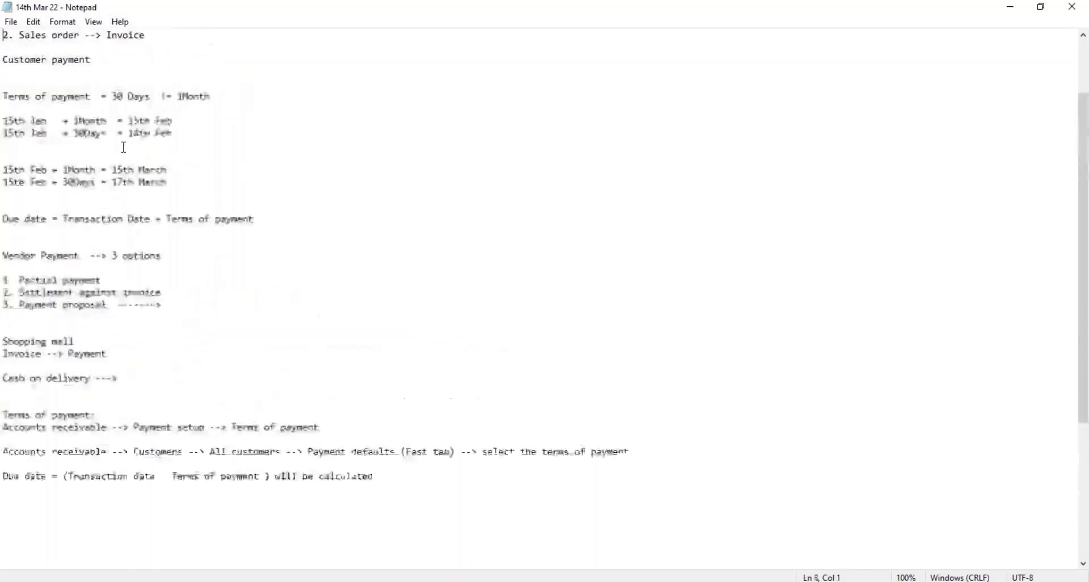
click(97, 72)
shift+click(3, 60)
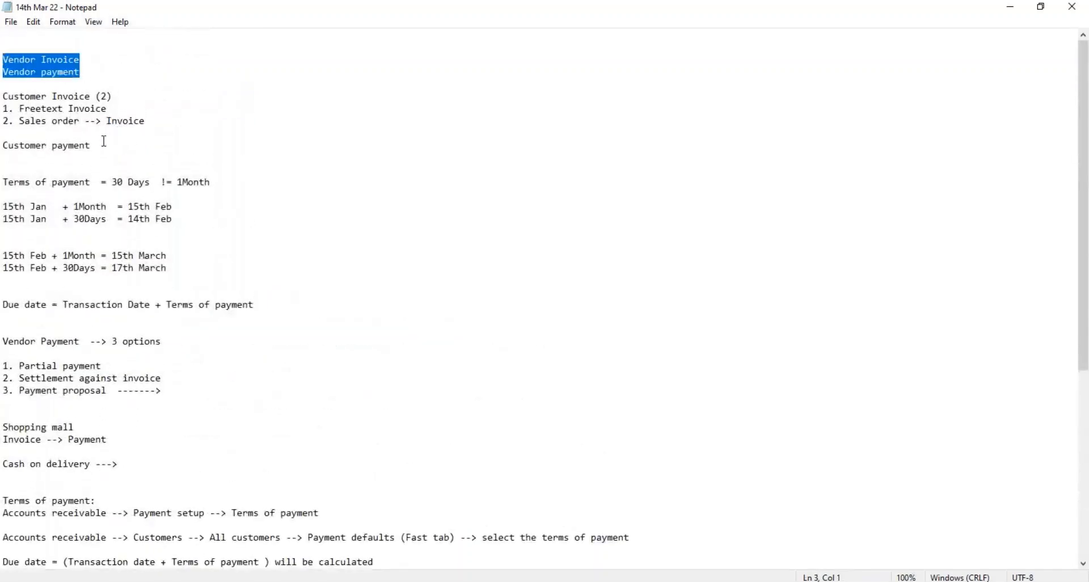
Review the vendor and customer invoice and payment lines in the notes, briefly checking the B83 Fin training folder.
drag(91, 146, 5, 98)
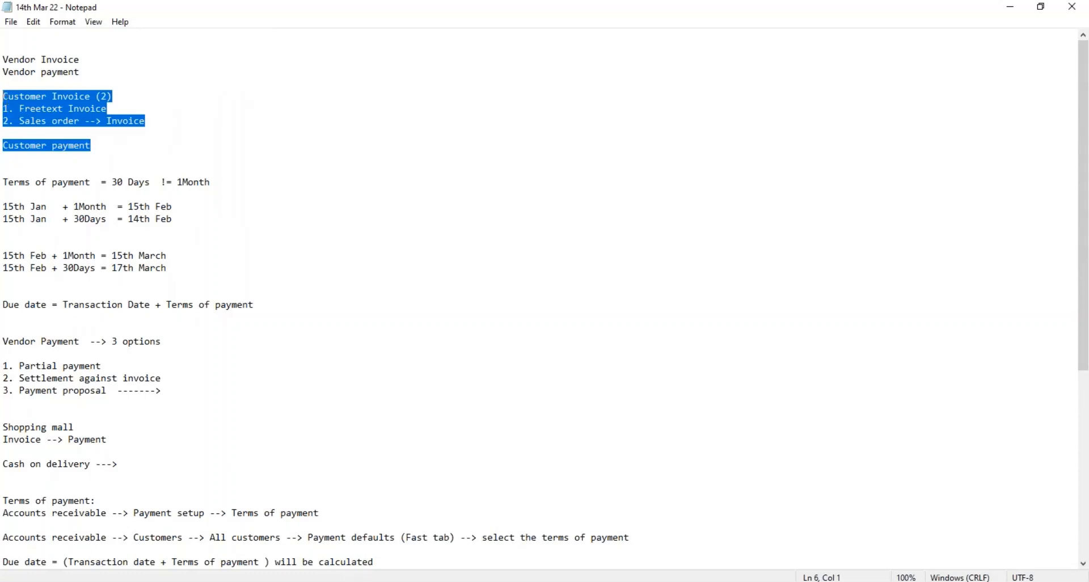
key(alt+Tab)
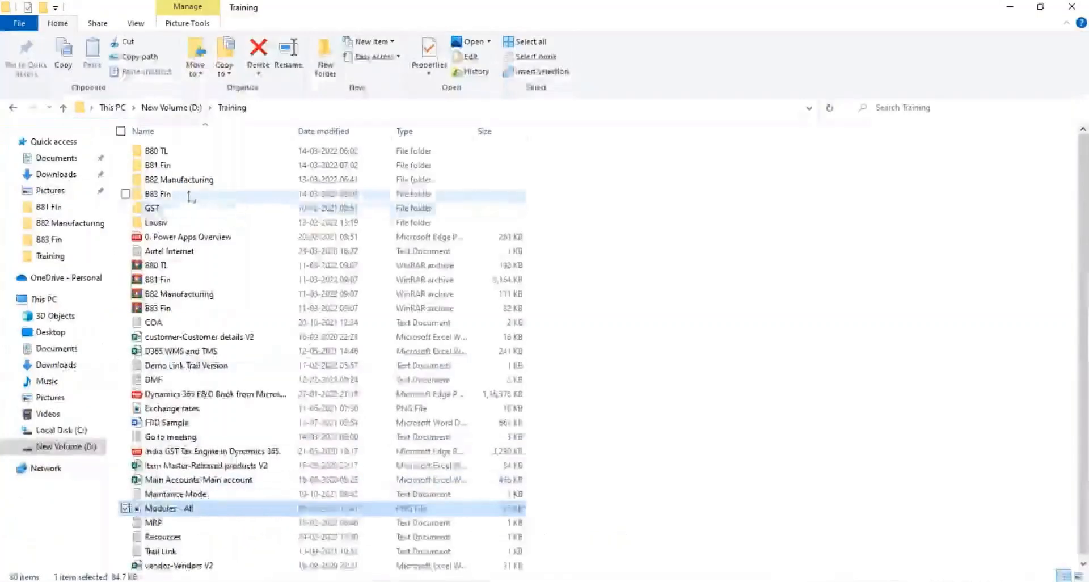
double_click(157, 193)
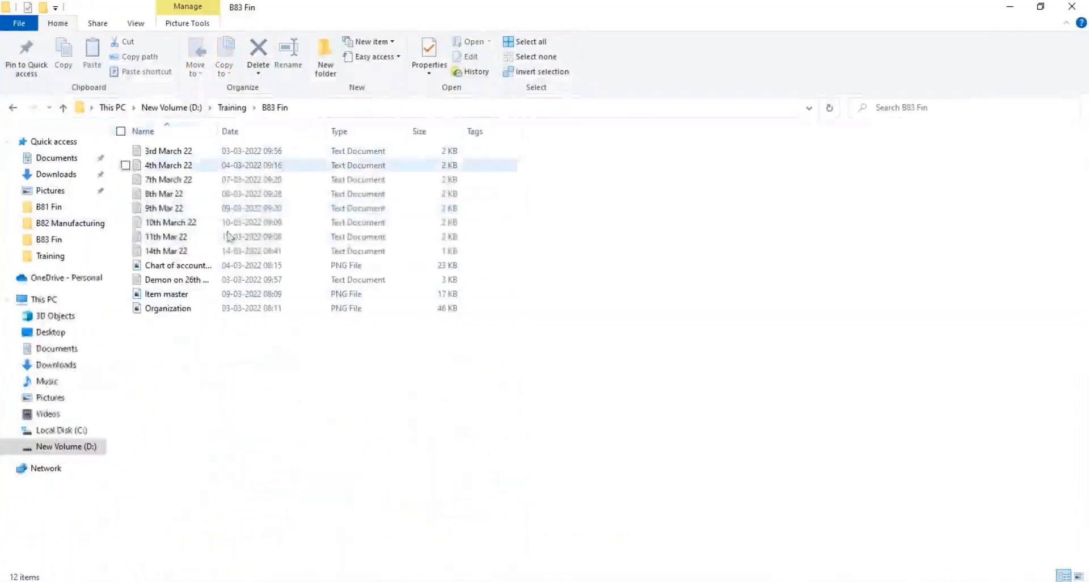
click(232, 108)
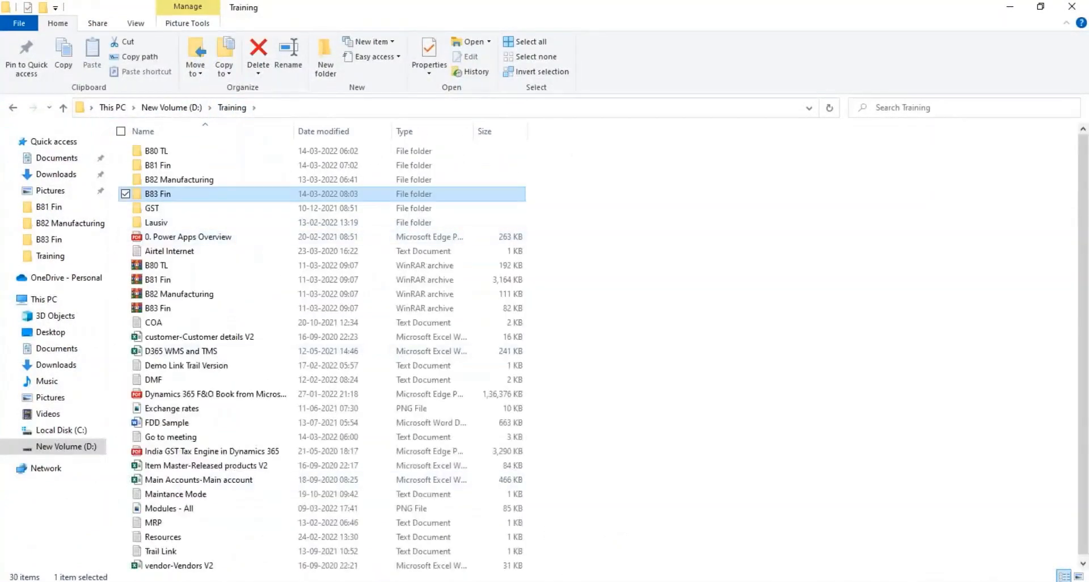
key(alt+Tab)
drag(134, 147, 5, 55)
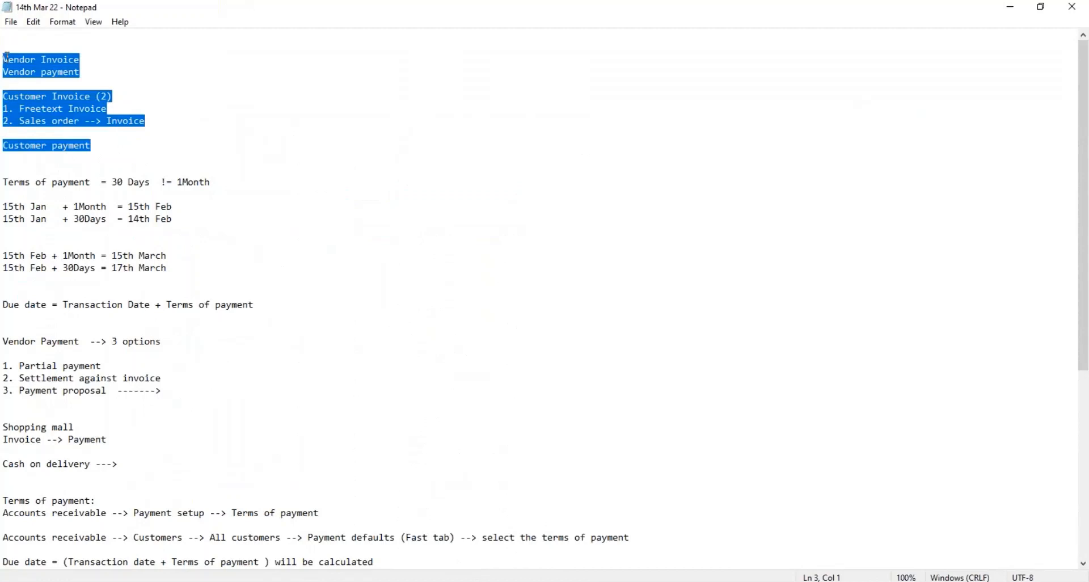
click(338, 236)
click(342, 384)
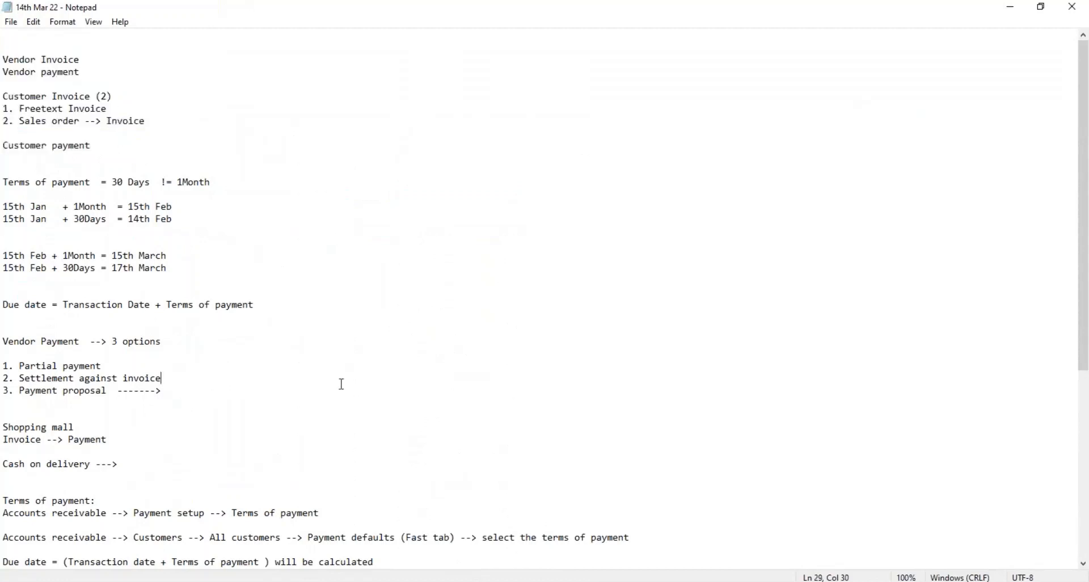
Read the Terms of payment section at the end of the notes, including its navigation paths and due date formula.
key(Down)
key(Down)
key(Down)
key(Down)
key(Down)
key(Down)
key(Down)
key(Down)
key(Down)
key(Down)
key(Down)
key(Down)
key(Down)
key(Down)
key(Down)
key(Down)
key(Down)
key(Down)
key(Down)
key(Down)
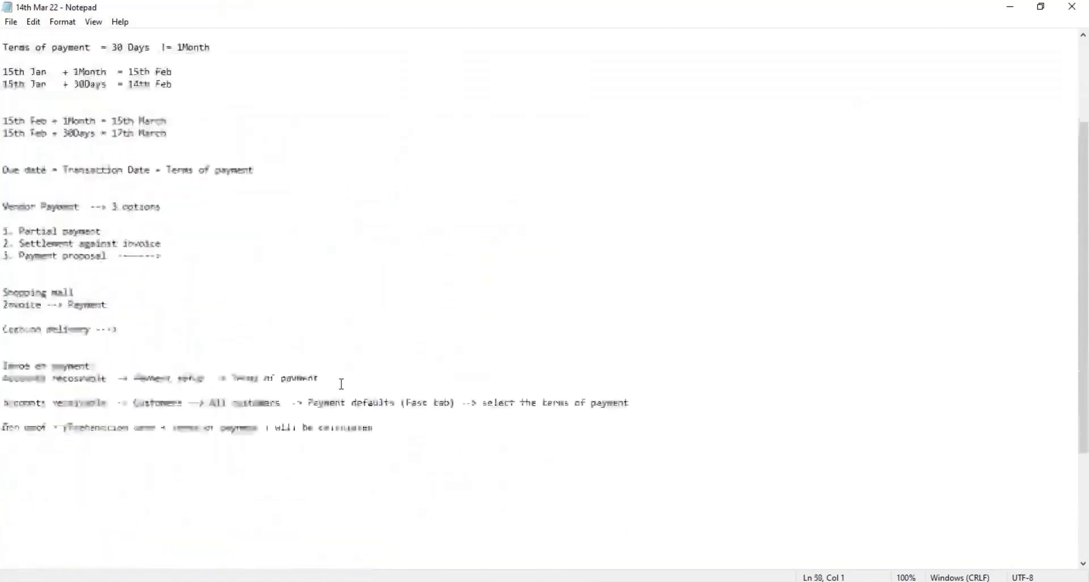
drag(325, 278, 232, 280)
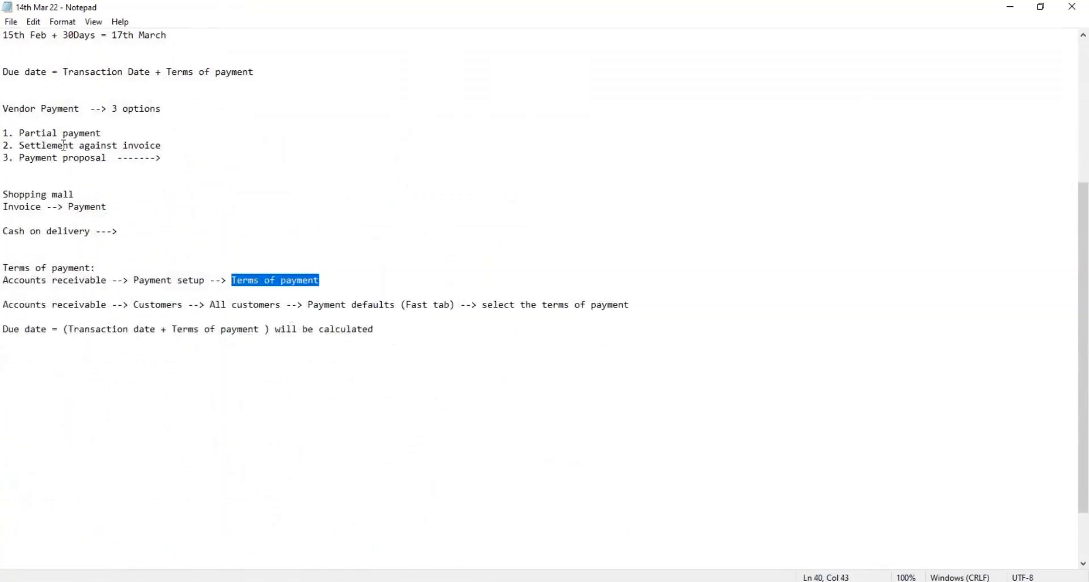
click(378, 329)
drag(379, 330, 6, 262)
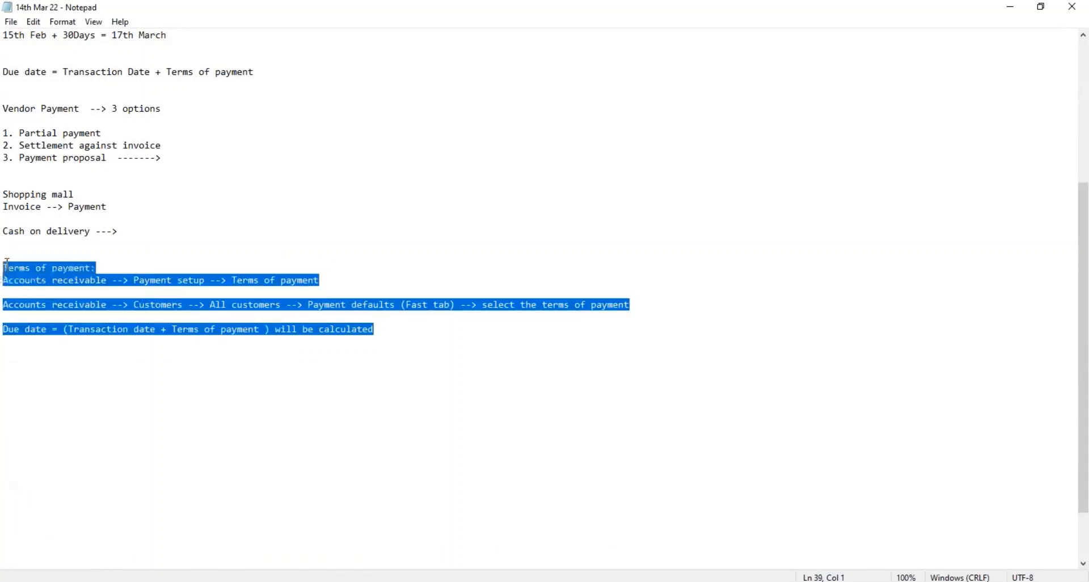
click(56, 329)
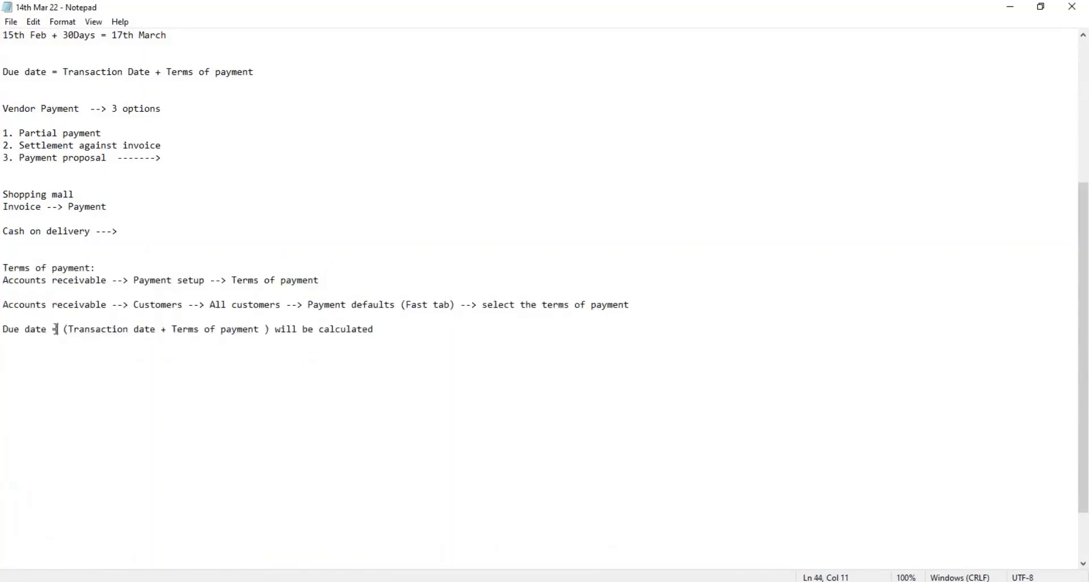
click(50, 330)
drag(50, 330, 7, 336)
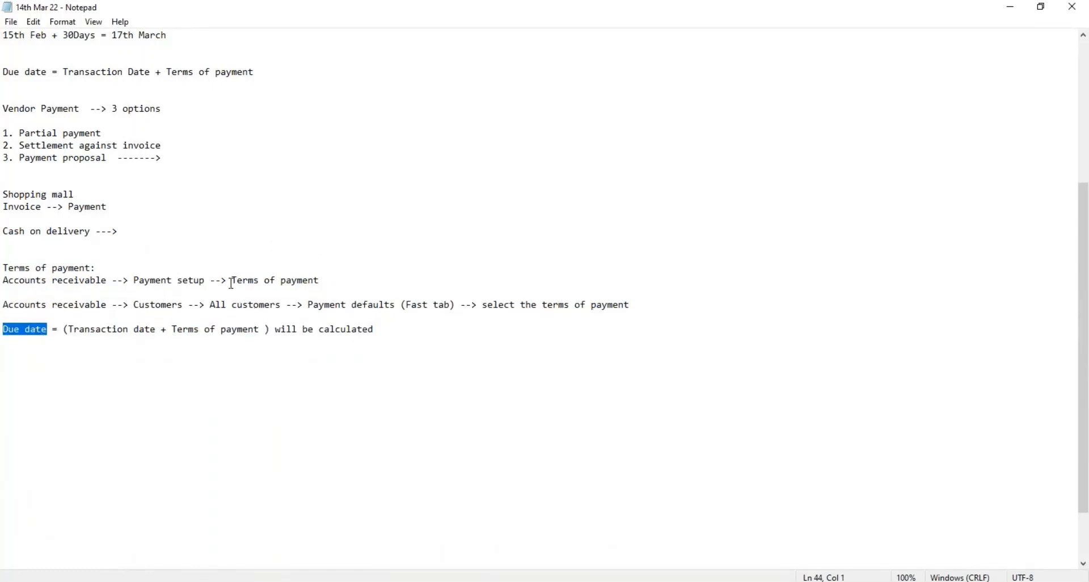
drag(232, 281, 318, 281)
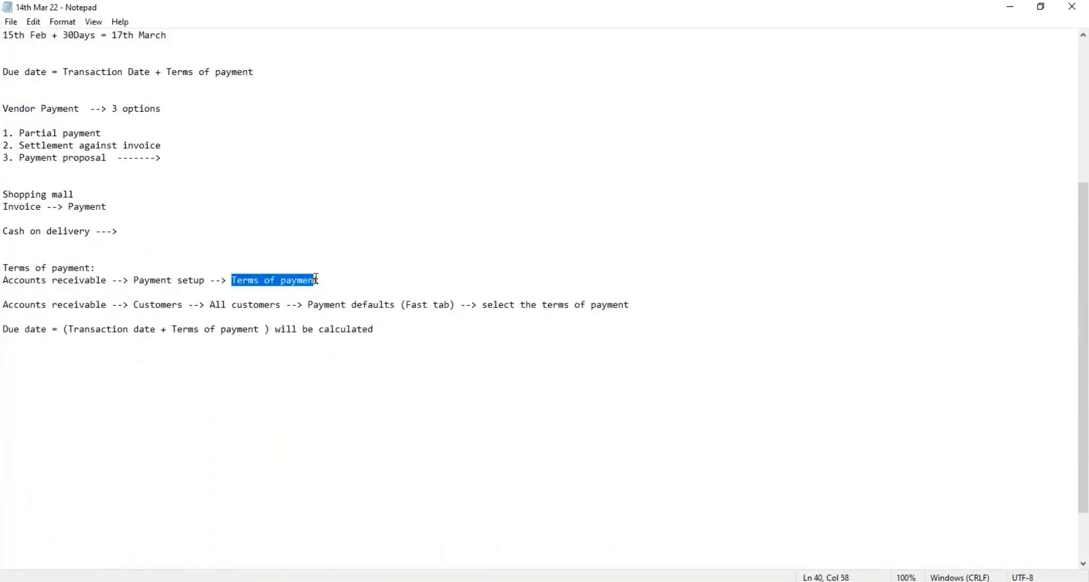
Add the heading "Vendor Invoice:" below the due date formula and save the notes.
click(404, 329)
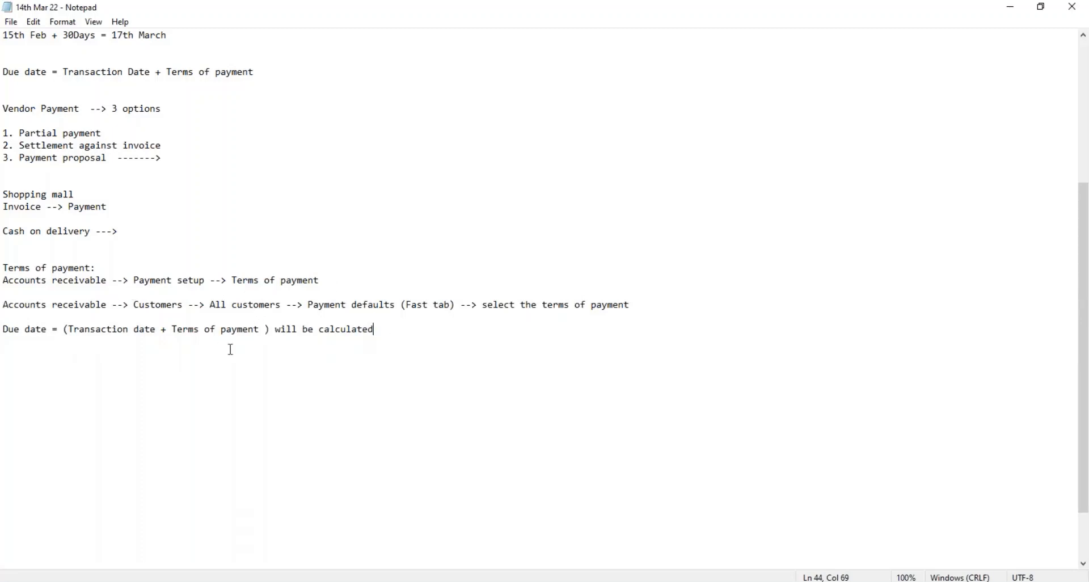
key(Return)
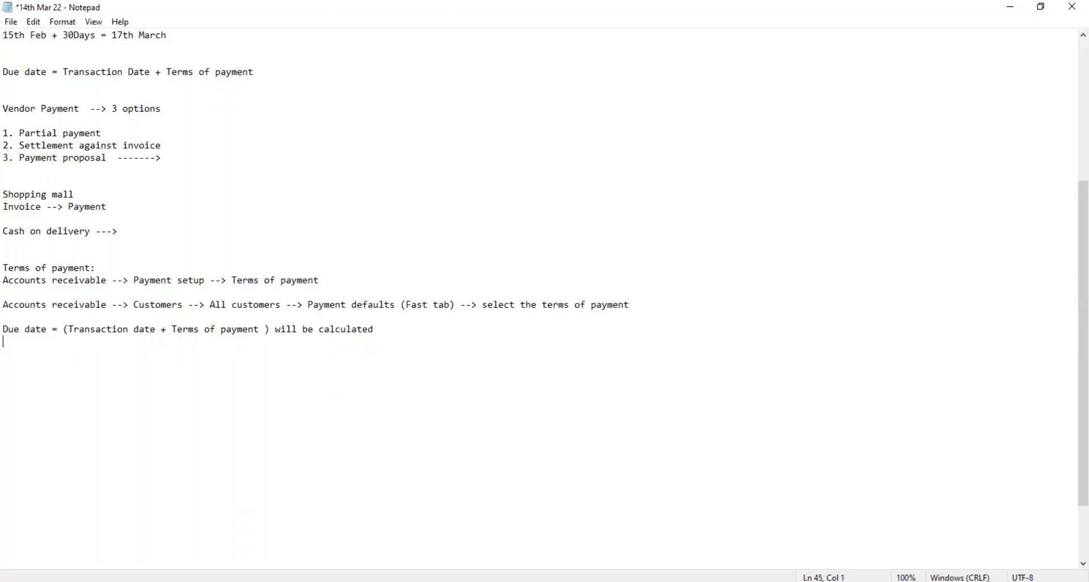
key(Return)
text(Vendor Invoice:)
key(Return)
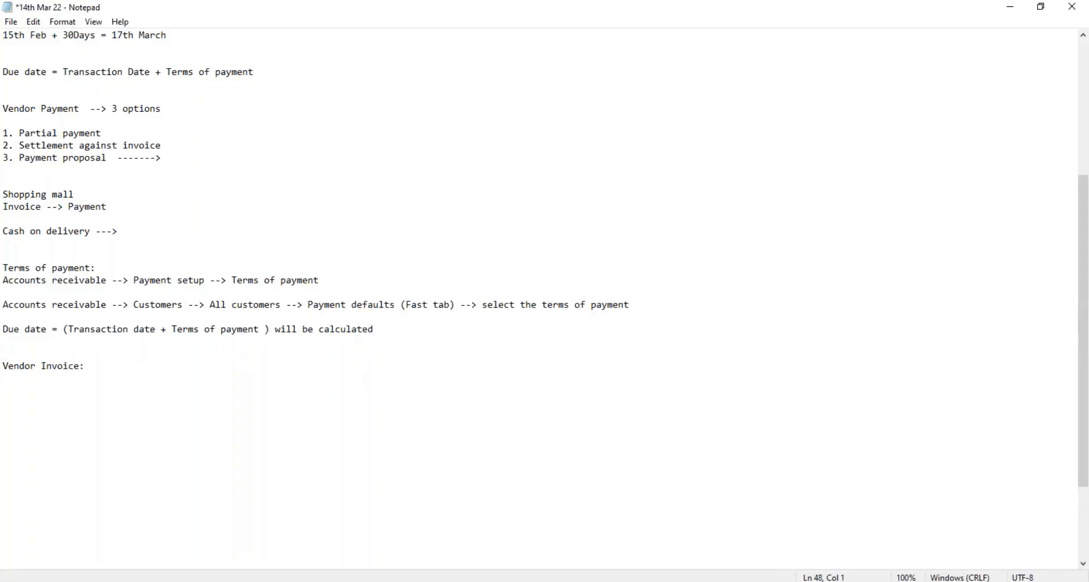
key(ctrl+s)
Switch to Finance and Operations in the browser and go from the Transactions for 130100 page to the Customers past due list.
click(444, 581)
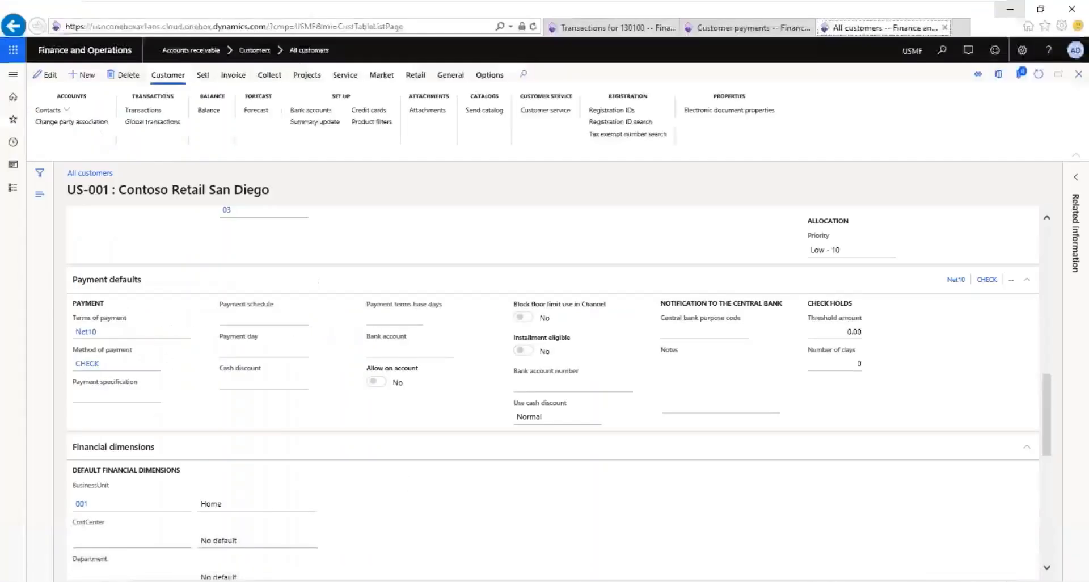
click(576, 28)
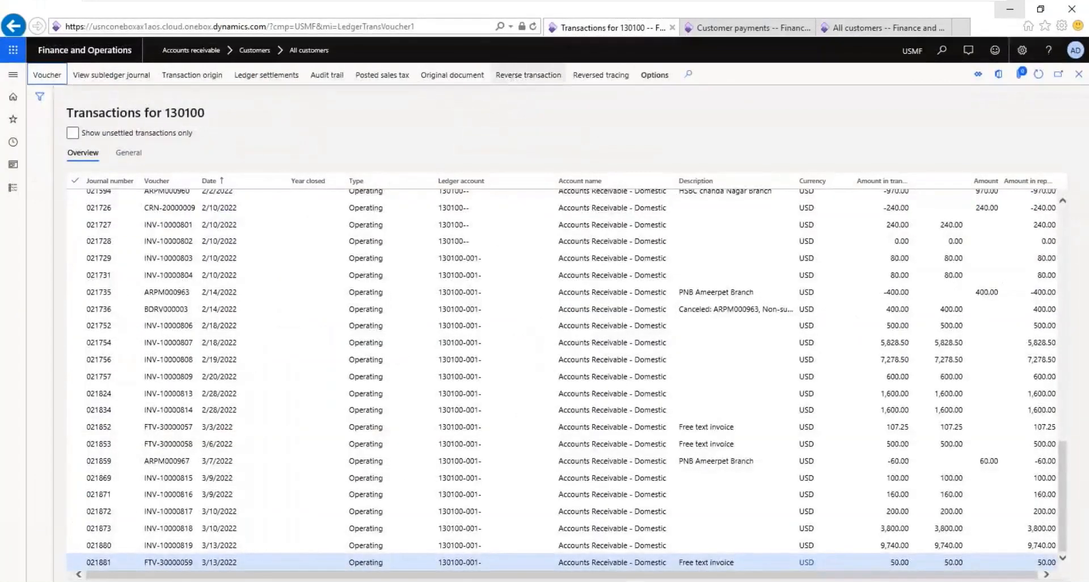
click(14, 190)
click(14, 190)
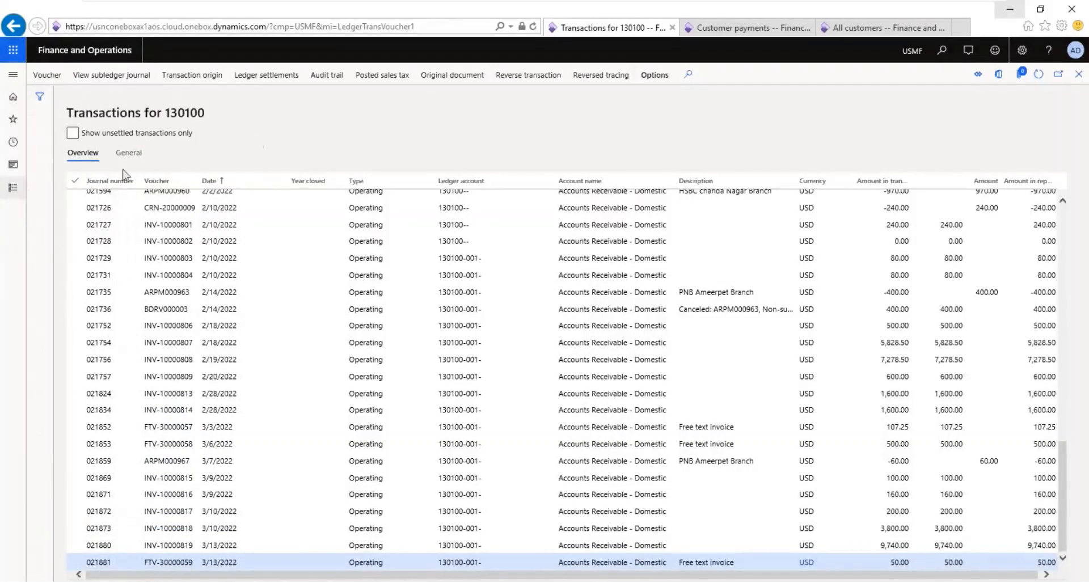
click(14, 26)
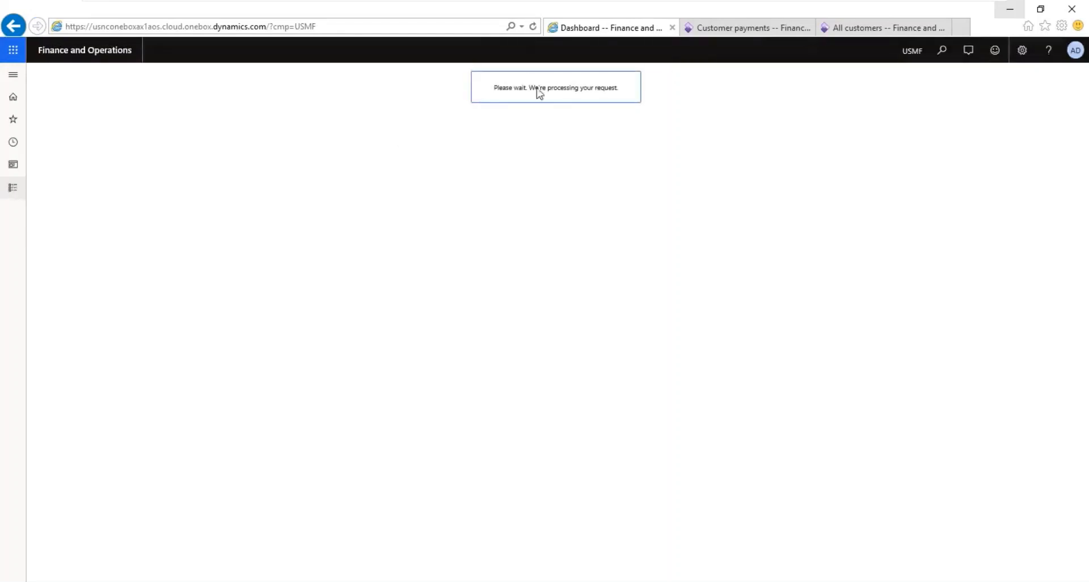
click(737, 30)
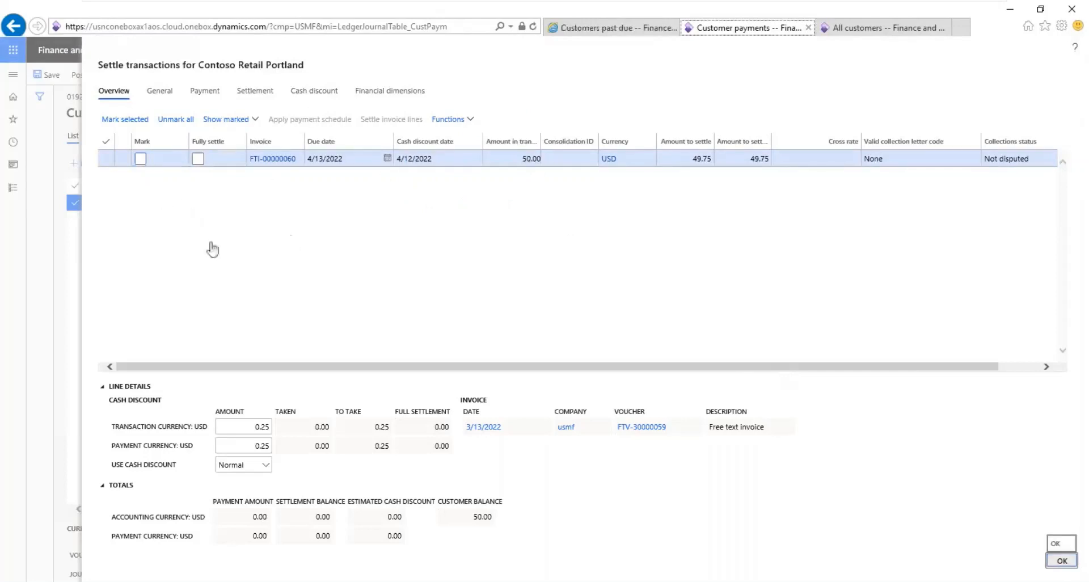
click(634, 33)
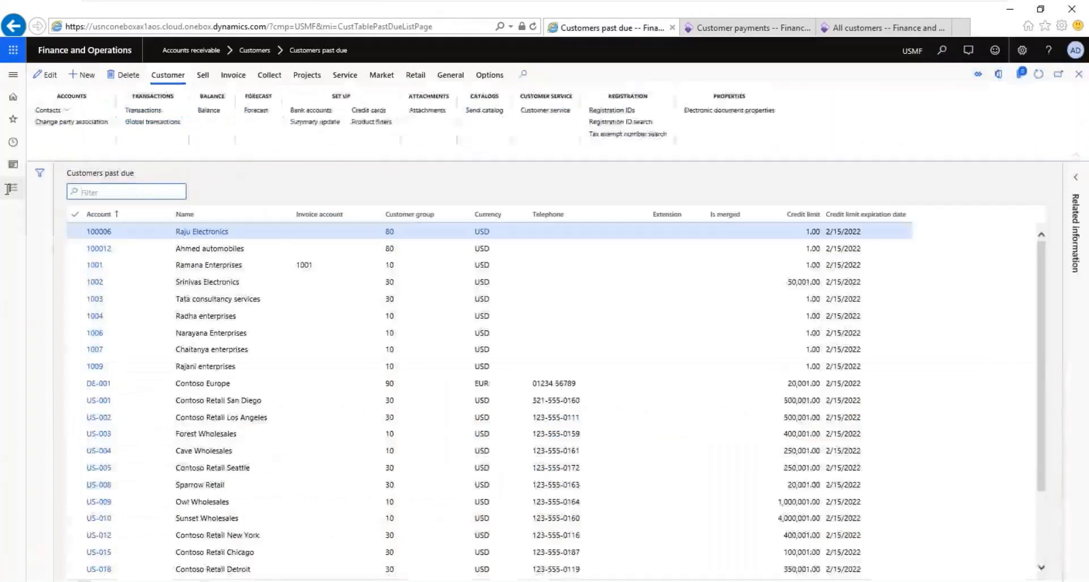
Open the Terms of payment page in the Accounts payable payment setup.
click(10, 189)
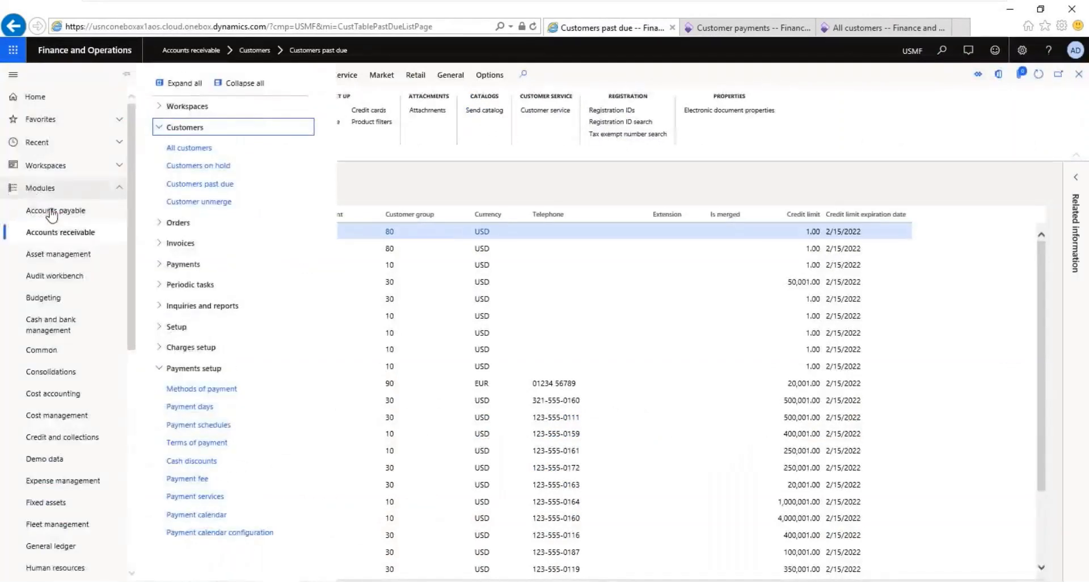
click(52, 213)
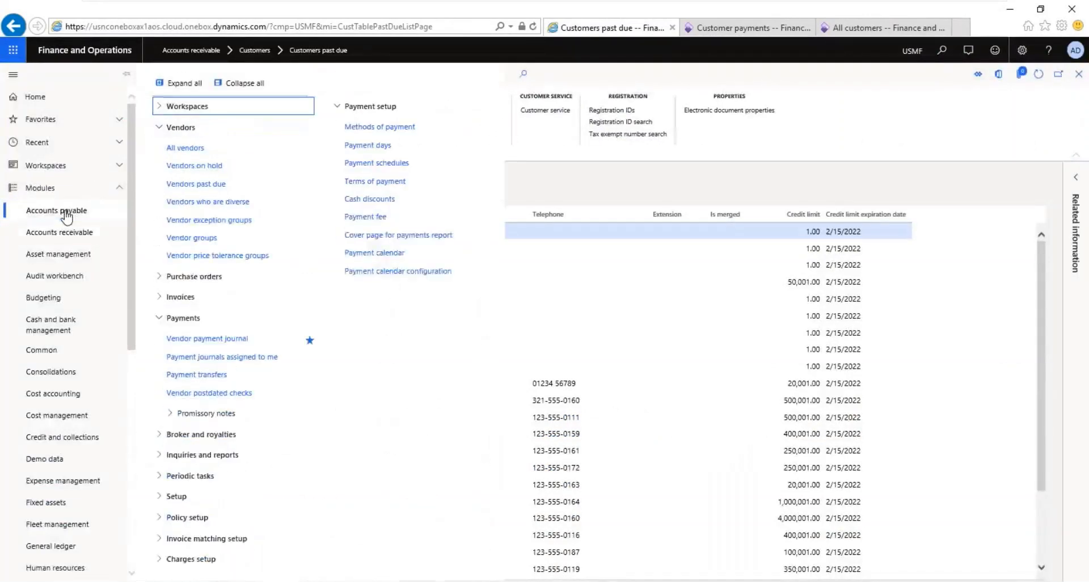
click(243, 83)
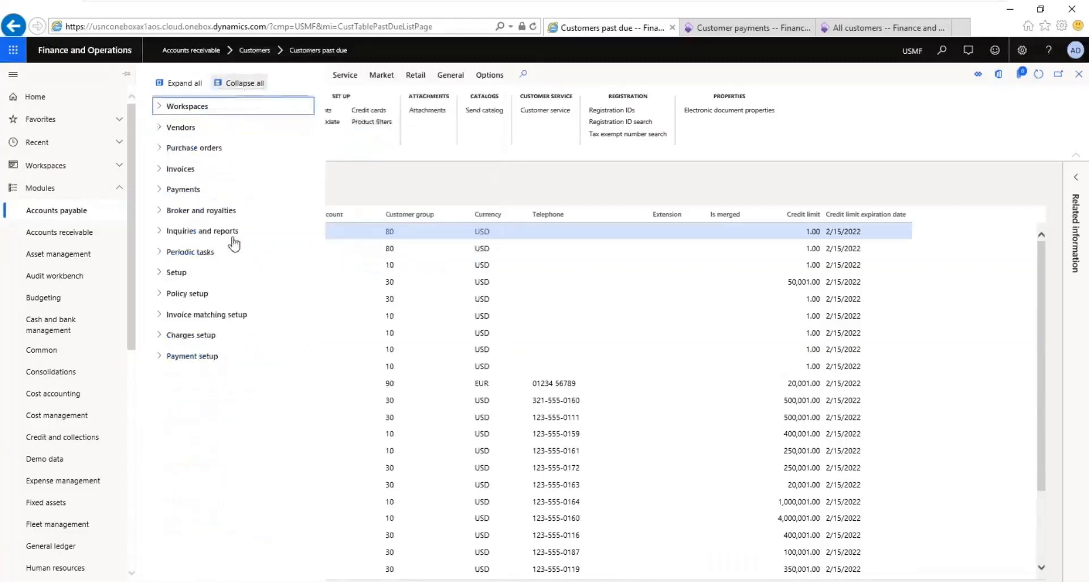
click(191, 357)
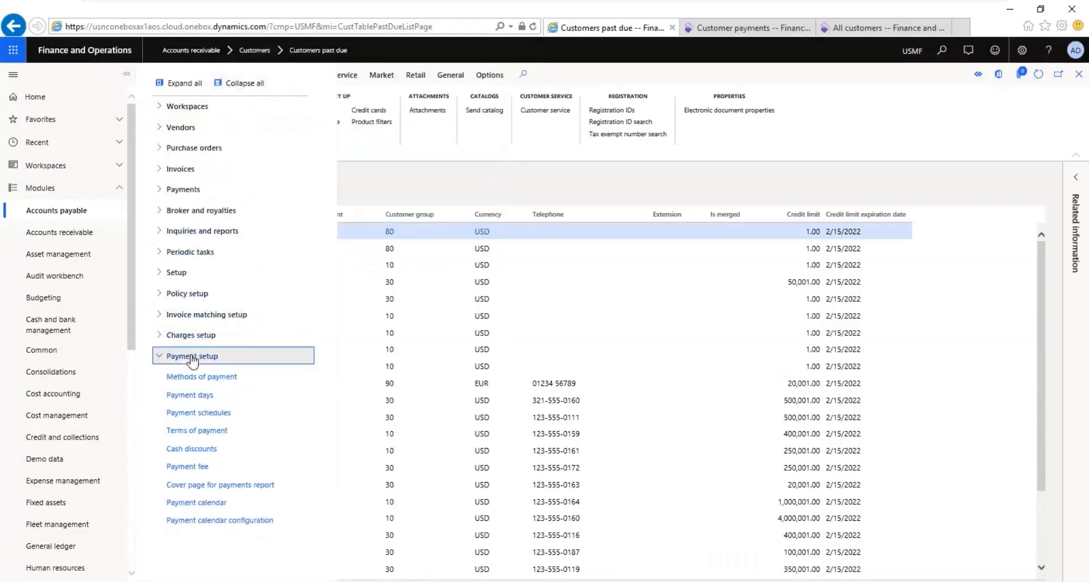
click(208, 431)
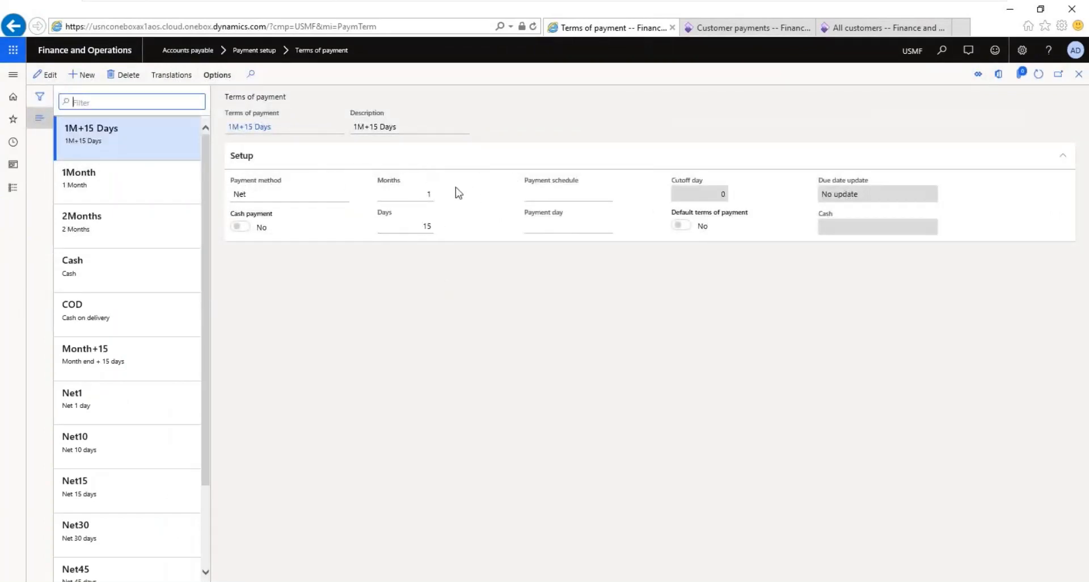
Open the All vendors list in Accounts payable and look through the vendors.
click(14, 192)
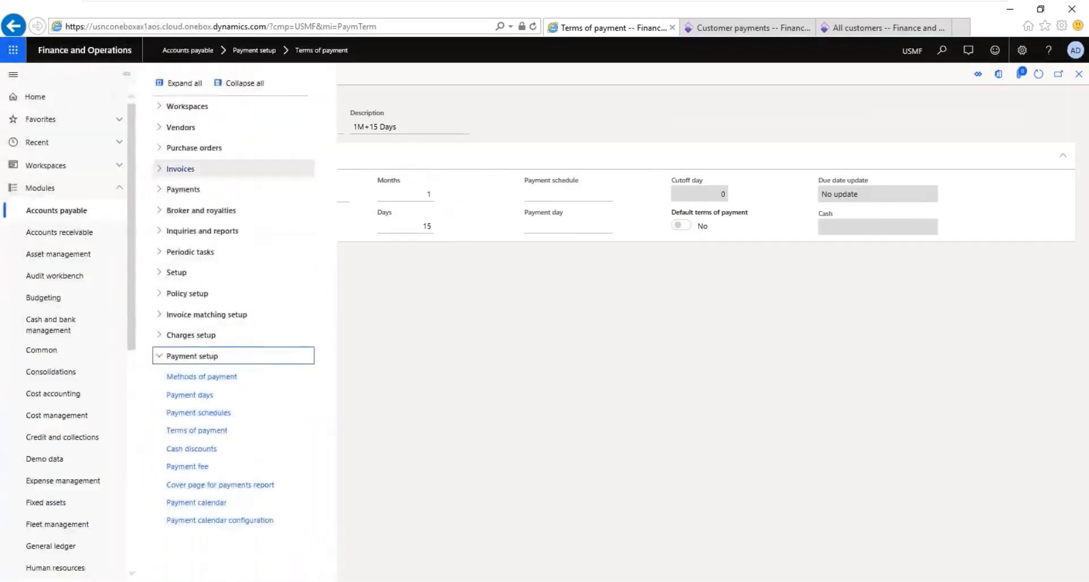
click(187, 130)
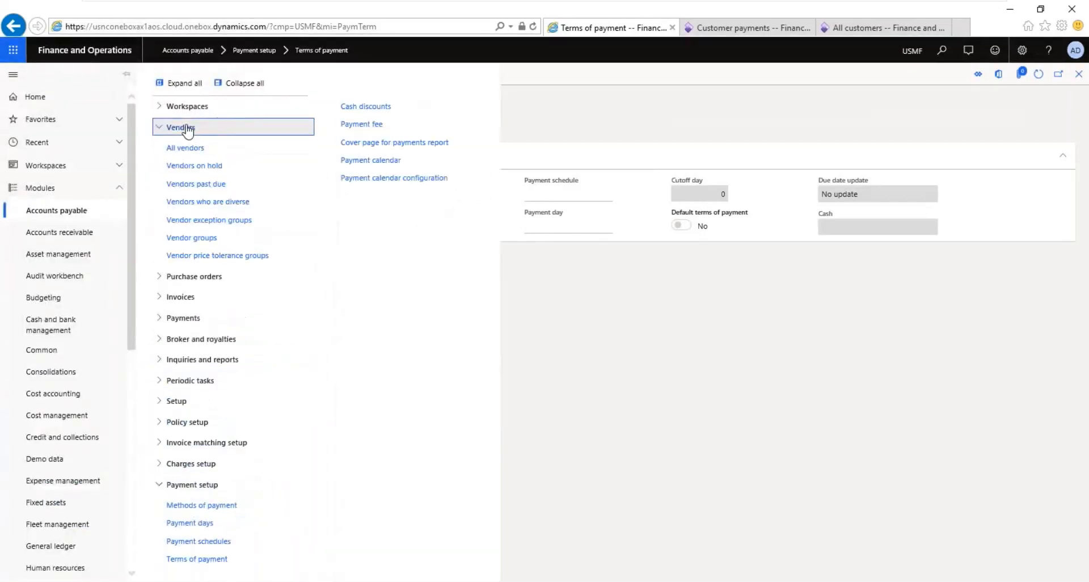
click(188, 154)
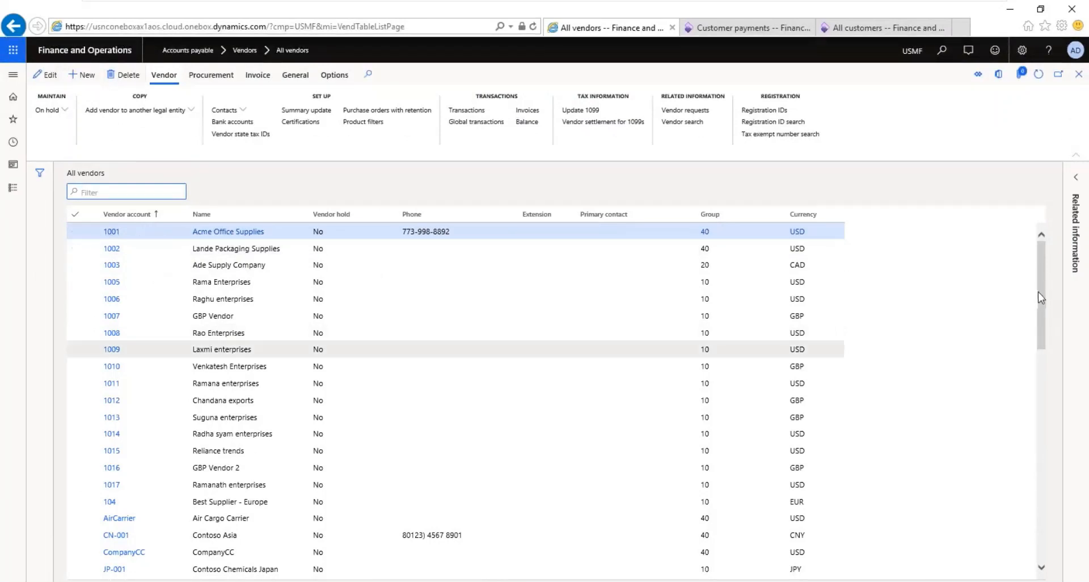
drag(1040, 294, 1048, 506)
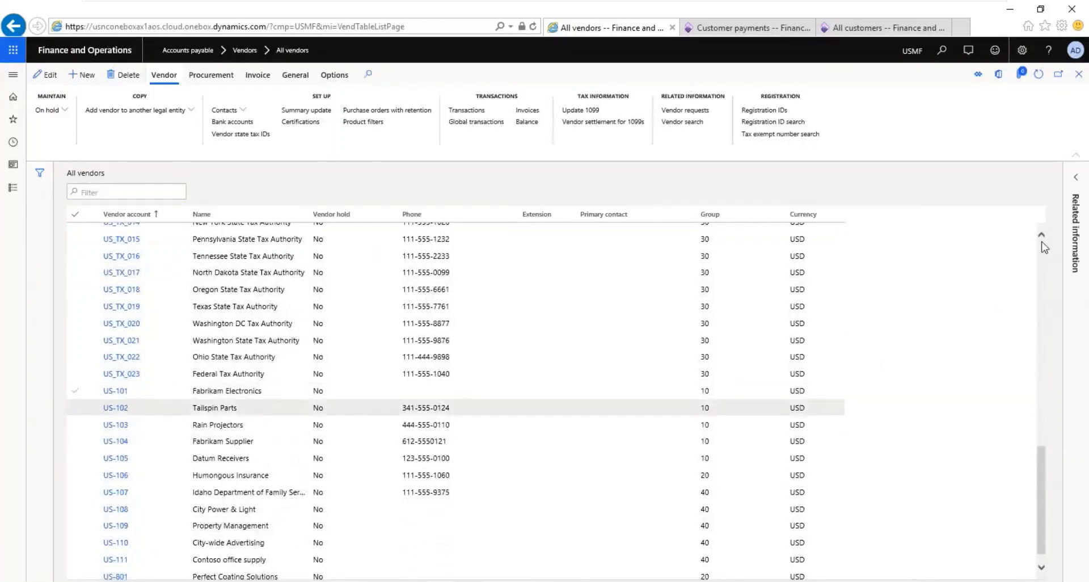
click(1043, 243)
click(1042, 243)
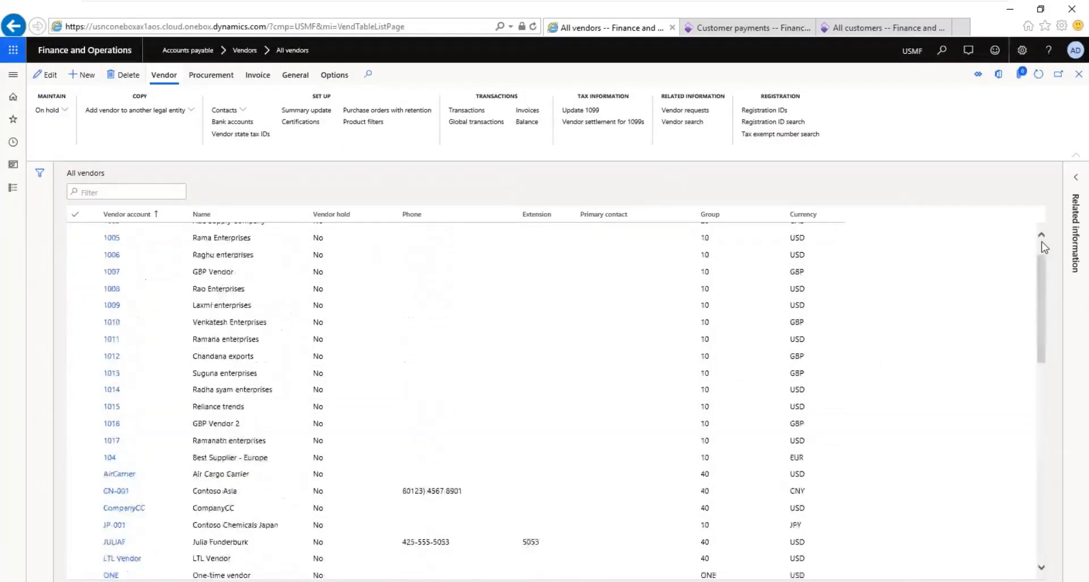
Open vendor 1001, Acme Office Supplies, check the terms of payment in its Payment section, and return to the vendor list.
scroll(394, 267, up, 1)
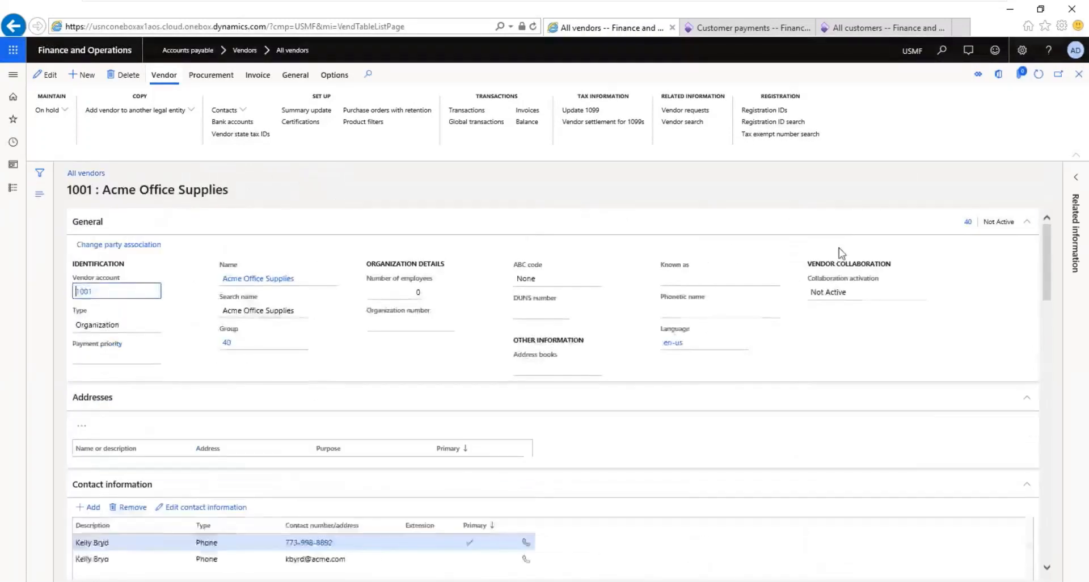
drag(1044, 264, 1041, 485)
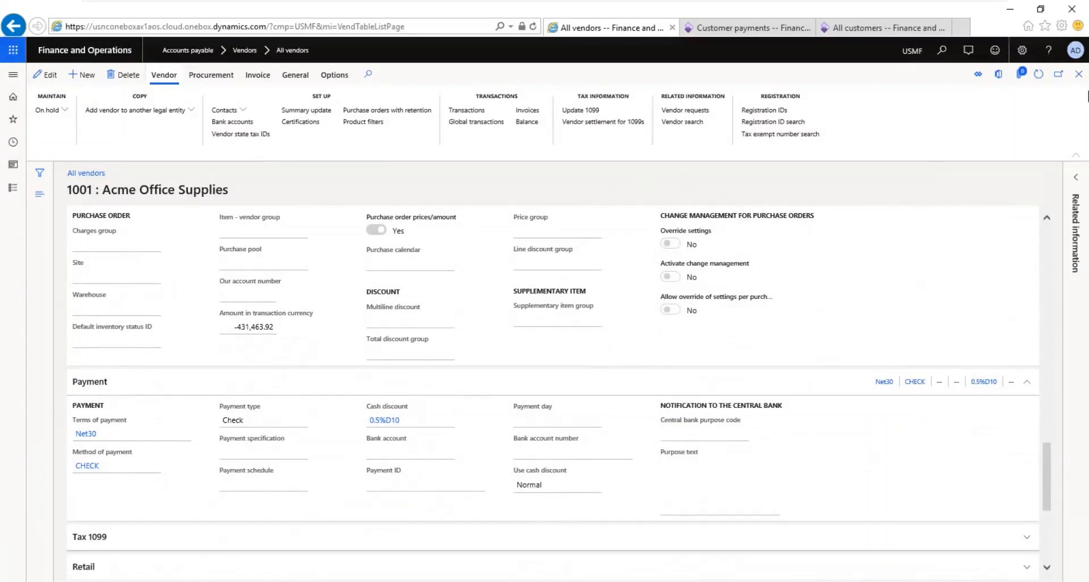
click(1079, 77)
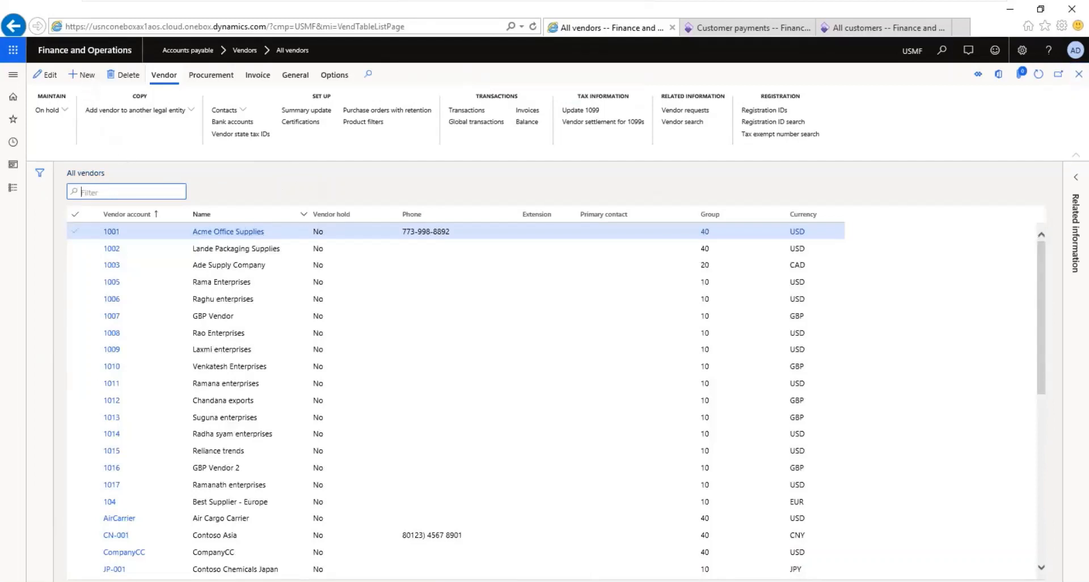
Create a new vendor record, entering its vendor account number and the name Daniel enterprises.
click(83, 75)
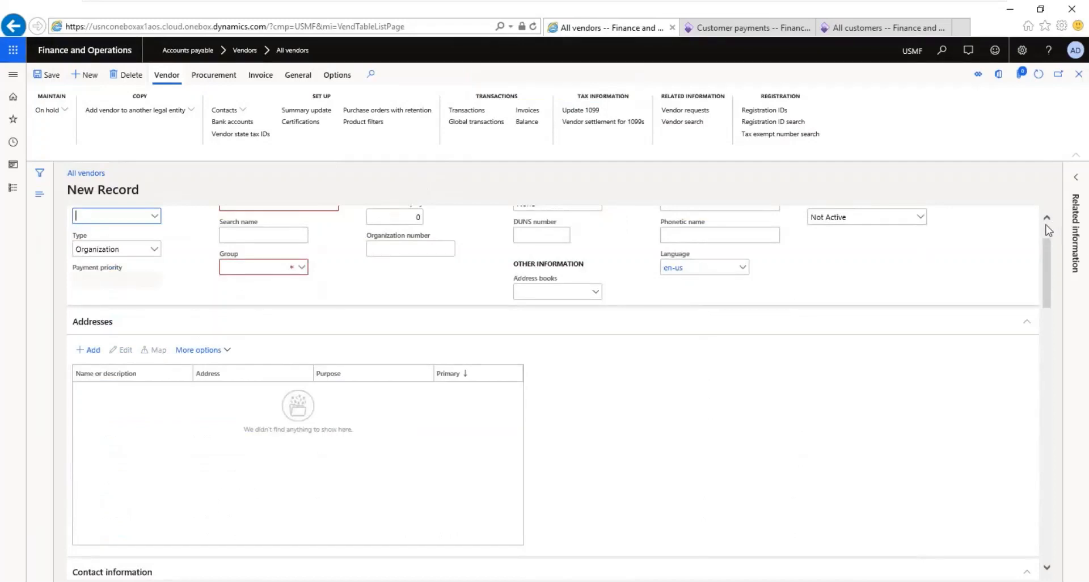
scroll(1049, 230, up, 2)
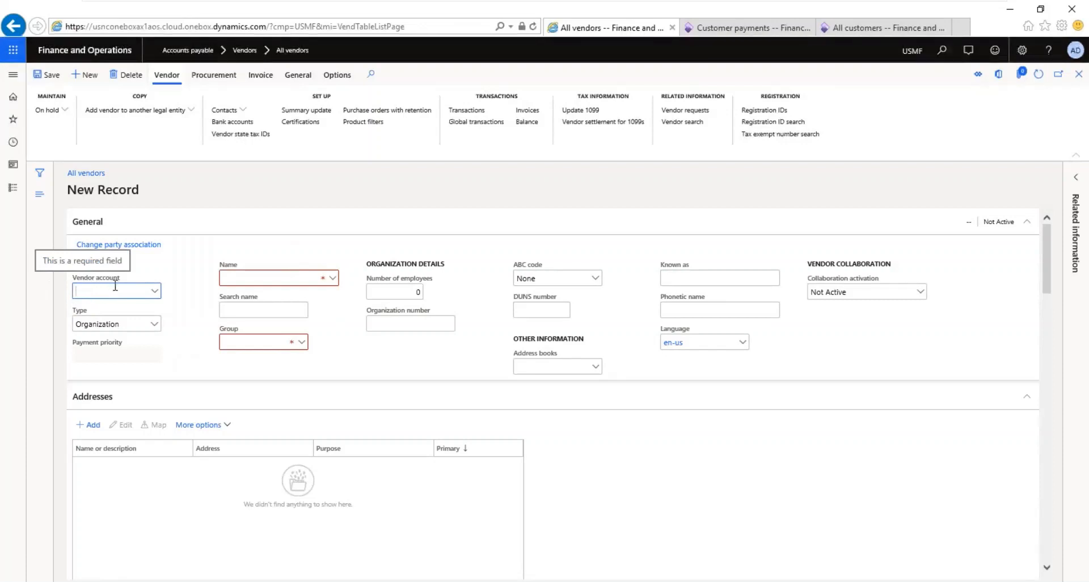
text(1018)
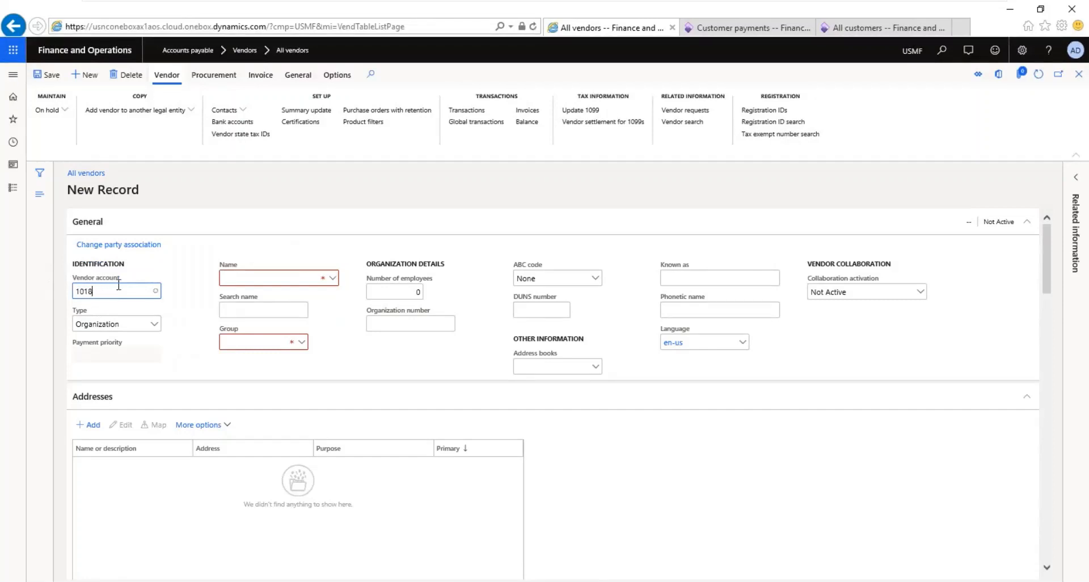
key(Tab)
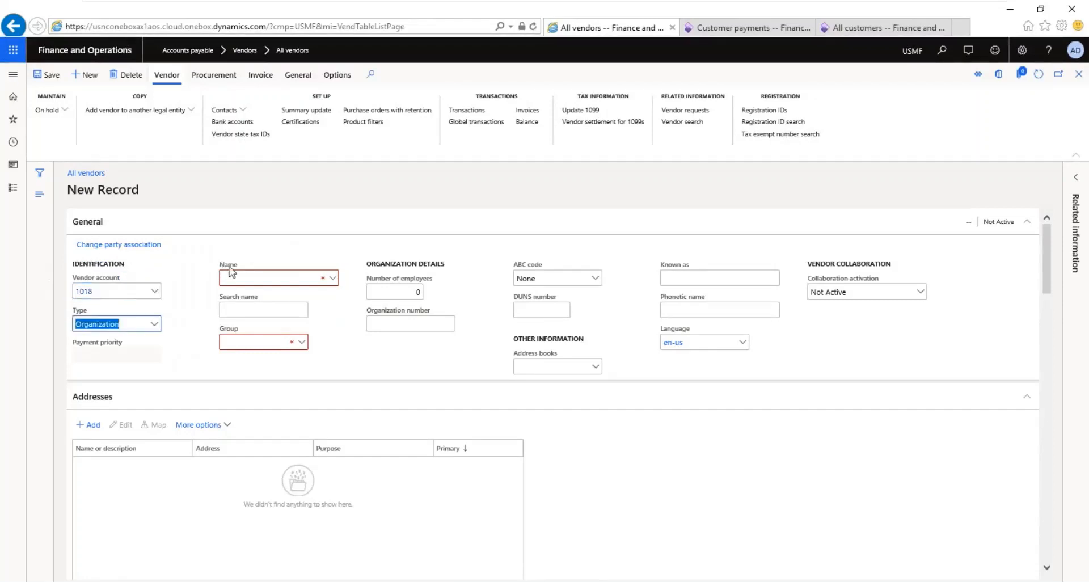
click(235, 278)
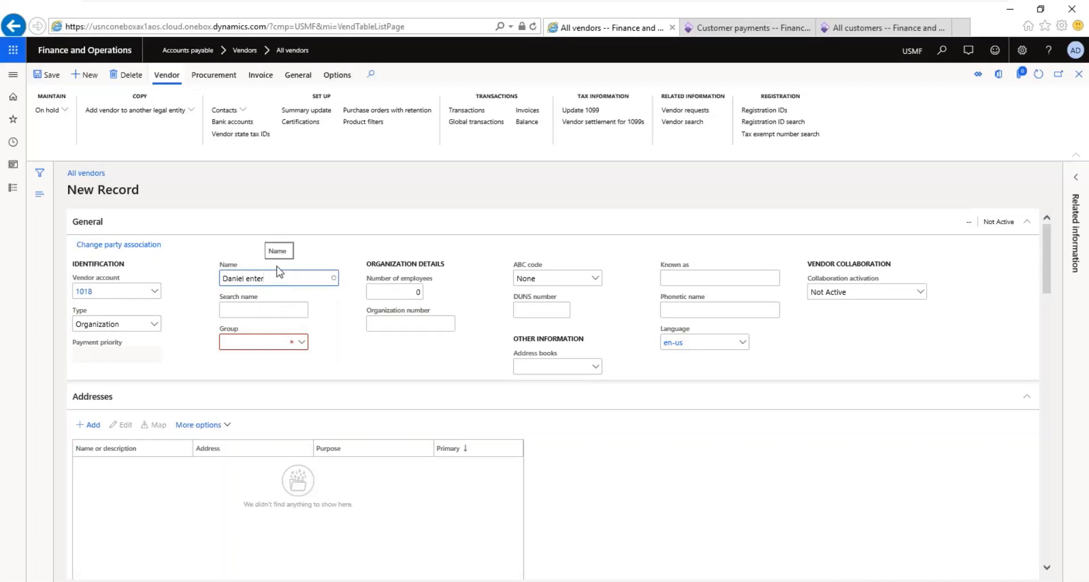
text(prises)
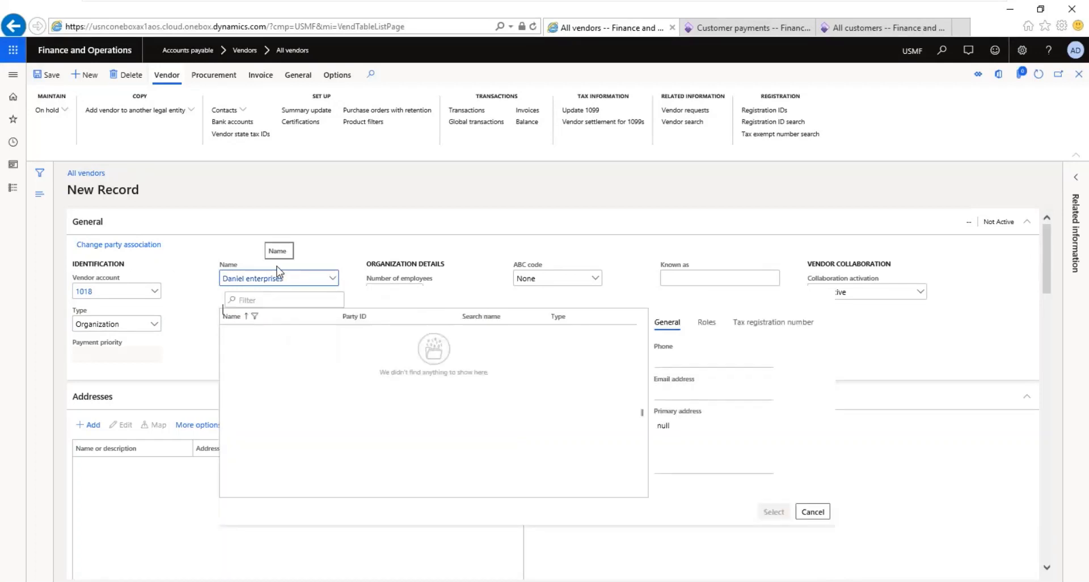
key(Tab)
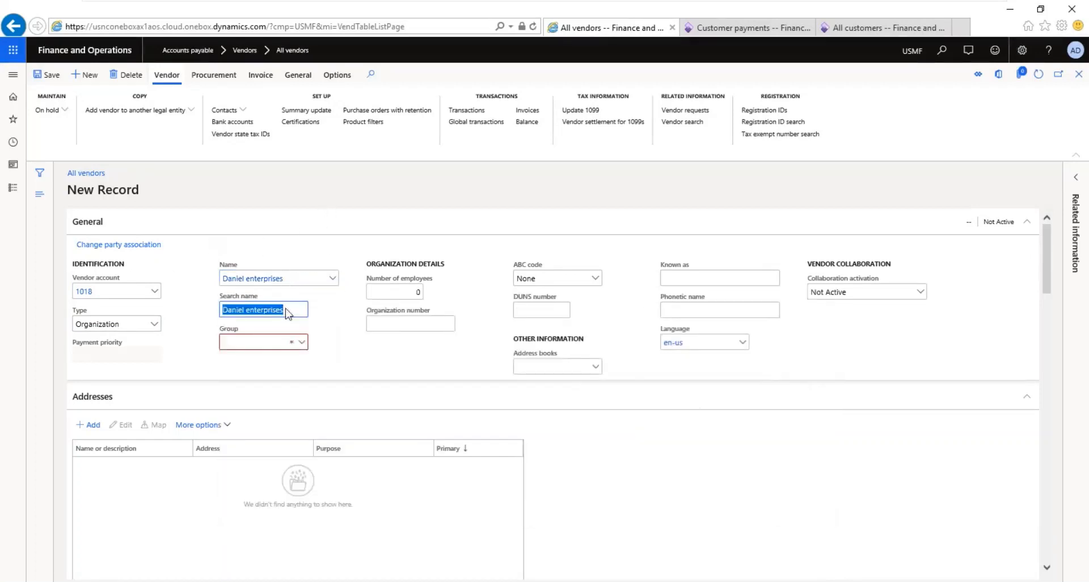
Assign the new vendor to vendor group 10, Parts vendors.
click(304, 342)
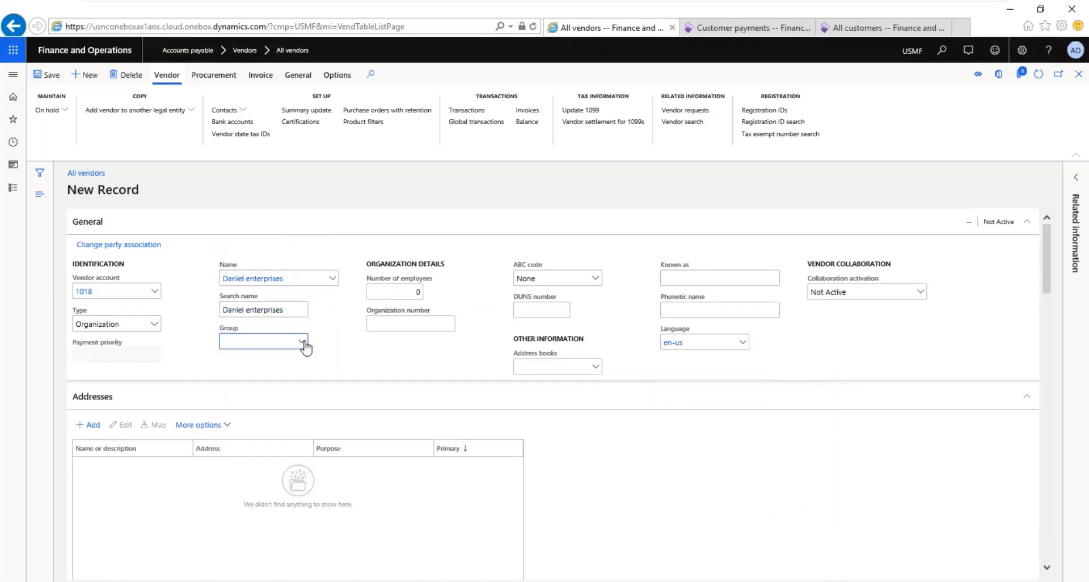
click(303, 342)
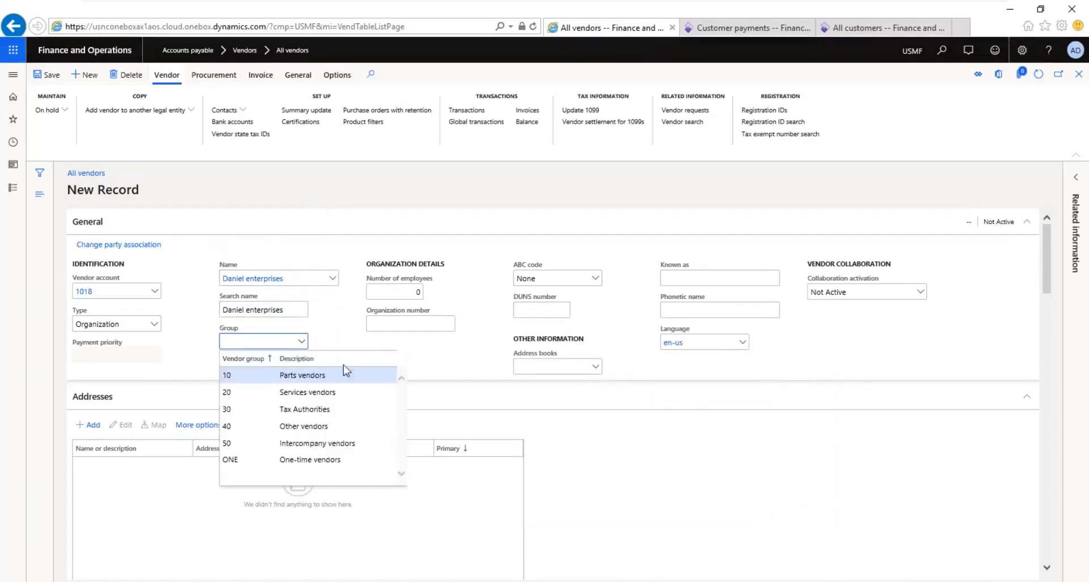
key(Return)
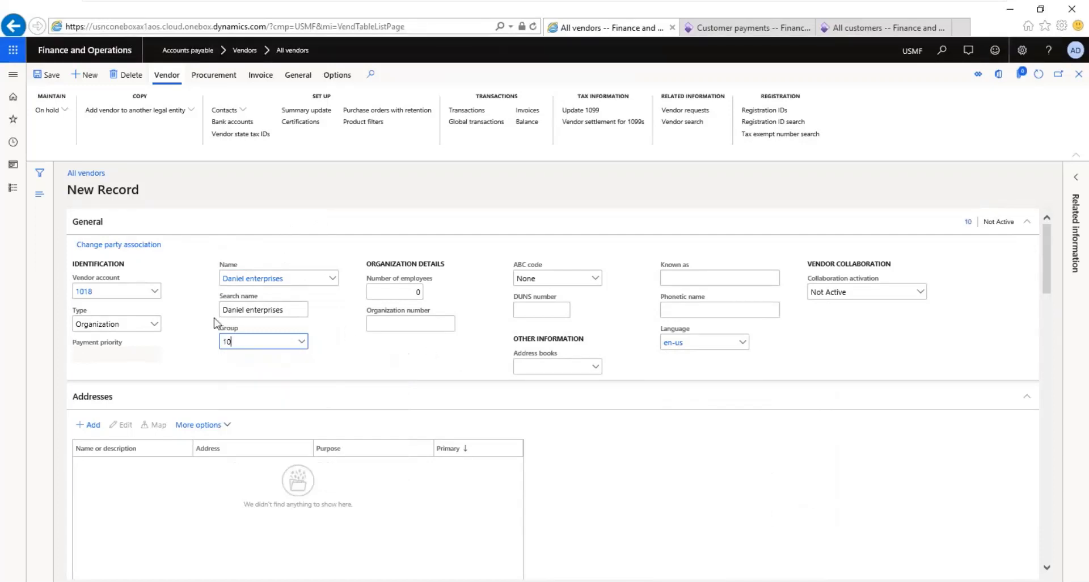
click(171, 300)
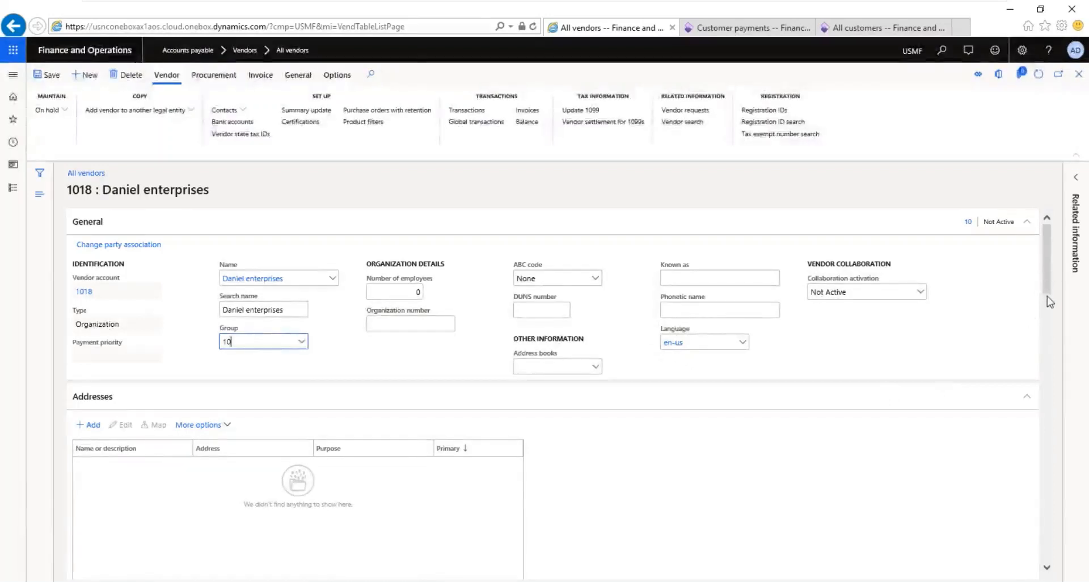
Check the default terms of payment in the Daniel enterprises vendor's Payment section.
drag(1053, 270, 1055, 414)
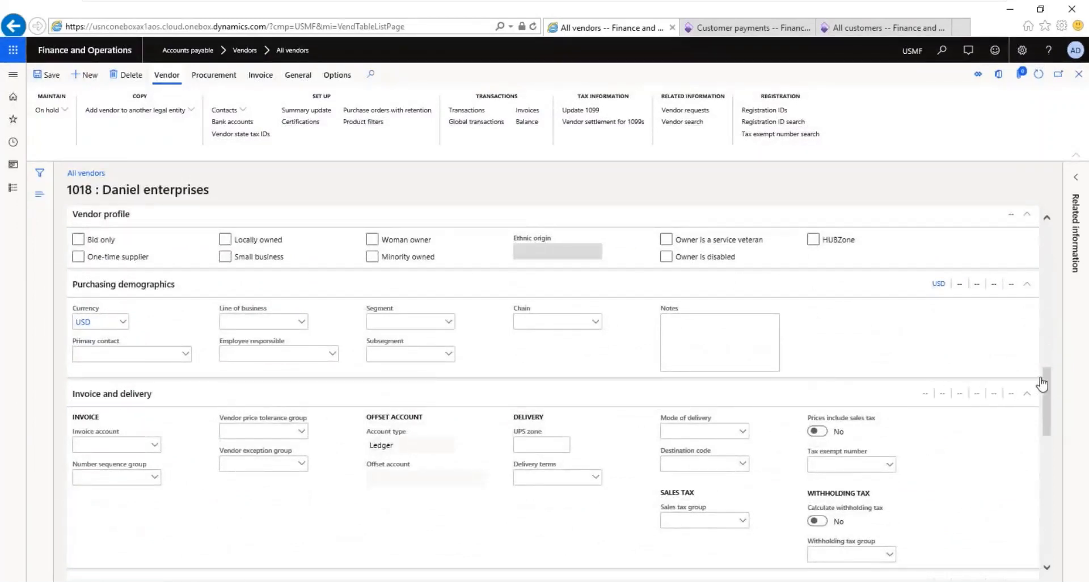
drag(1048, 380, 1050, 473)
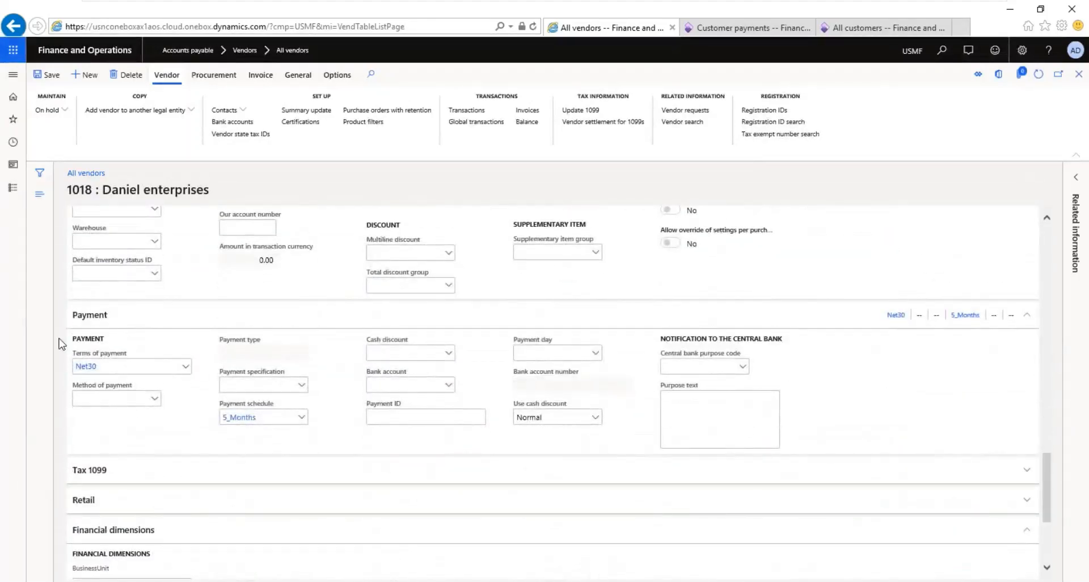
drag(1048, 474, 1020, 245)
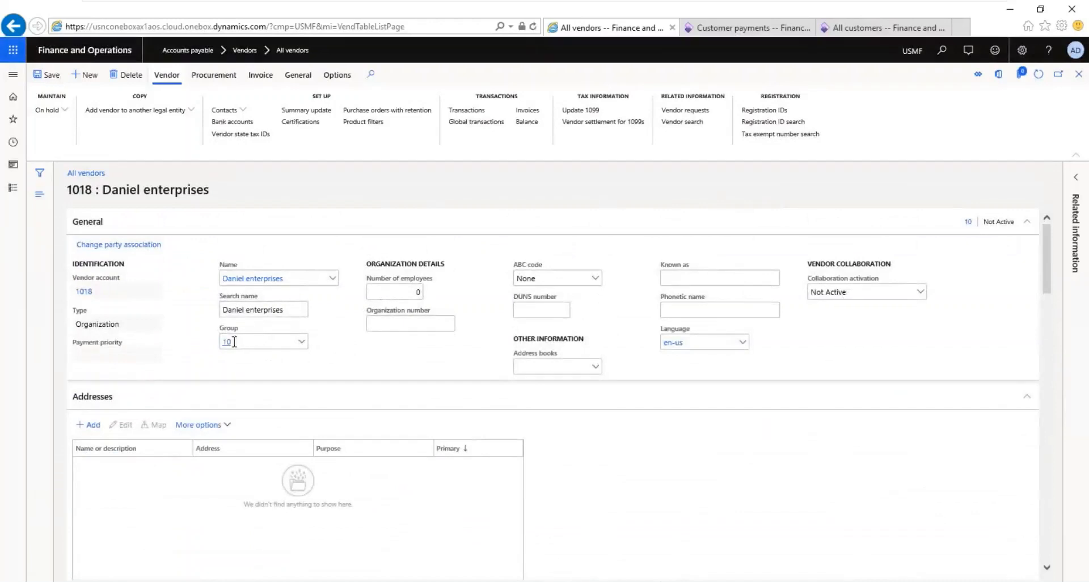
Check the terms of payment set on vendor group 10, return to the Daniel enterprises vendor and save it.
click(228, 342)
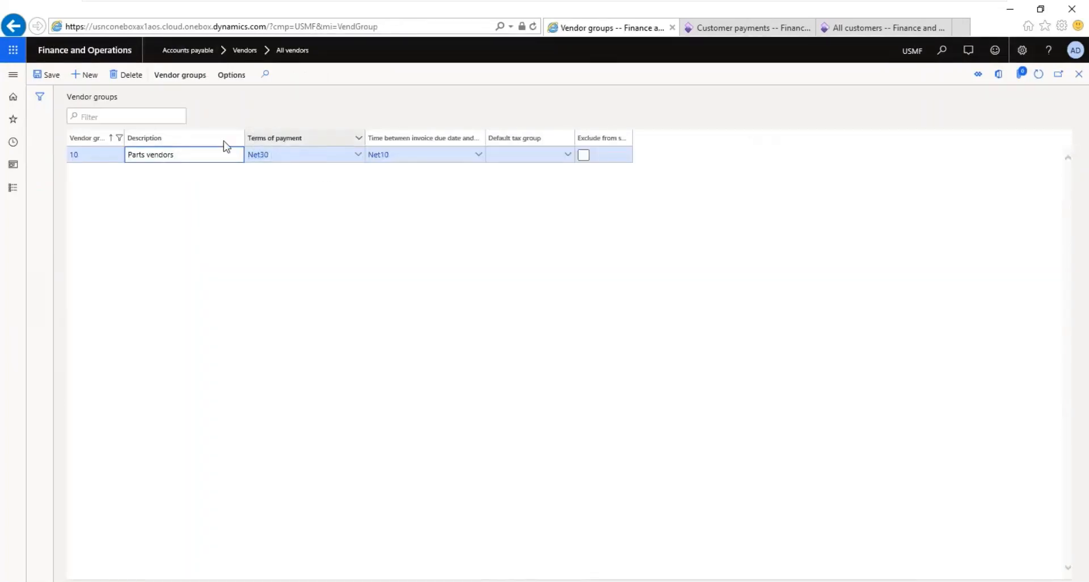
click(1080, 78)
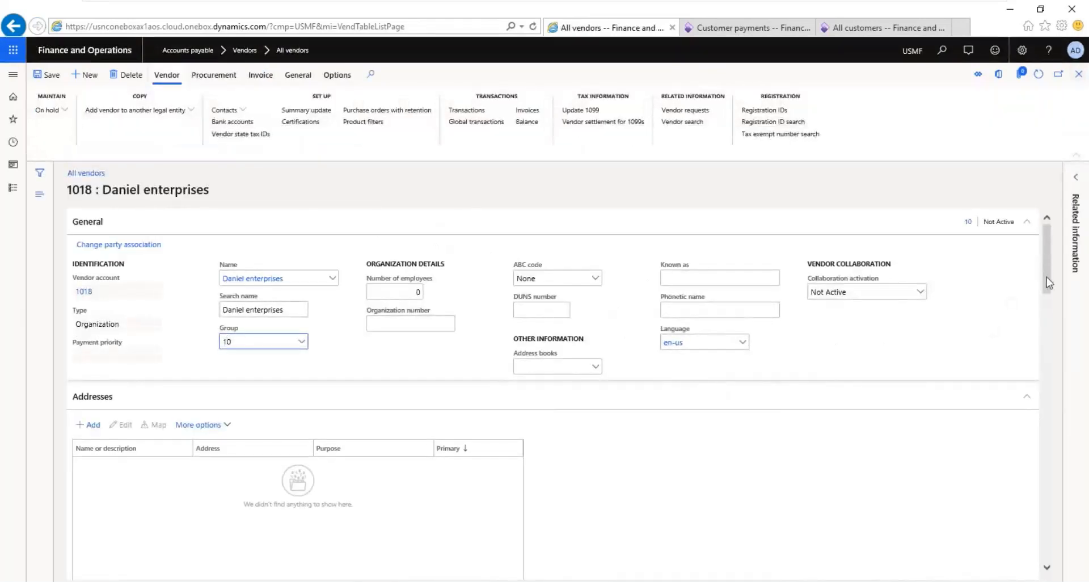
drag(1046, 278, 1048, 519)
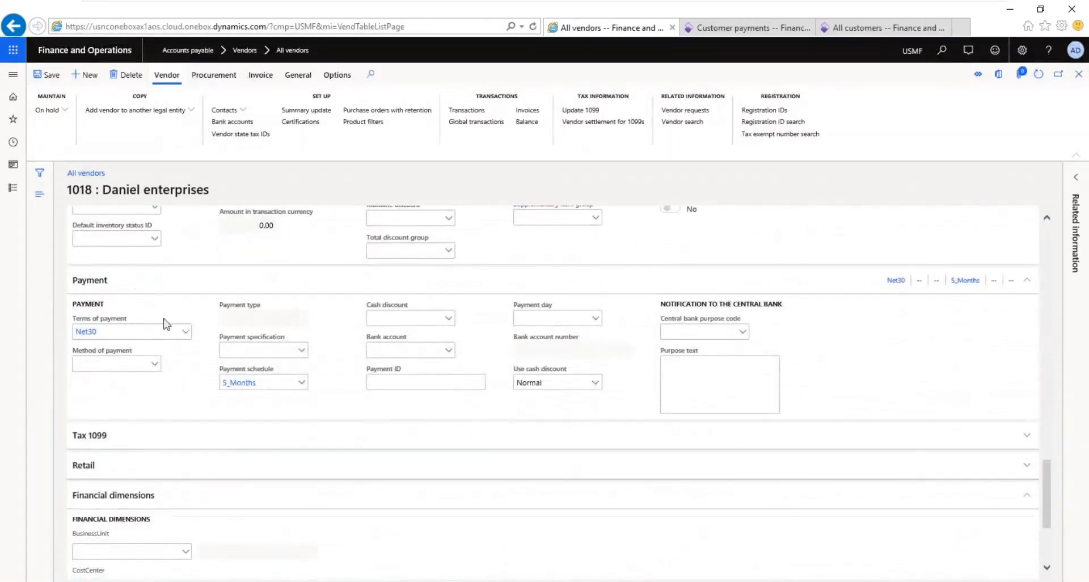
click(51, 76)
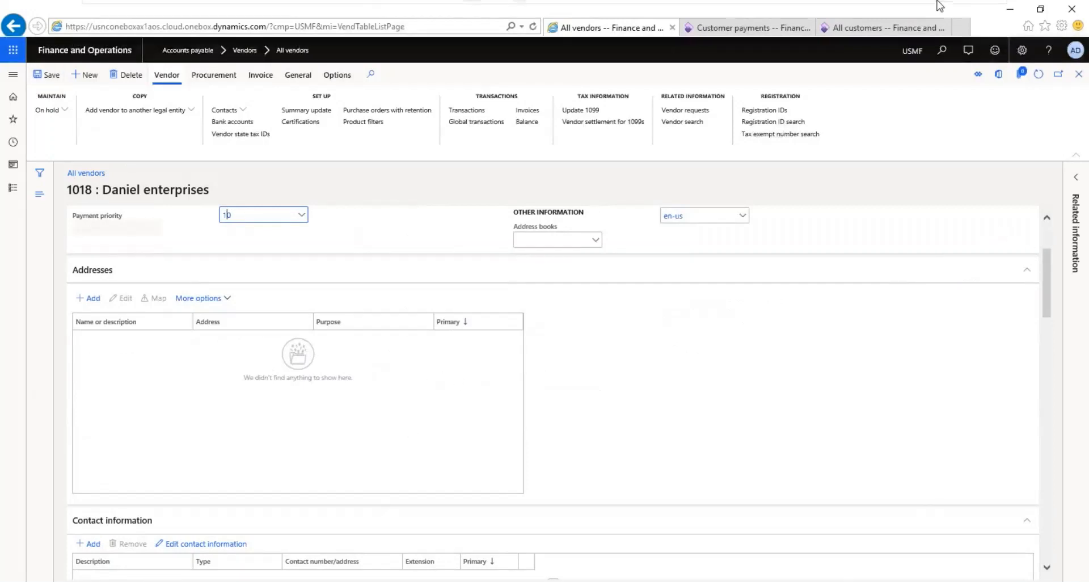
Switch to Photos and examine the vendor and customer flows in the Organization.png diagram.
click(959, 12)
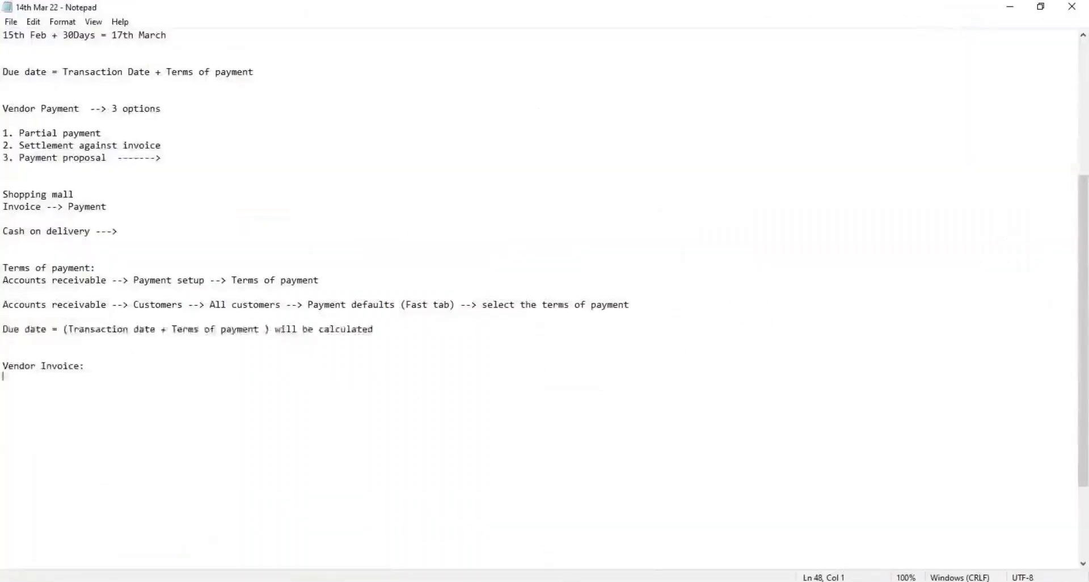
mouse_move(584, 574)
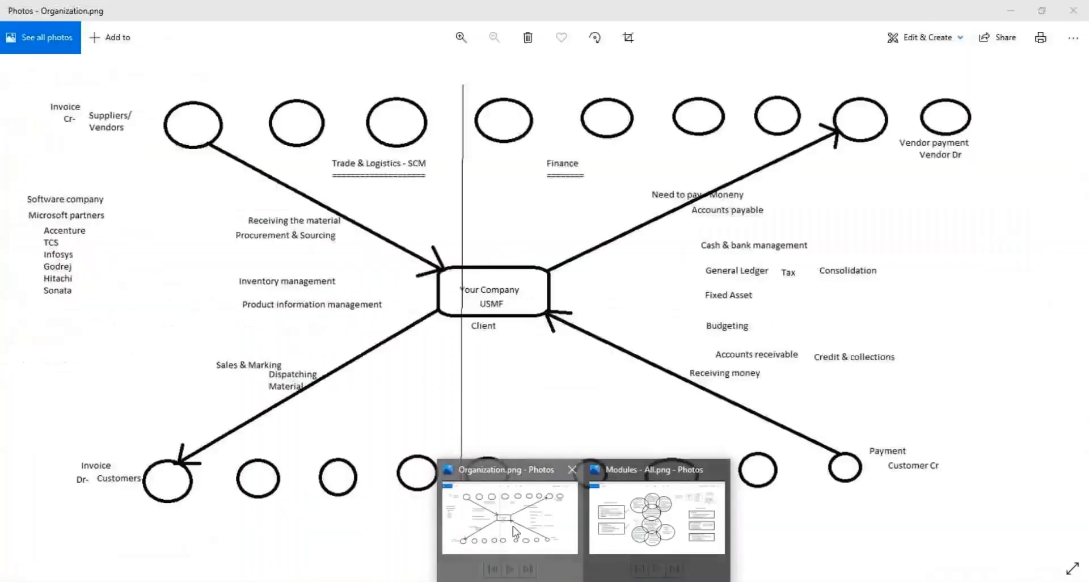
click(515, 532)
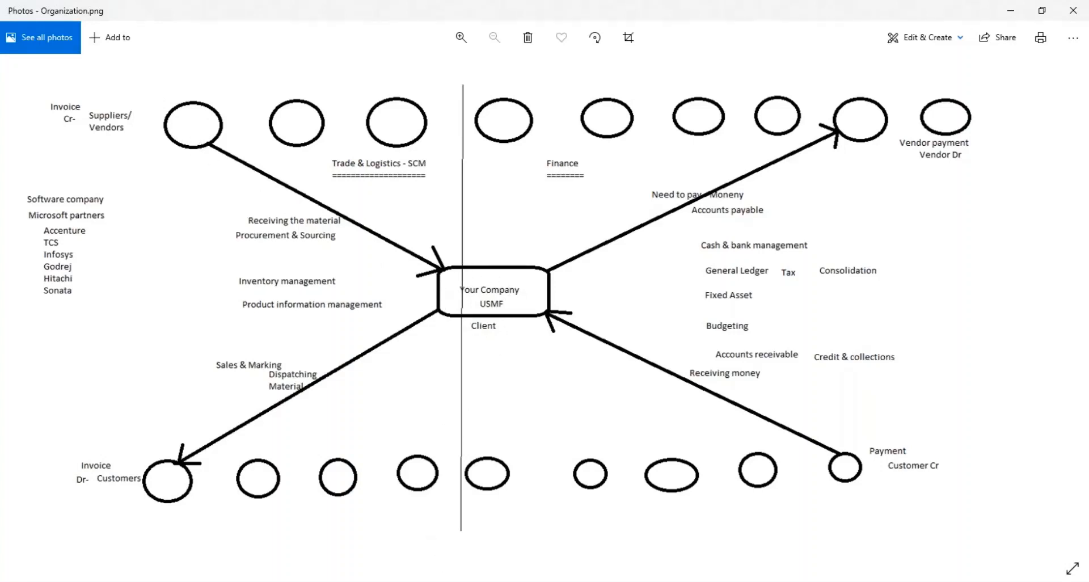
Switch back to Finance and Operations and review the Payment section of the Daniel enterprises vendor.
key(alt+Tab)
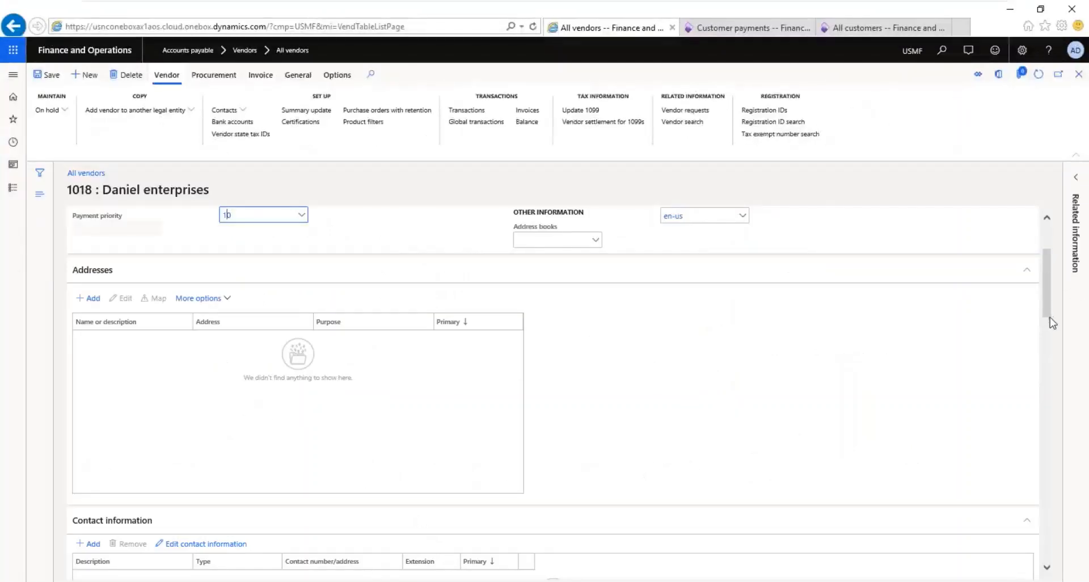
scroll(1050, 338, down, 8)
scroll(1050, 335, up, 7)
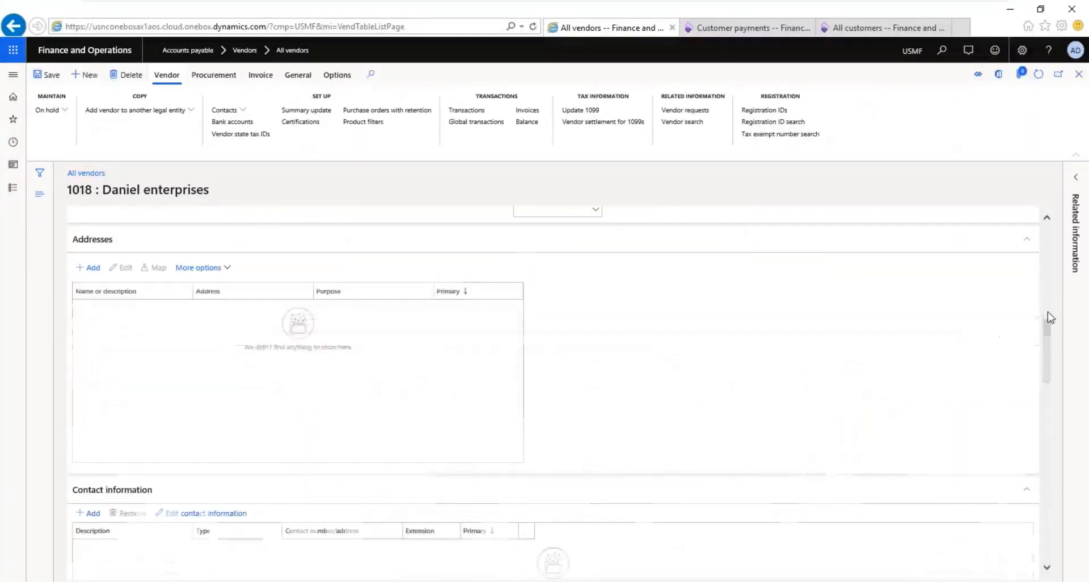
drag(1050, 330, 1063, 516)
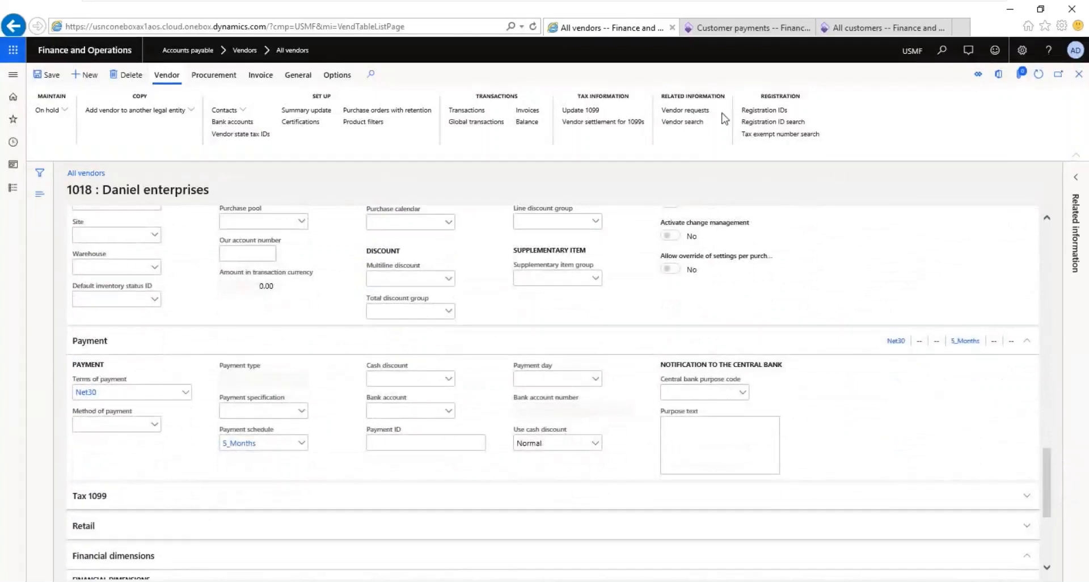
In the browser page showing Customer payments, open the Invoice journal page from the Accounts payable invoices.
click(750, 29)
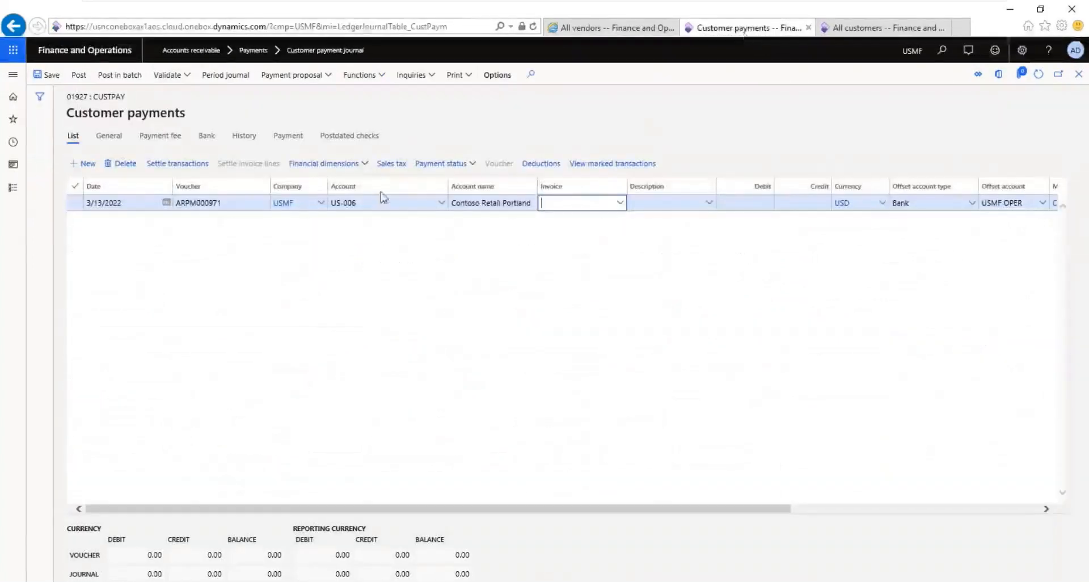
click(12, 190)
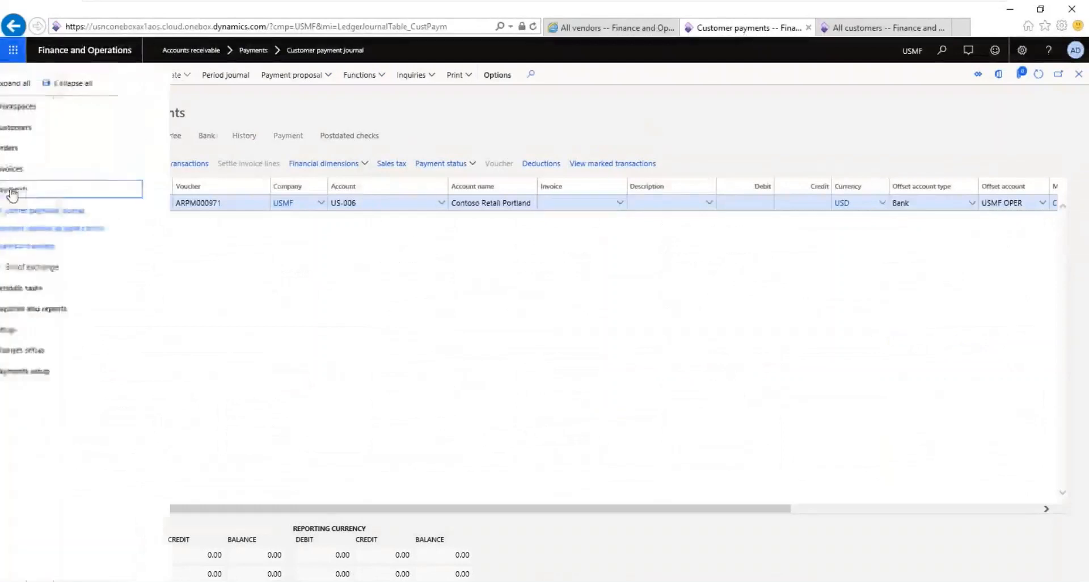
click(59, 213)
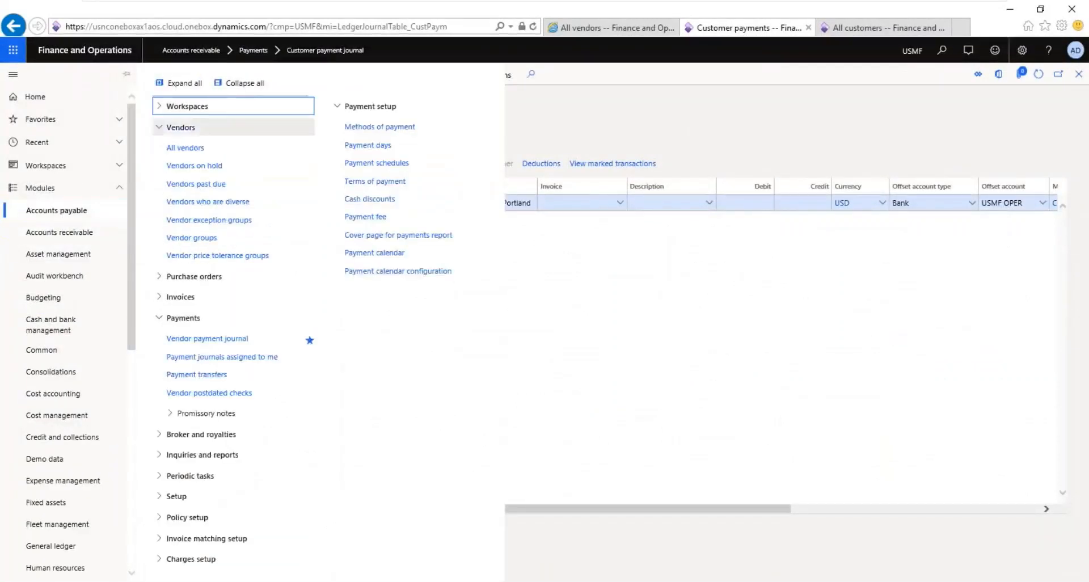
click(245, 83)
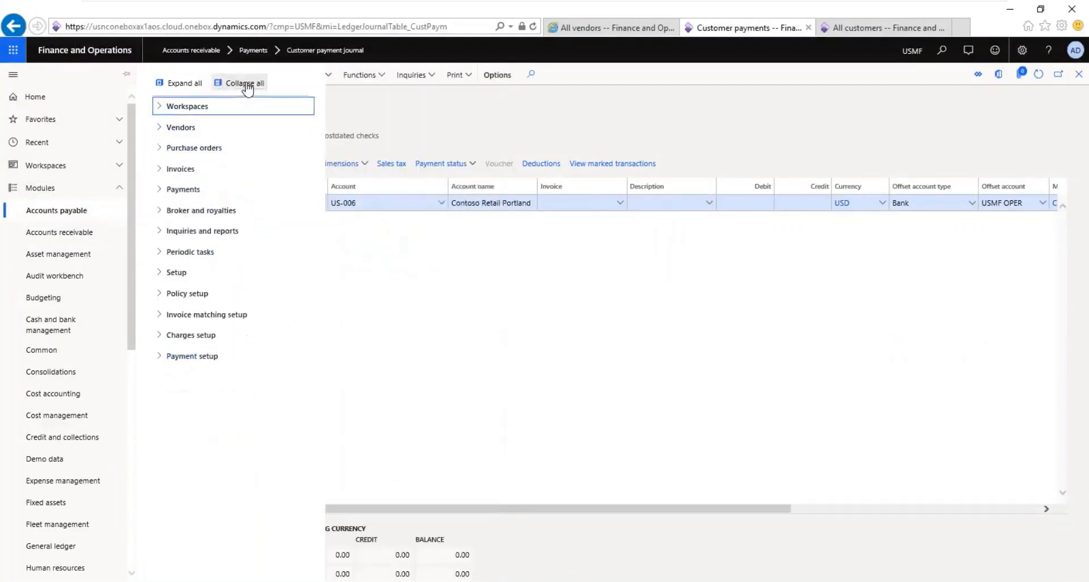
click(188, 172)
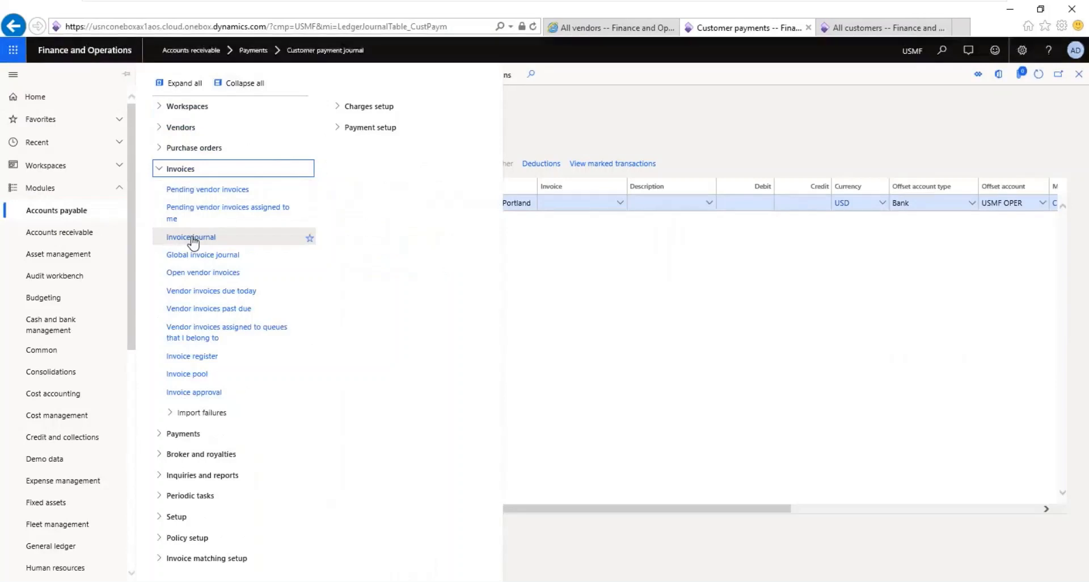
click(191, 238)
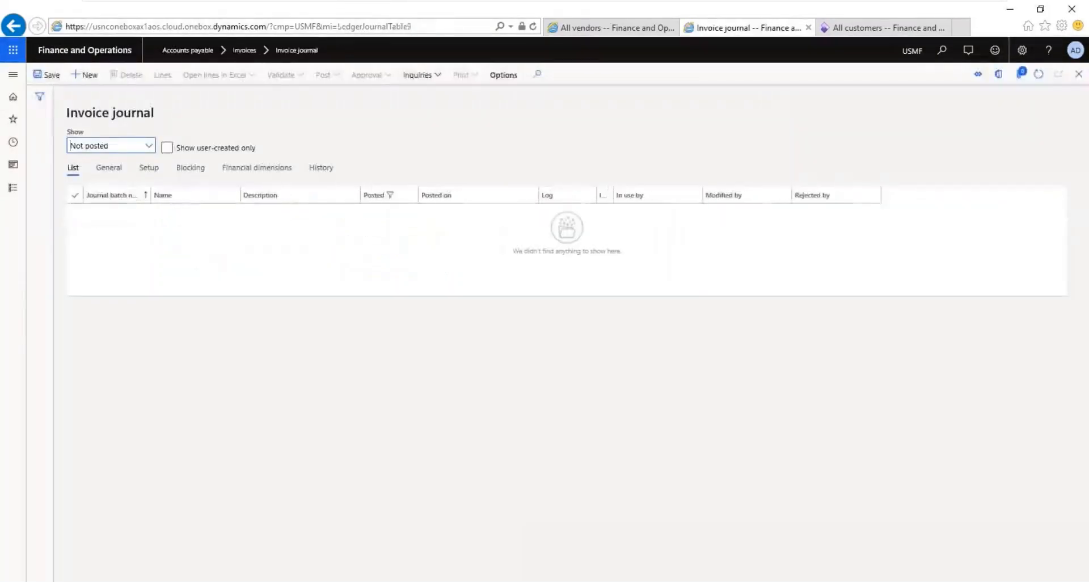
Create a new invoice journal with the name APInvoice and open its lines.
click(84, 74)
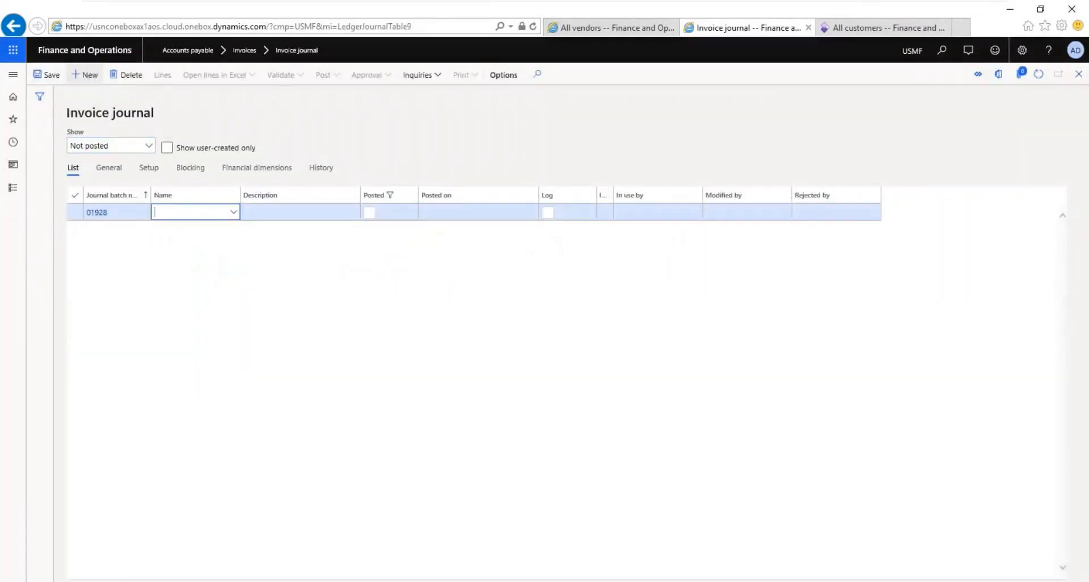
click(234, 214)
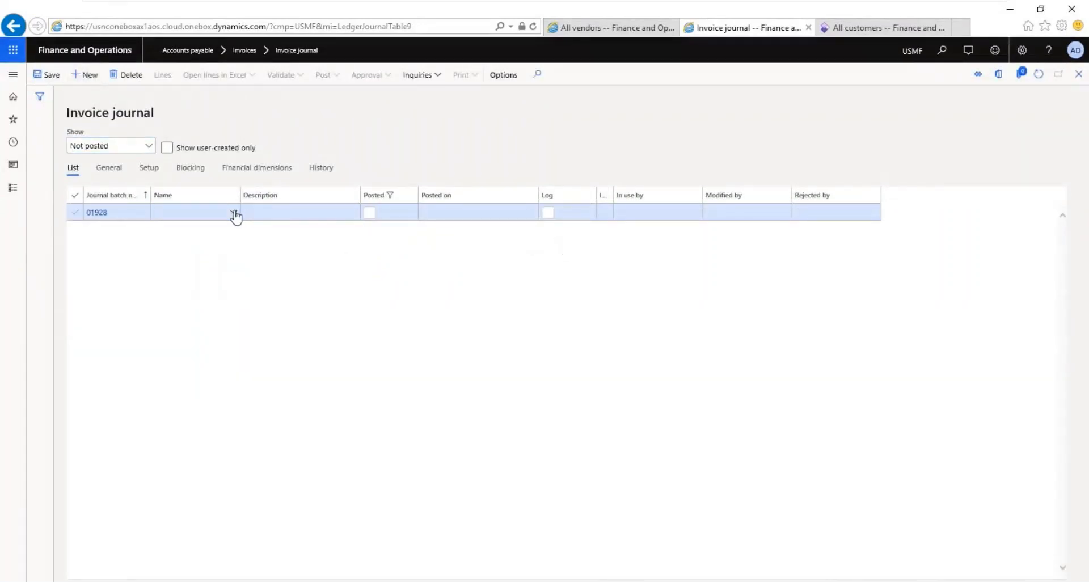
click(233, 213)
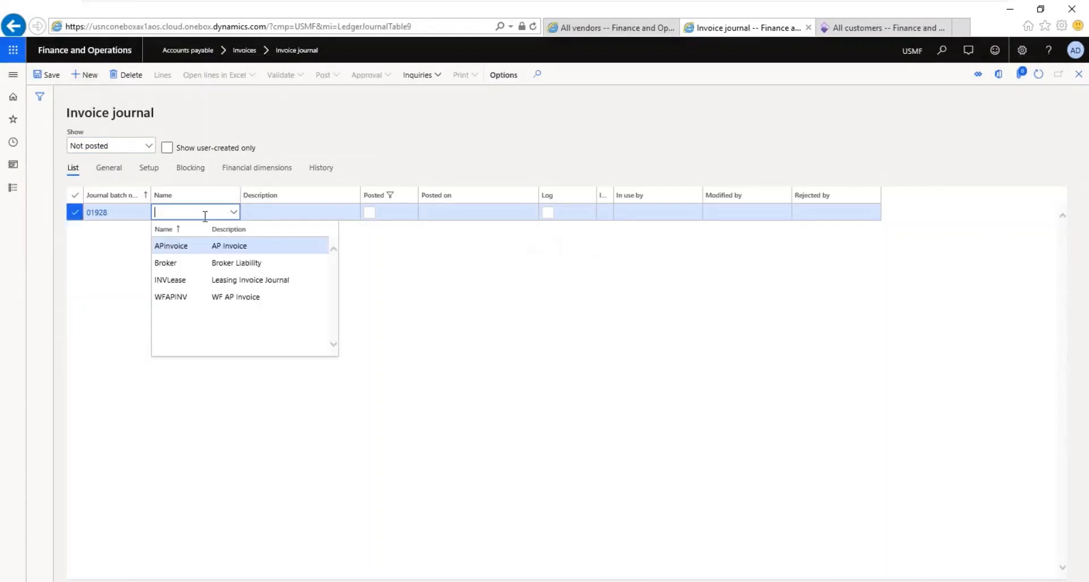
click(197, 248)
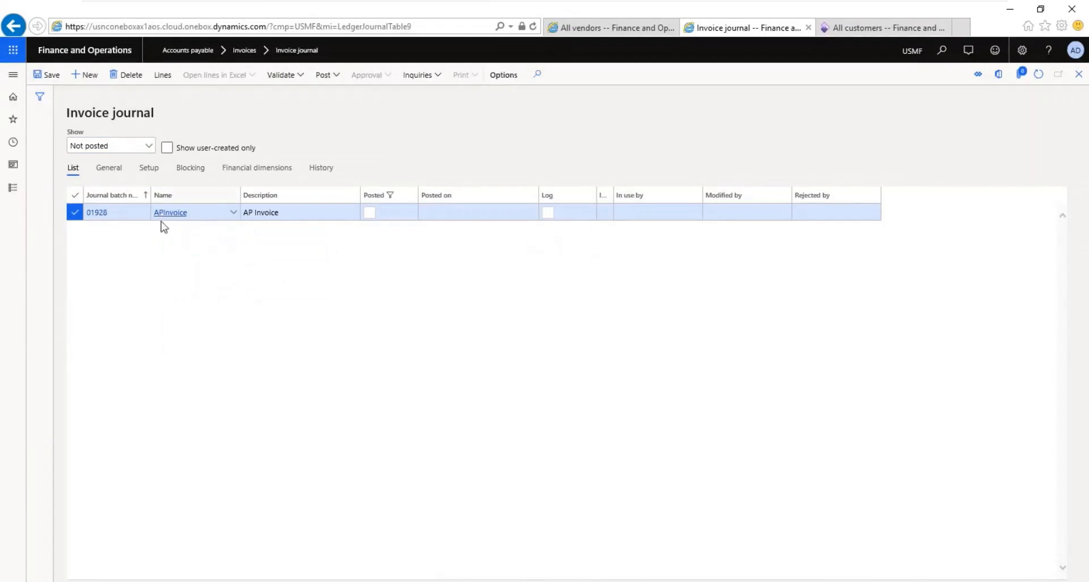
click(162, 76)
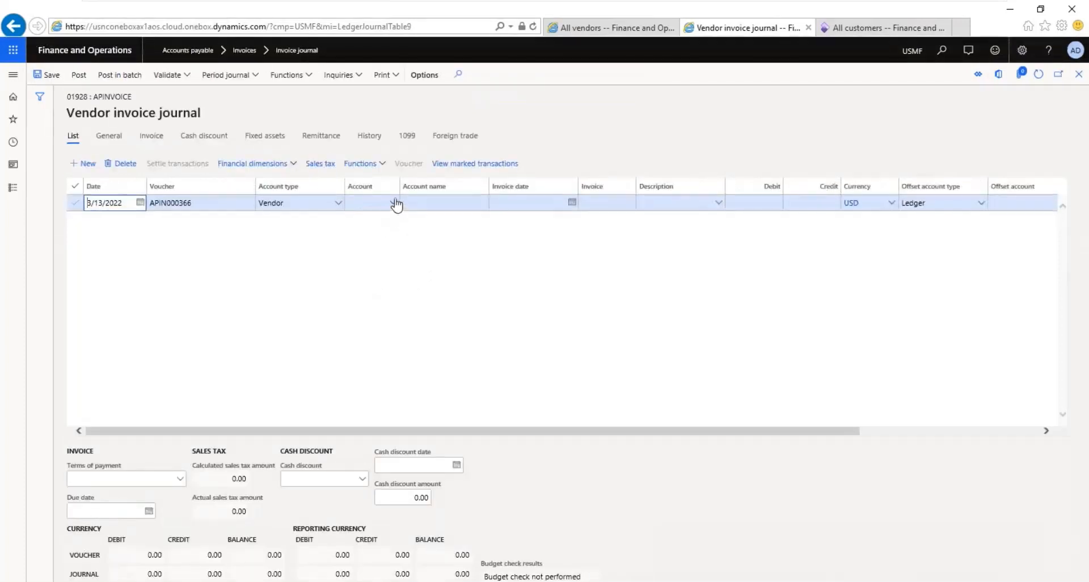
Set the vendor account on the empty journal line to Daniel enterprises.
click(375, 202)
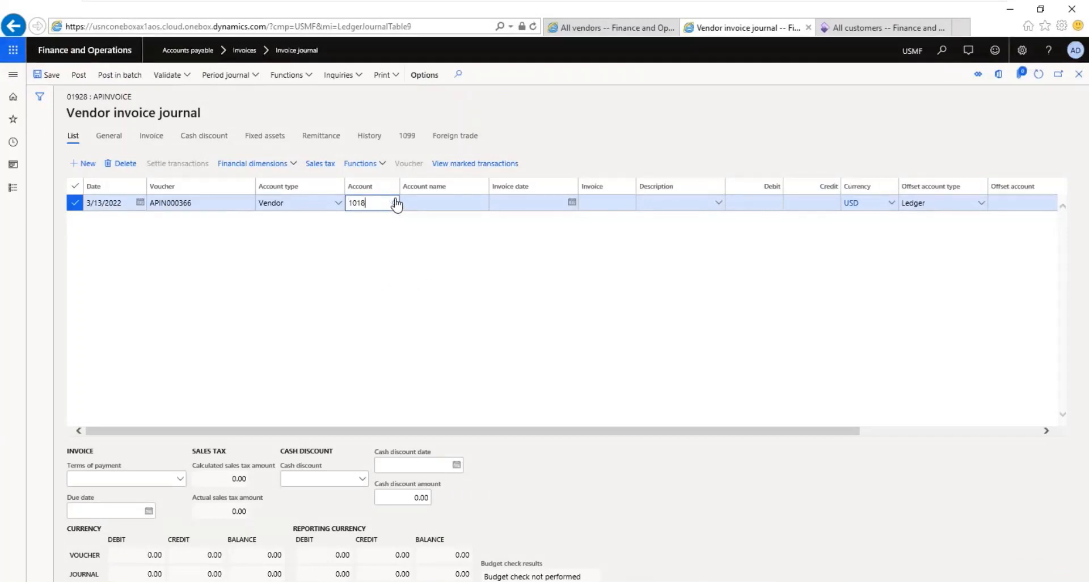
click(394, 203)
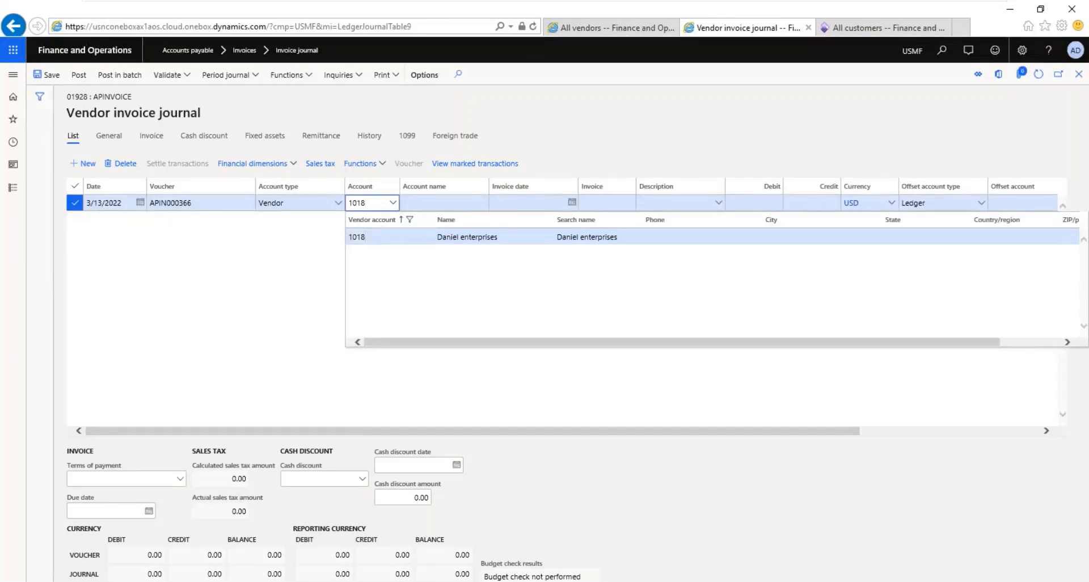
key(Tab)
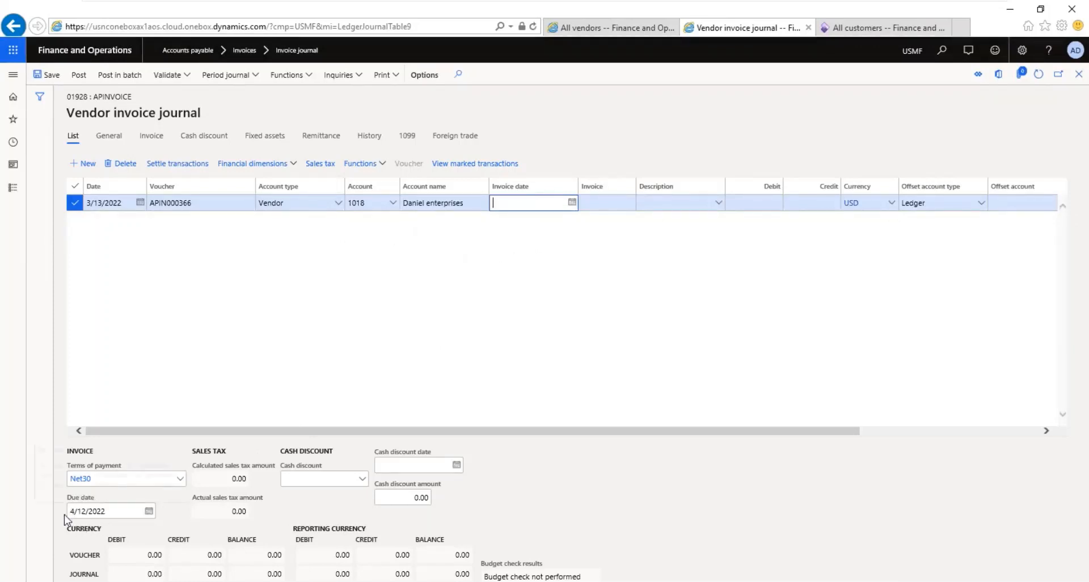
Change the journal line's terms of payment to 1Month and check the due date.
mouse_move(85, 516)
click(180, 480)
click(180, 480)
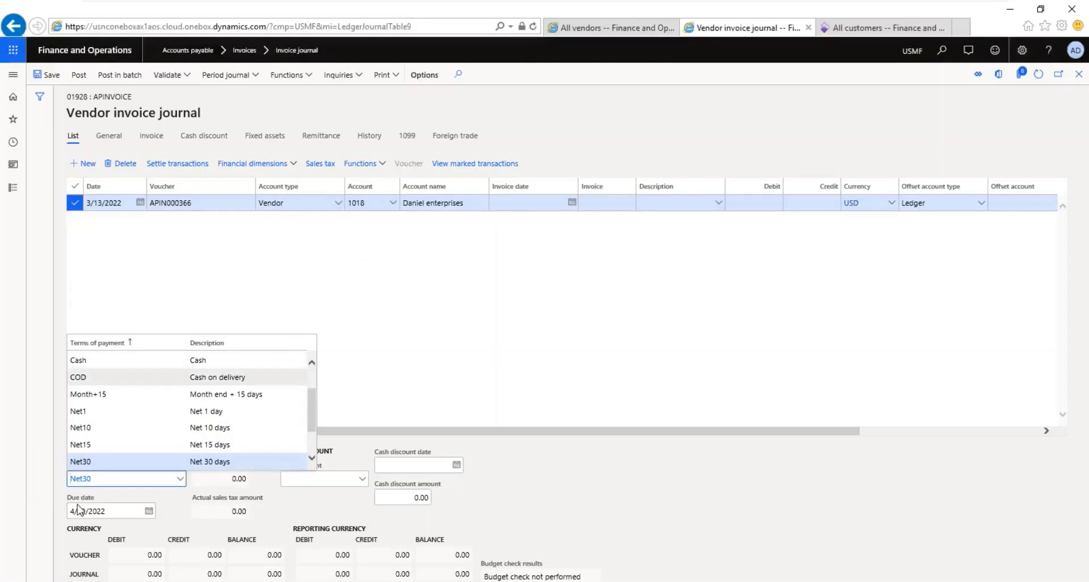
scroll(316, 380, up, 1)
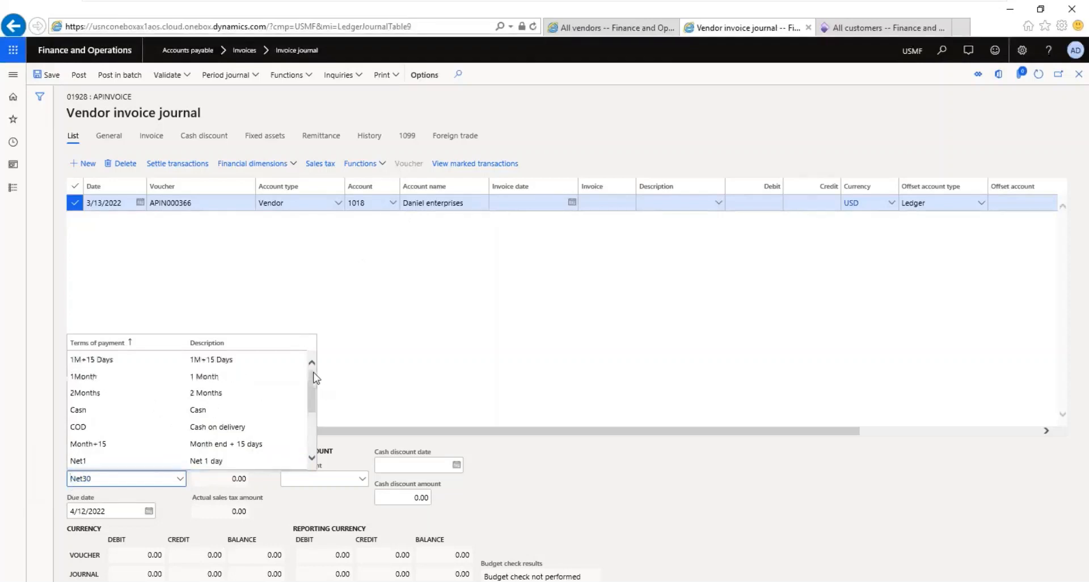
click(131, 377)
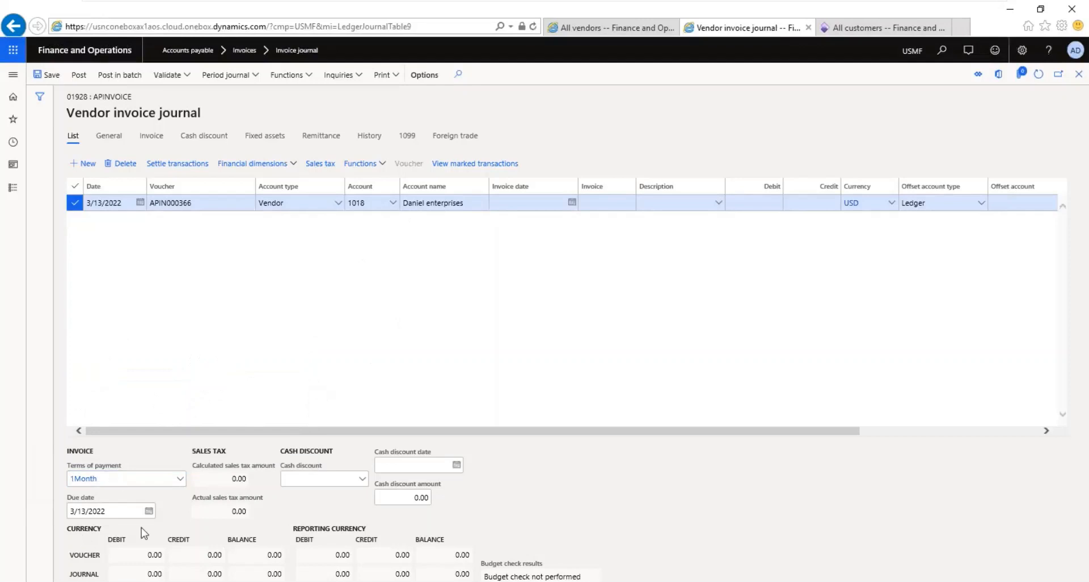
click(515, 202)
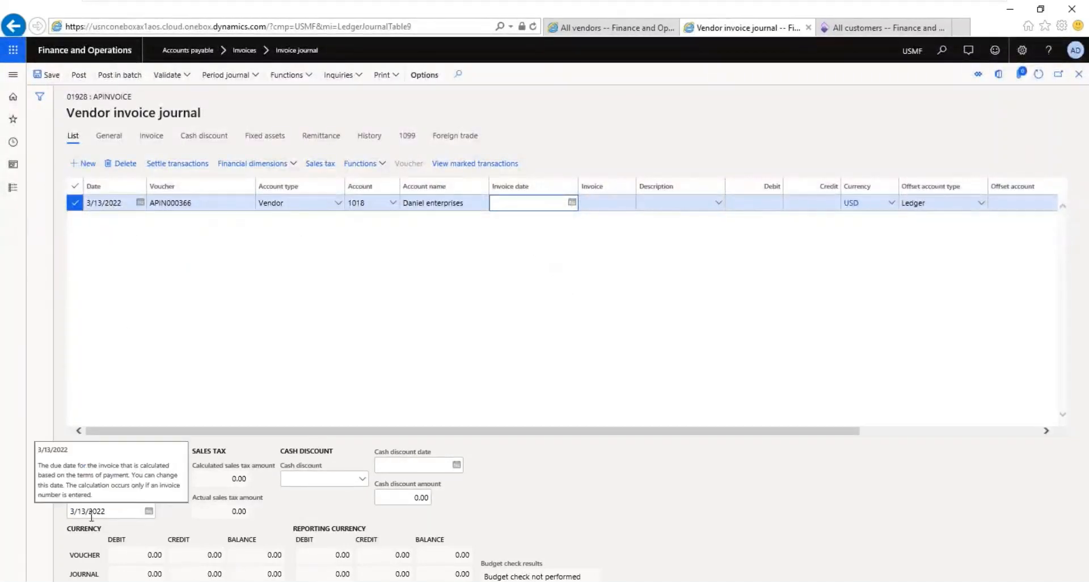
click(211, 310)
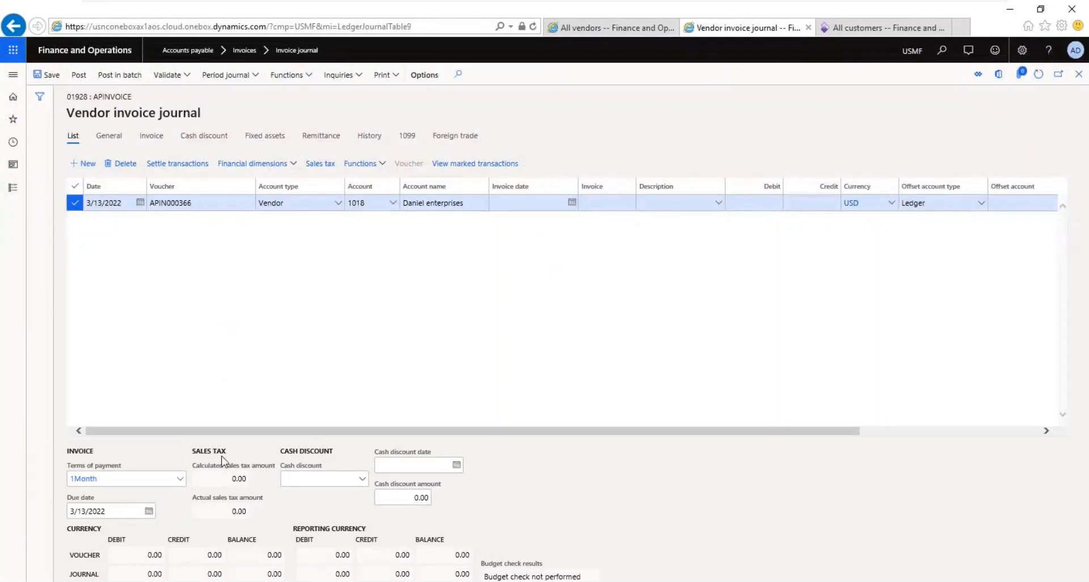
click(523, 203)
key(Tab)
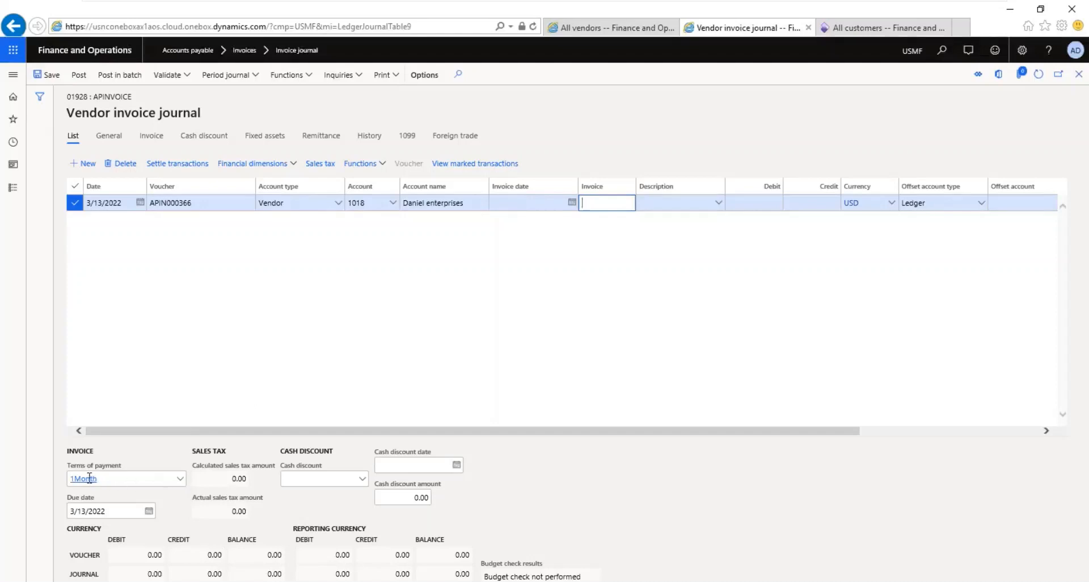
Open the 1Month terms of payment from the journal line, examine the months in its setup, and return to the journal.
click(89, 479)
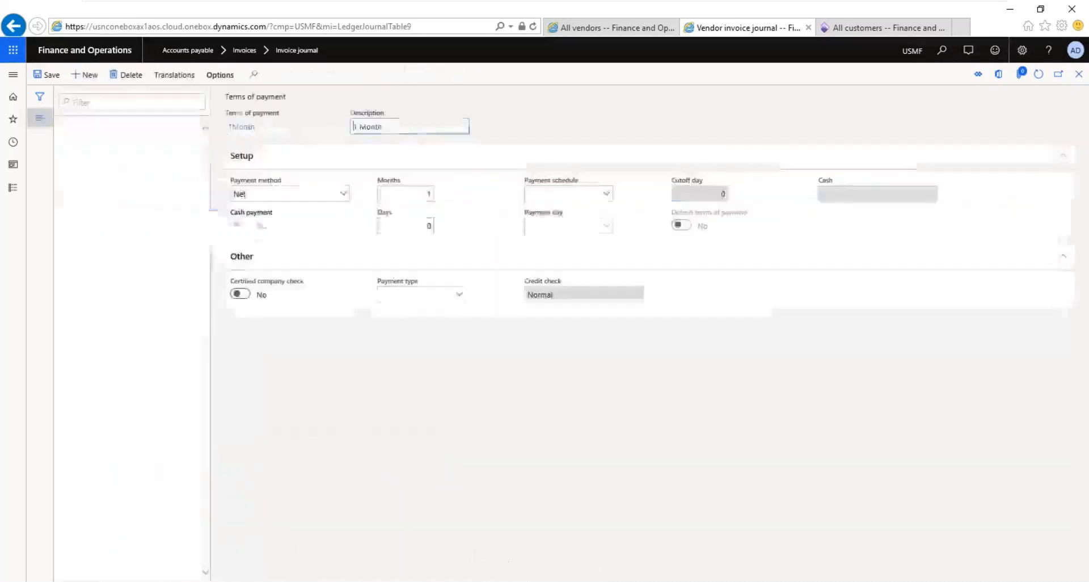
click(411, 192)
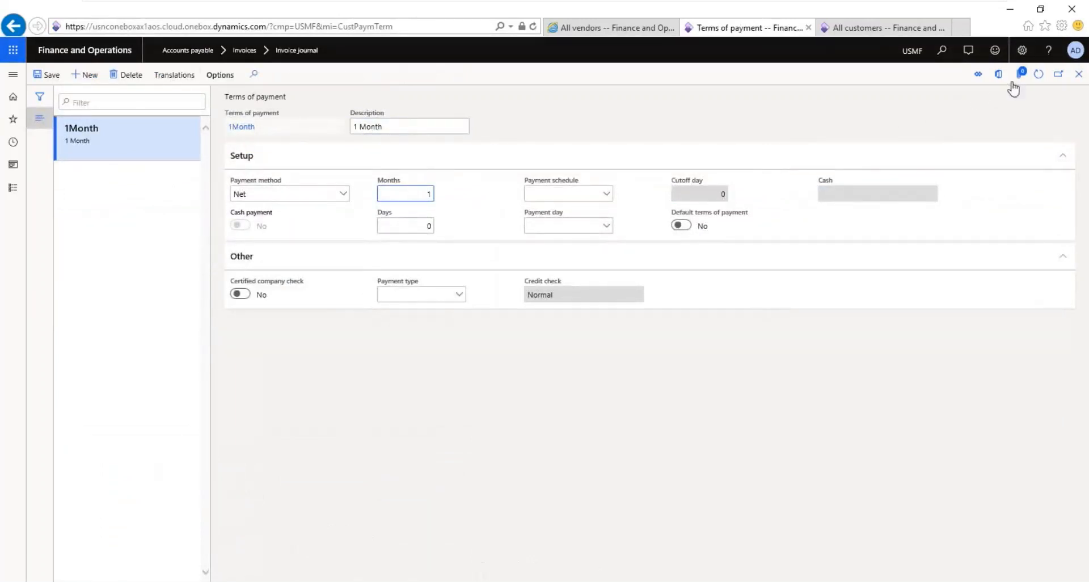
click(1078, 75)
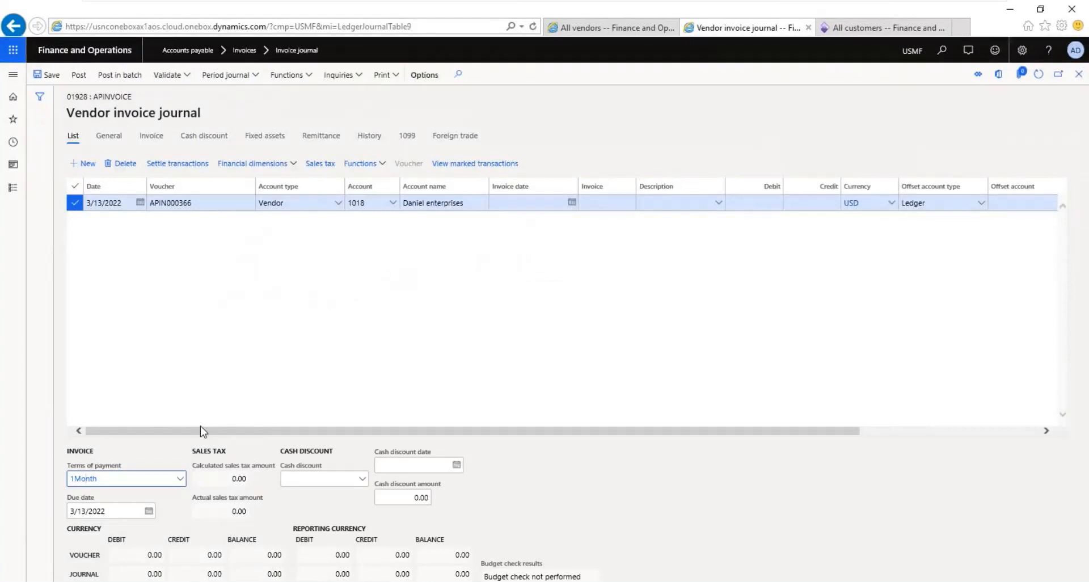
key(Tab)
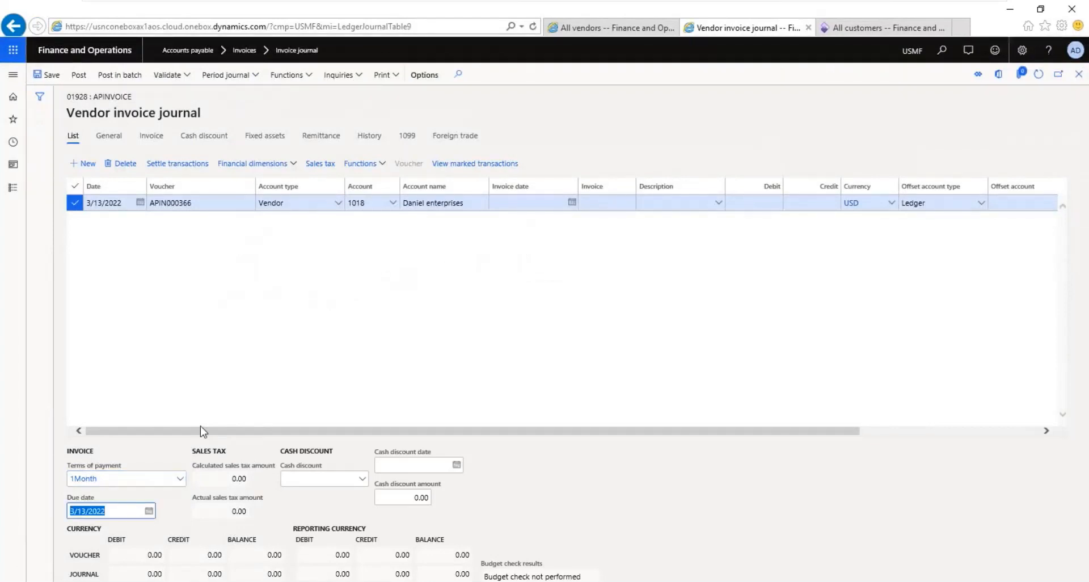
click(211, 479)
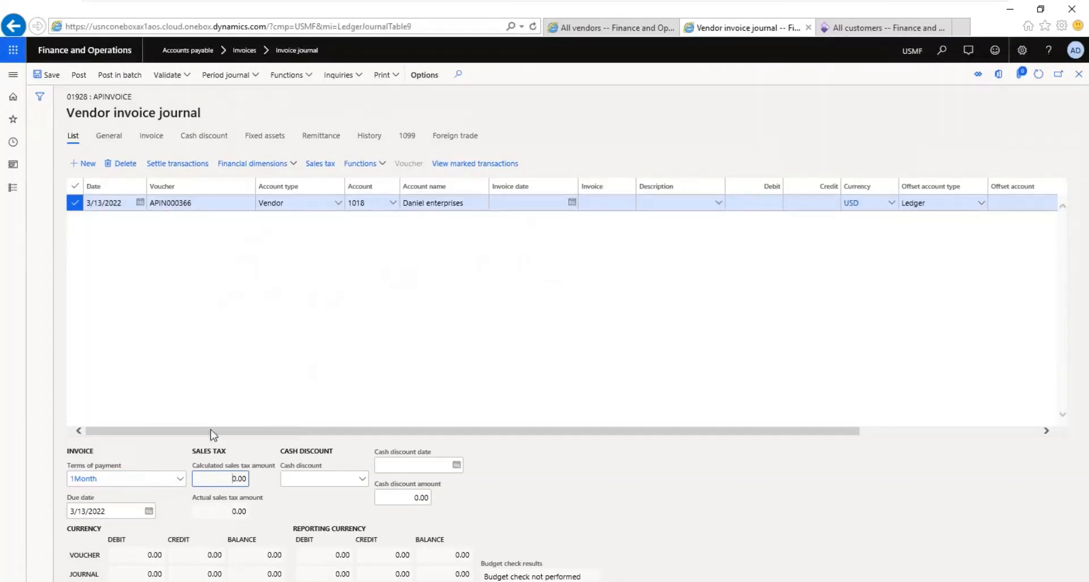
click(95, 482)
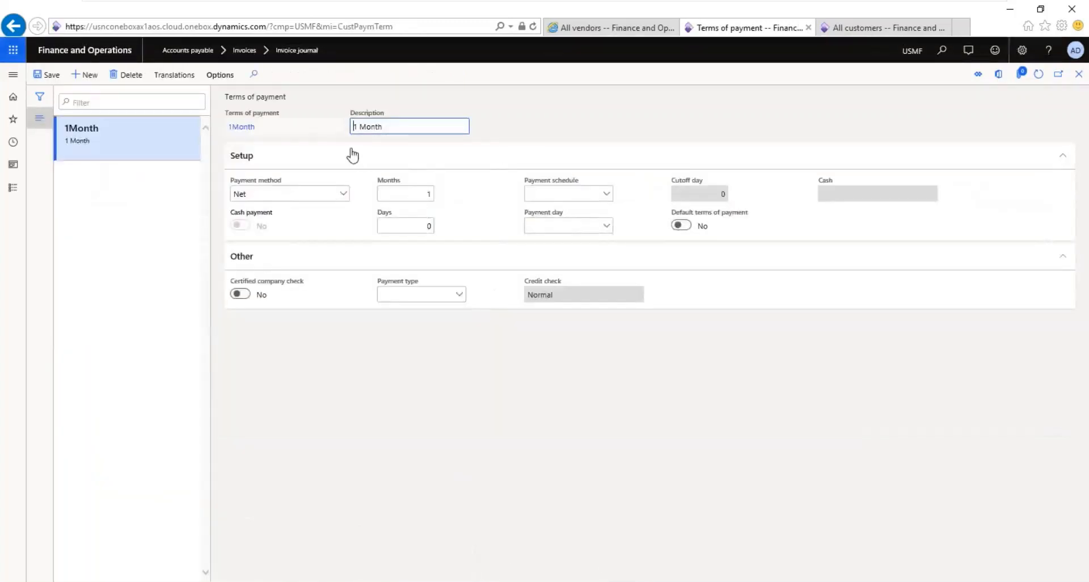
click(419, 192)
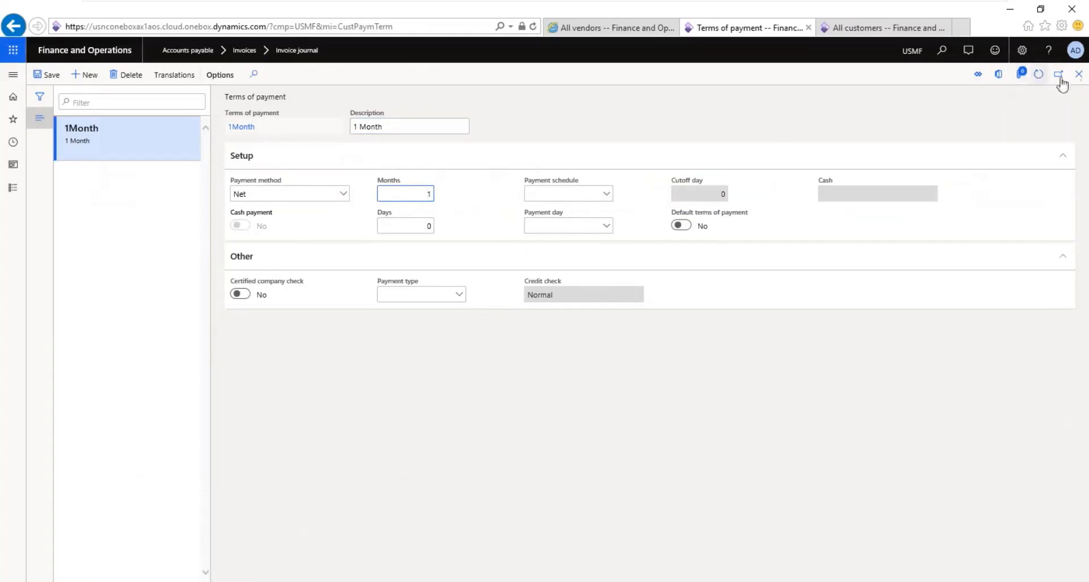
click(1079, 73)
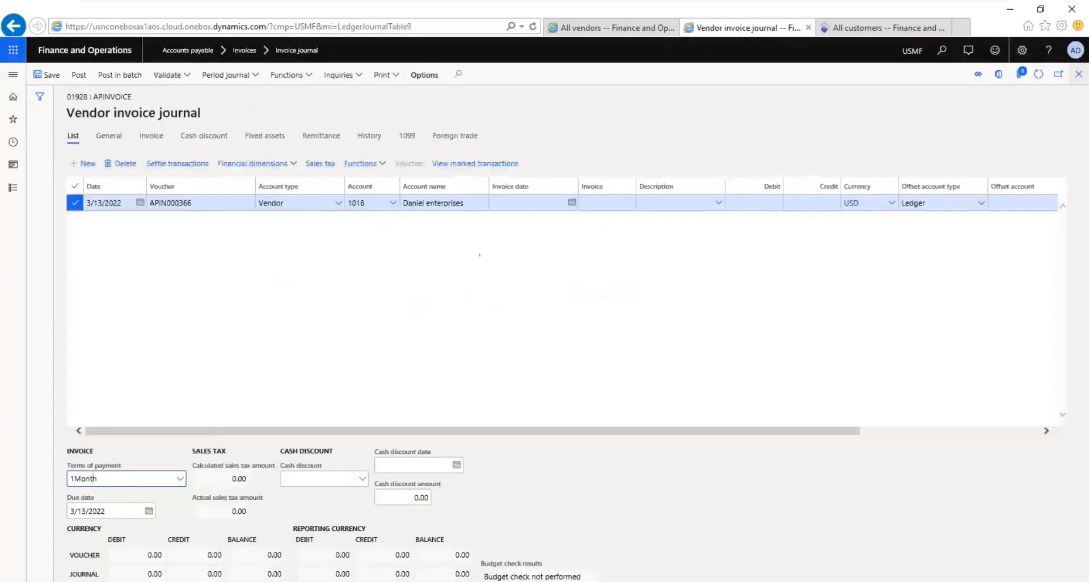
Set the line's invoice date to 3/13/2022 and refresh the vendor invoice journal.
click(509, 204)
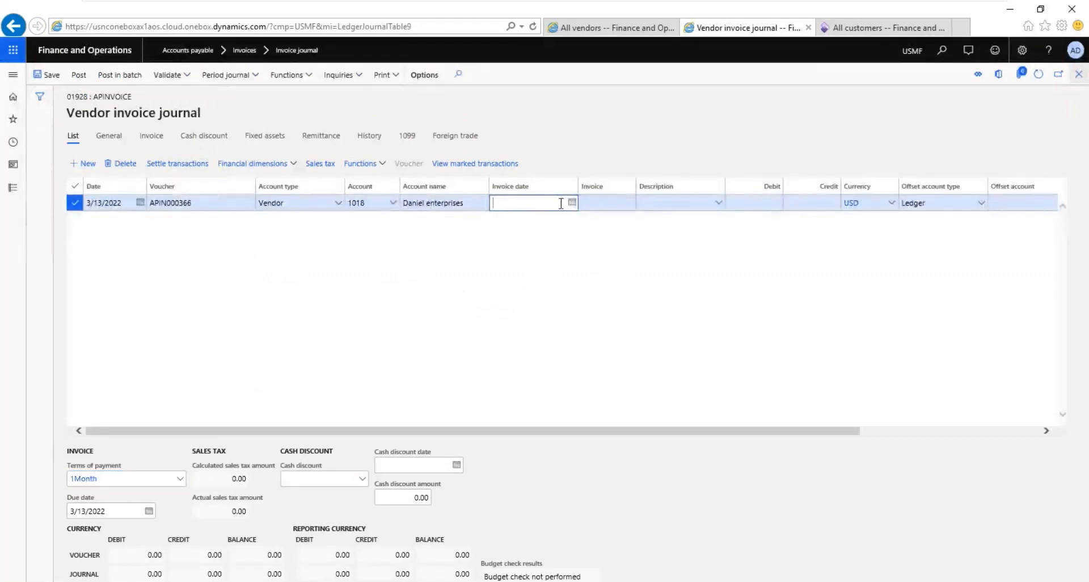
key(Tab)
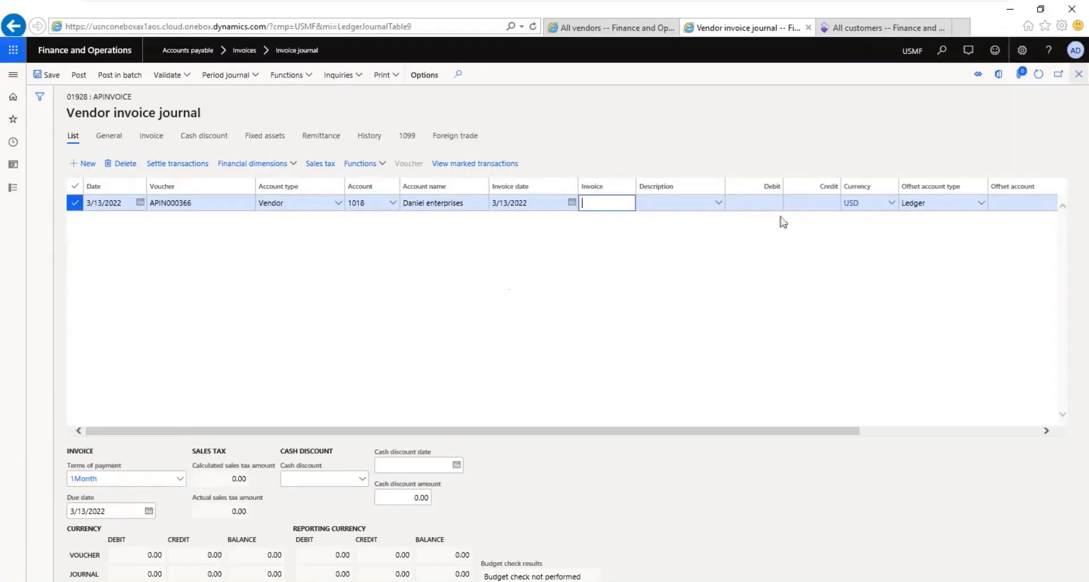
click(1039, 74)
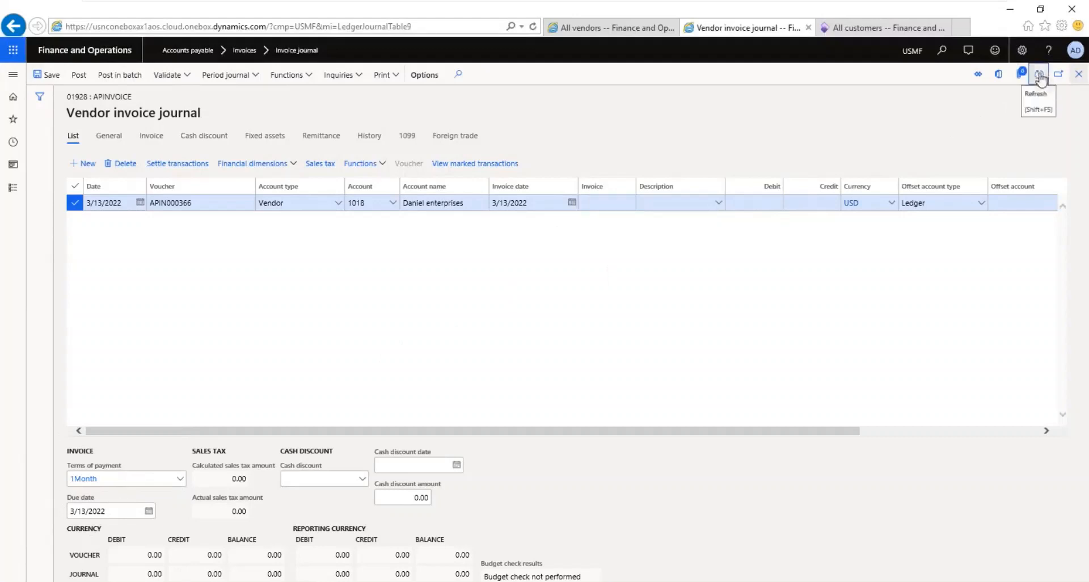
Set the line's terms of payment back to Net30 and reopen the lines of the APInvoice journal.
click(177, 480)
click(180, 480)
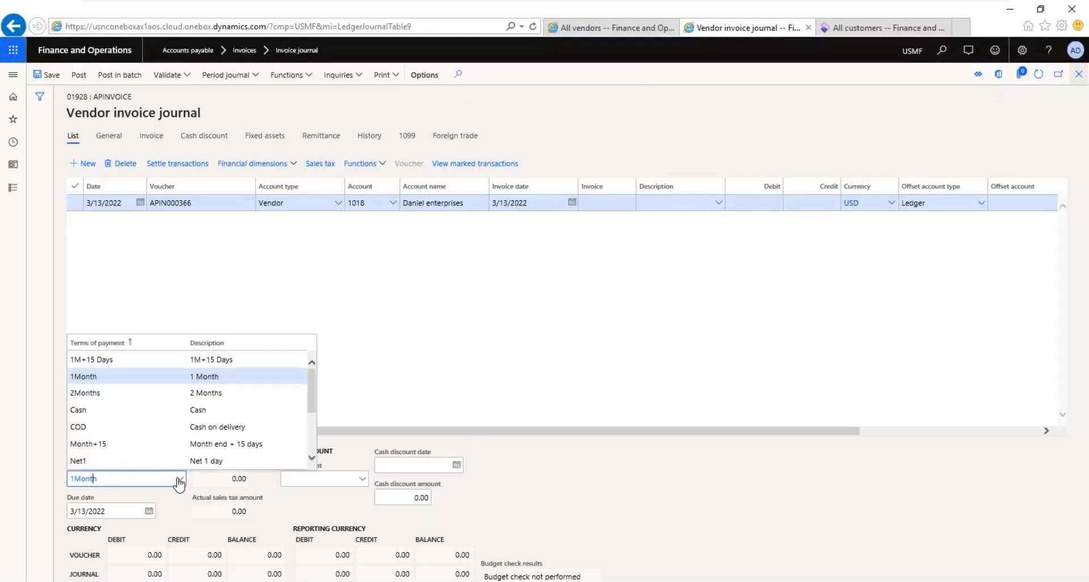
scroll(314, 448, down, 2)
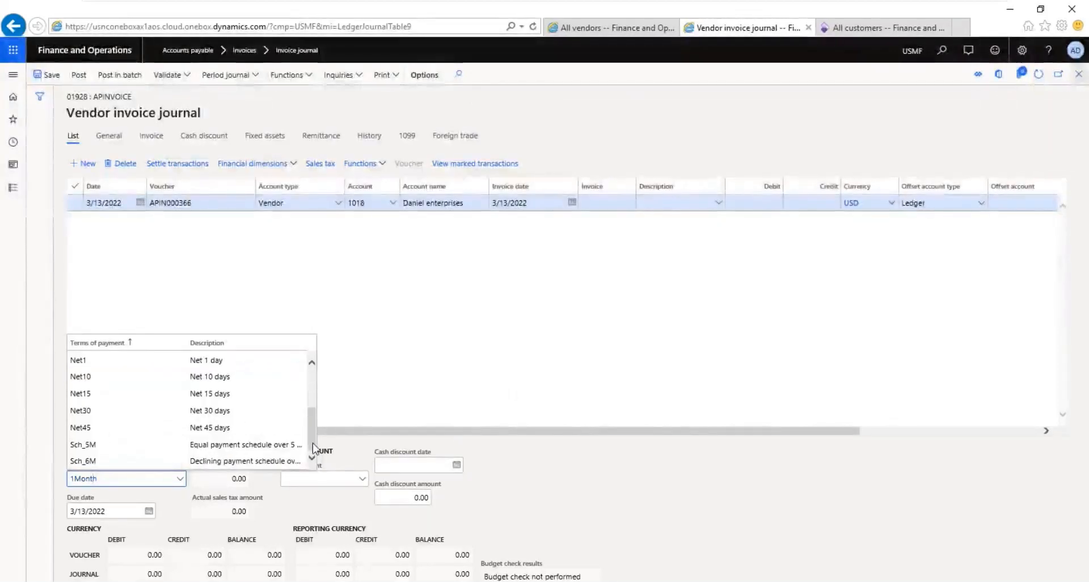
click(101, 411)
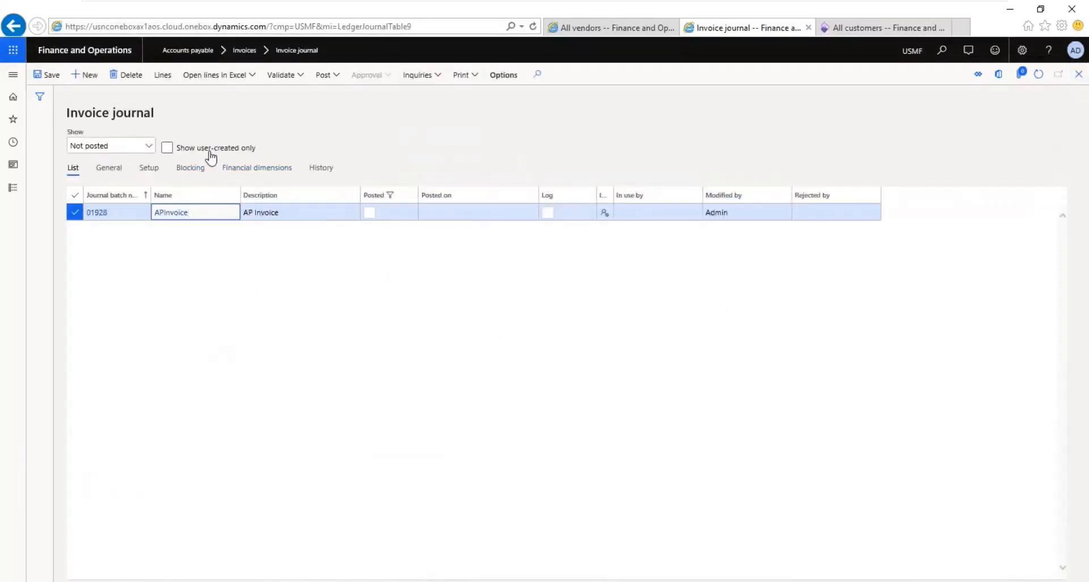
click(163, 77)
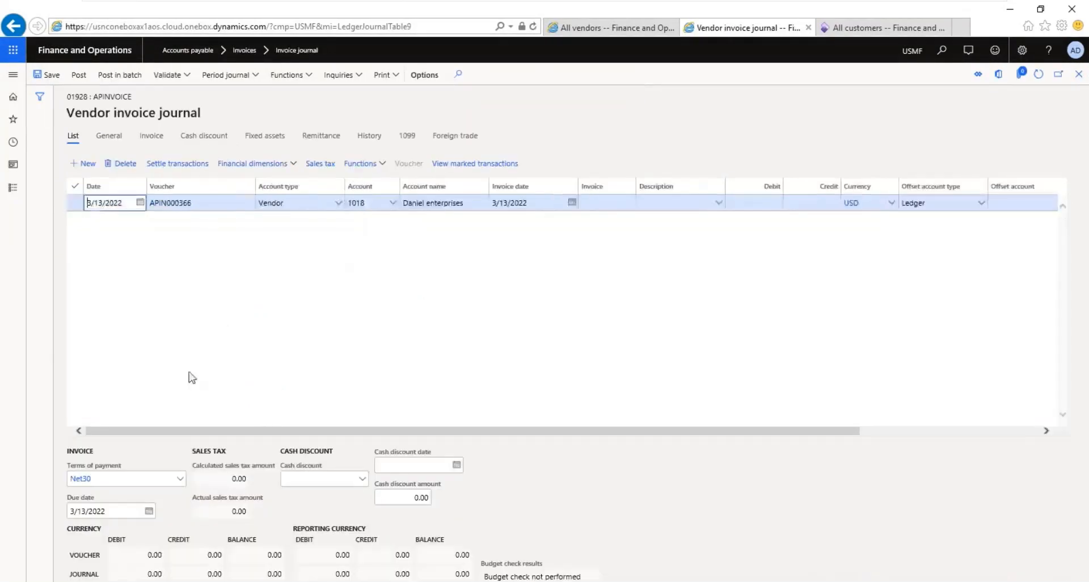
Delete the existing Daniel enterprises line from the vendor invoice journal.
click(225, 205)
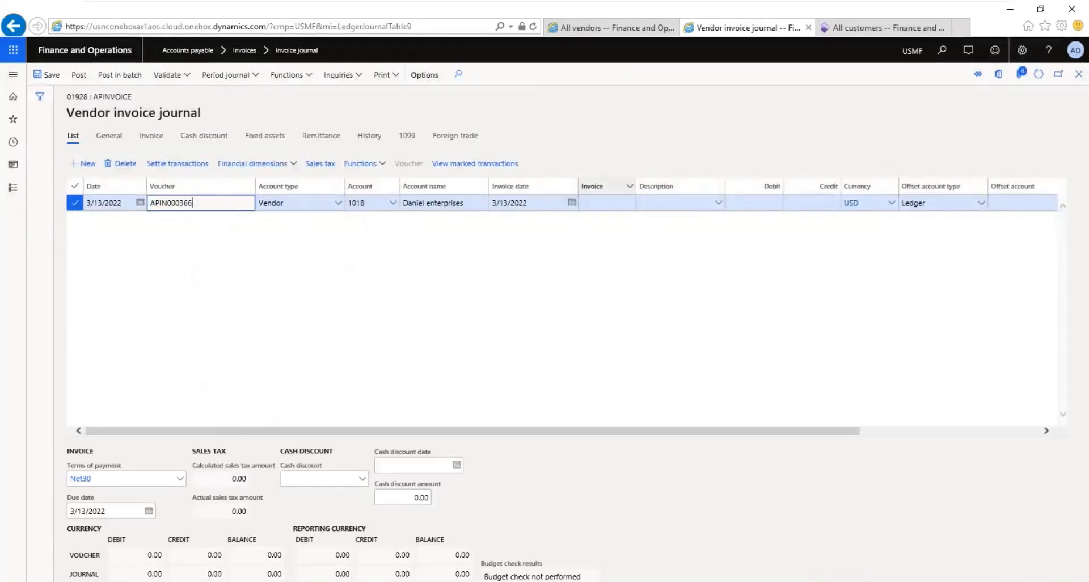
click(556, 202)
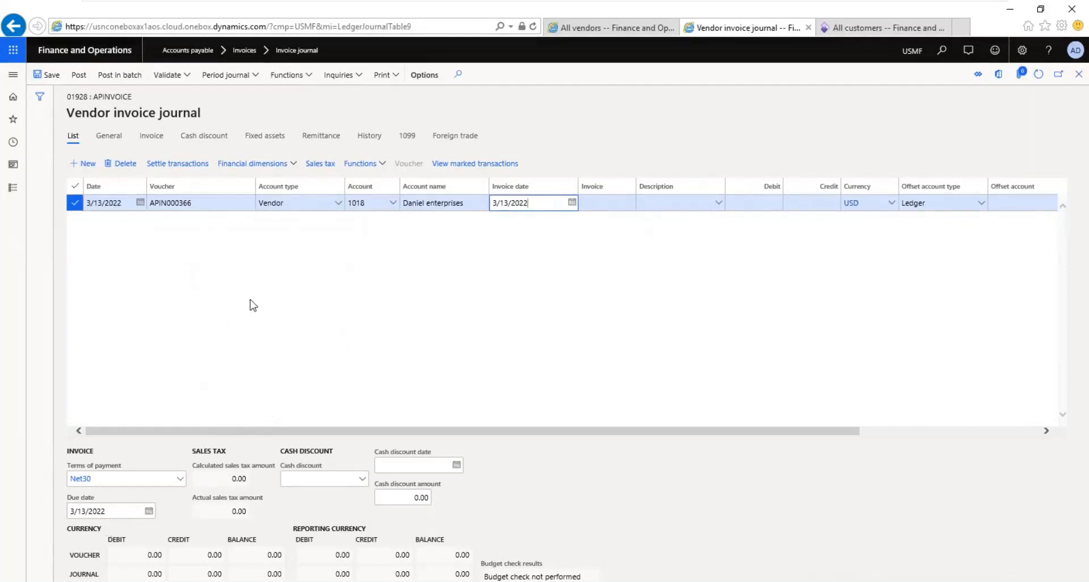
click(117, 165)
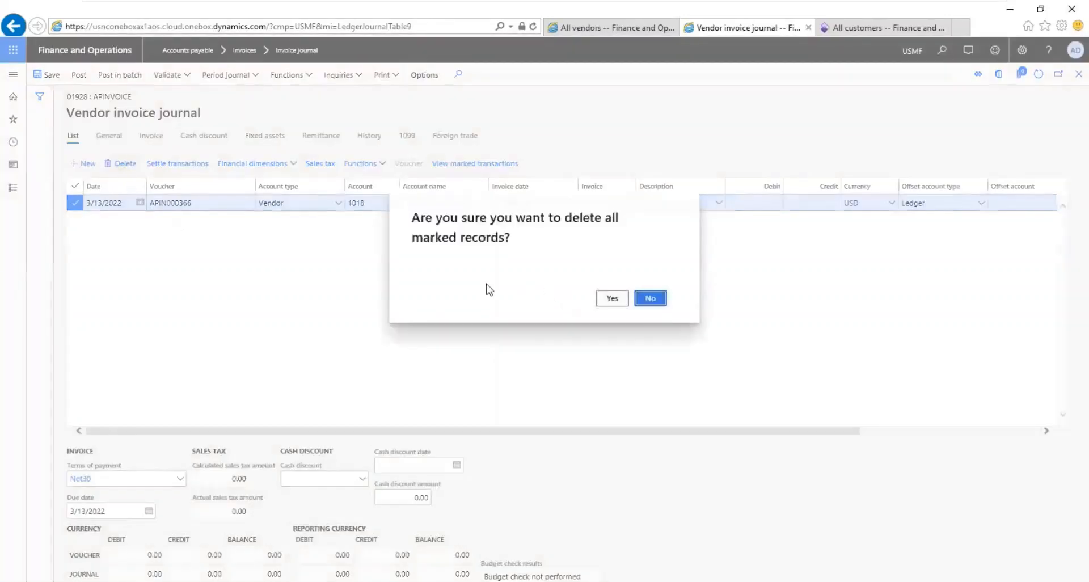
click(618, 305)
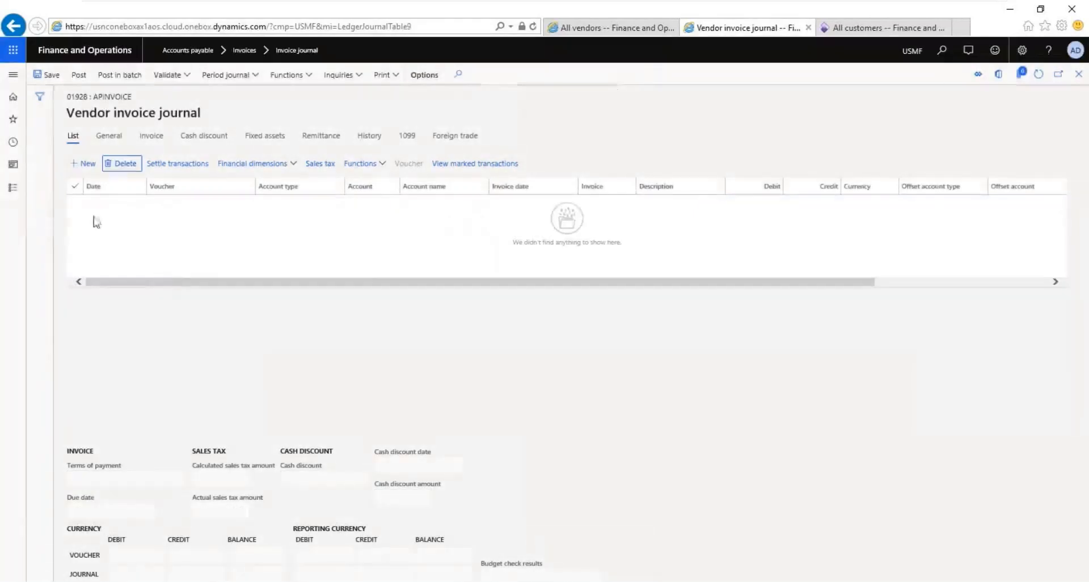
Add a new line to the vendor invoice journal with Daniel enterprises as the vendor account.
click(83, 164)
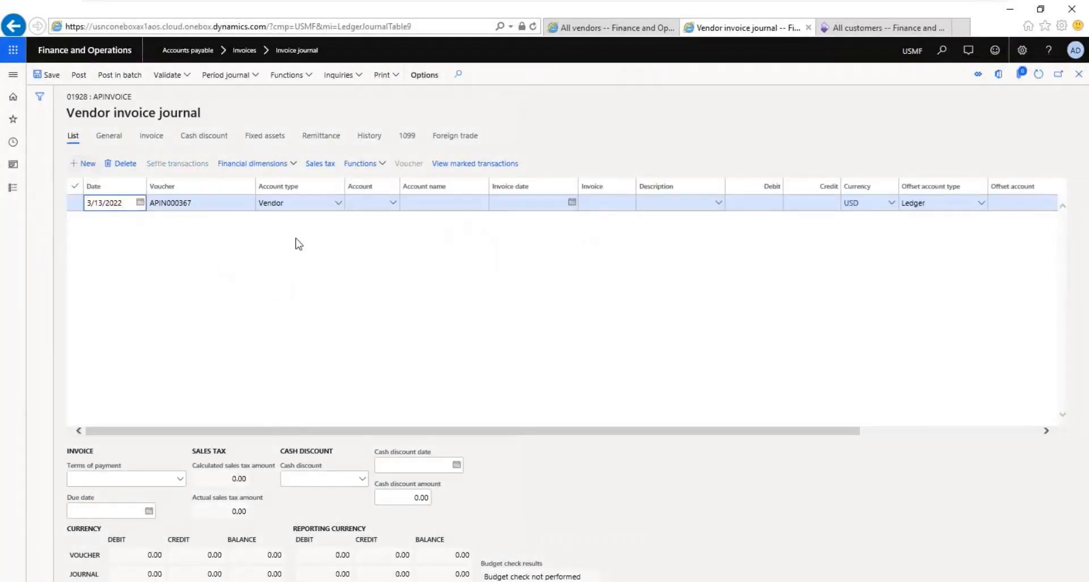
click(381, 204)
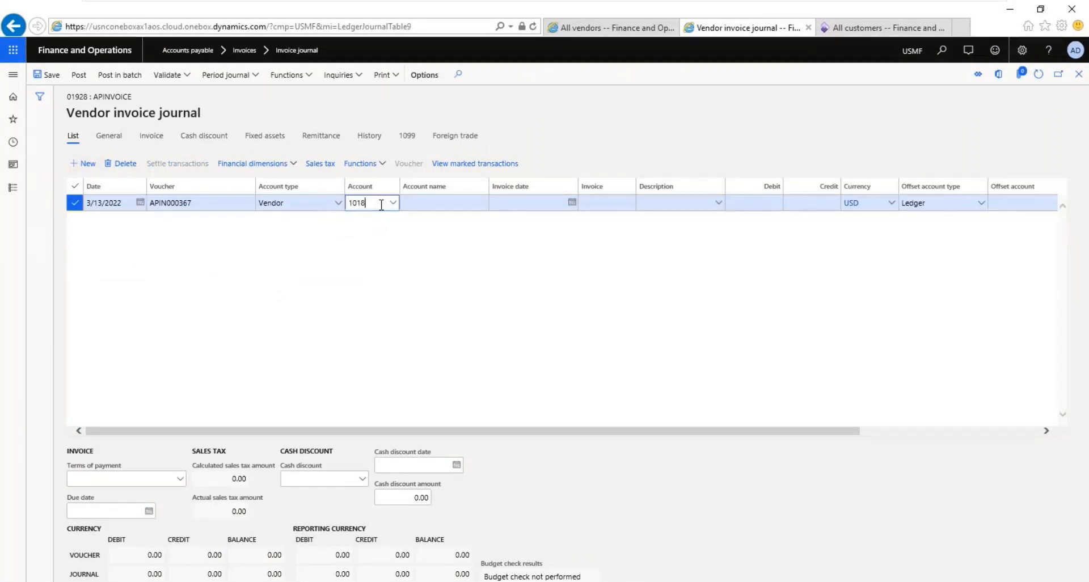
key(Tab)
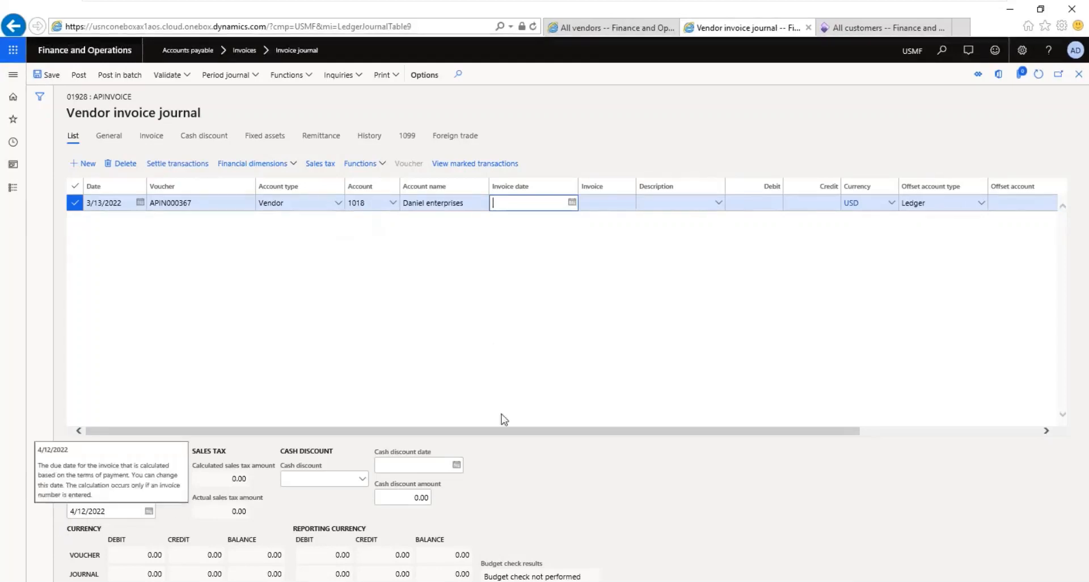
Set the line's invoice date to 3/10/2022 and enter Invo376 as the invoice number.
click(573, 203)
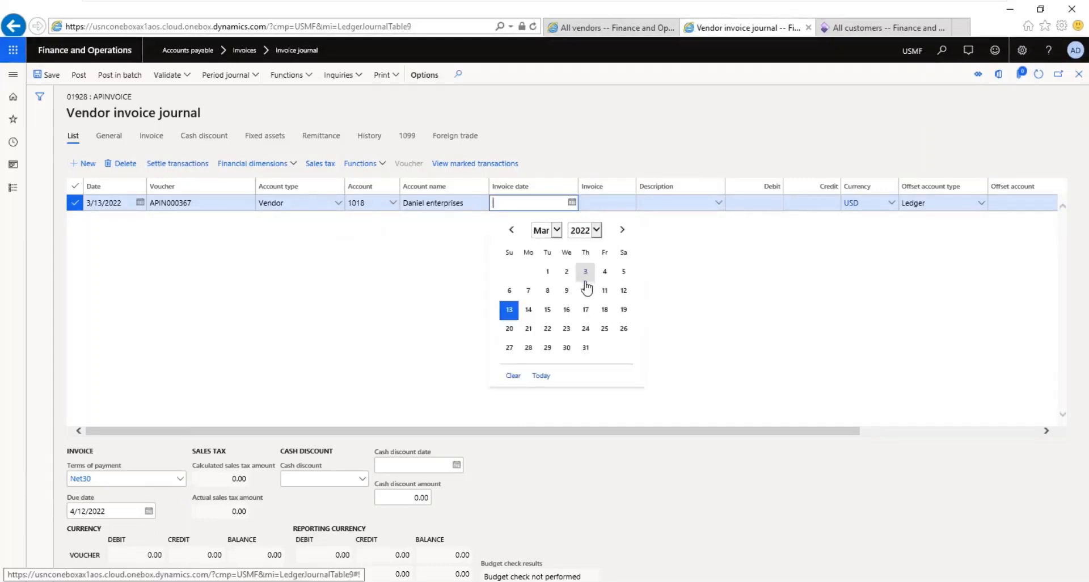
click(586, 290)
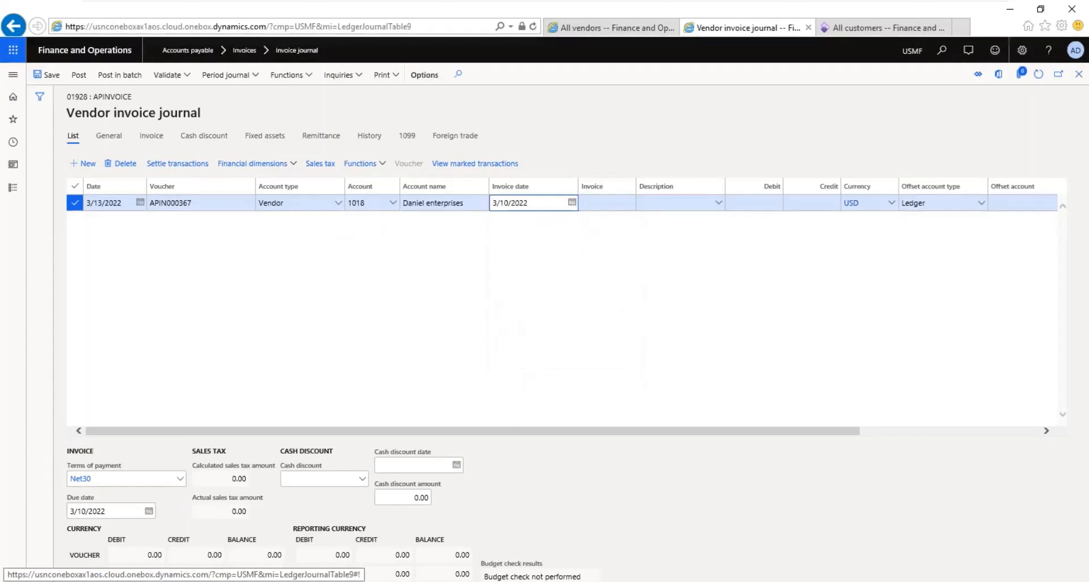
key(Tab)
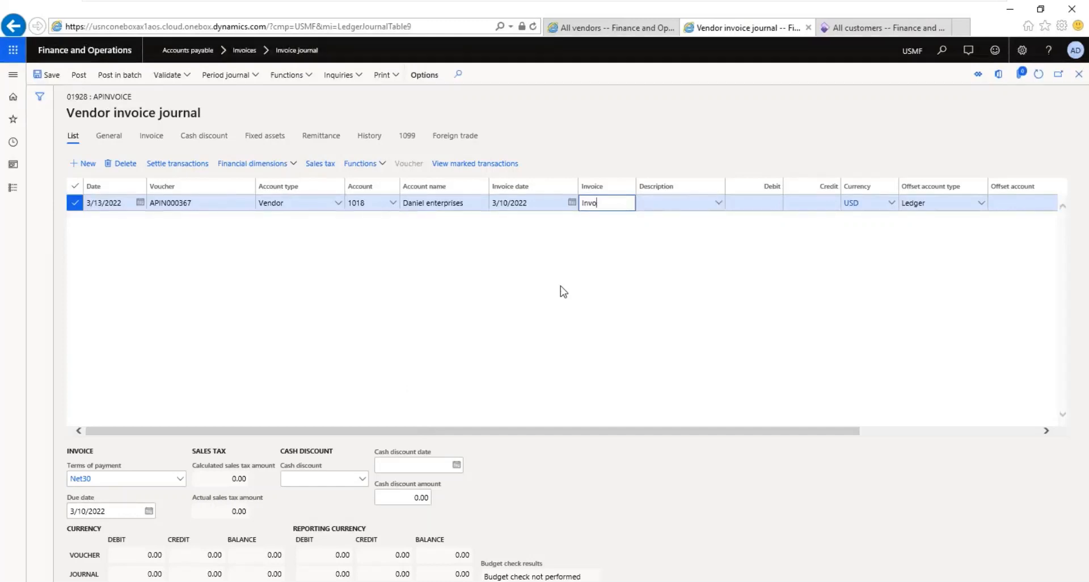
text(376)
key(Tab)
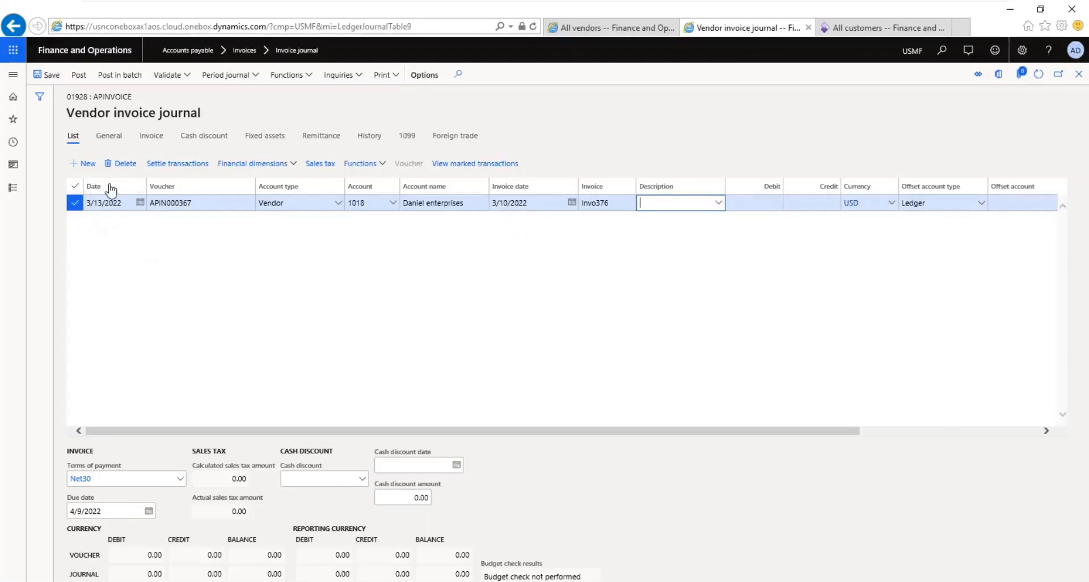
Set the Daniel enterprises line's invoice date to 3/5/2022 in the vendor invoice journal.
click(548, 203)
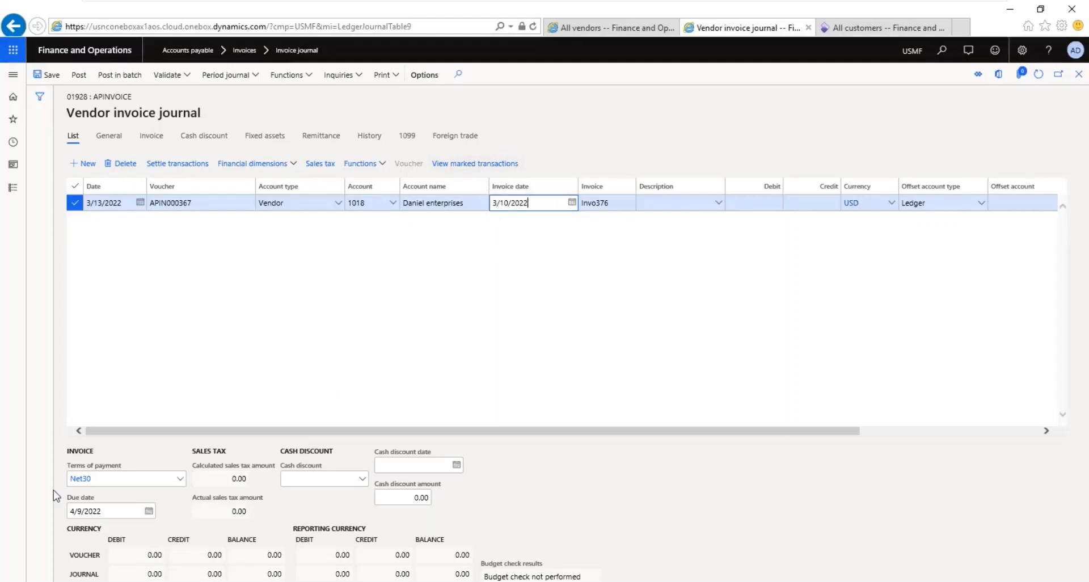
click(354, 285)
click(122, 511)
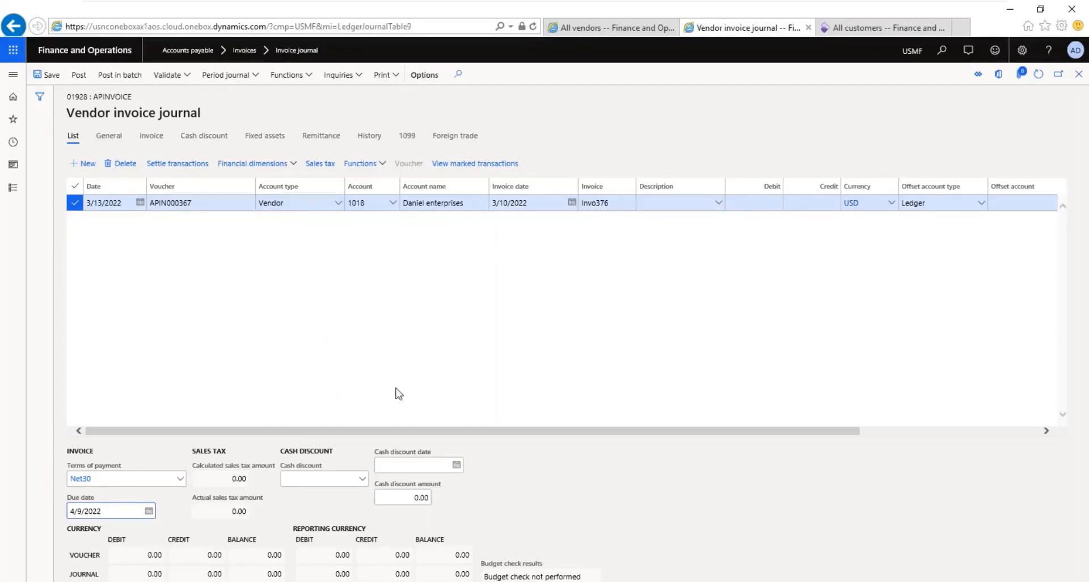
click(572, 203)
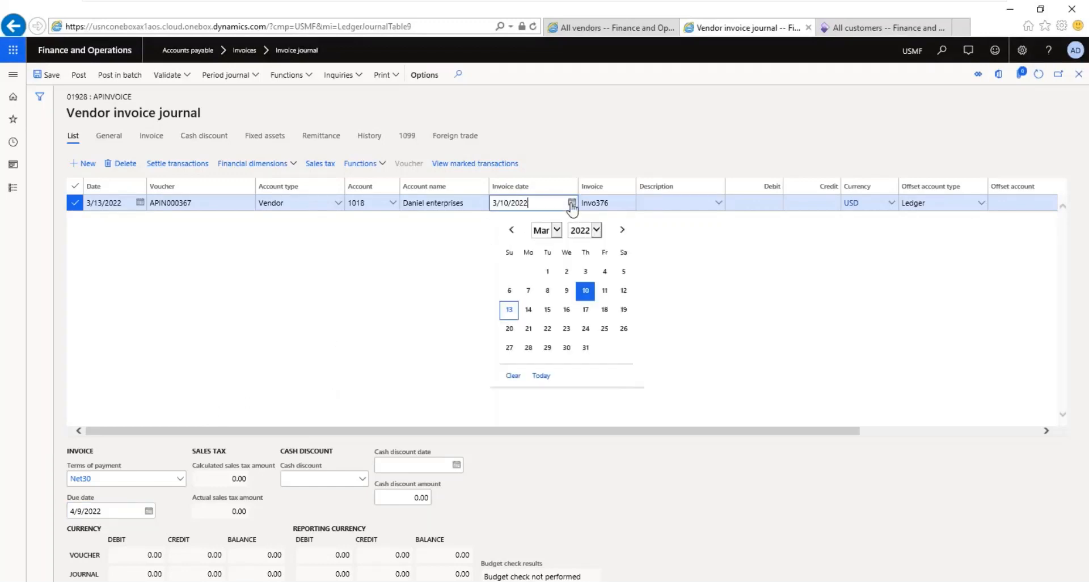
click(622, 273)
key(Tab)
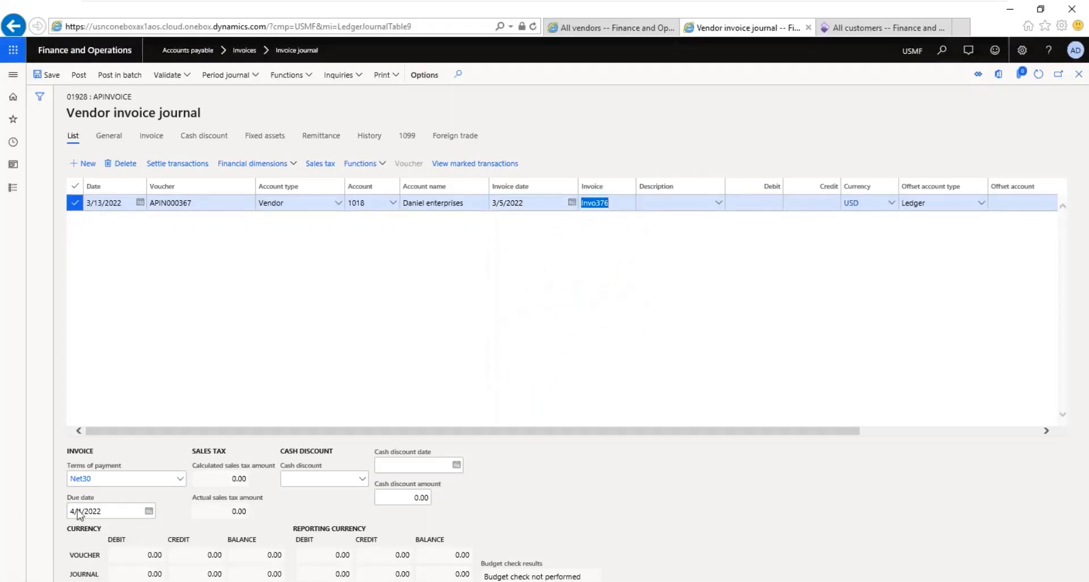
click(554, 275)
Set the invoice line's terms of payment to 1Month.
click(182, 480)
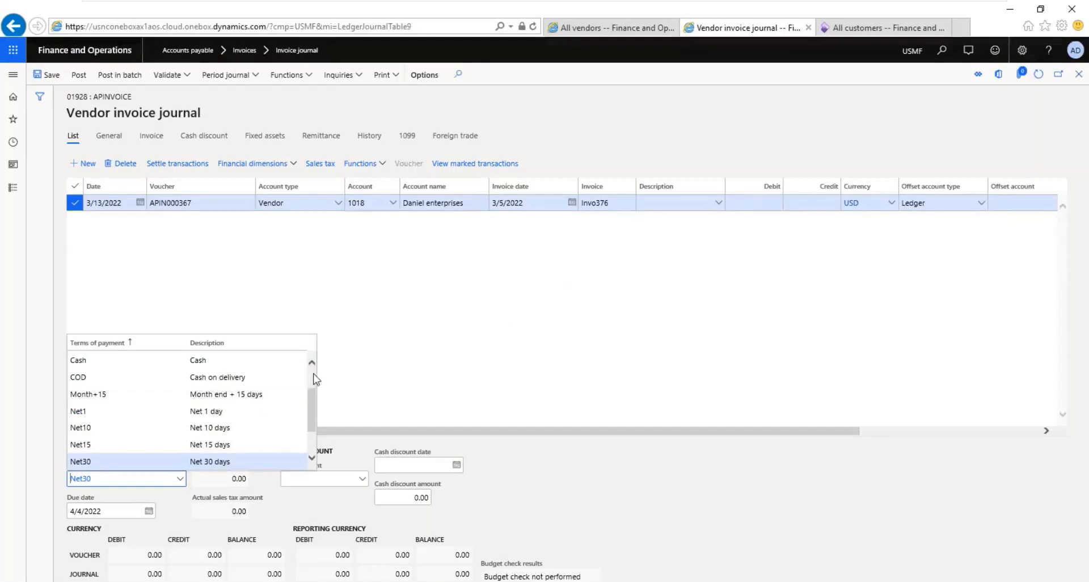
scroll(307, 386, up, 3)
click(118, 376)
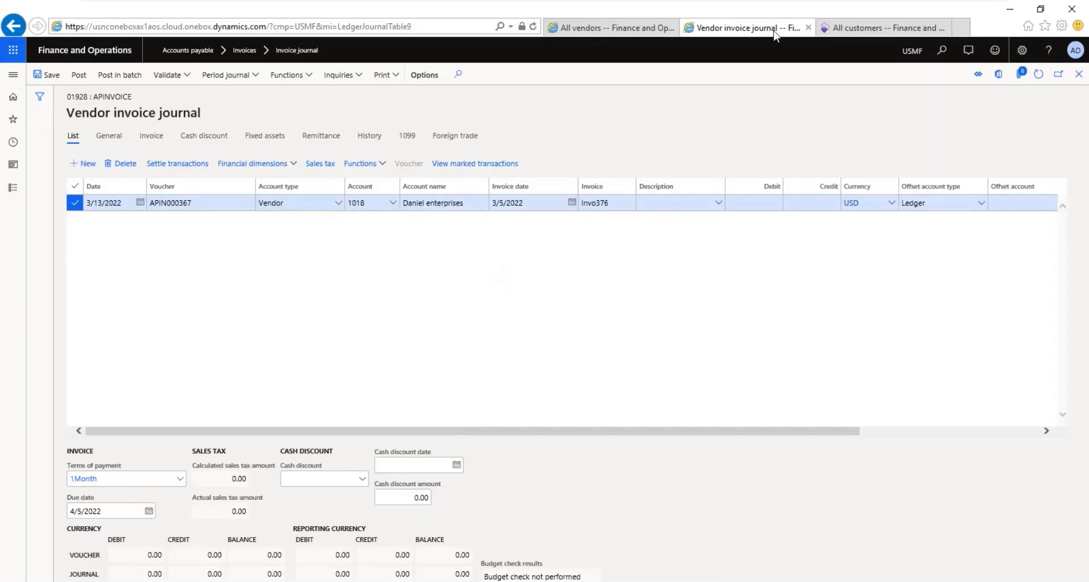
View the Organization.png diagram in Photos and return to the vendor invoice journal.
mouse_move(896, 6)
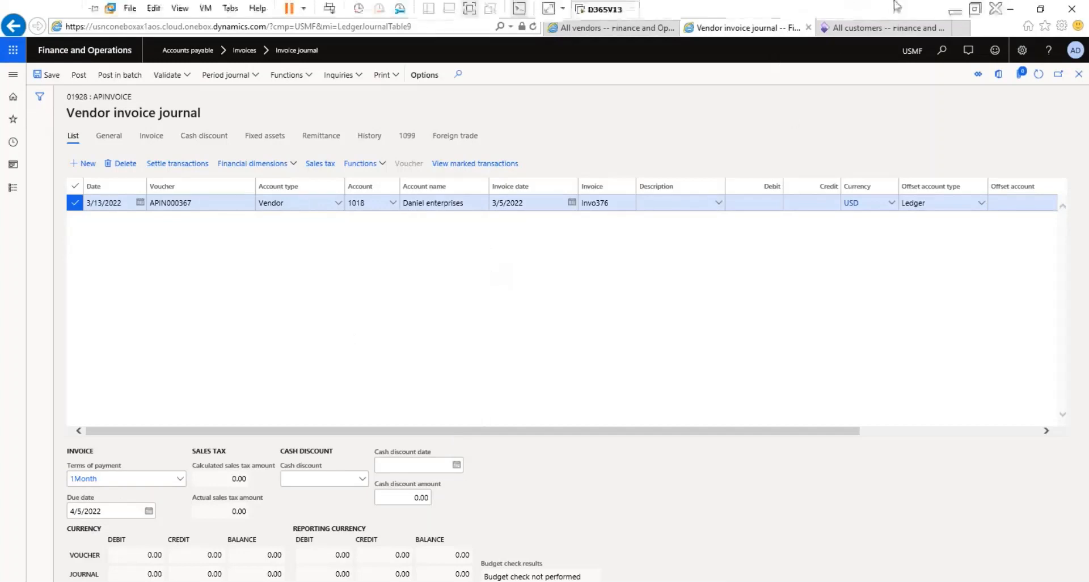
click(956, 10)
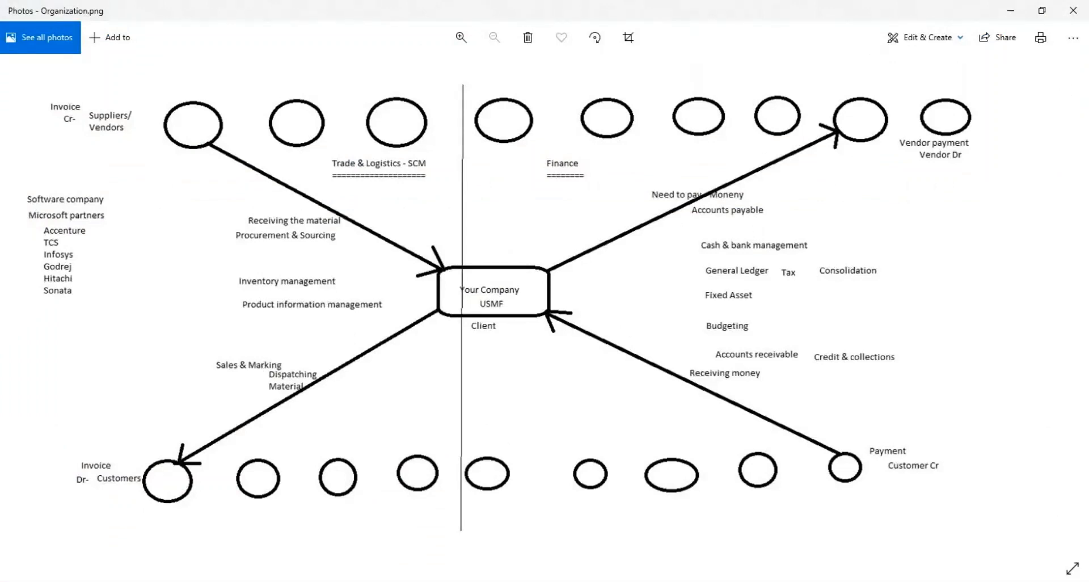
click(482, 581)
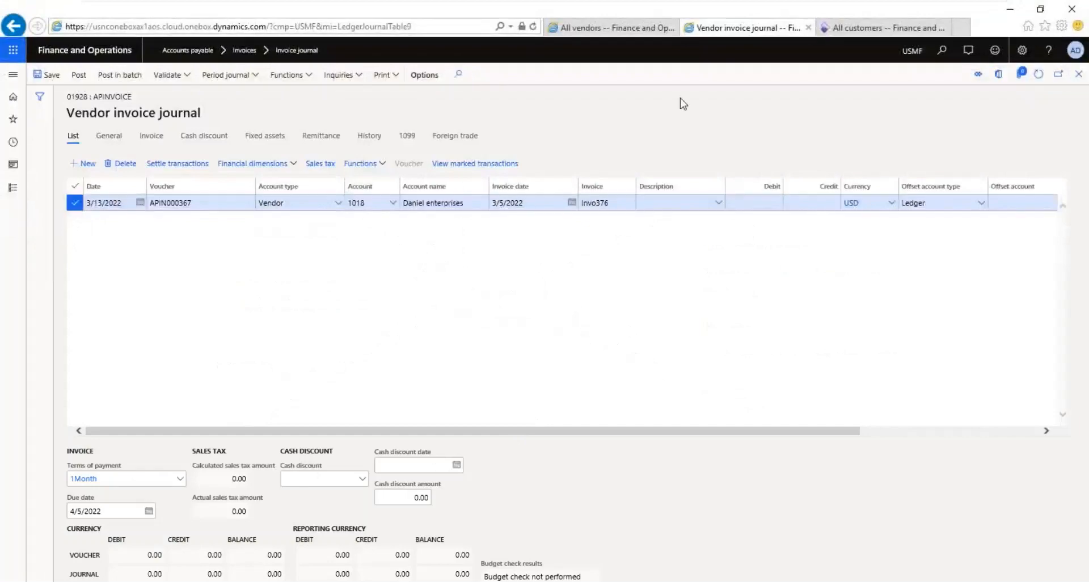
mouse_move(744, 2)
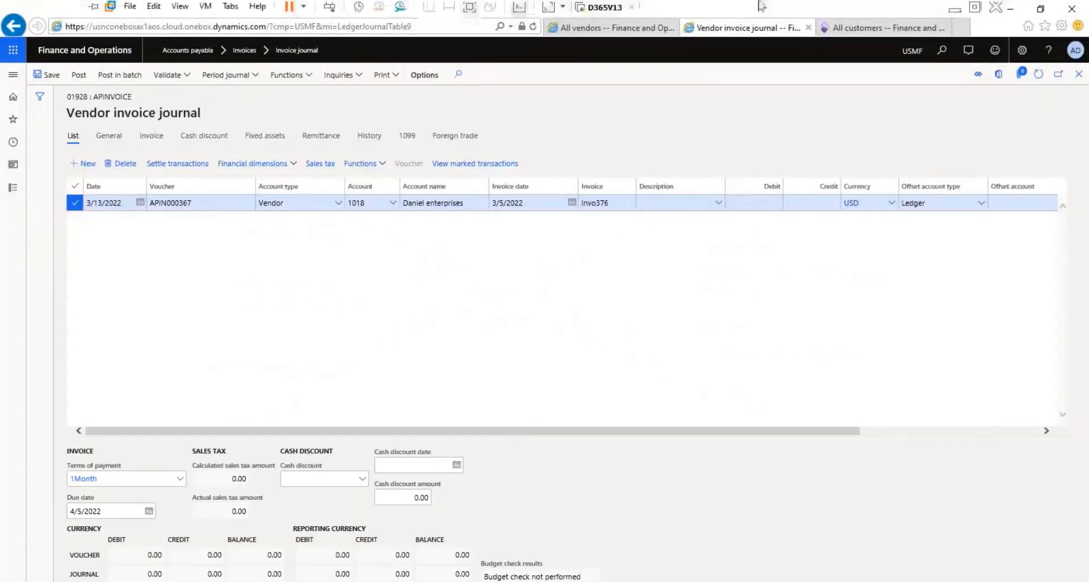
click(958, 12)
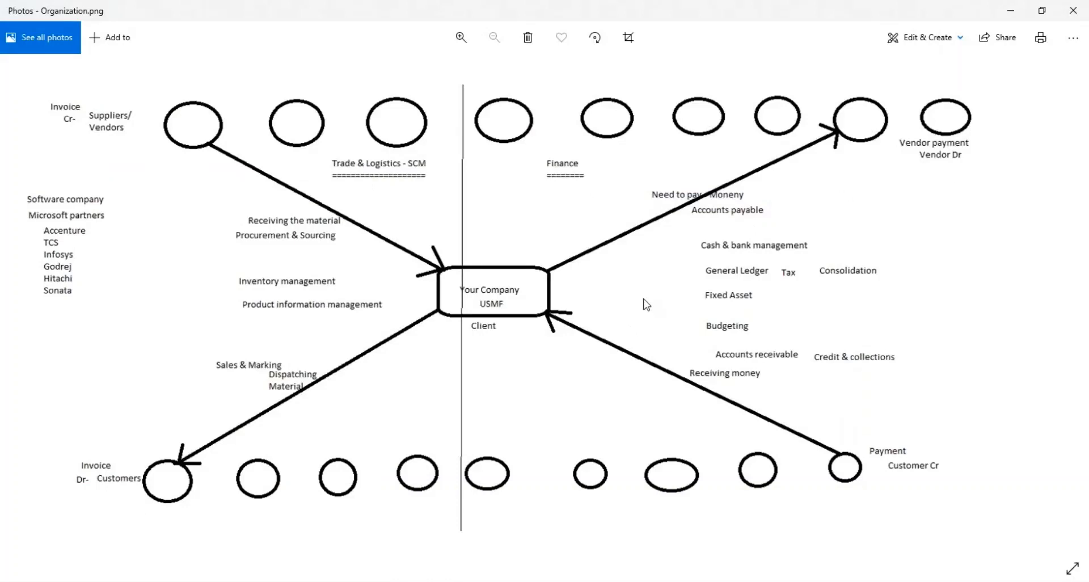
click(392, 581)
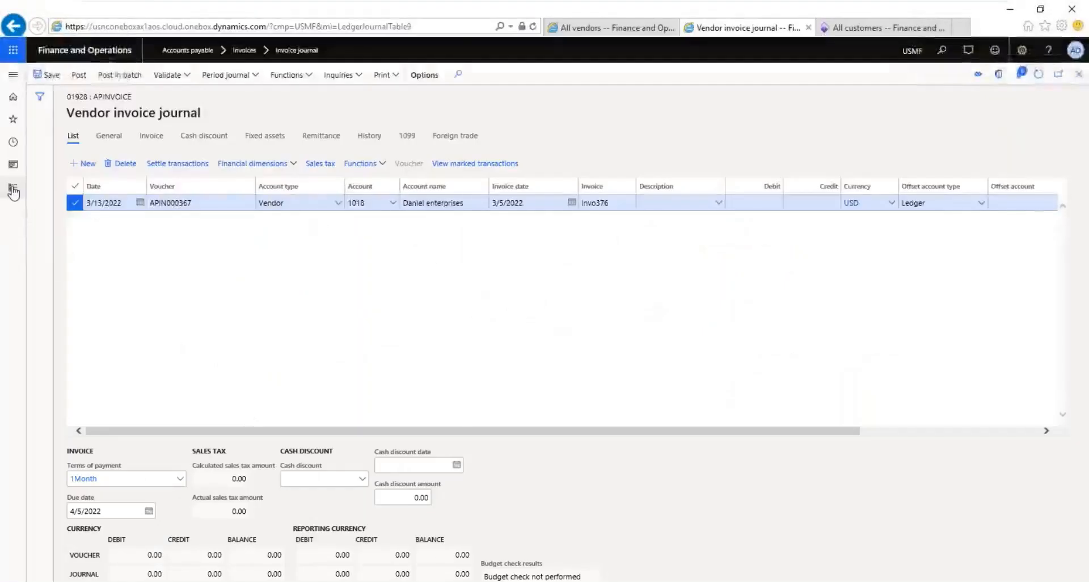
Examine the Interest and Collection letter entries of the Credit and collections module.
click(13, 192)
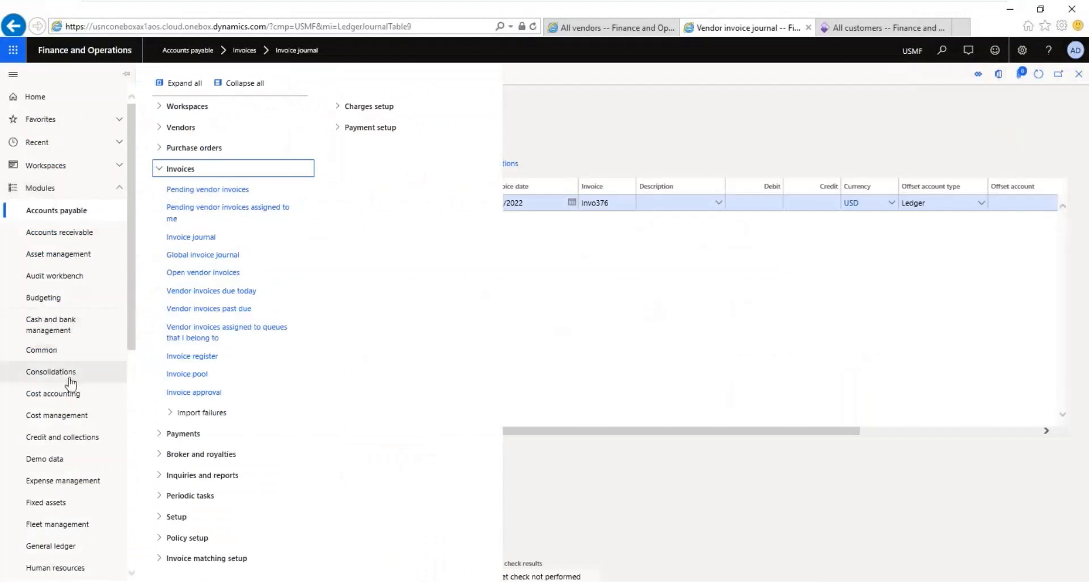
click(73, 440)
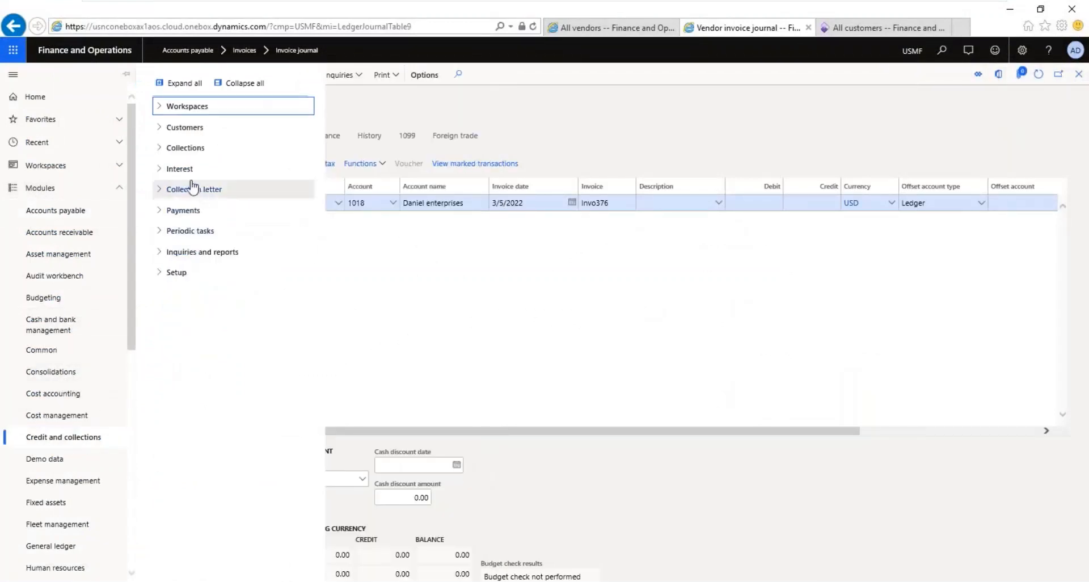
click(182, 170)
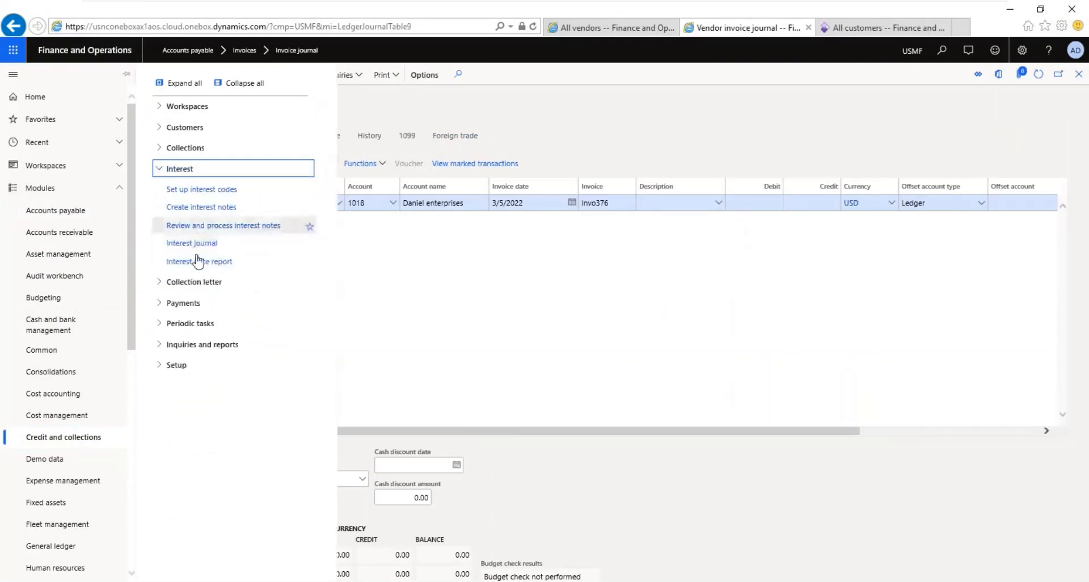
click(205, 281)
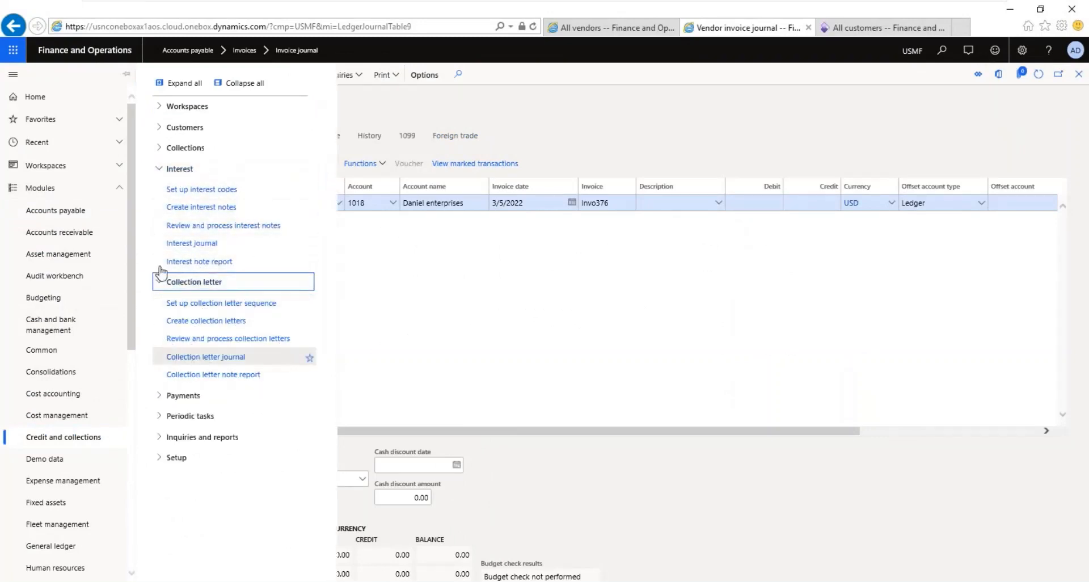
click(160, 173)
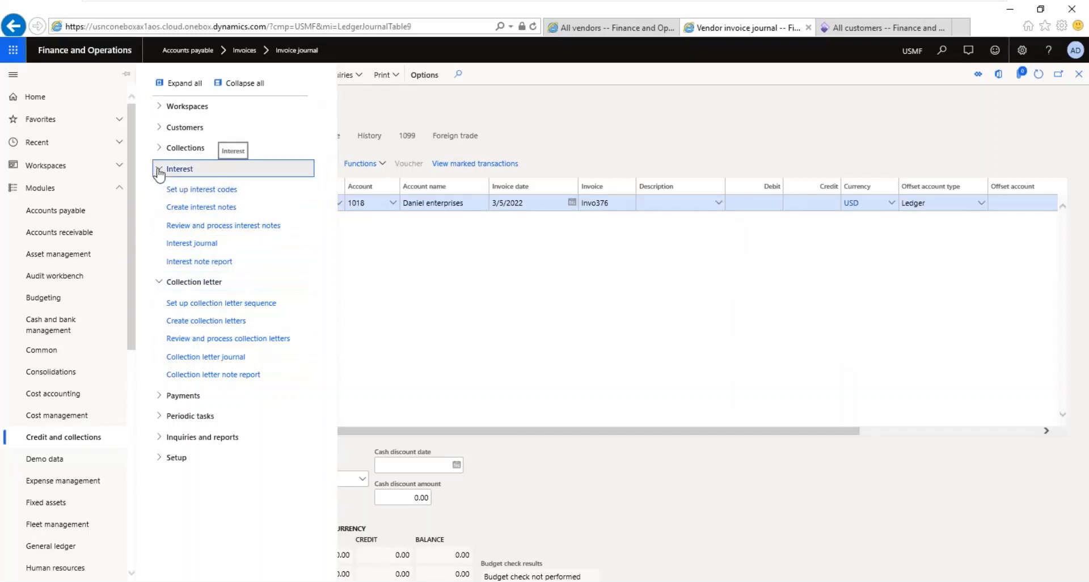
click(160, 189)
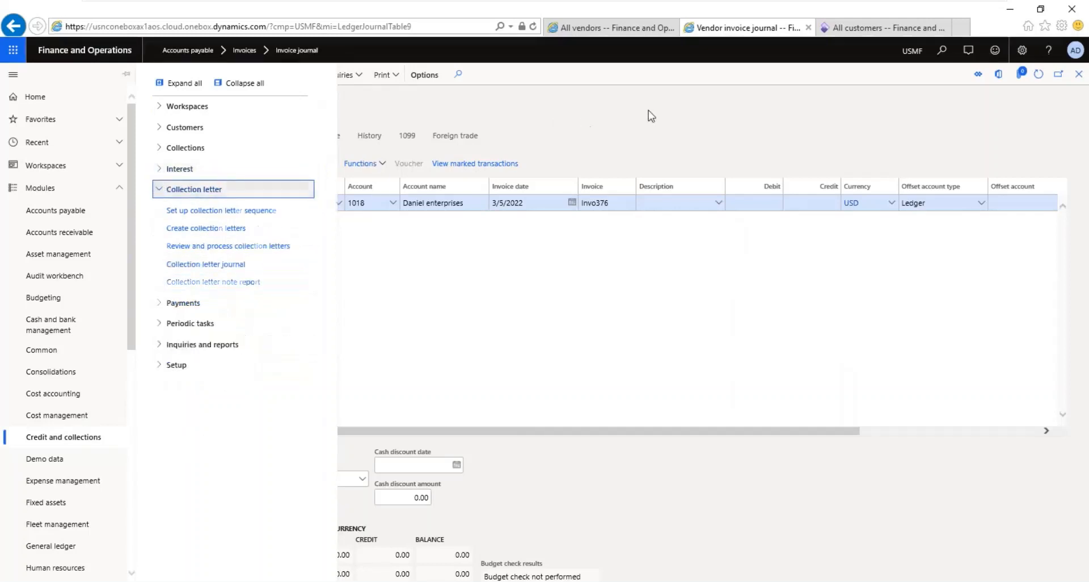
click(635, 124)
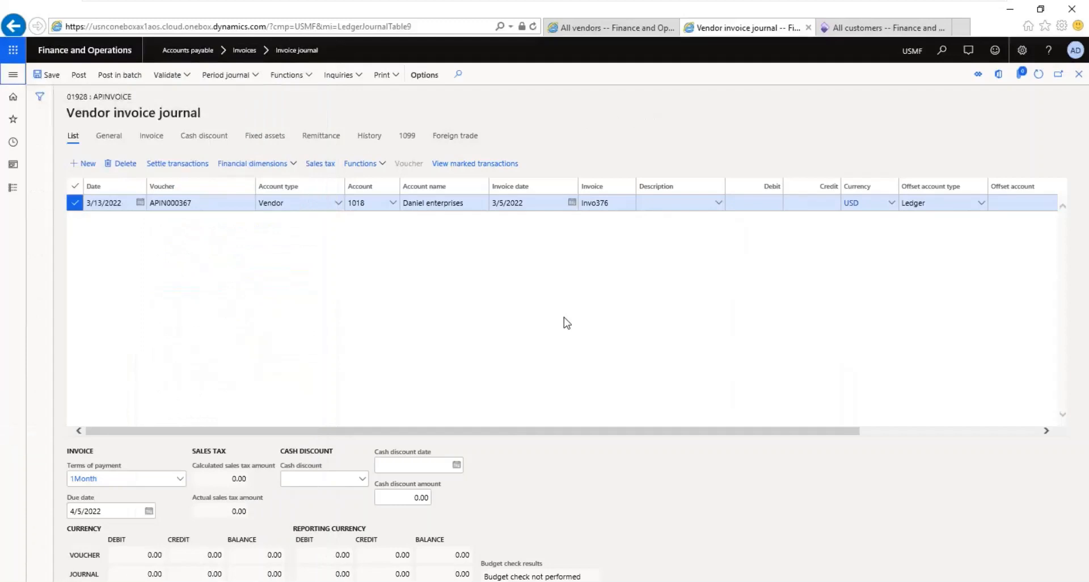
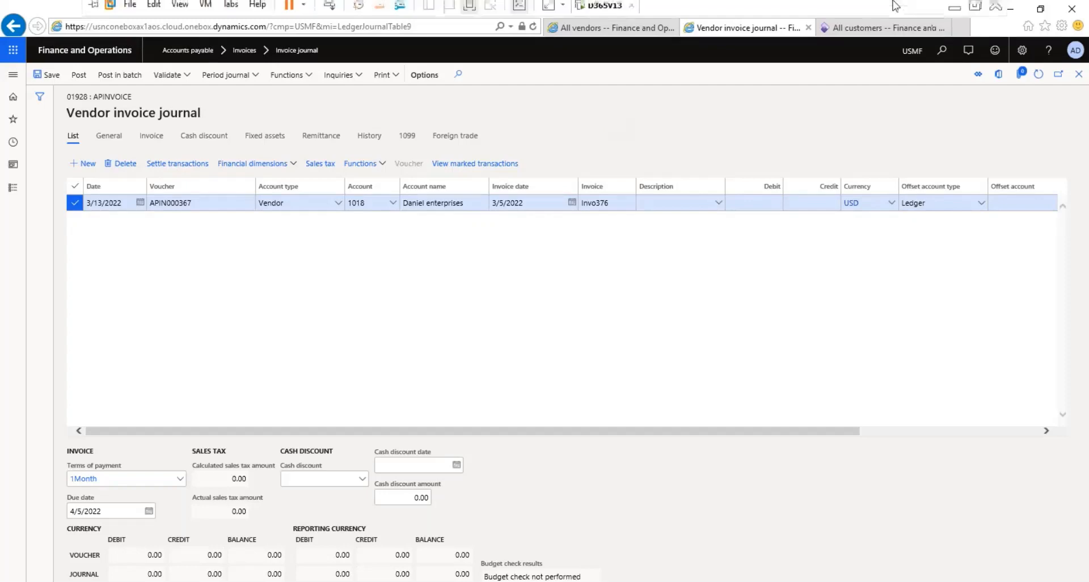
Switch to the 14th Mar 22 notes in Notepad and add a blank line below the Vendor Invoice heading.
click(955, 10)
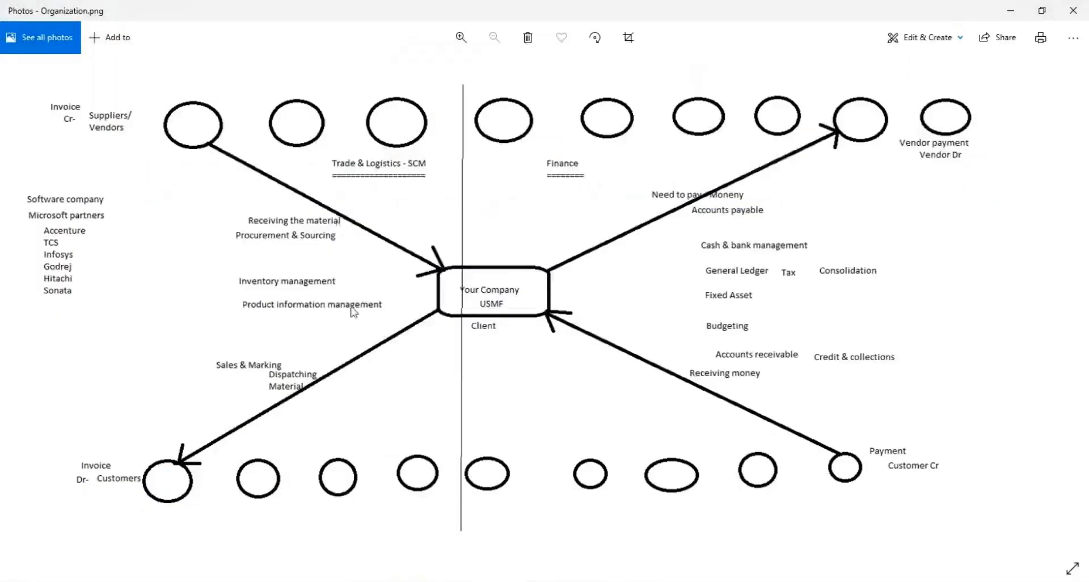
click(559, 581)
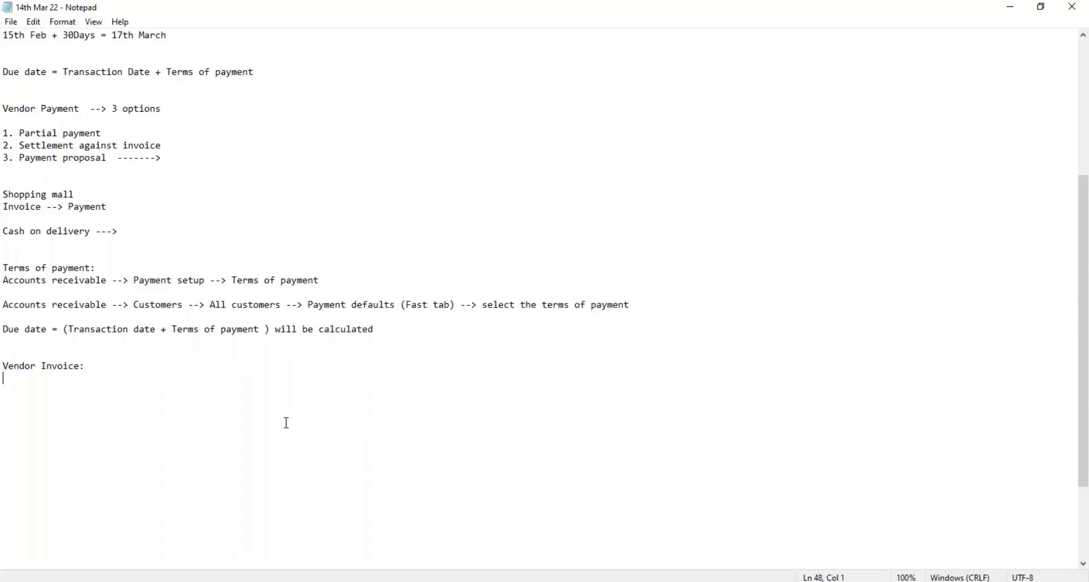
key(alt+Tab)
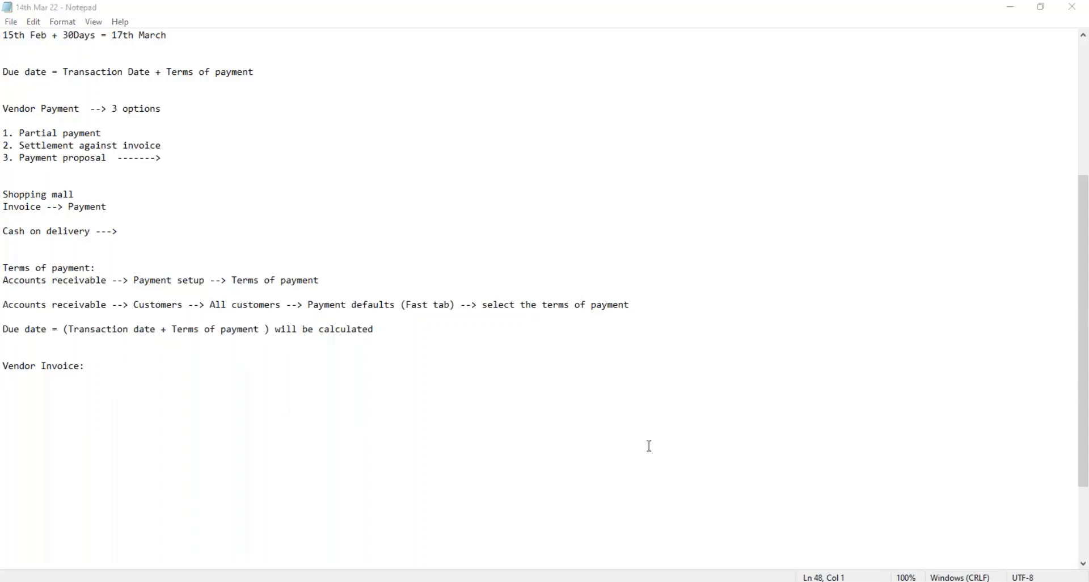
click(32, 385)
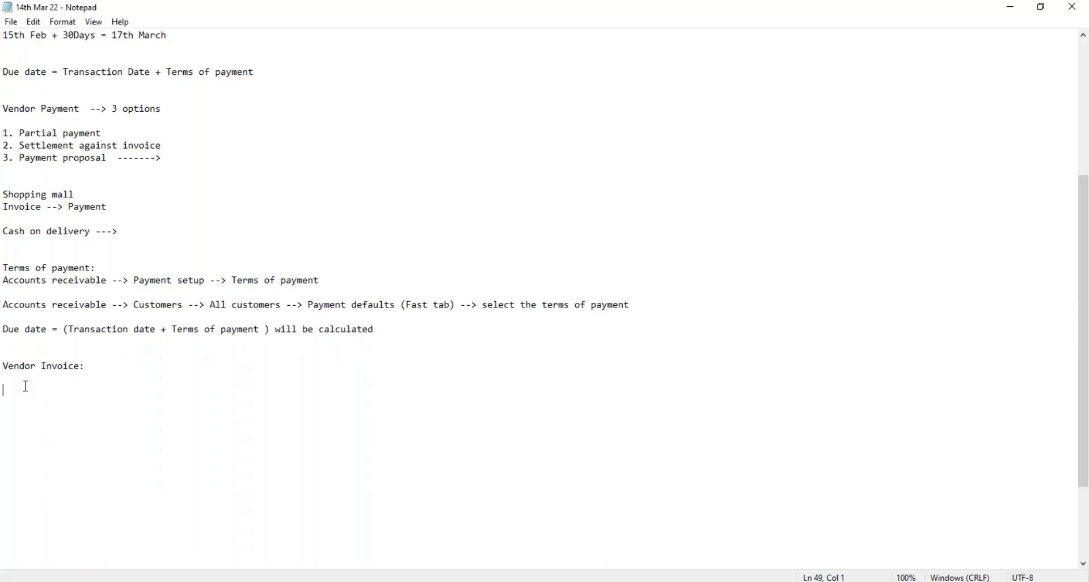
Switch between the organization diagram in Photos and the vendor invoice journal to review both.
click(597, 581)
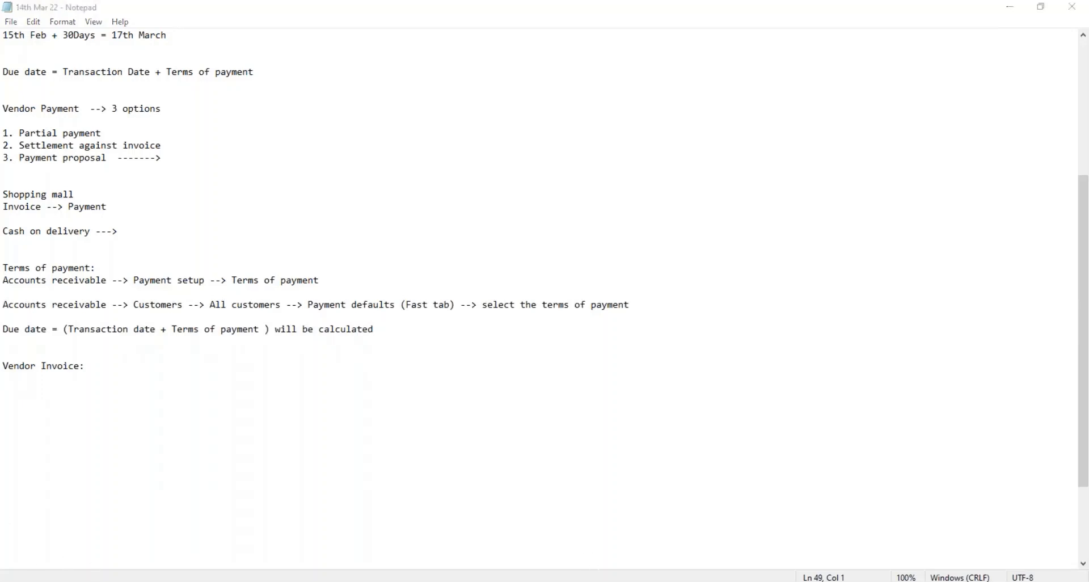
click(517, 534)
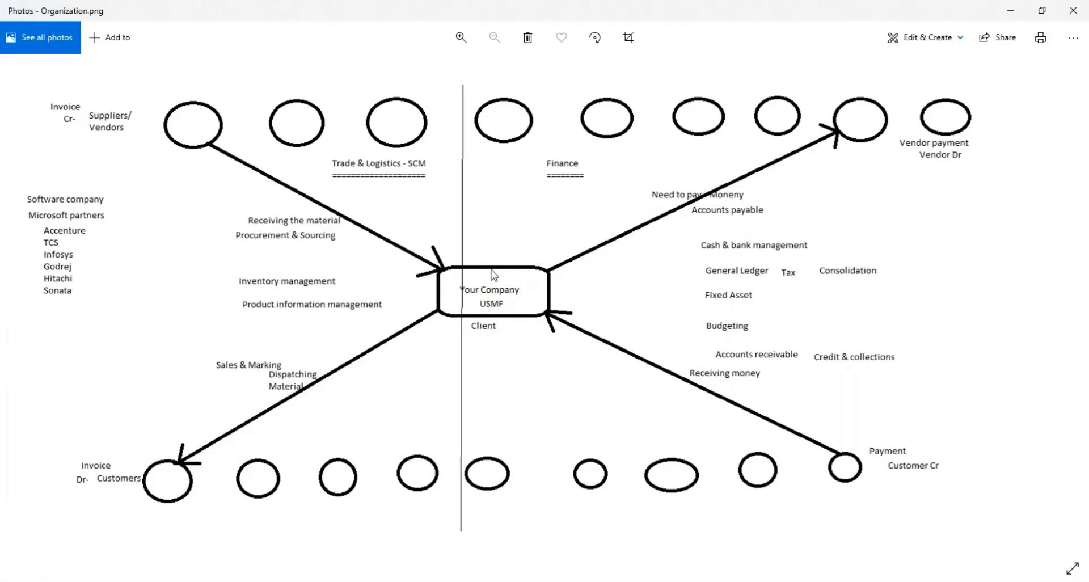
click(462, 581)
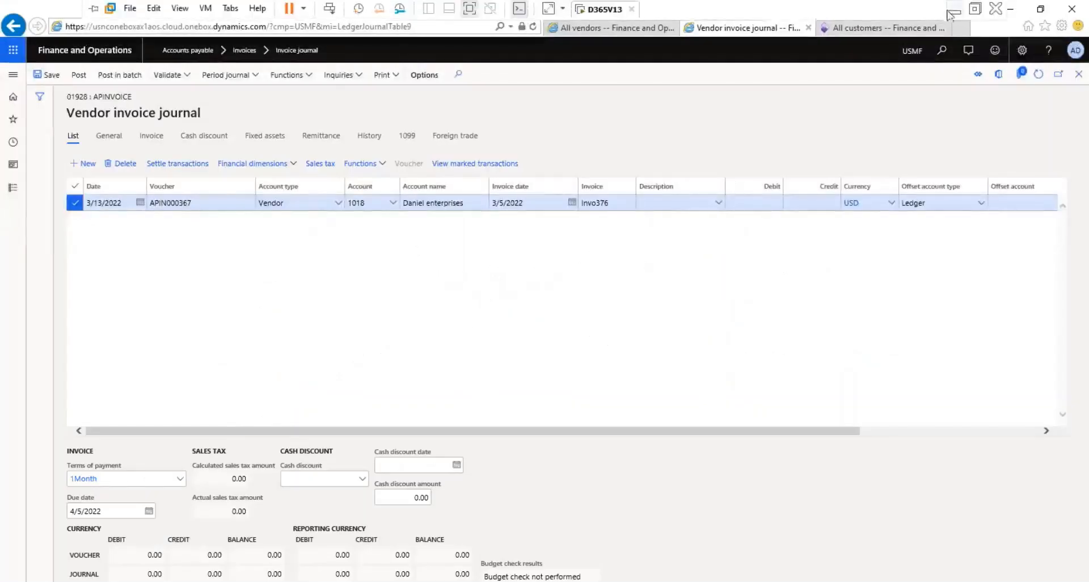
click(951, 10)
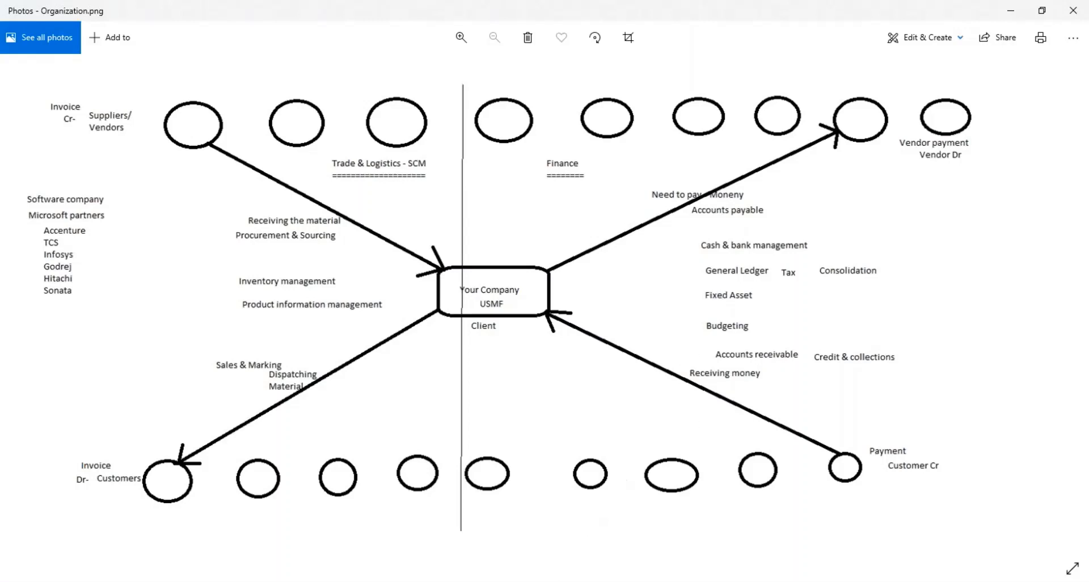
In the Notepad notes, duplicate the Accounts receivable payment setup path under Terms of payment and change the copy to Accounts payable.
click(544, 528)
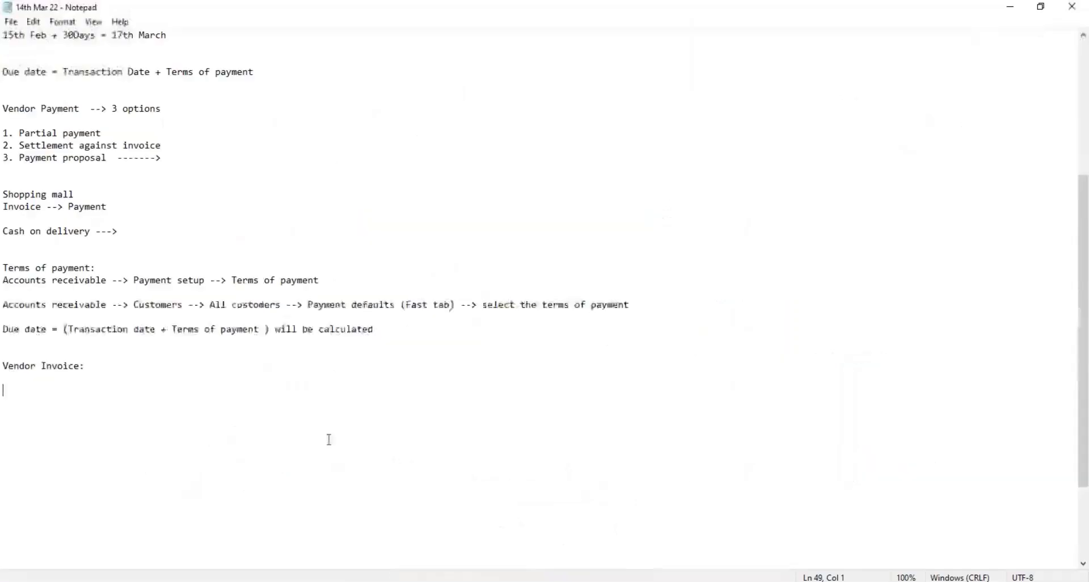
drag(108, 270, 6, 264)
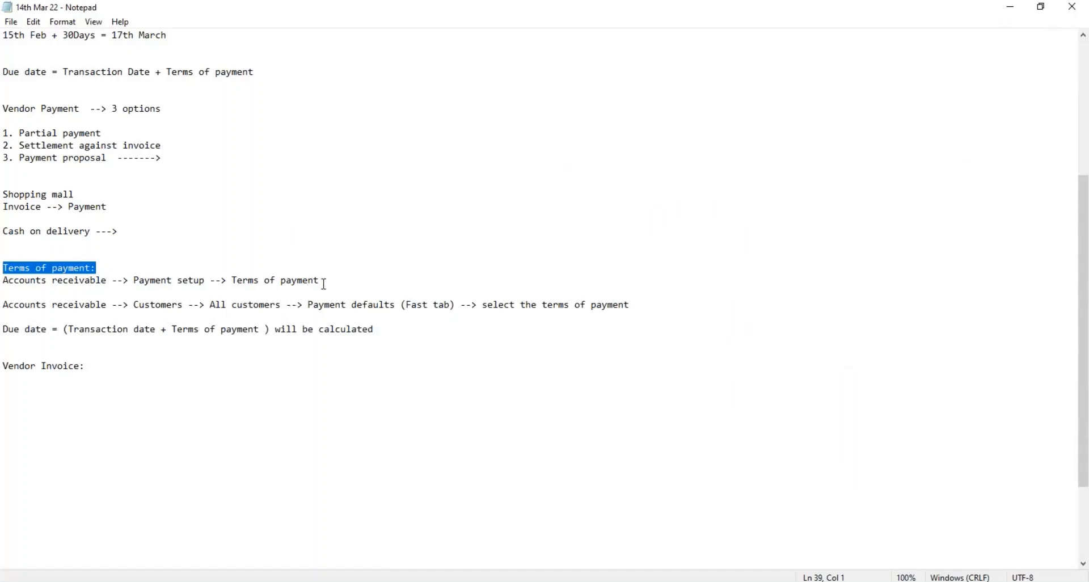
drag(322, 281, 5, 280)
key(ctrl+c)
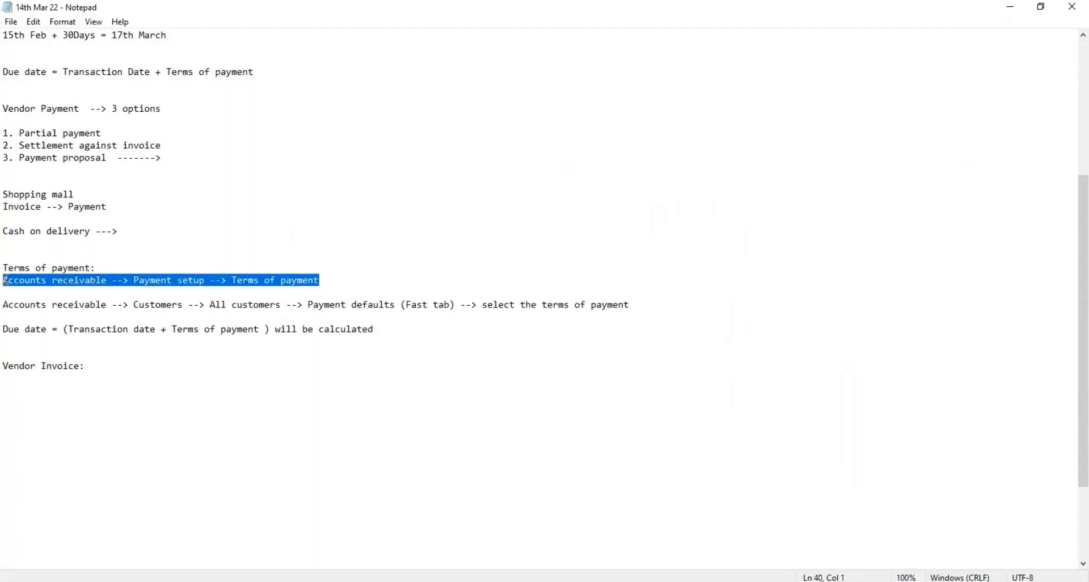
click(322, 279)
key(Return)
key(ctrl+v)
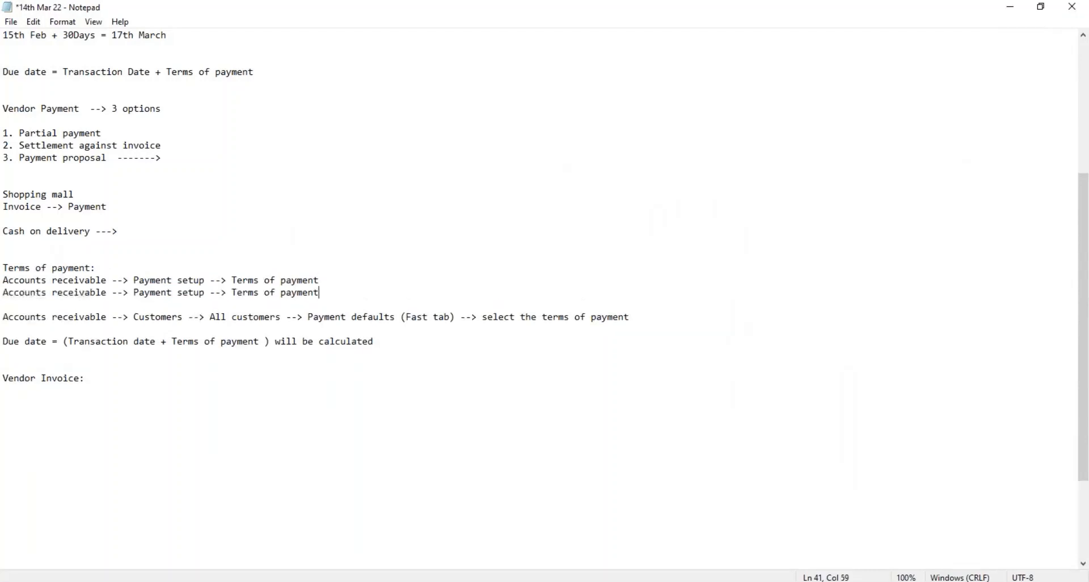
key(BackSpace)
key(BackSpace)
key(BackSpace)
key(BackSpace)
key(BackSpace)
key(BackSpace)
key(BackSpace)
key(BackSpace)
key(BackSpace)
key(BackSpace)
text(payable)
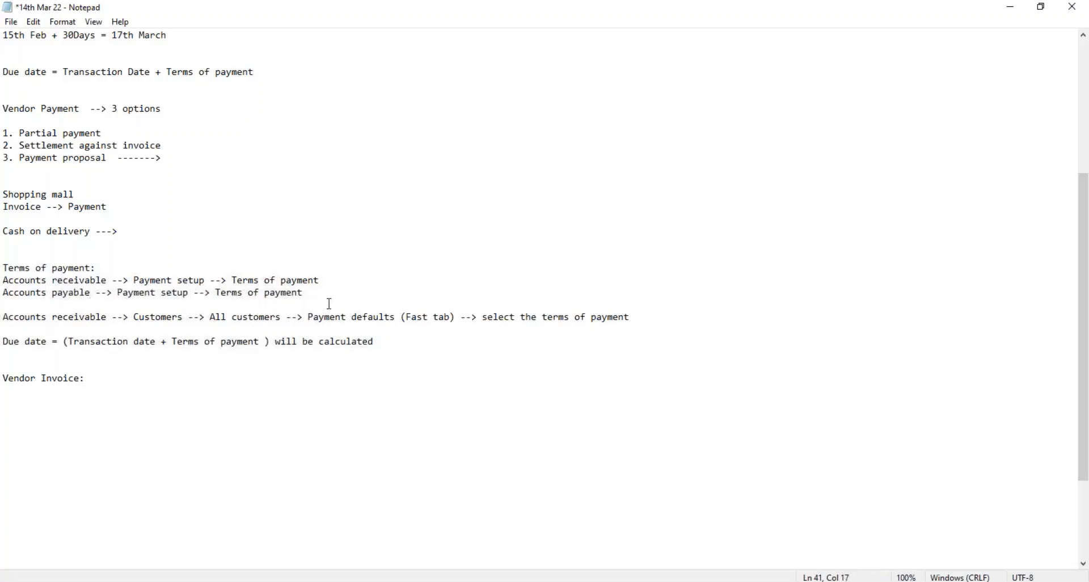
Duplicate the Accounts receivable line that leads to All customers and Payment defaults directly below itself.
click(457, 317)
drag(633, 318, 6, 319)
key(ctrl+c)
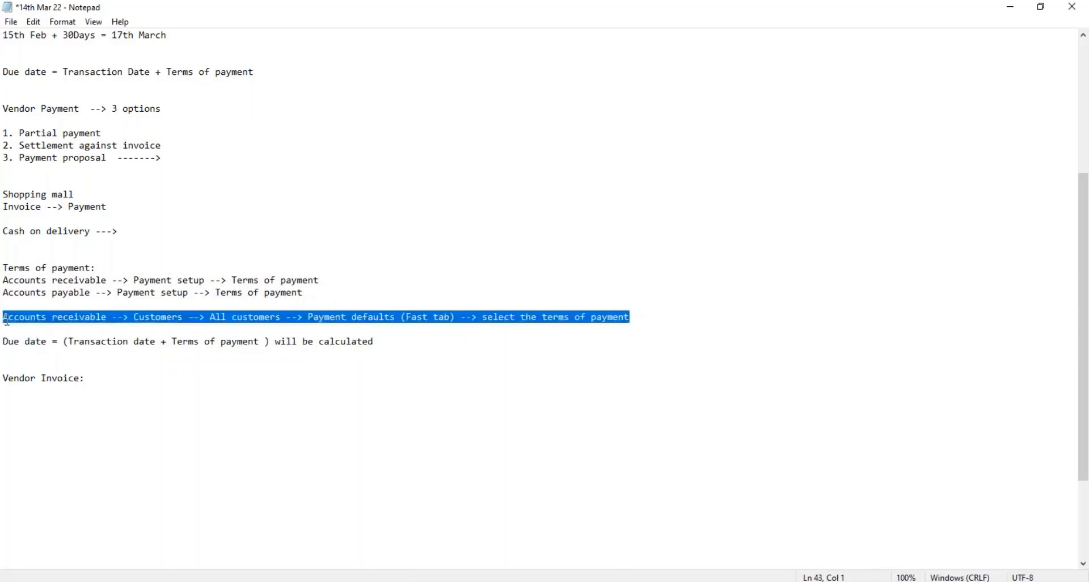
click(647, 317)
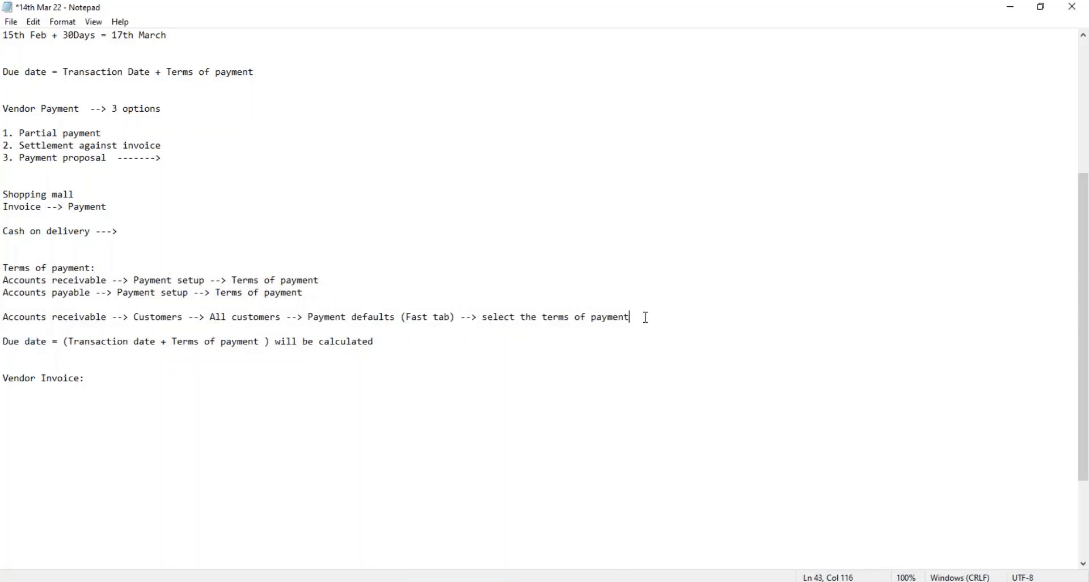
key(Return)
key(ctrl+v)
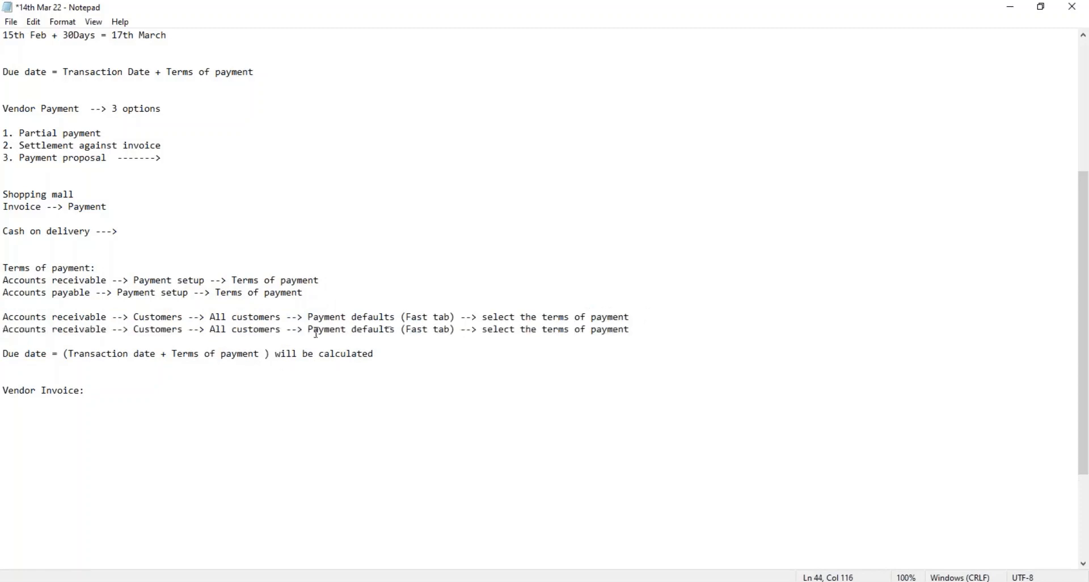
Remove the word "defaults" from the copied path line so it reads Payment (Fast tab).
click(397, 329)
key(BackSpace)
key(BackSpace)
key(BackSpace)
key(BackSpace)
key(BackSpace)
key(BackSpace)
key(BackSpace)
key(BackSpace)
key(BackSpace)
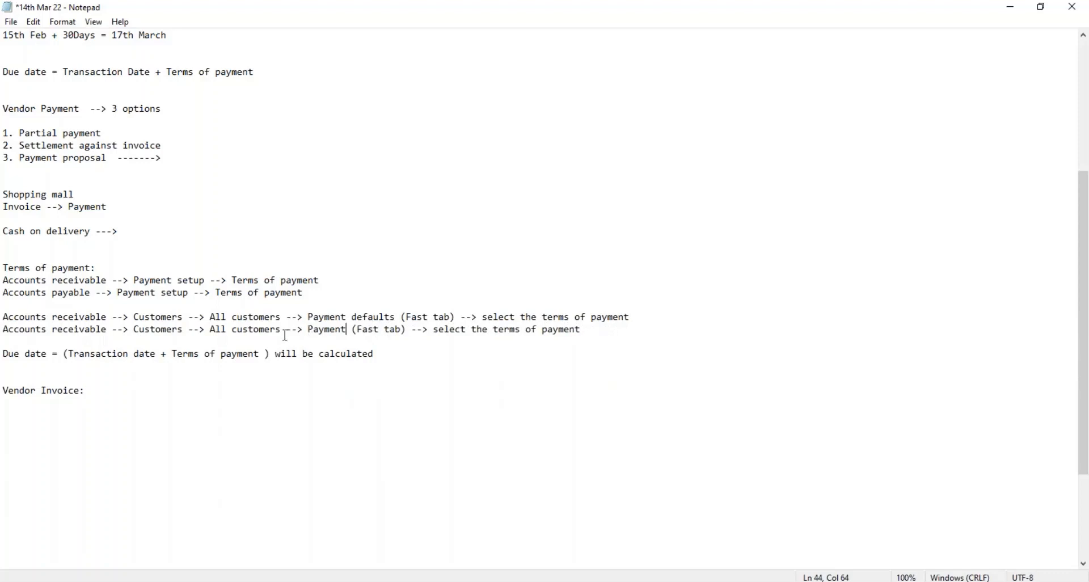
Change "Accounts receivable" to "Accounts payable" at the start of the copied path line.
click(106, 329)
key(BackSpace)
key(BackSpace)
key(BackSpace)
key(BackSpace)
key(BackSpace)
key(BackSpace)
key(BackSpace)
key(BackSpace)
key(BackSpace)
key(BackSpace)
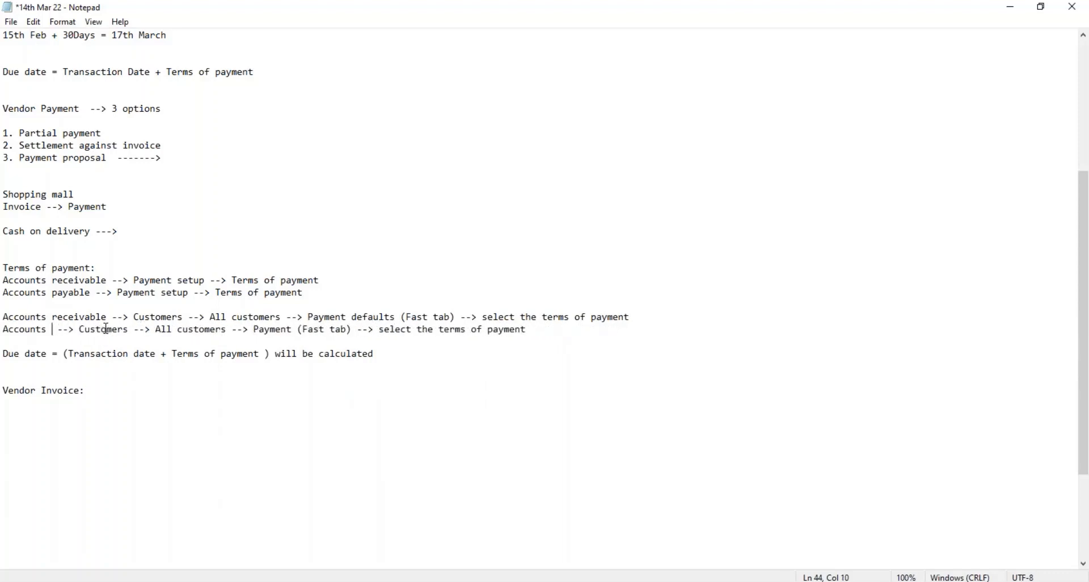
text(payable)
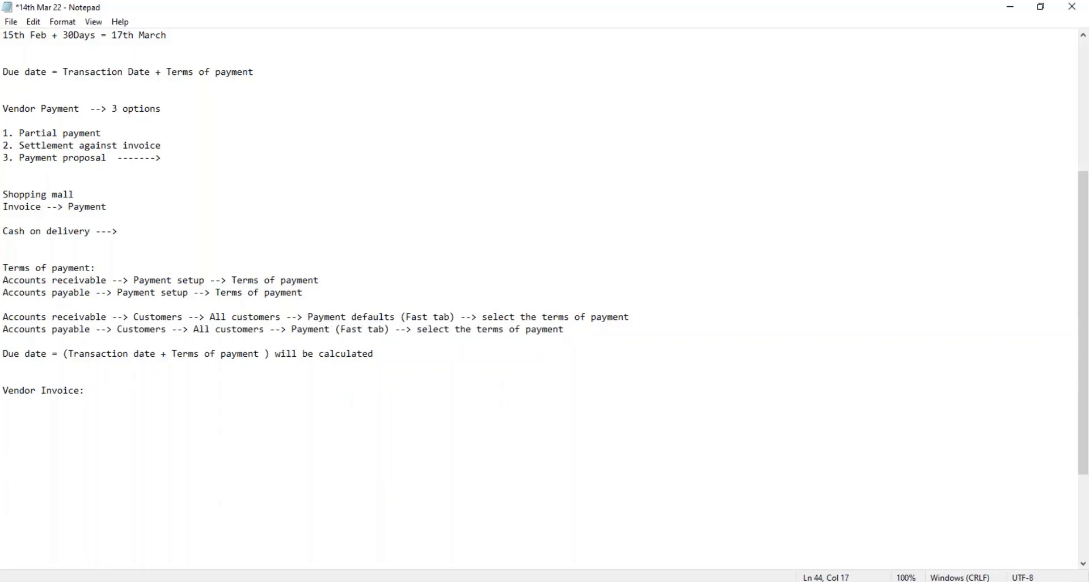
In the copied Accounts payable path, replace "Customers" with "Vendors" and "All customers" with "All Vendors".
key(shift+Right)
key(shift+Right)
key(shift+Right)
key(shift+Right)
key(shift+Right)
key(shift+Right)
key(shift+Right)
key(shift+Right)
key(shift+Right)
text(Vendors)
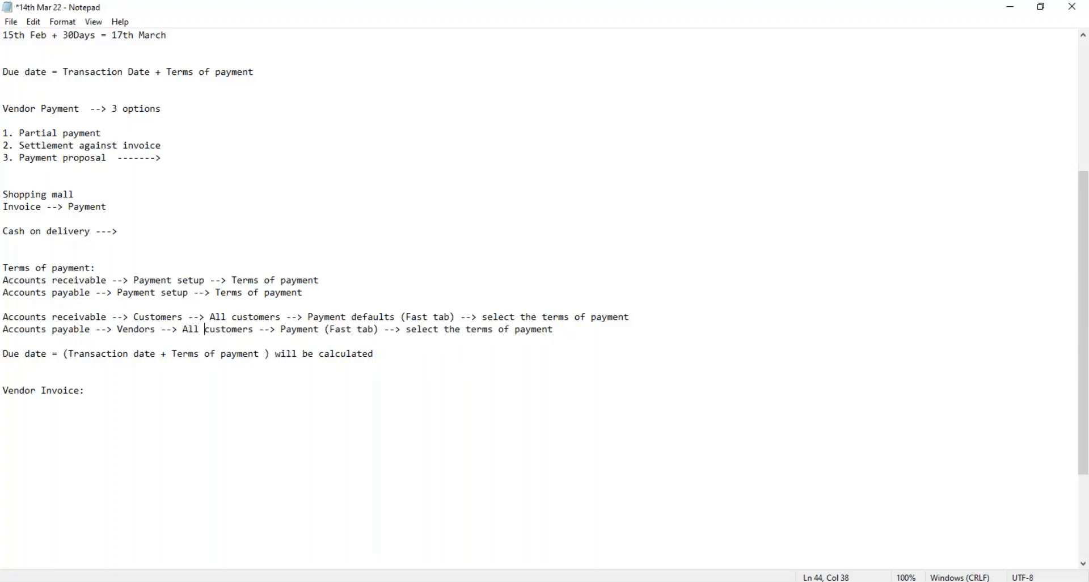
key(shift+Right)
key(shift+Right)
key(shift+Right)
key(shift+Right)
key(shift+Right)
key(shift+Right)
key(shift+Right)
key(shift+Right)
key(shift+Right)
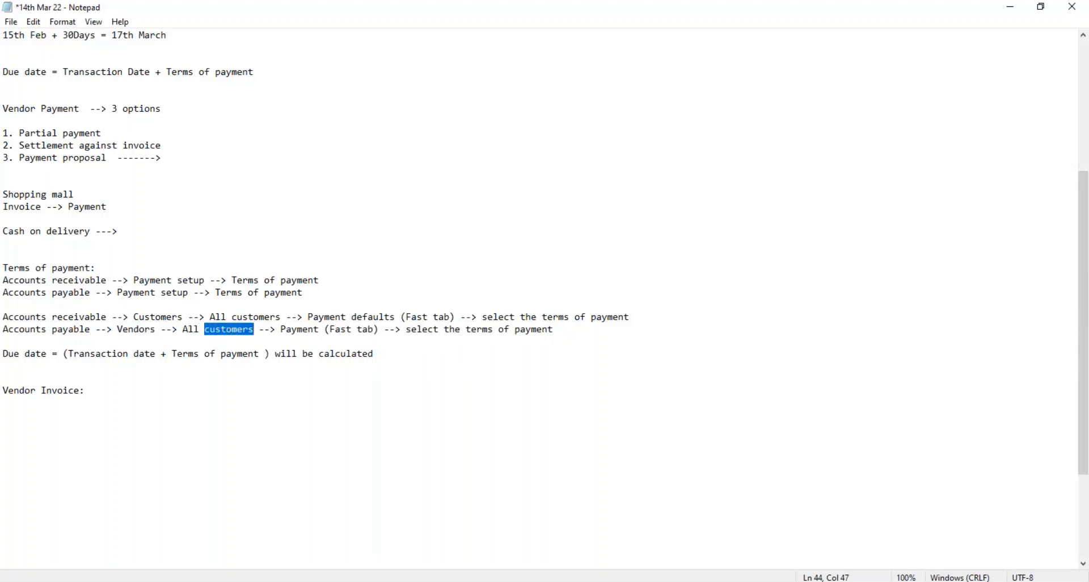
text(Vendors)
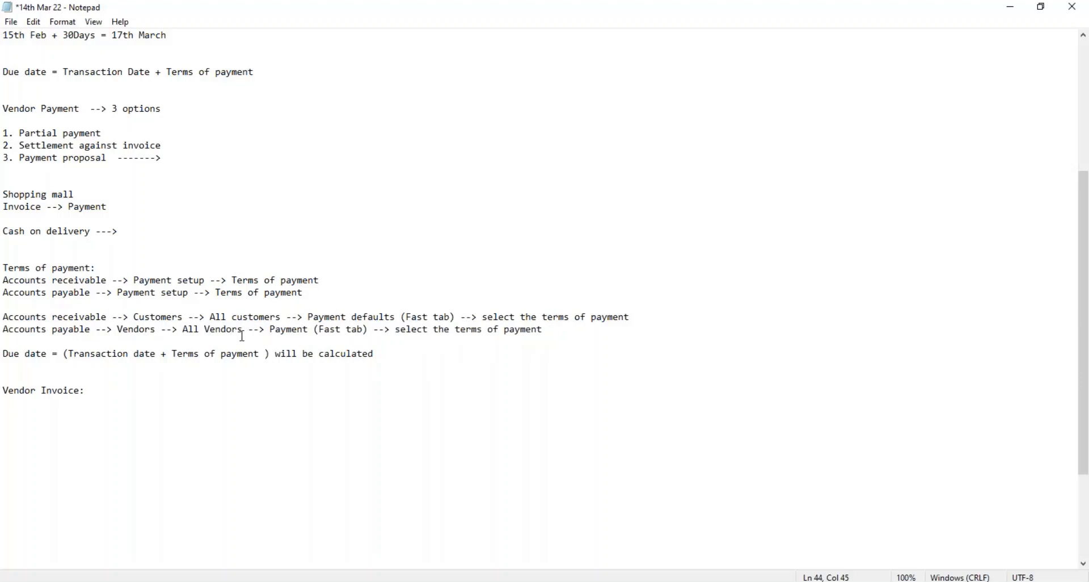
click(290, 340)
drag(545, 331, 5, 318)
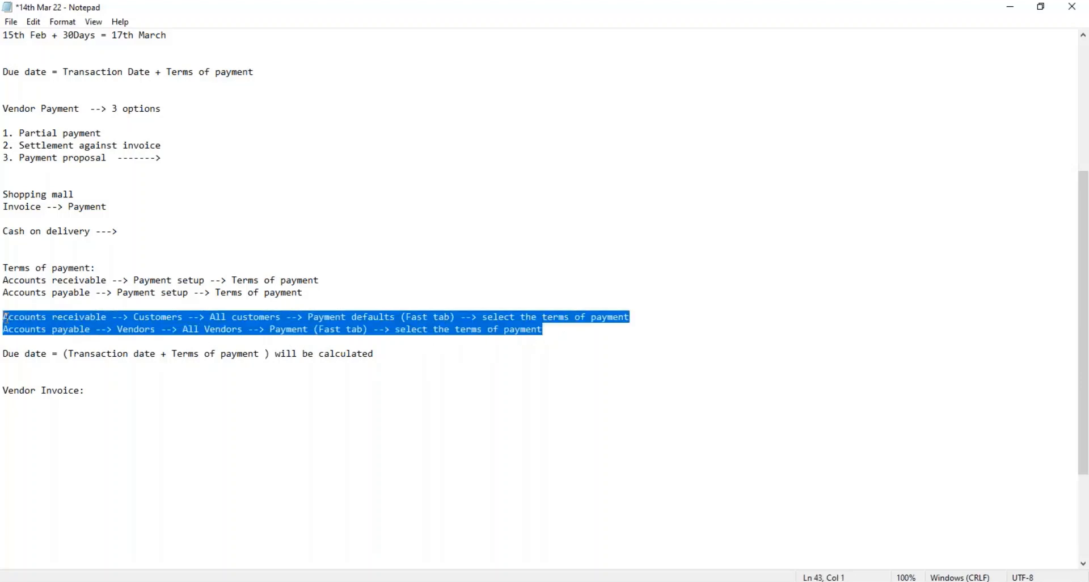
Add the line "Free text invoice" above Vendor Invoice and remove one of the blank lines above it.
click(26, 377)
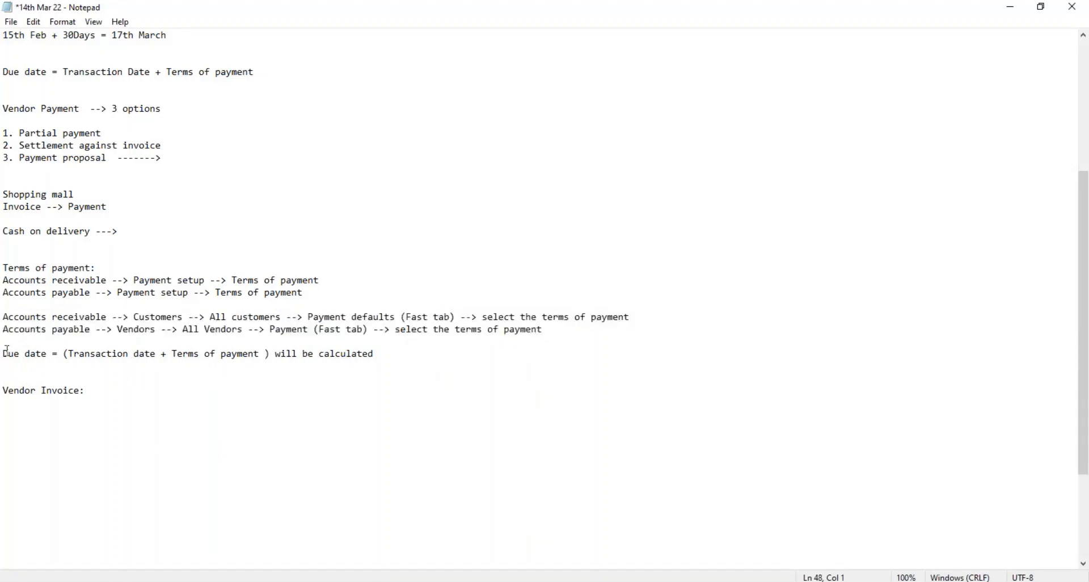
key(Return)
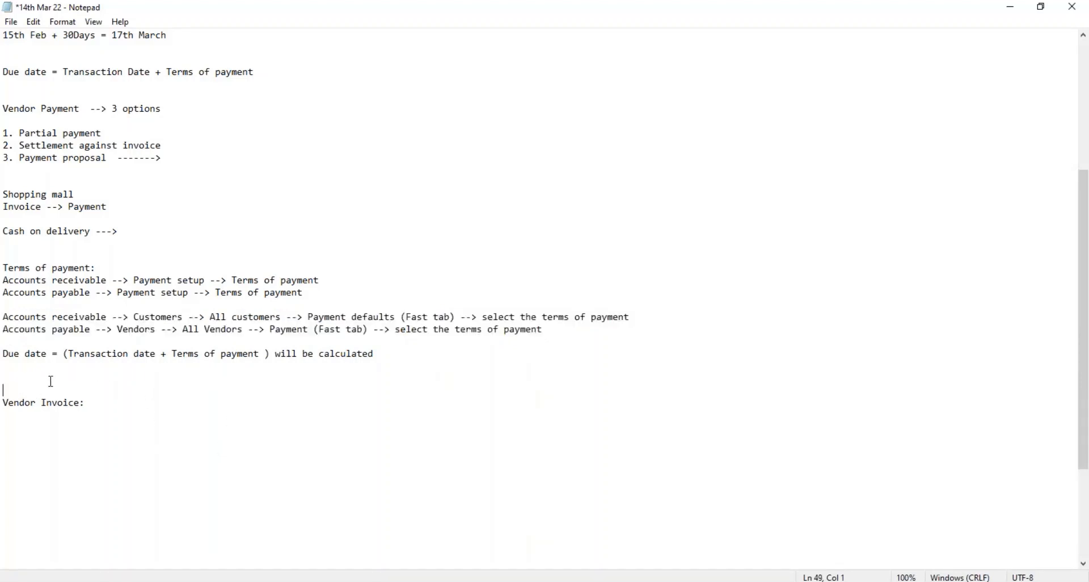
text(Free text invoice)
click(45, 370)
key(Delete)
click(104, 397)
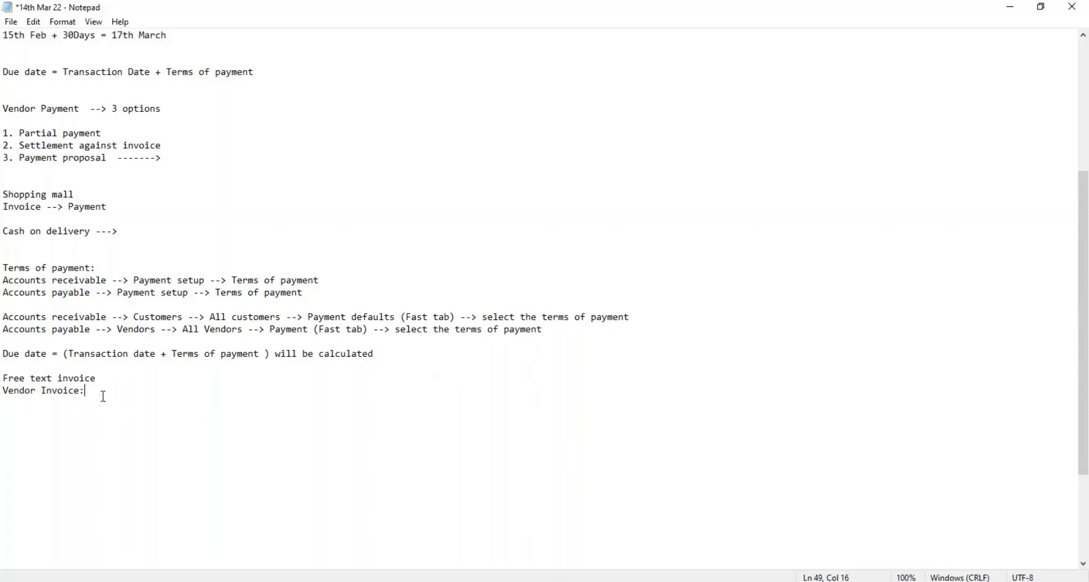
Remove the colon after Vendor Invoice and add the lines "sales order" and "Purchase order" below it.
drag(103, 396, 5, 384)
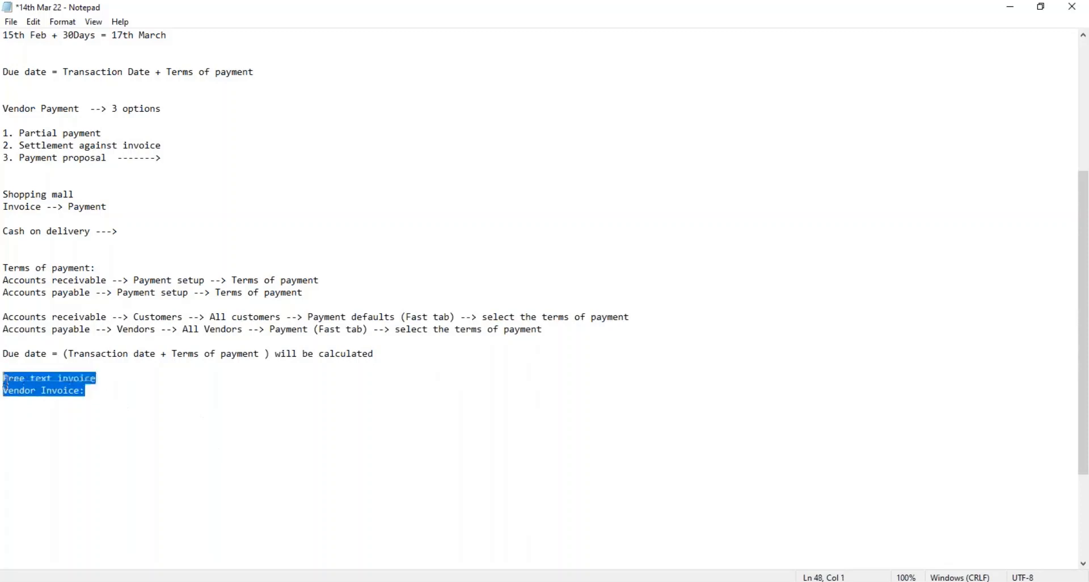
click(88, 392)
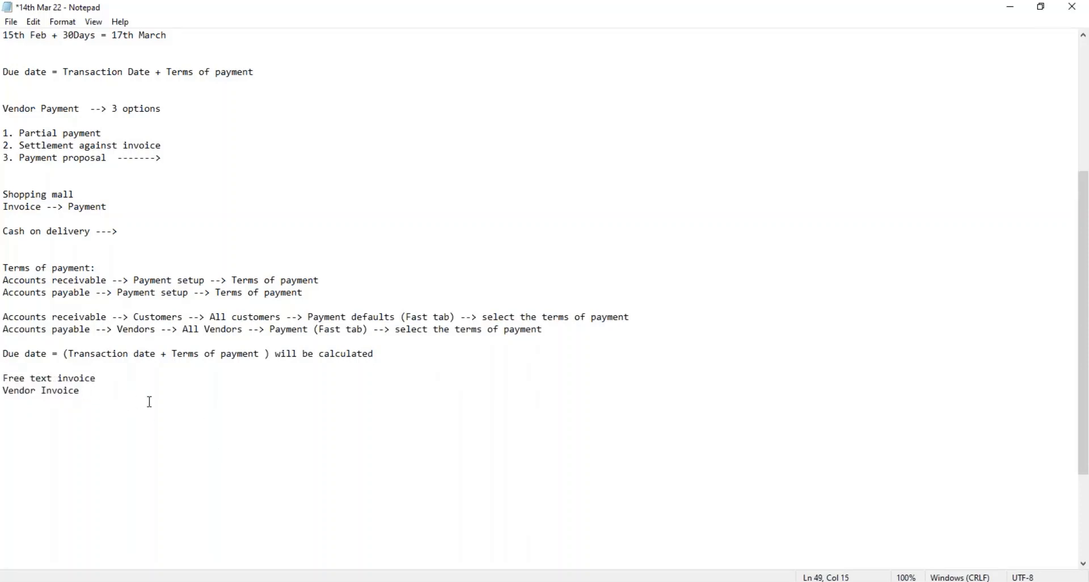
click(104, 380)
click(82, 391)
key(Return)
text(sales ored)
key(BackSpace)
key(BackSpace)
text(der)
key(Return)
text(Purchase order)
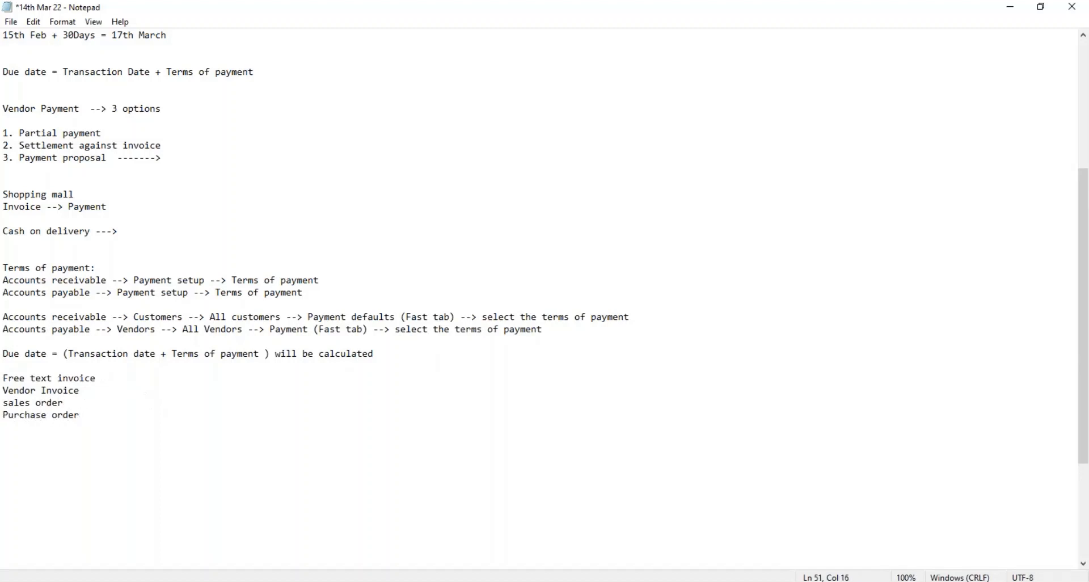
Capitalize the sales order line as "Sales order" and highlight the Terms of payment notes for review.
click(10, 404)
key(BackSpace)
text(S)
click(91, 419)
drag(91, 419, 3, 368)
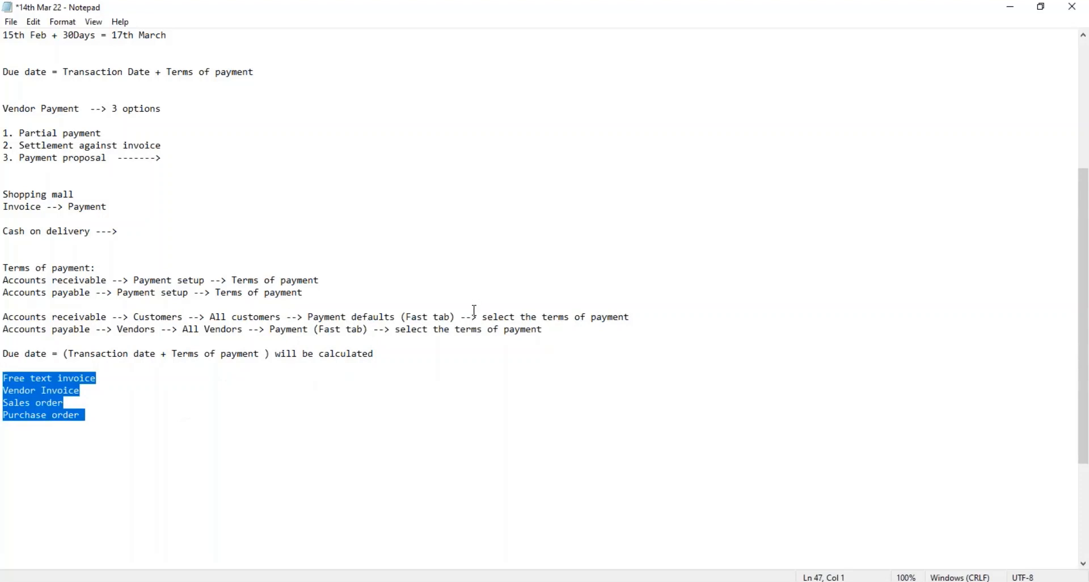
drag(91, 418, 5, 379)
click(5, 268)
drag(23, 275, 155, 424)
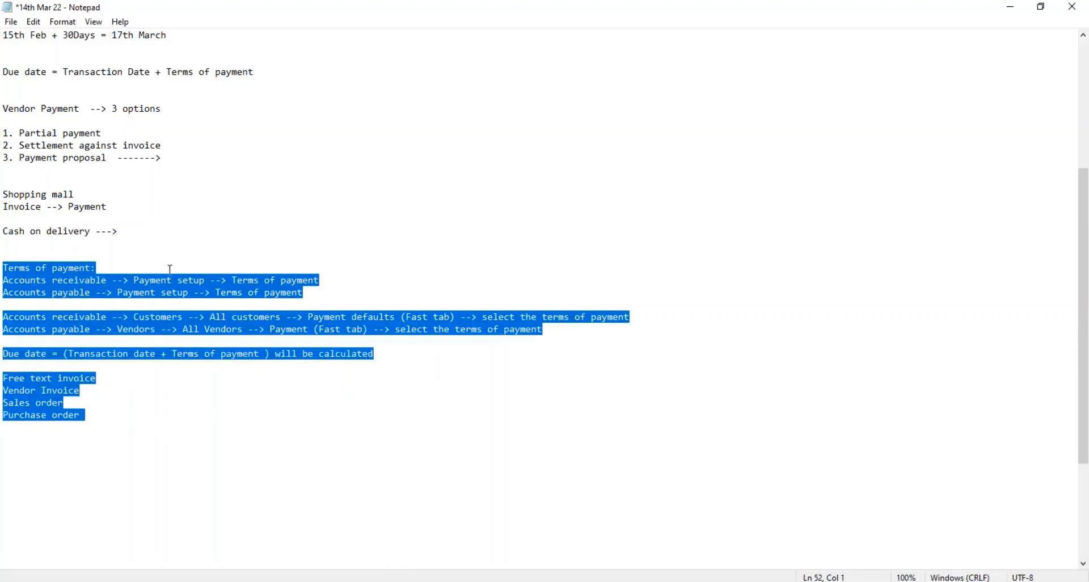
click(578, 335)
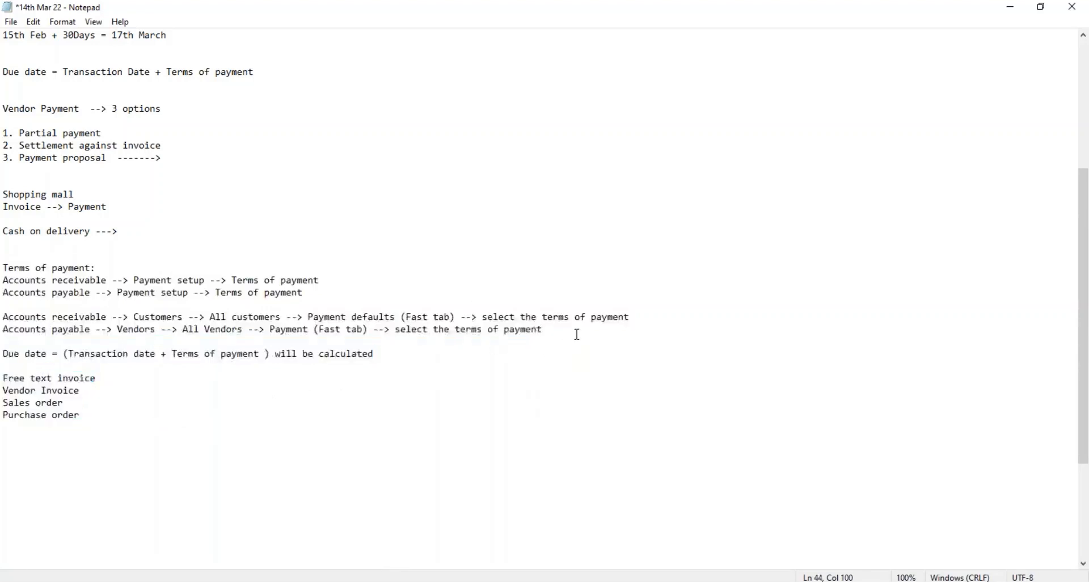
shift+click(4, 320)
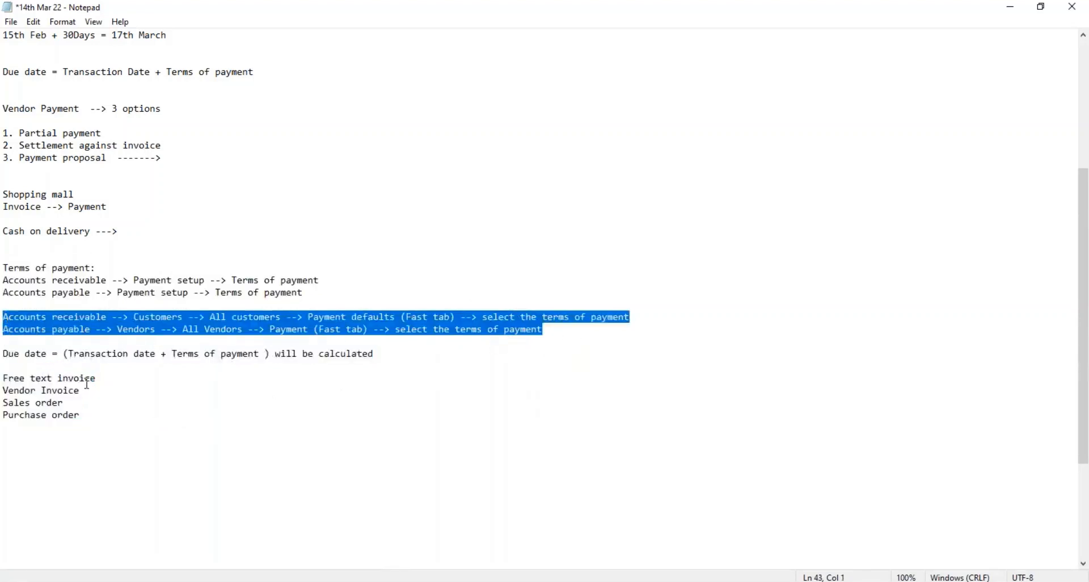
Add the heading "Transactions" above the Free text invoice line and highlight the invoice and order entries under it.
click(45, 369)
key(Return)
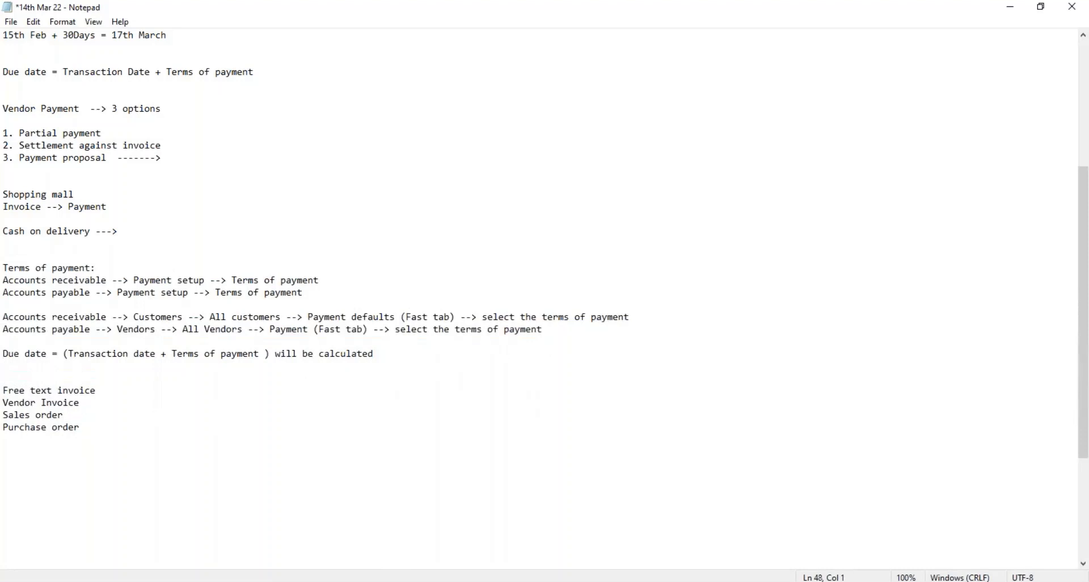
text(Transactions)
drag(86, 427, 5, 379)
drag(86, 405, 4, 392)
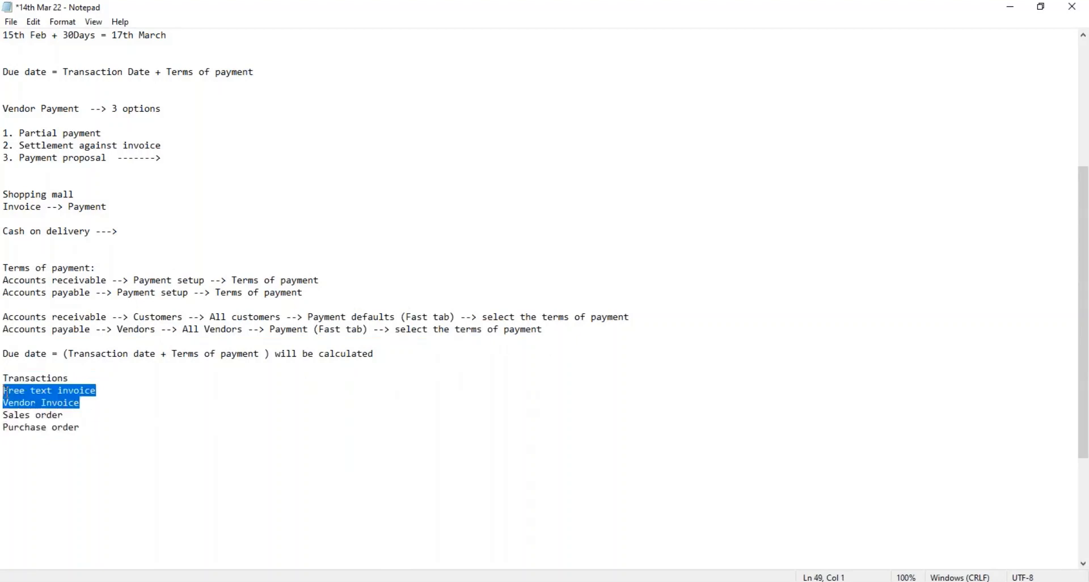
drag(88, 429, 4, 420)
click(87, 416)
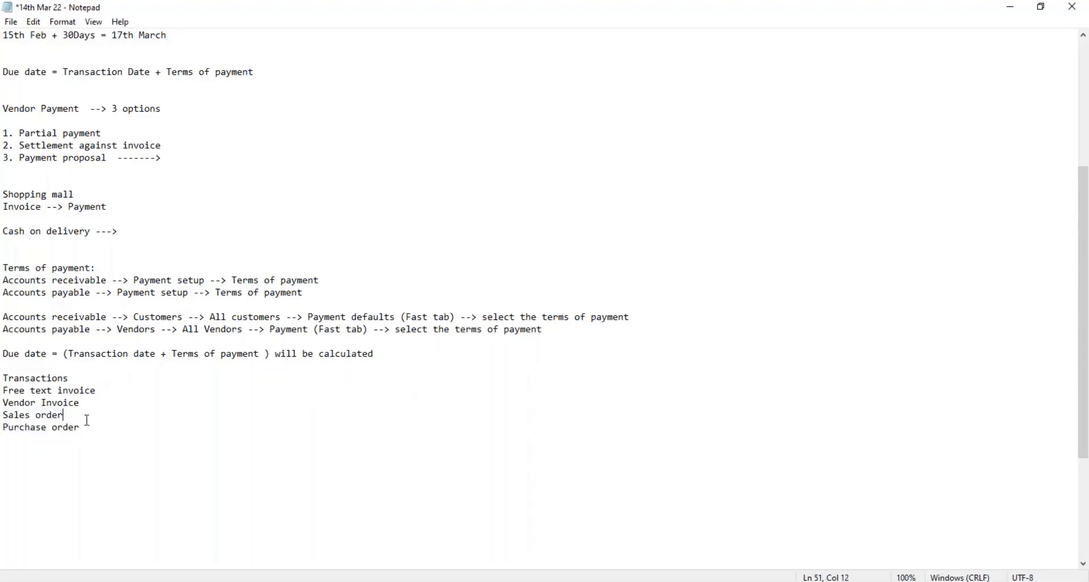
Switch to Finance and Operations in the browser and open the All sales orders list of Accounts receivable.
key(alt+Tab)
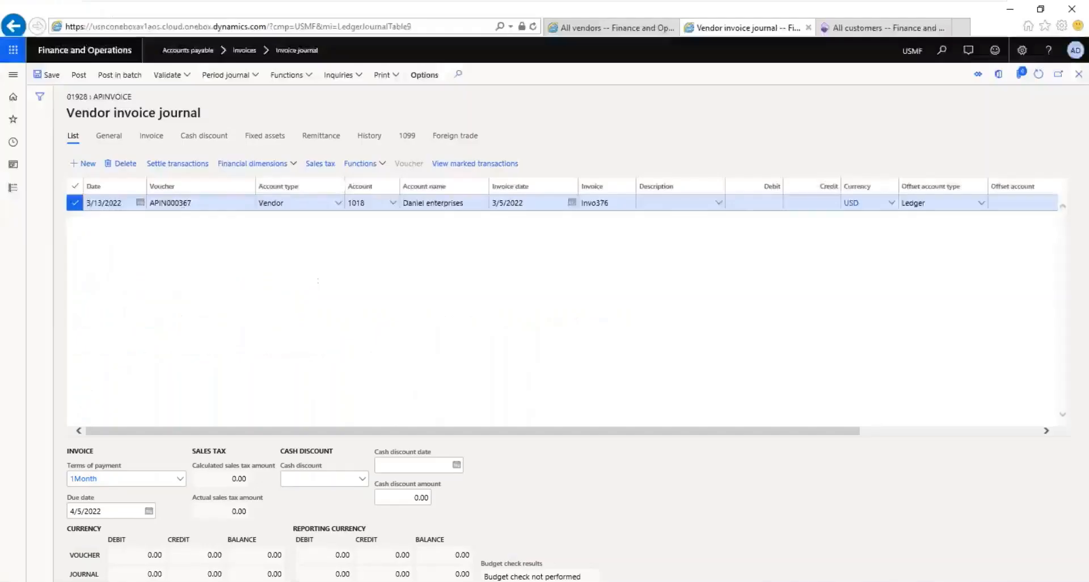
click(15, 188)
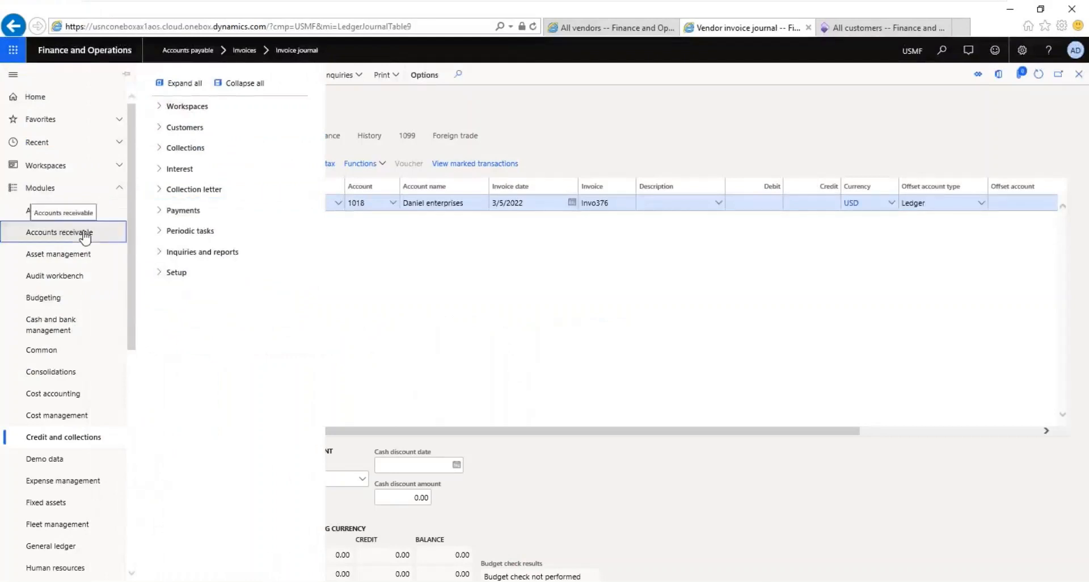
click(85, 238)
click(178, 148)
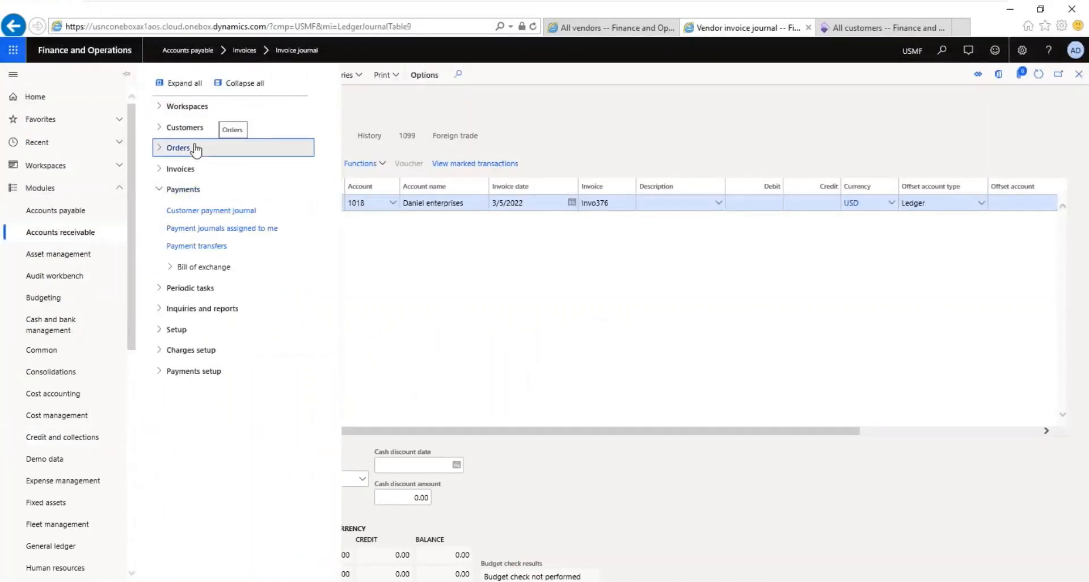
click(195, 169)
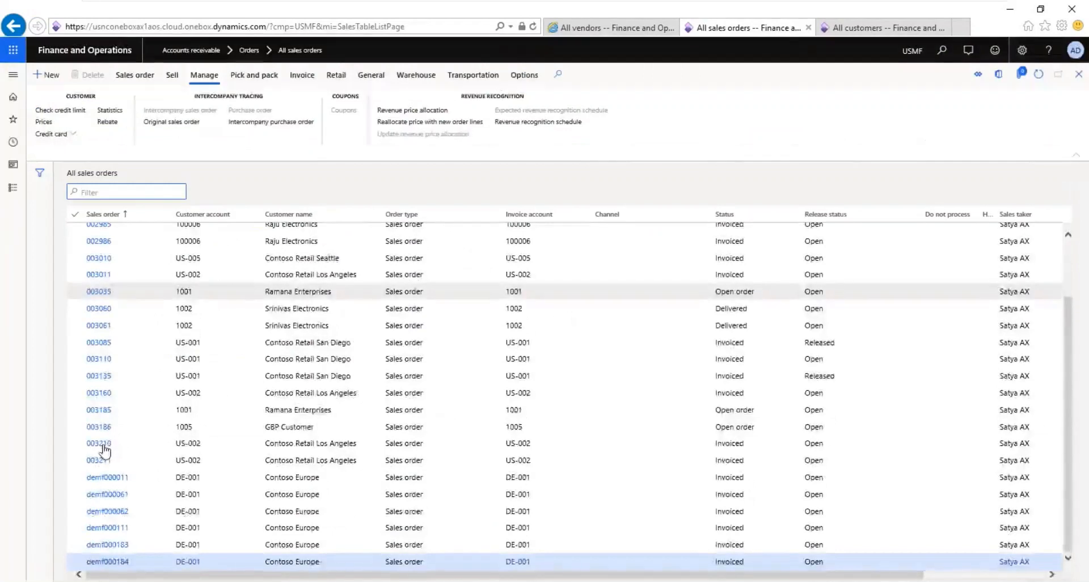
Open the invoiced Contoso Retail Los Angeles sales order listed just below the GBP Customer order.
scroll(103, 451, up, 1)
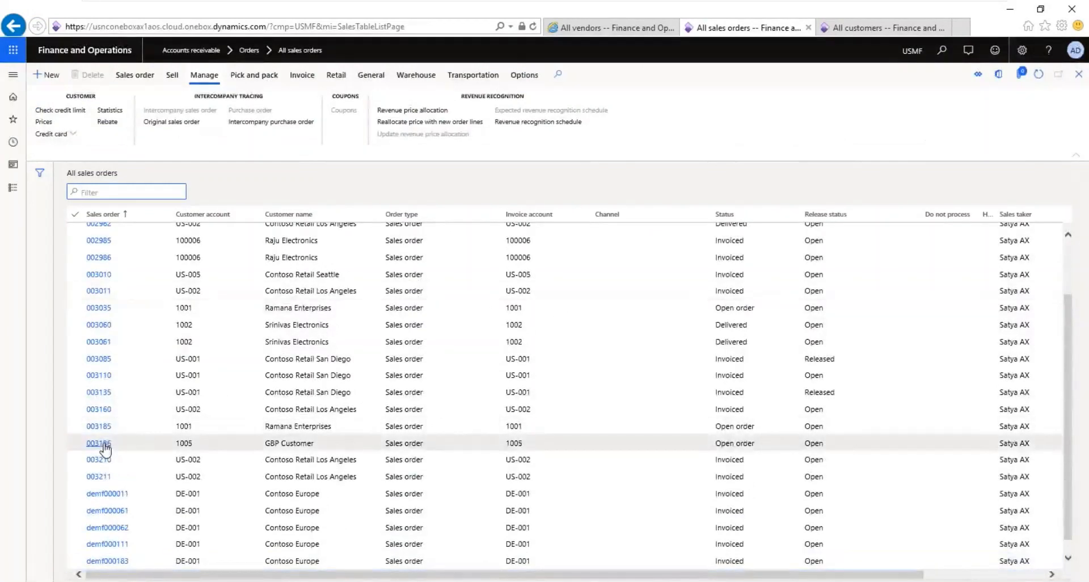
scroll(105, 448, down, 1)
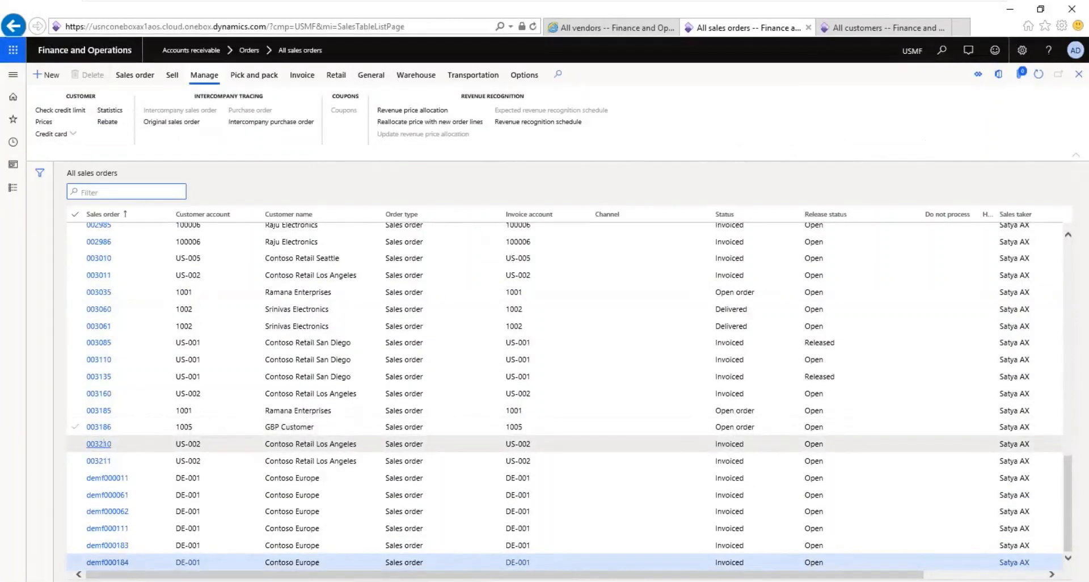
click(104, 444)
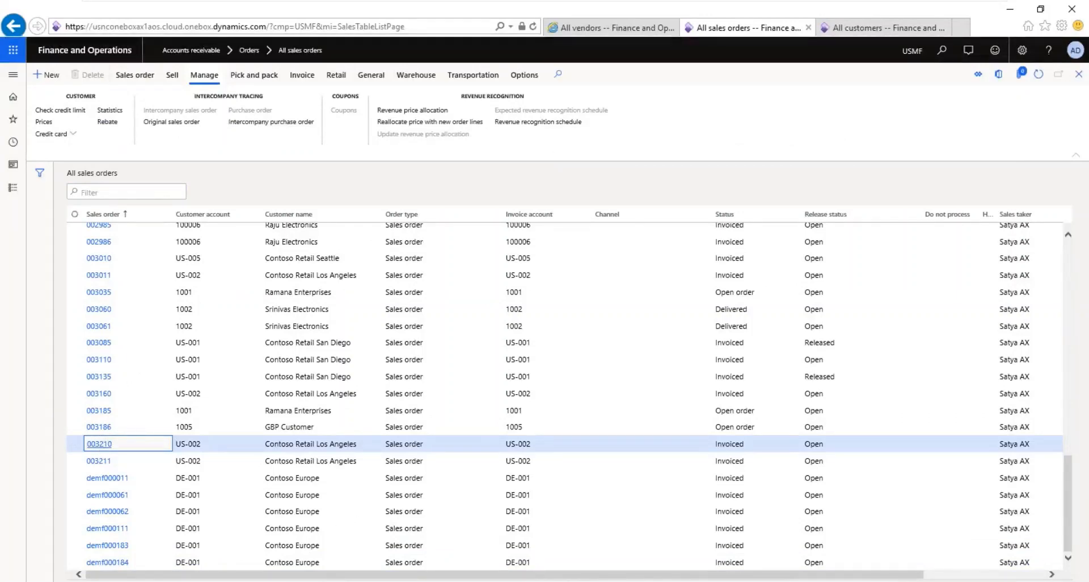
click(99, 444)
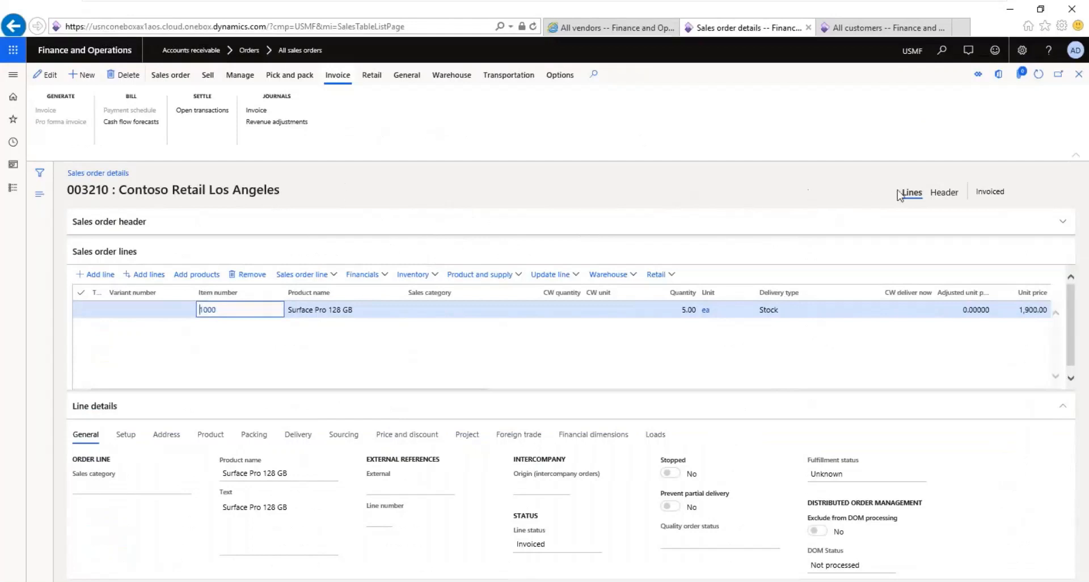
Display the header details of the Contoso Retail Los Angeles sales order instead of its lines.
click(944, 193)
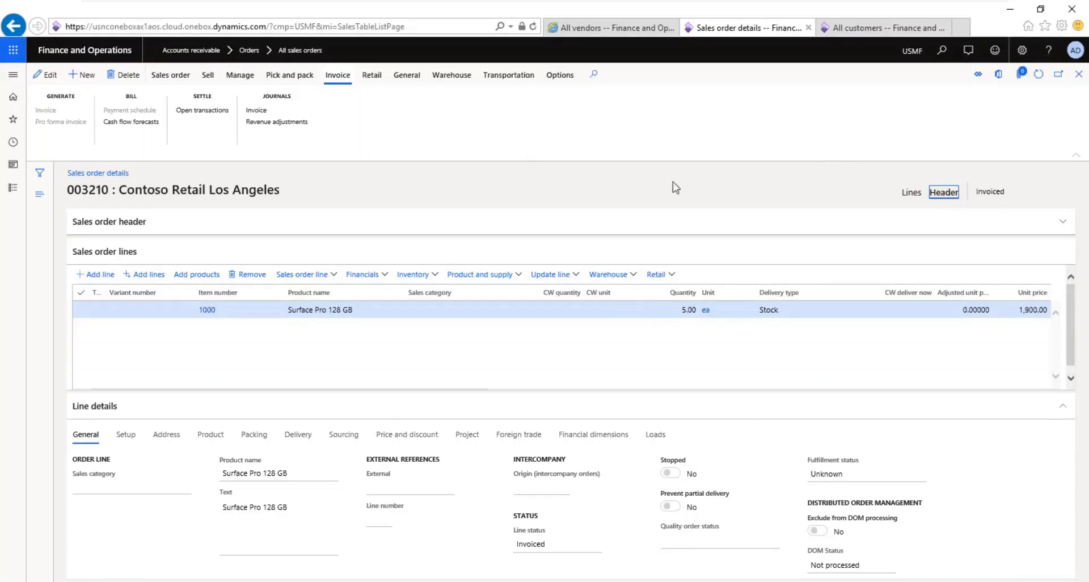
click(874, 28)
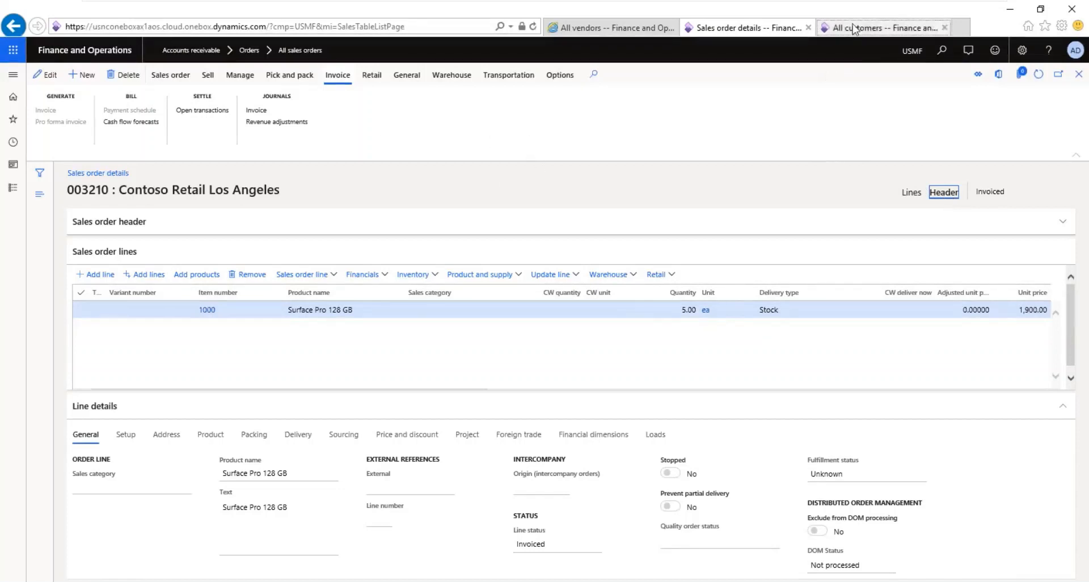
click(755, 29)
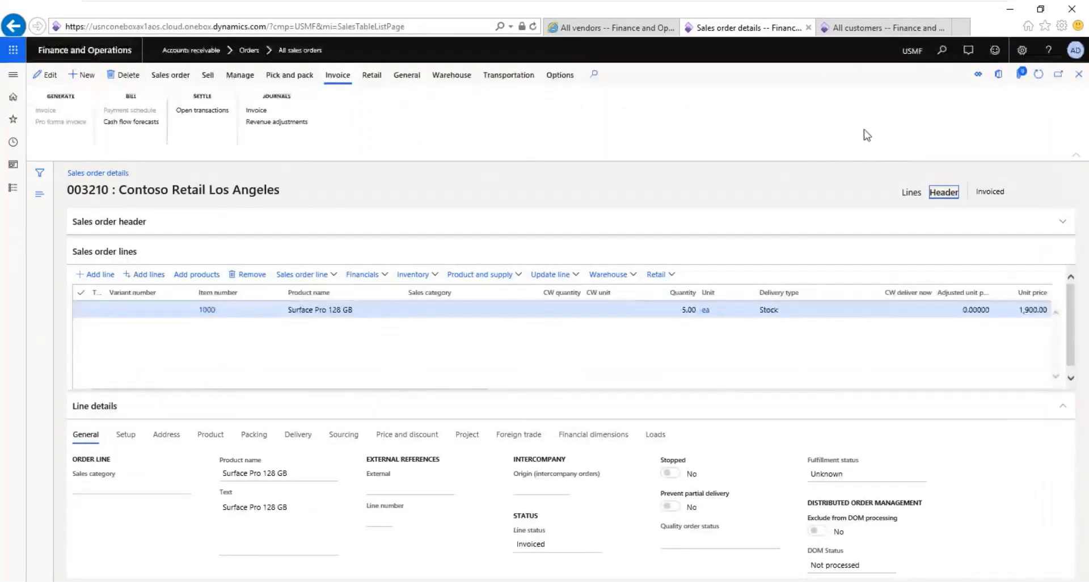
click(936, 190)
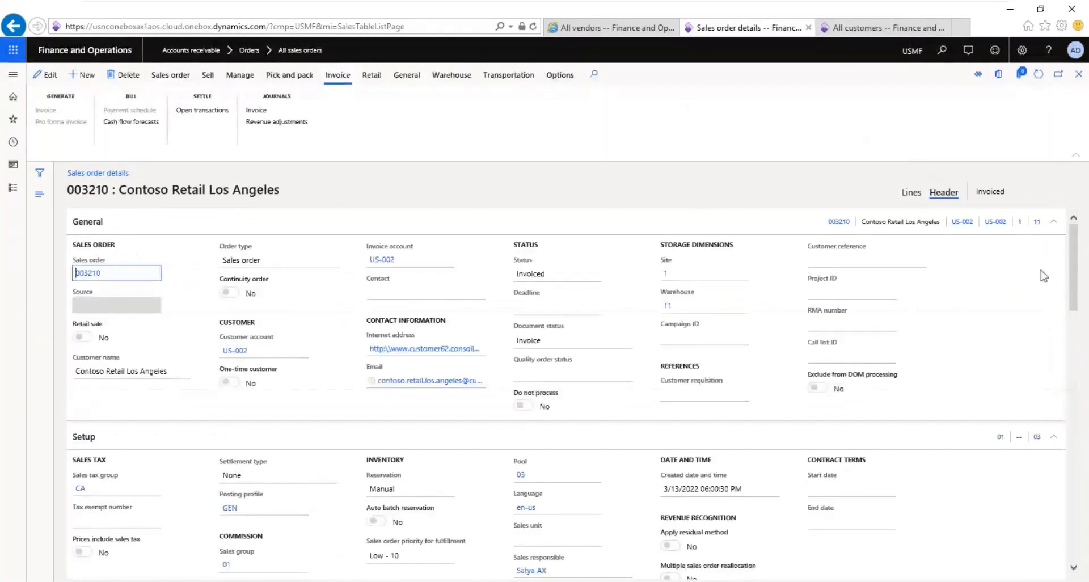
Review the payment terms in the Price and discount section of the sales order header and close the order.
drag(1078, 264, 1080, 418)
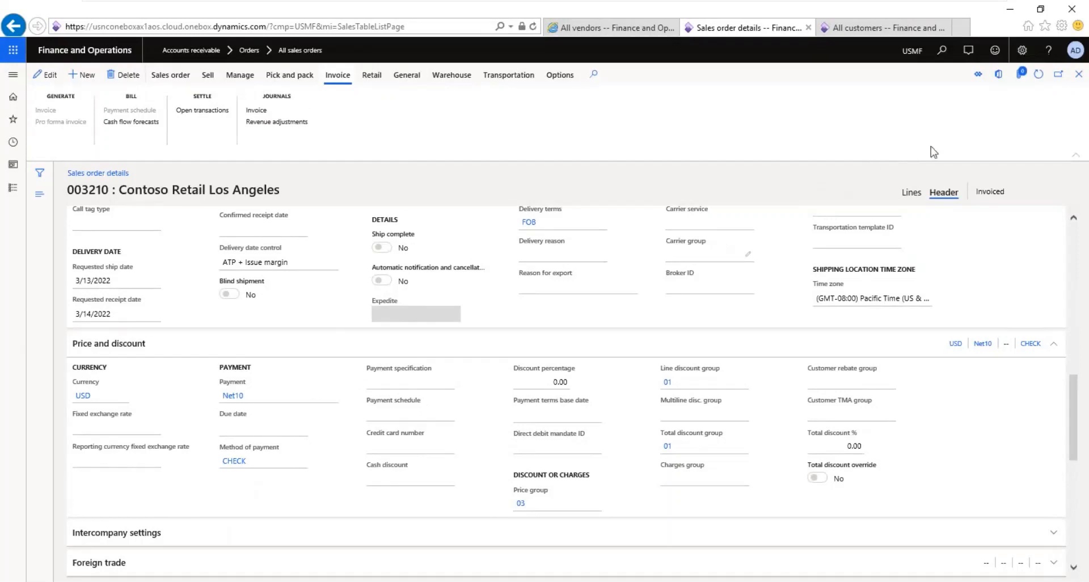
click(1080, 79)
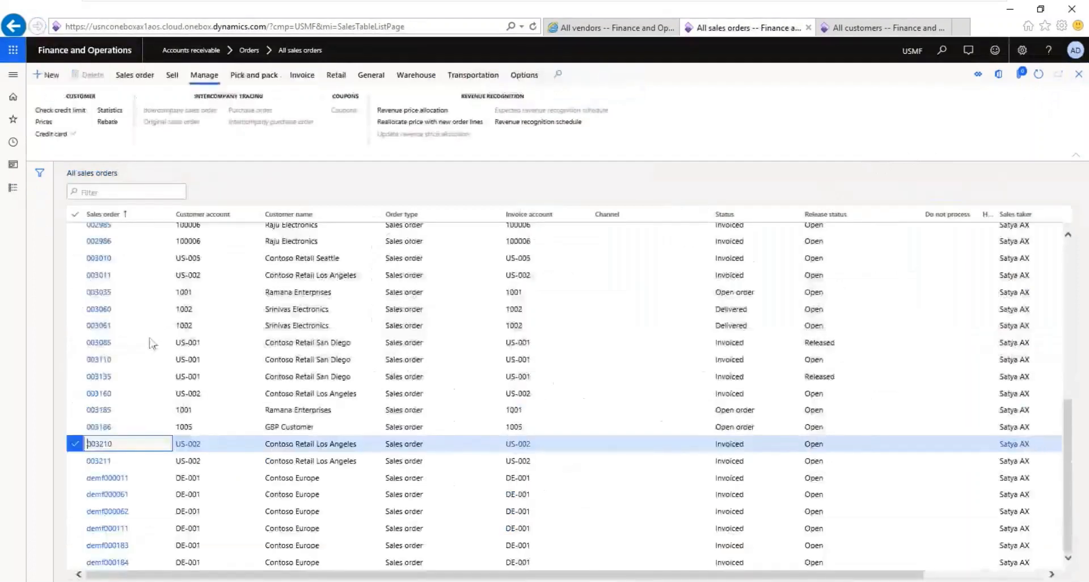
Open the All purchase orders list of Accounts payable.
click(14, 187)
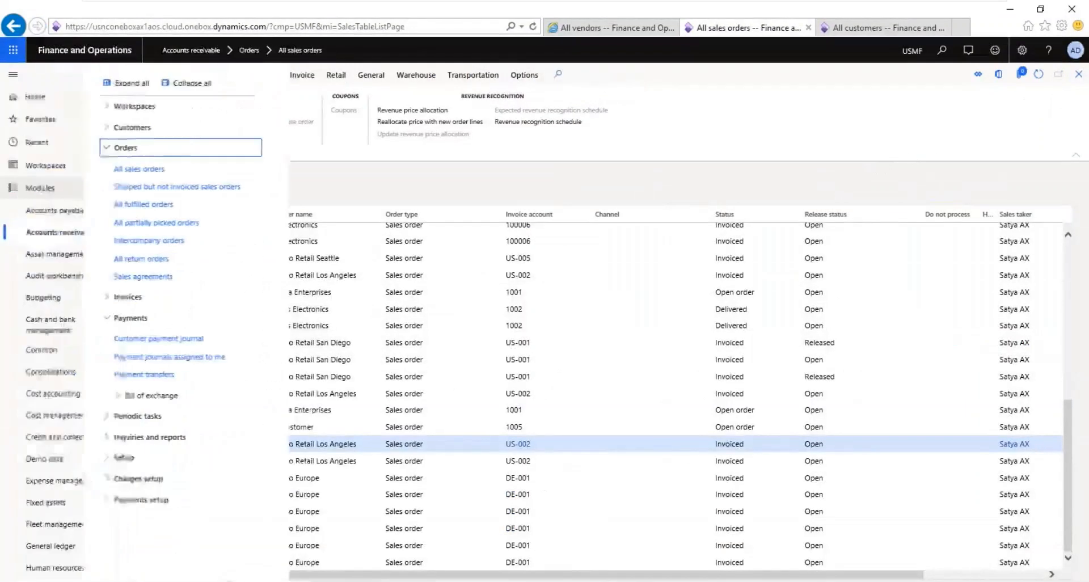
click(79, 212)
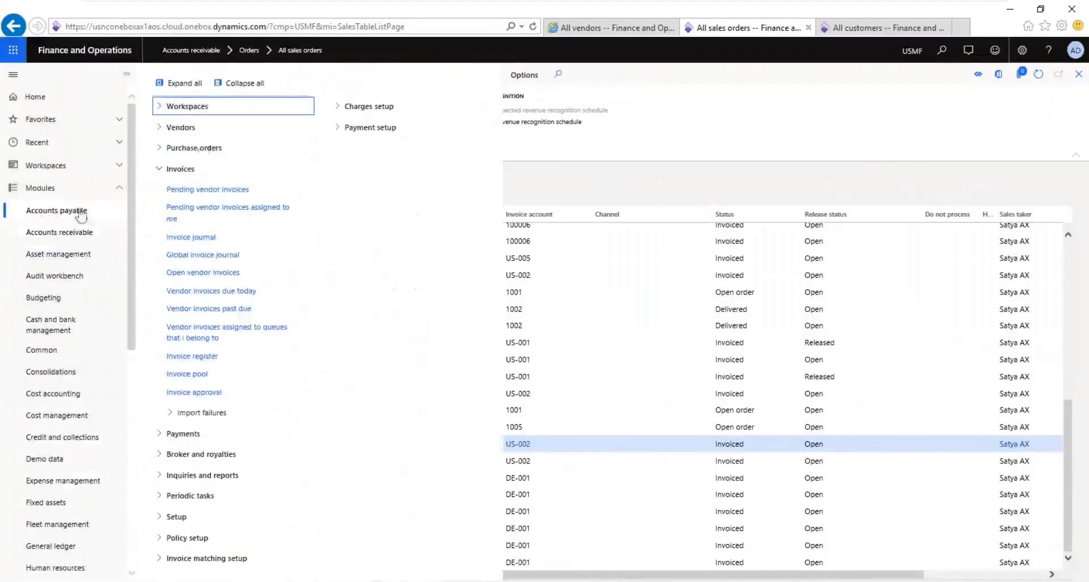
click(203, 147)
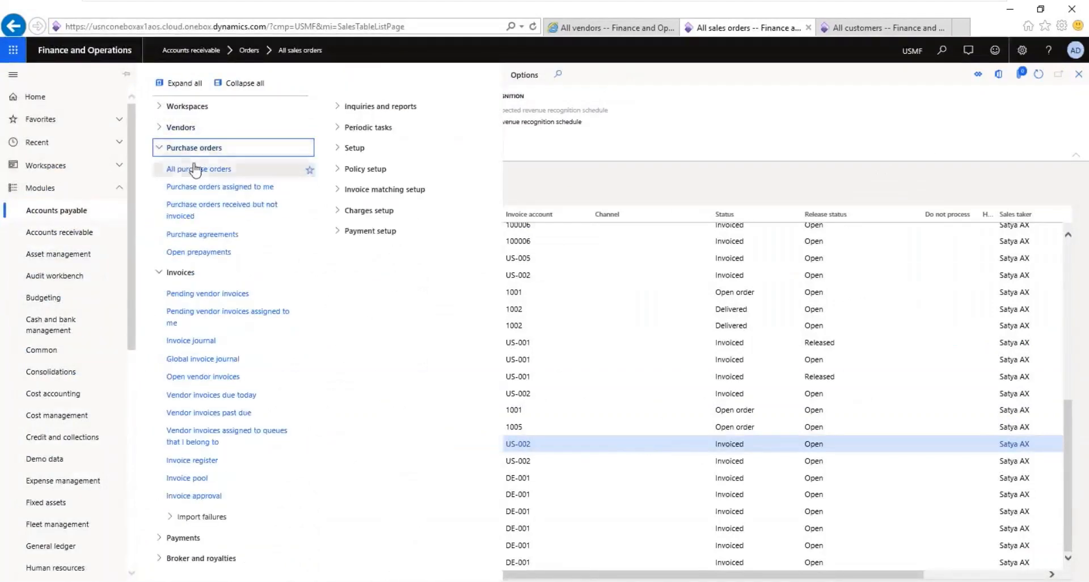
click(506, 169)
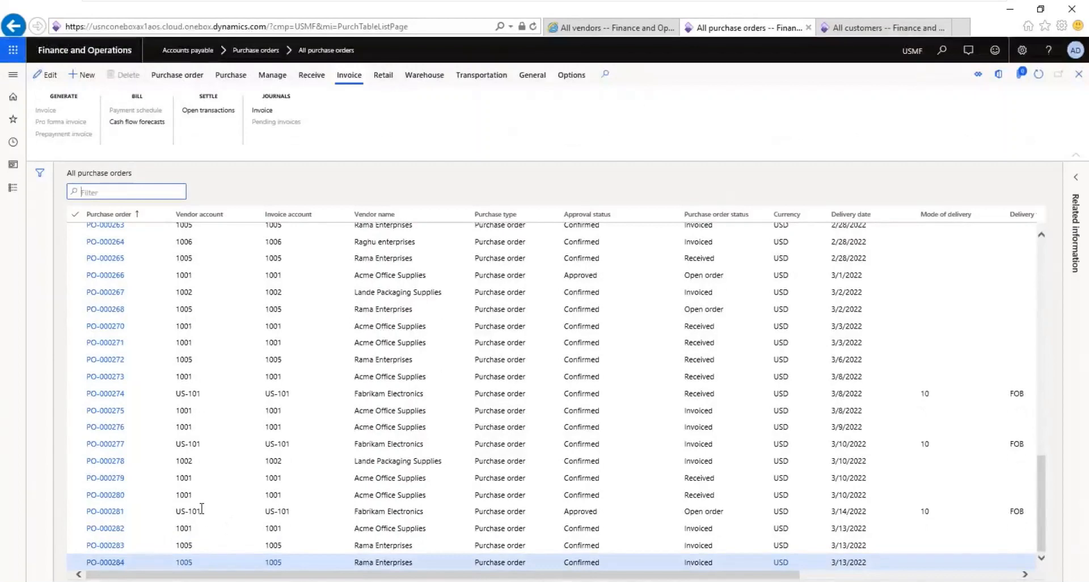
Open the Fabrikam Electronics purchase order with delivery date 3/14/2022 and show the payment terms under Price and discount in its header.
click(105, 517)
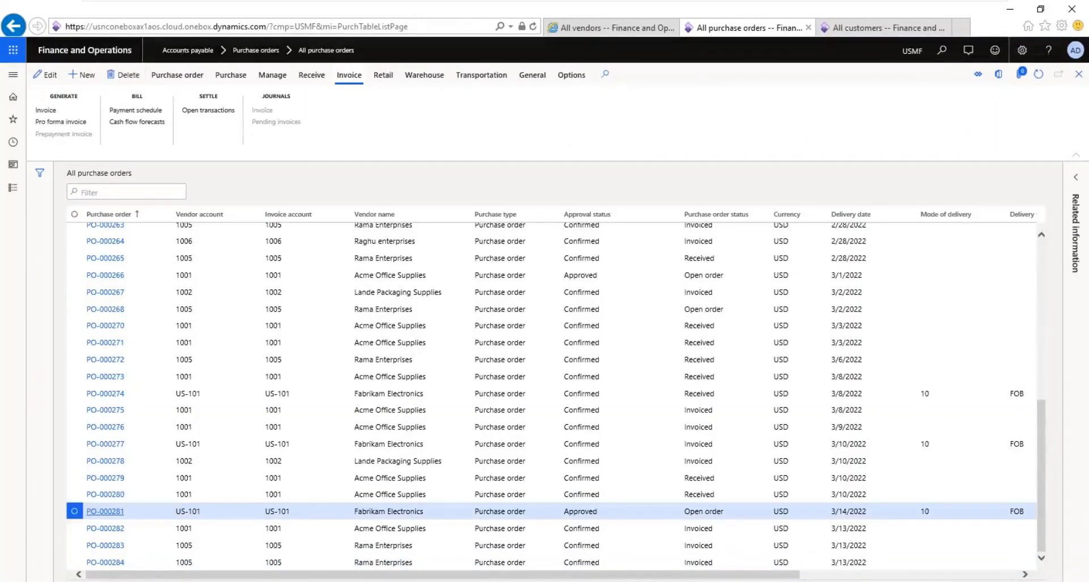
click(105, 512)
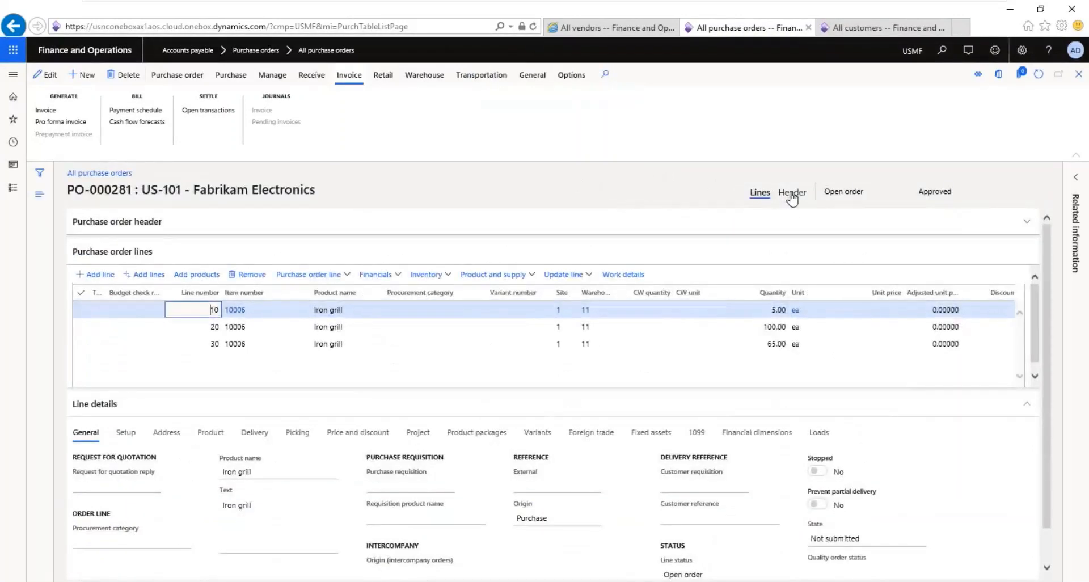
click(792, 194)
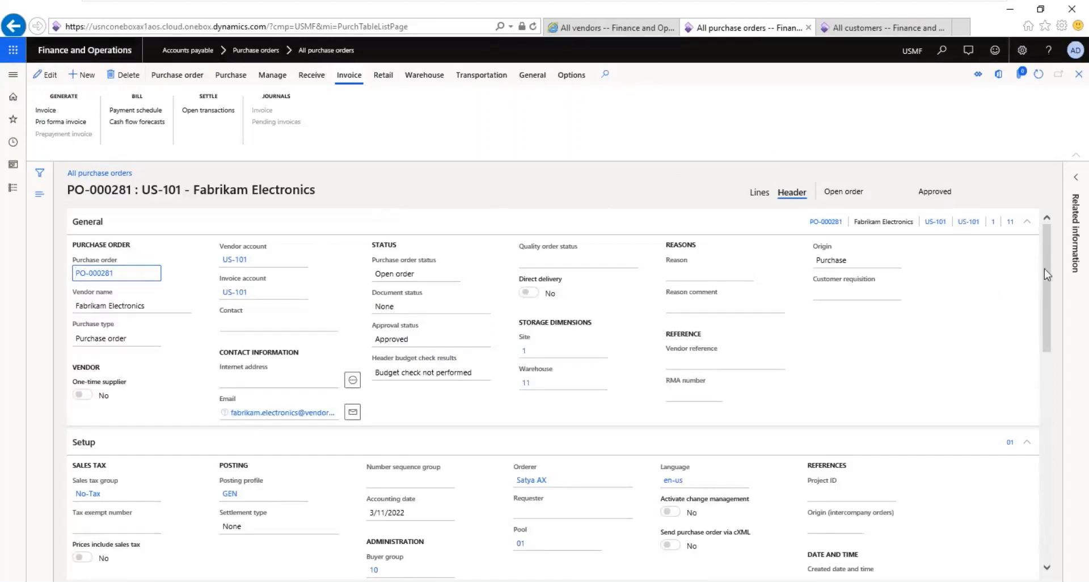
drag(1048, 341, 1050, 434)
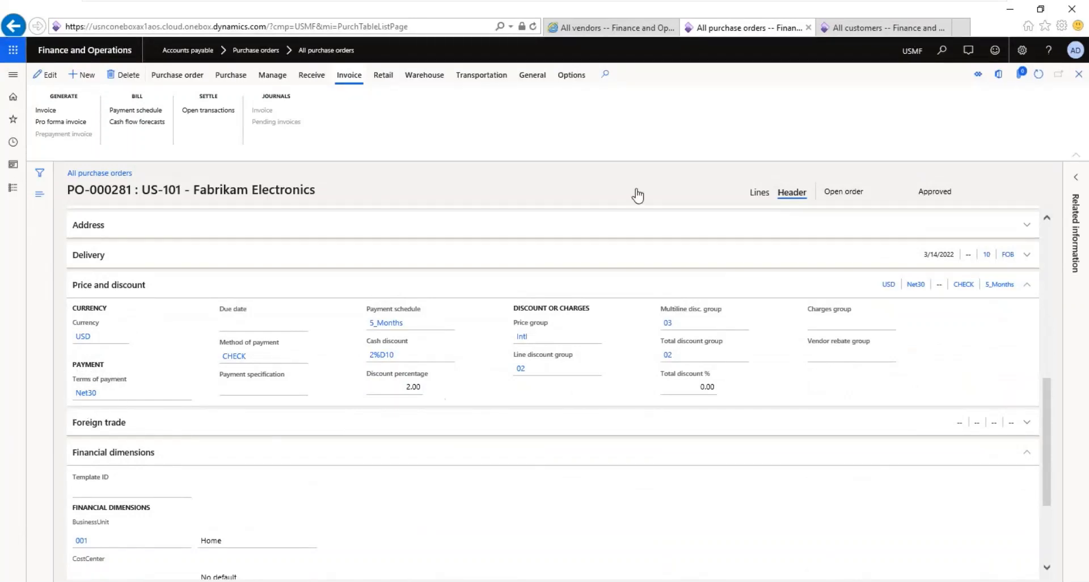
Switch to the Notepad notes, highlight the Sales order and Purchase order lines, and save the file.
click(953, 10)
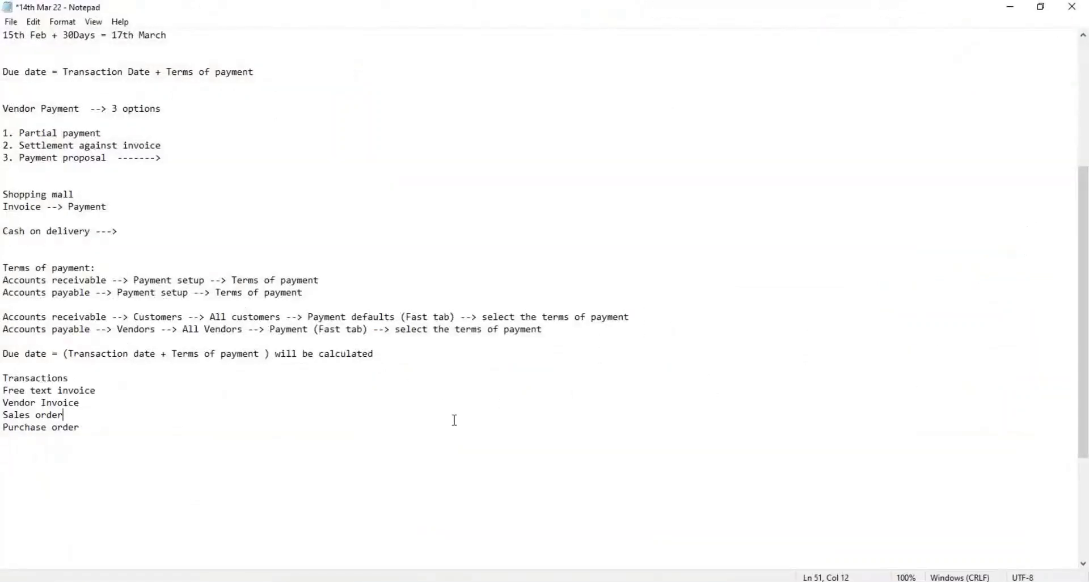
drag(87, 432, 5, 415)
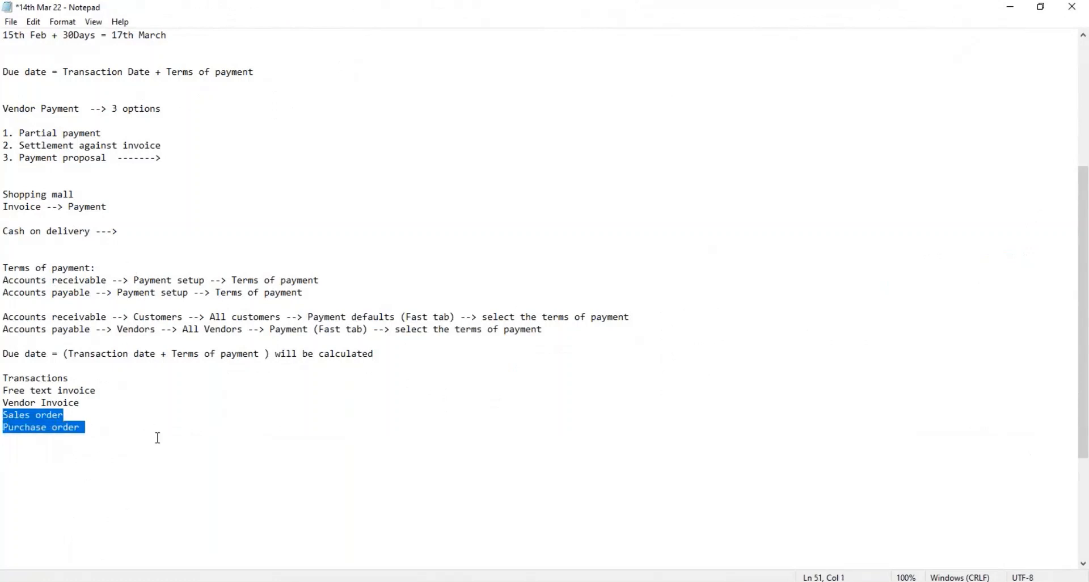
key(ctrl+s)
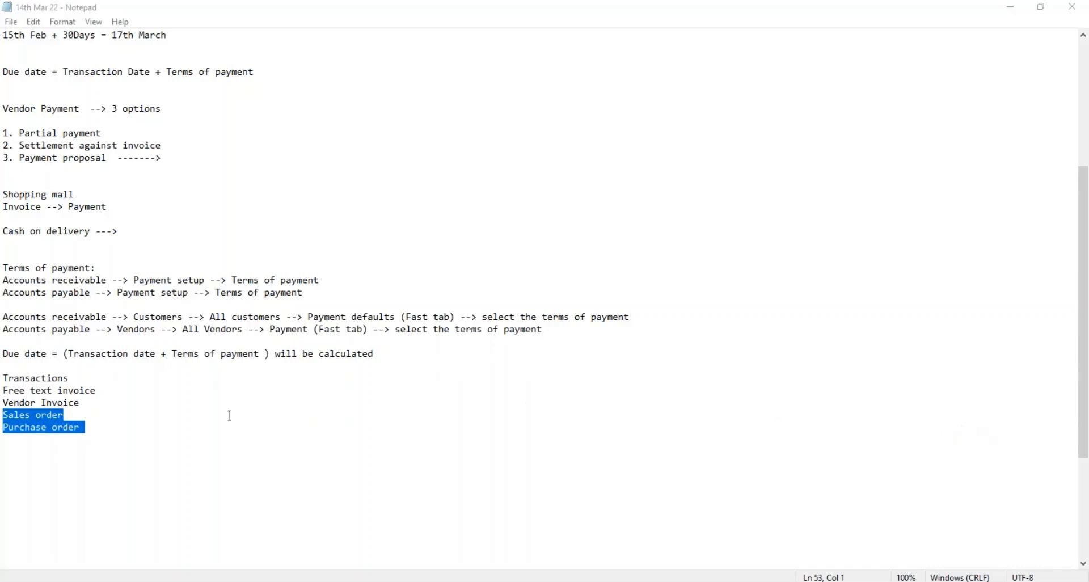
click(205, 423)
Switch back to Finance and Operations and open the Ledger page from the General ledger's Ledger setup.
key(alt+Tab)
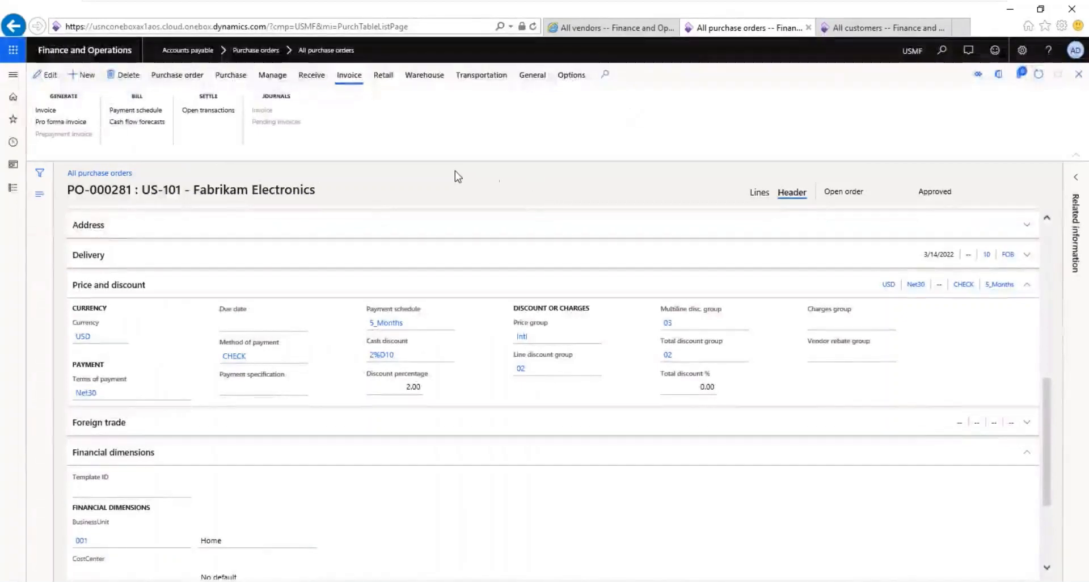
click(15, 192)
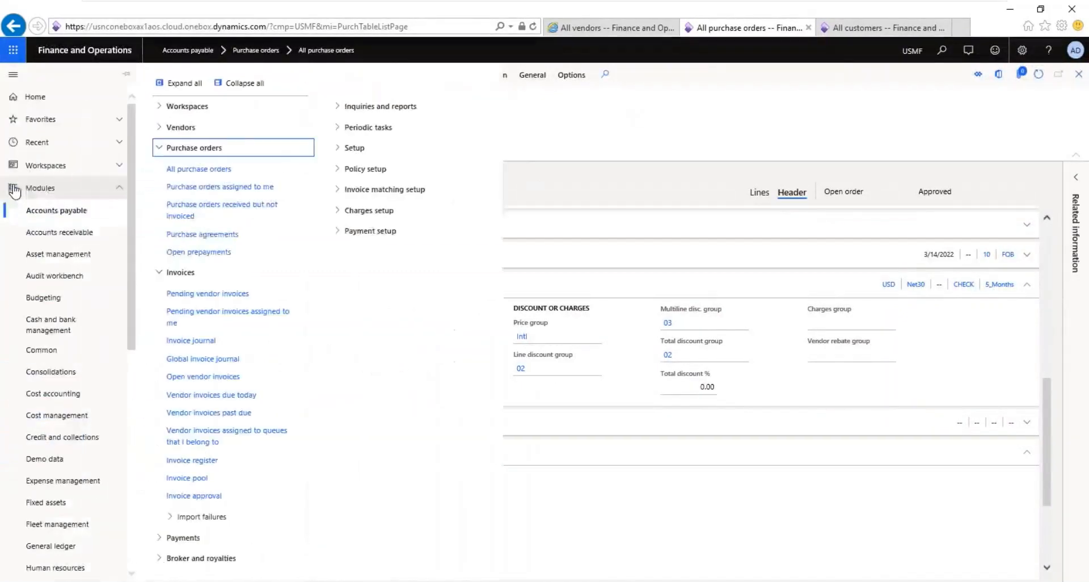
mouse_move(859, 5)
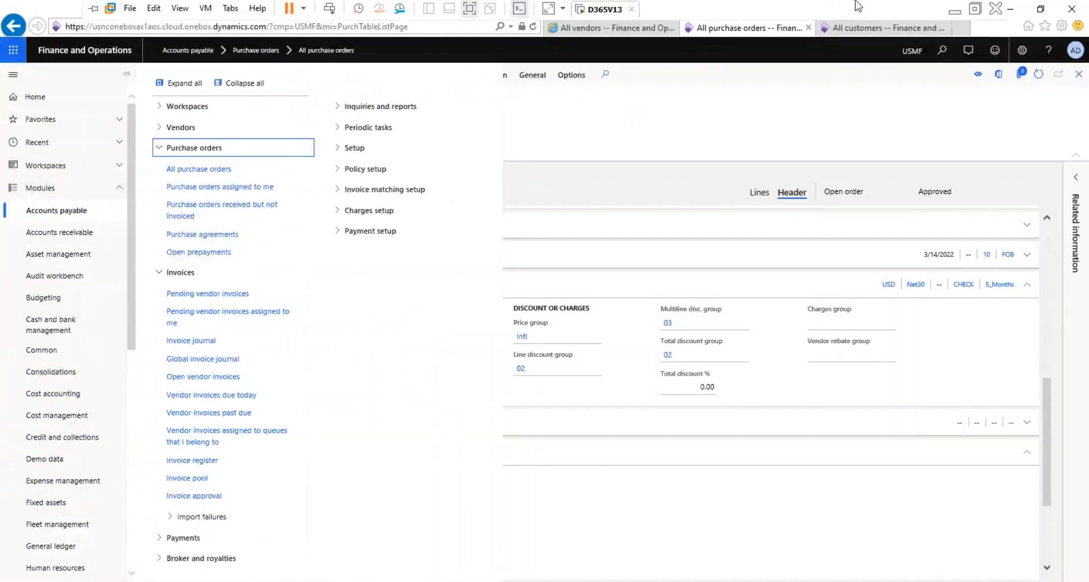
click(955, 10)
click(954, 189)
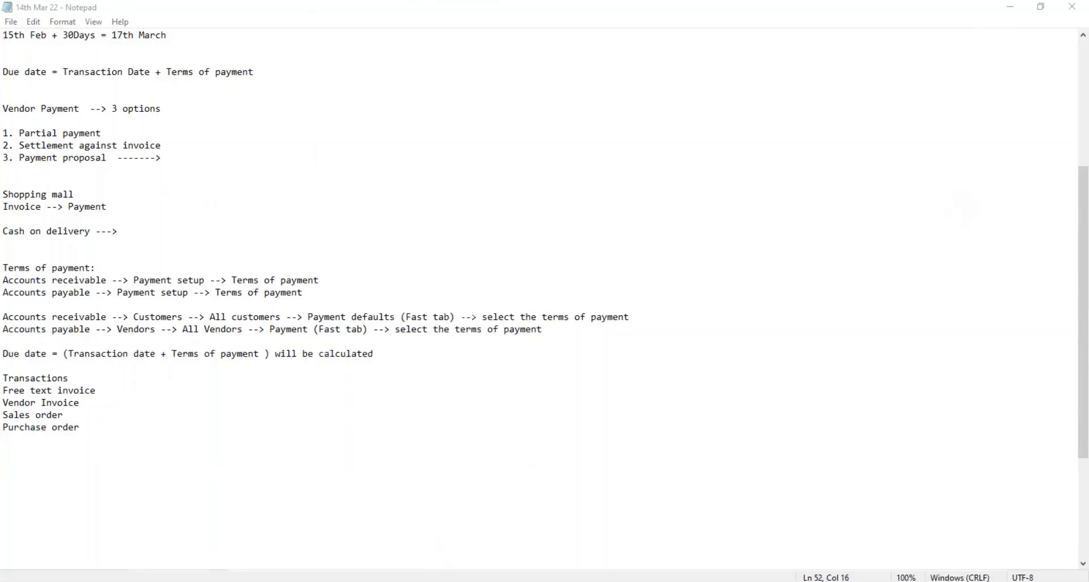
key(alt+Tab)
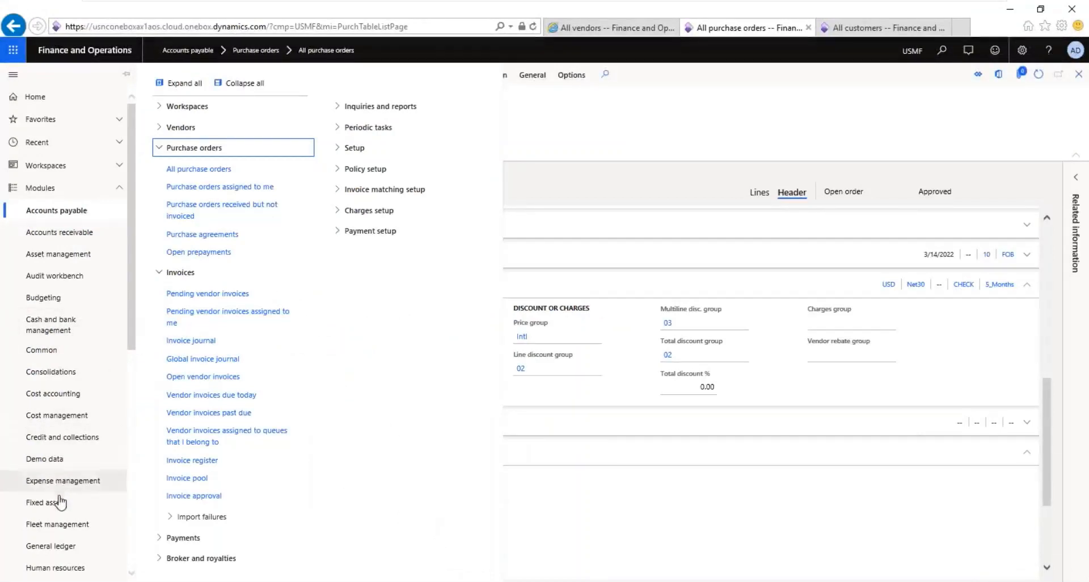
click(52, 552)
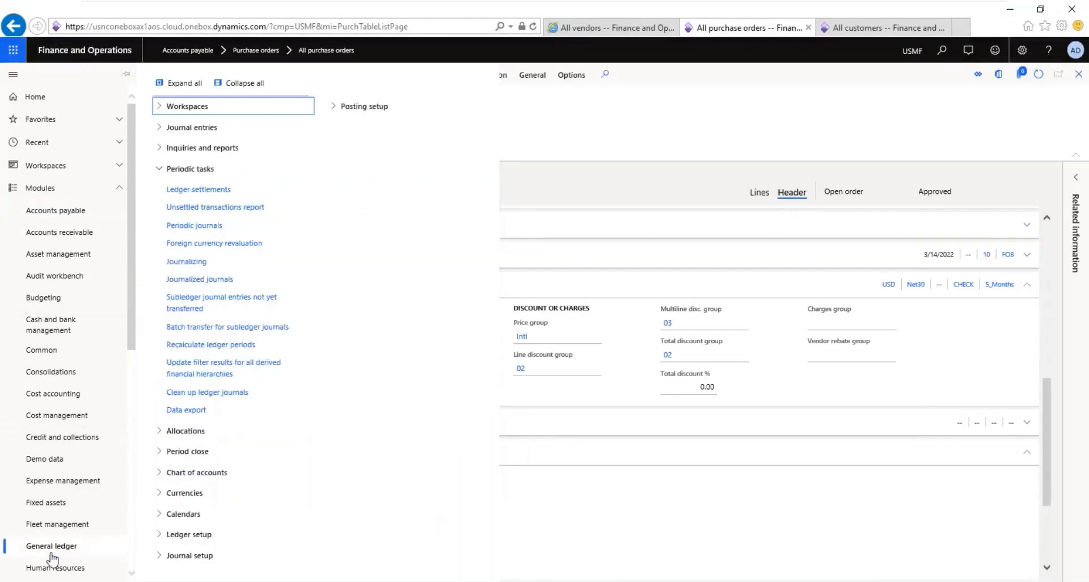
click(245, 85)
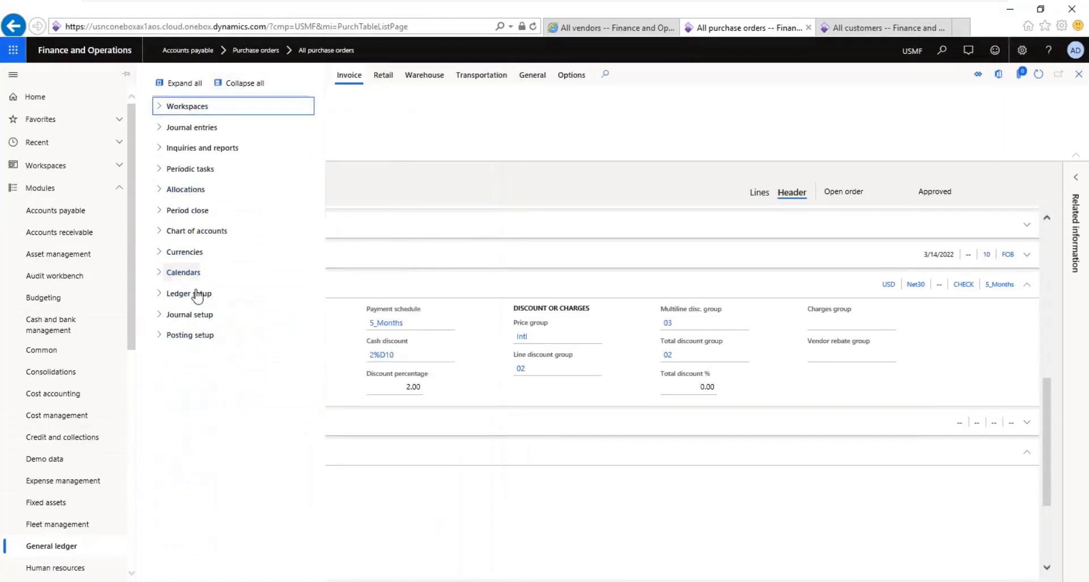
click(197, 295)
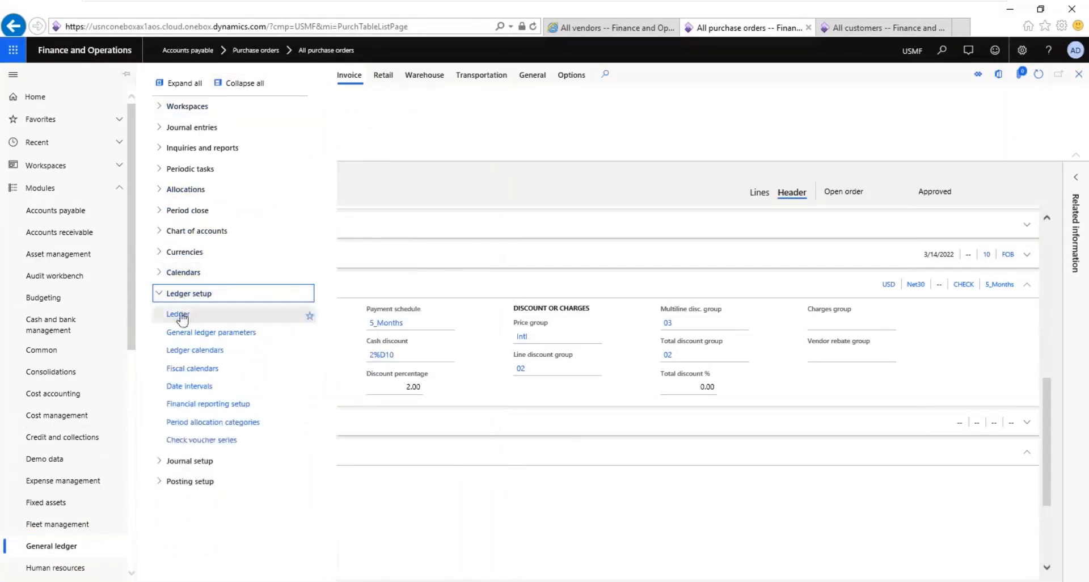
click(181, 315)
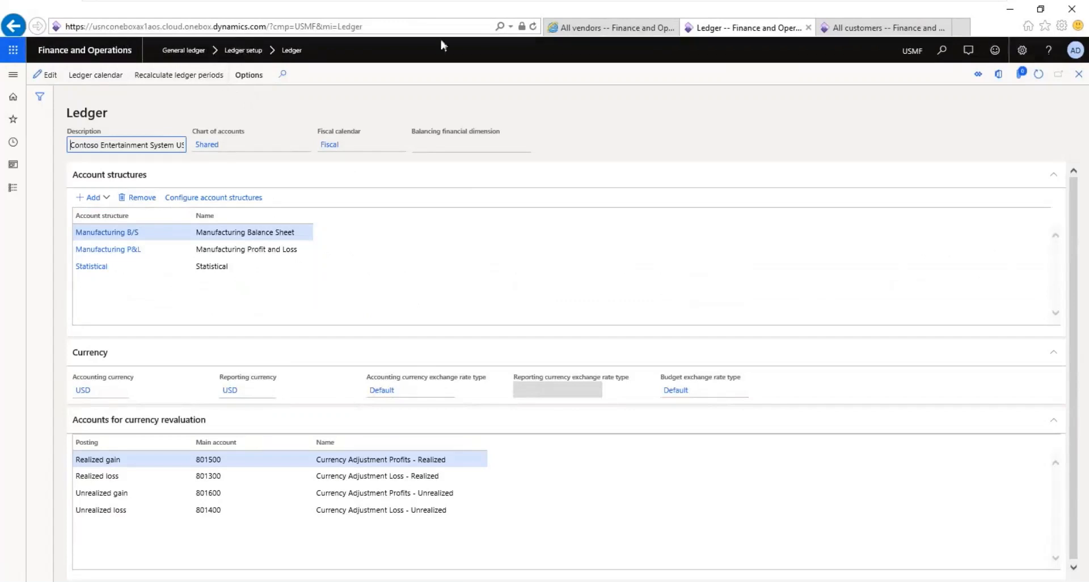
Add the line "General Ledger --> Ledger setup --> Ledger" below Purchase order in the Notepad notes and save them.
mouse_move(918, 2)
click(956, 8)
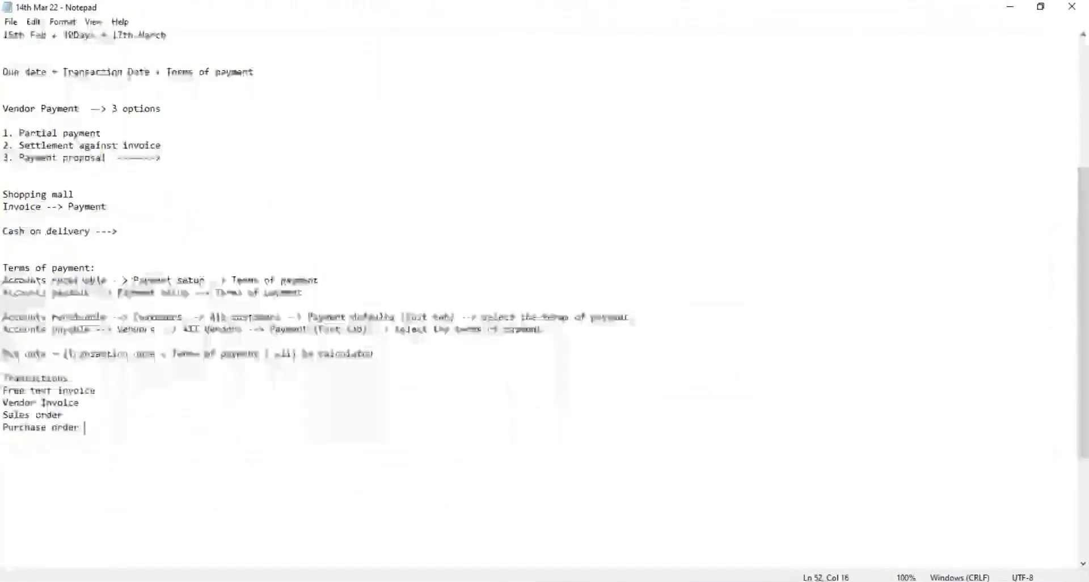
key(Return)
key(Return)
text(Gn)
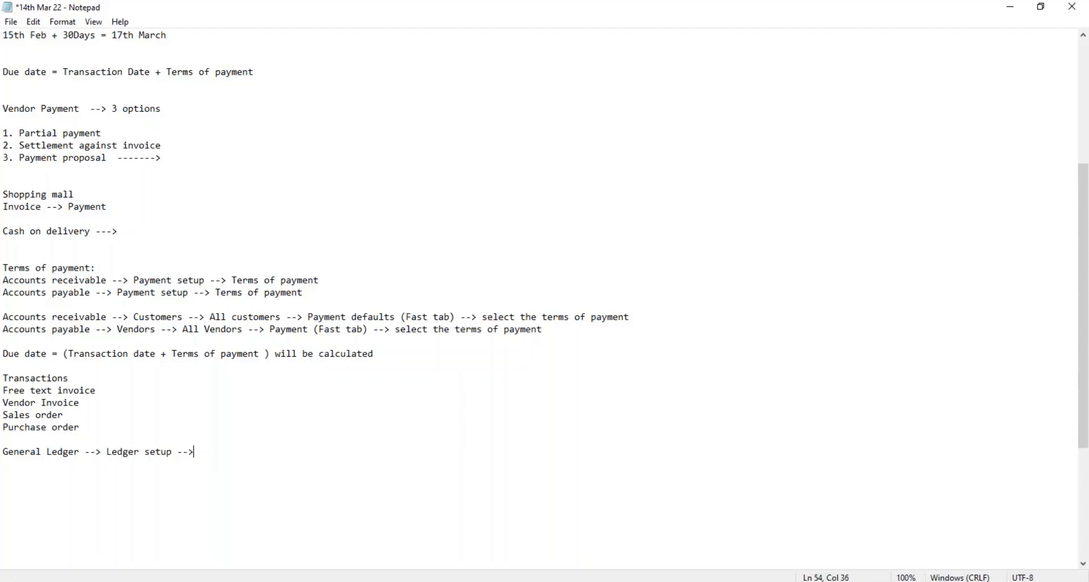
text(Ledger)
key(ctrl+s)
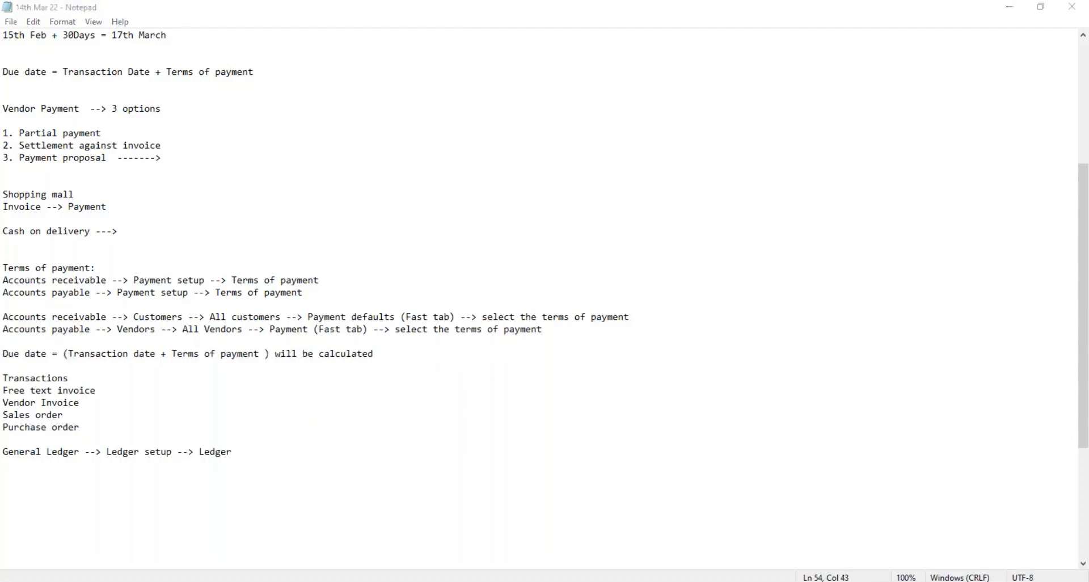
Return to Finance and Operations and open the General ledger's Fiscal calendars page in place of the All customers page.
key(alt+Tab)
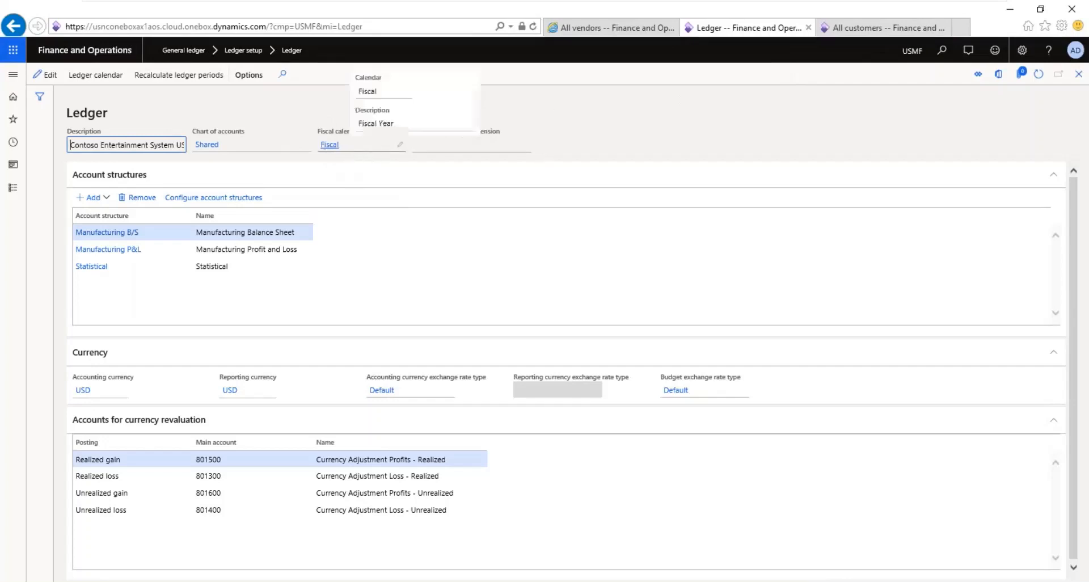
click(869, 34)
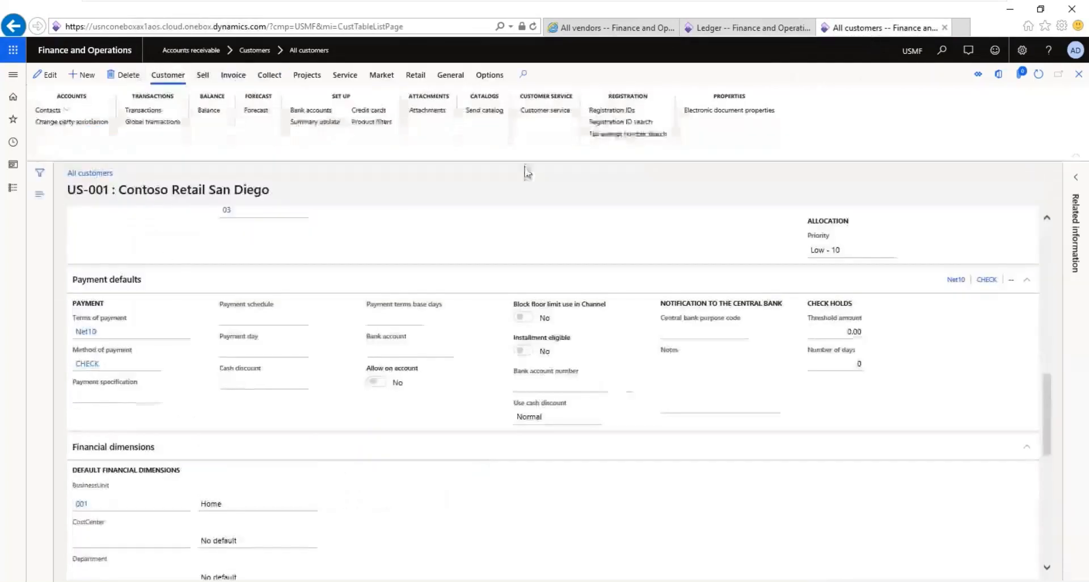
click(13, 188)
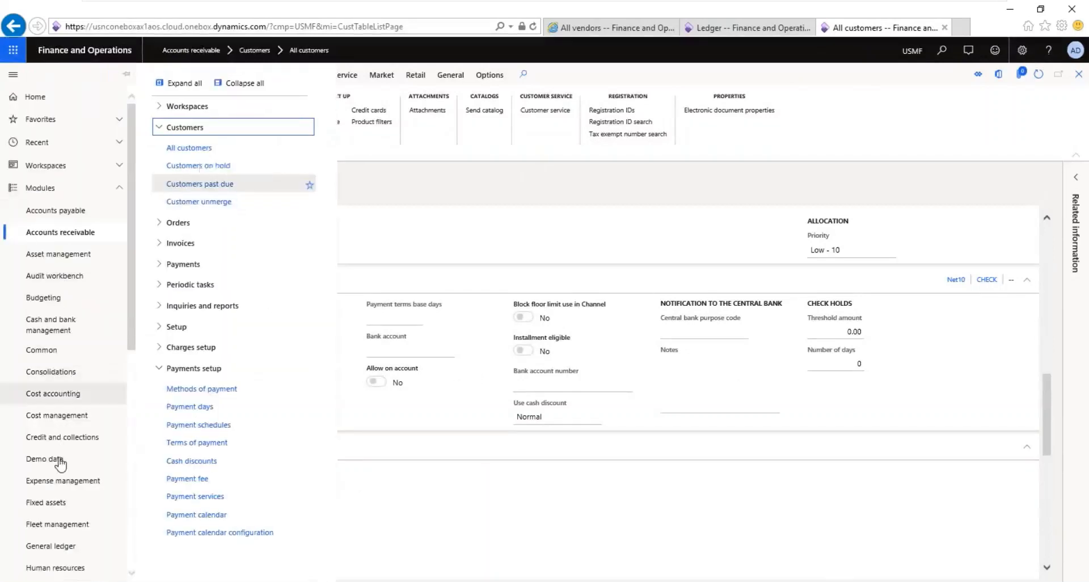
click(79, 547)
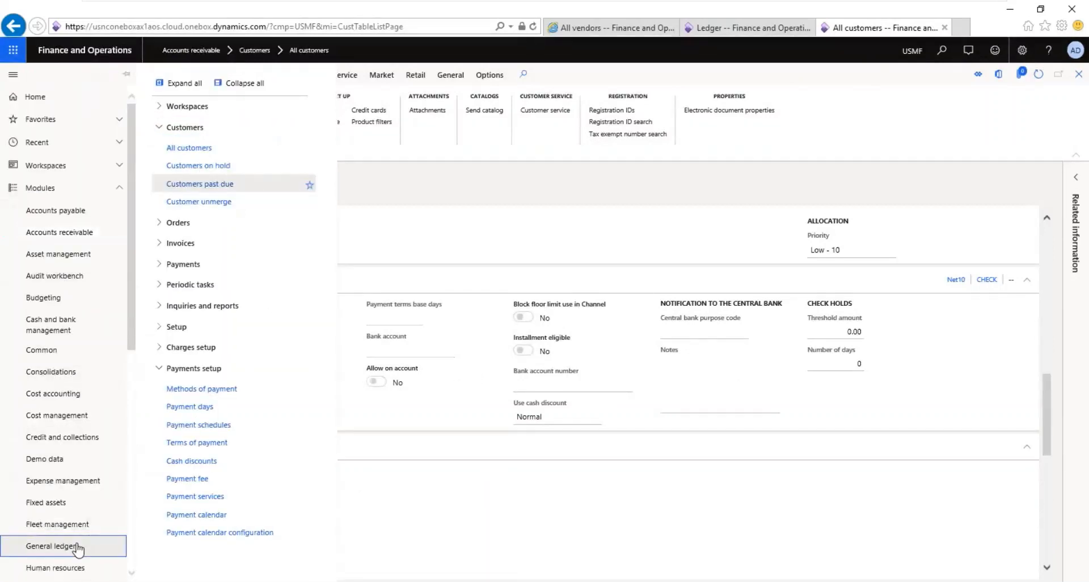
click(245, 84)
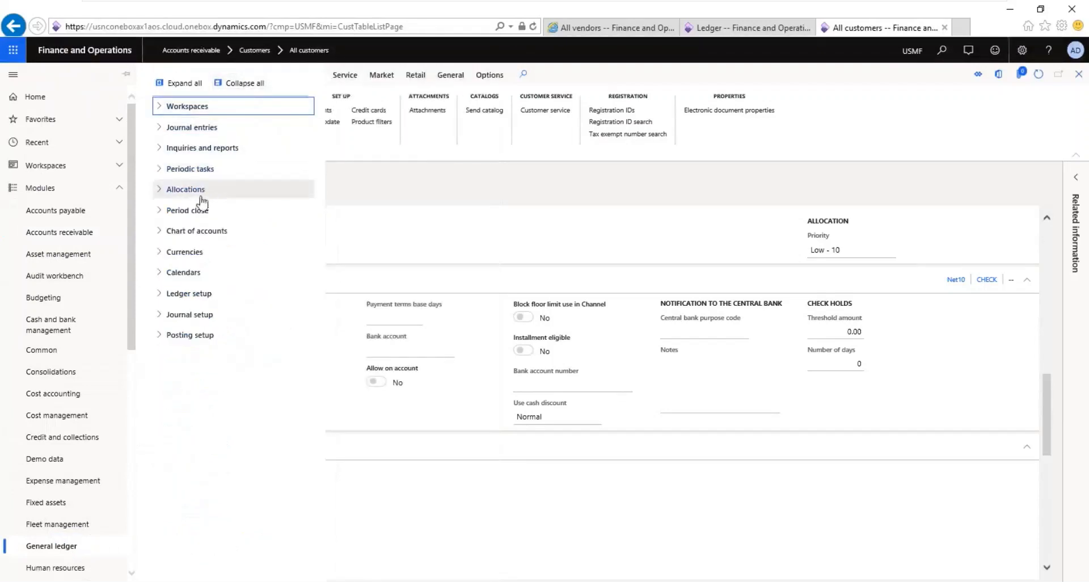
click(180, 277)
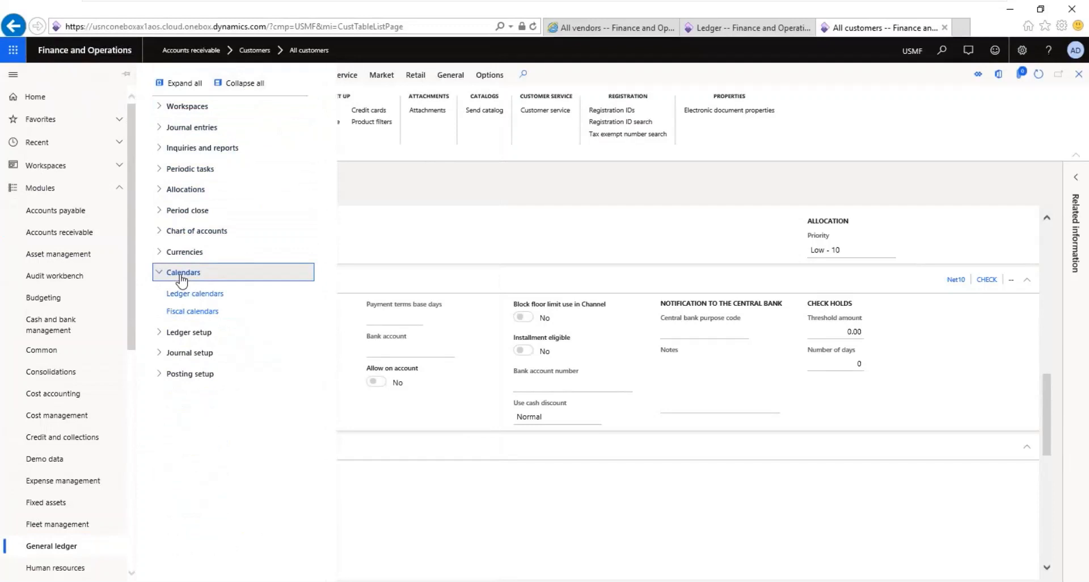
click(200, 315)
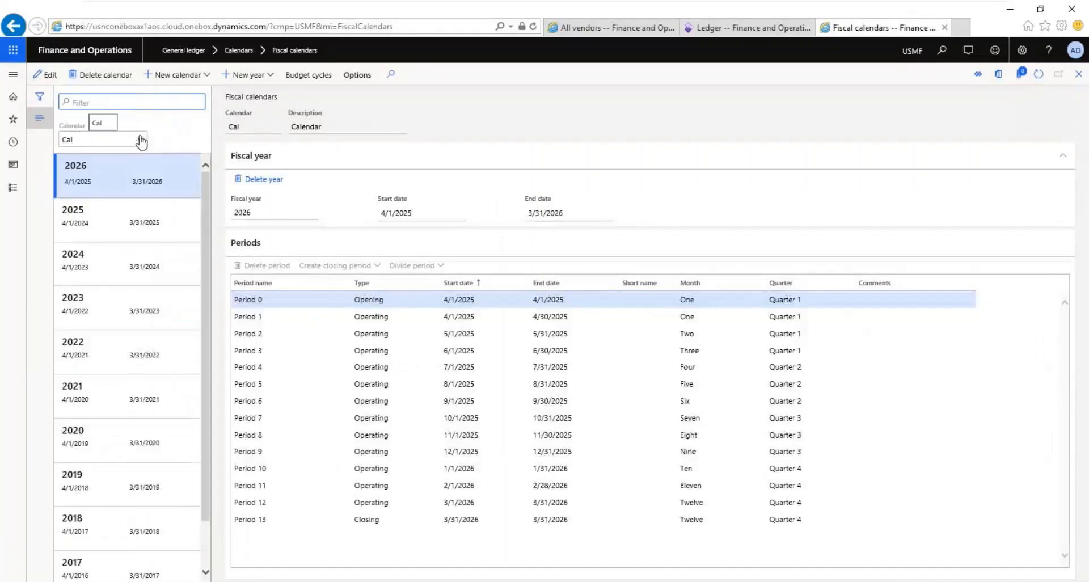
Choose the Fiscal calendar and display the periods of its 2018 fiscal year.
click(143, 140)
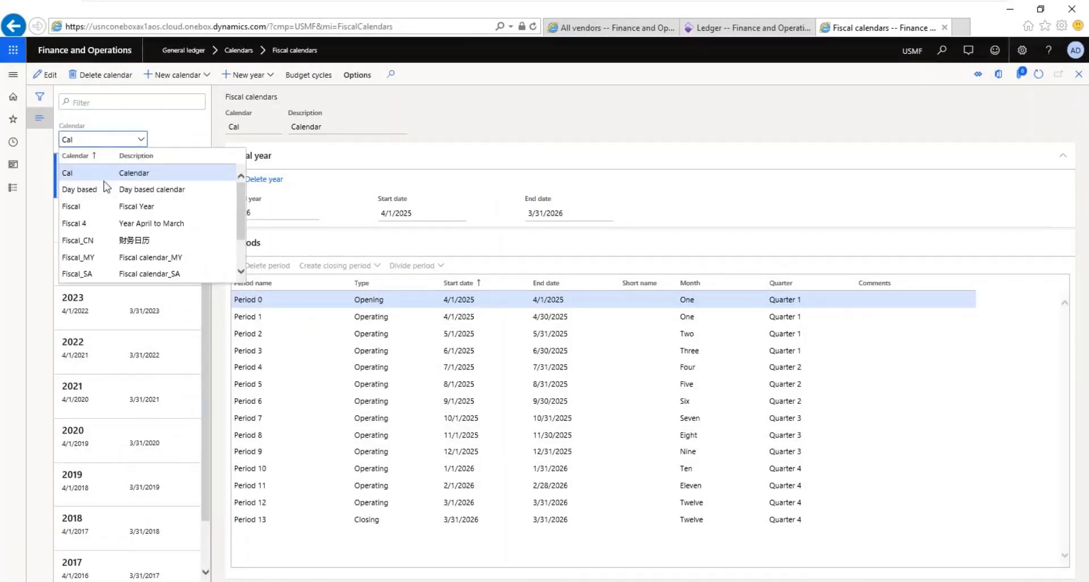
click(84, 205)
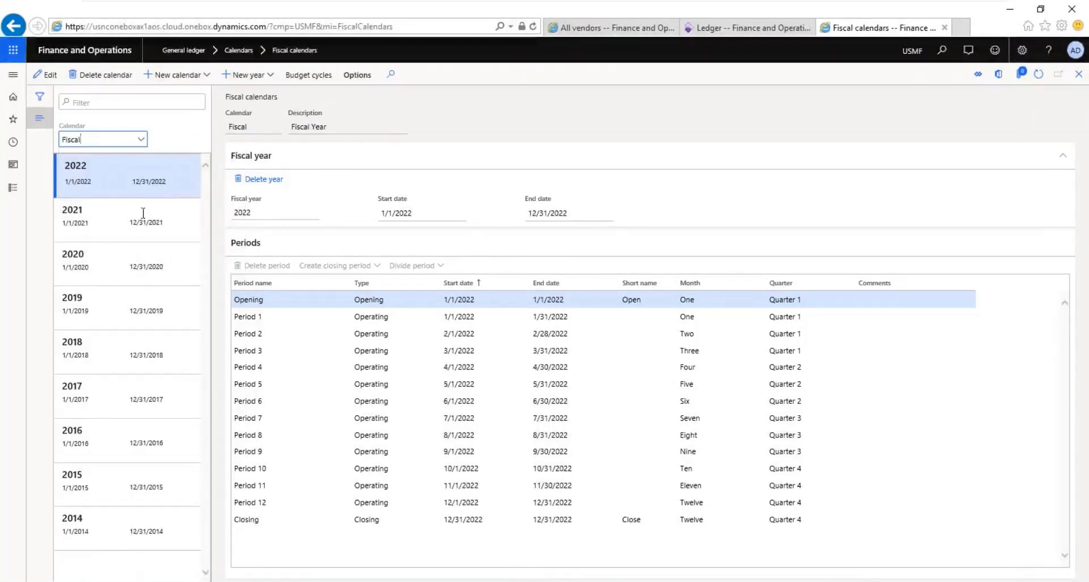
click(92, 345)
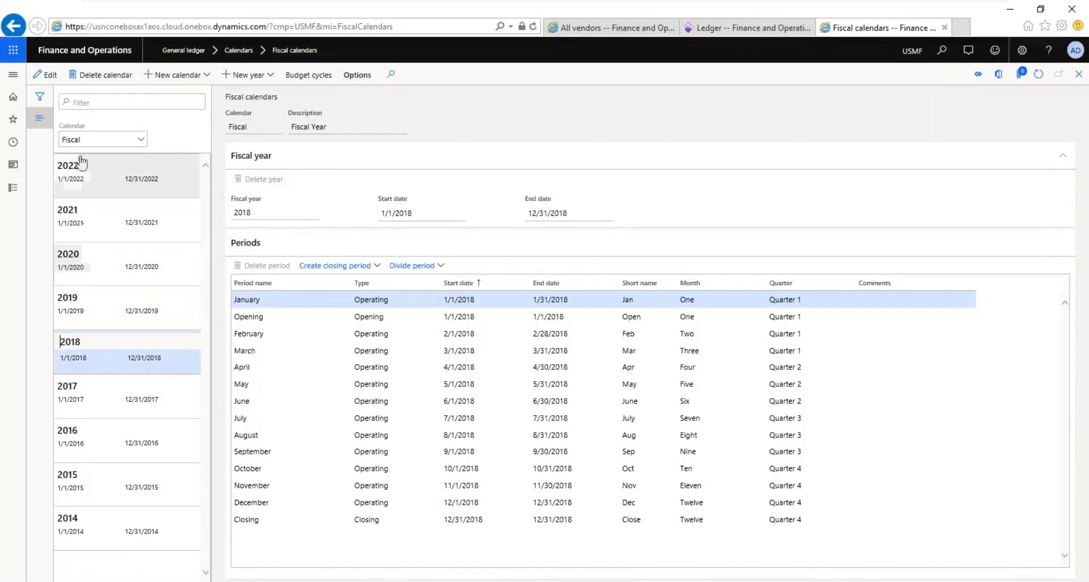
Open the new fiscal year form for the Fiscal calendar and check the fiscal calendar assigned on the Ledger page.
click(260, 80)
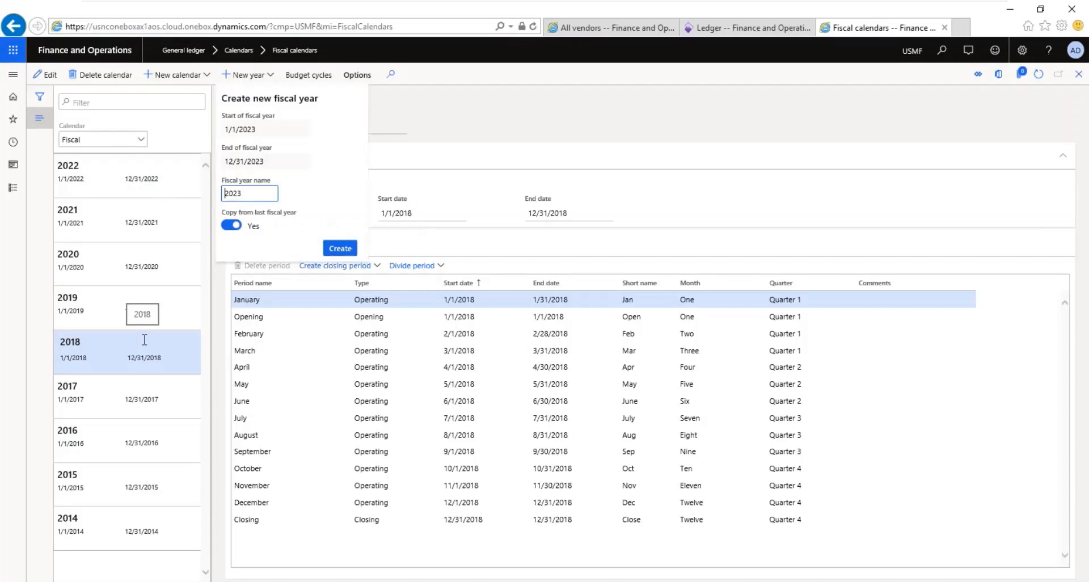
click(713, 29)
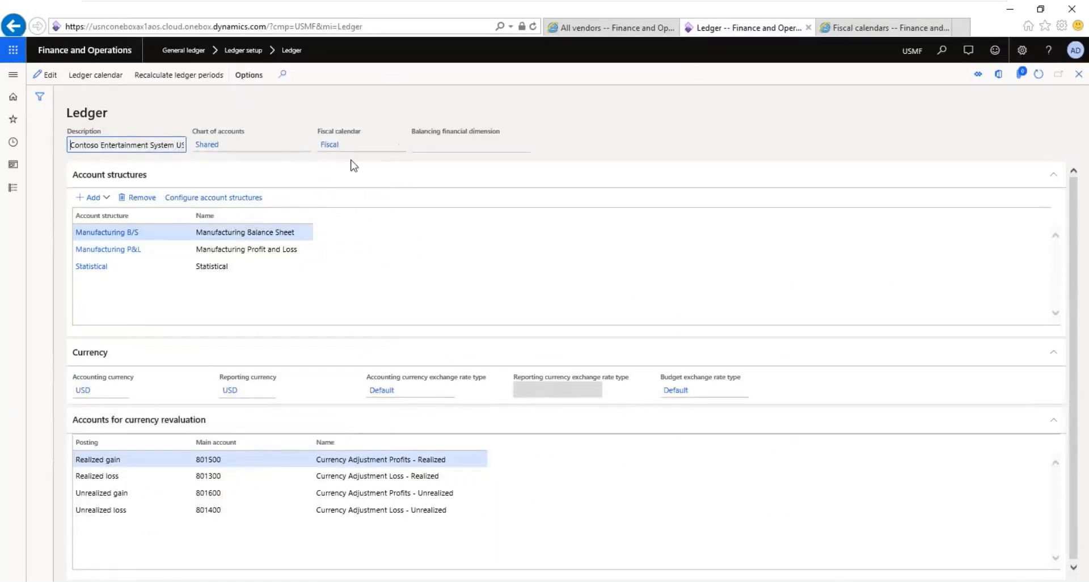
click(854, 29)
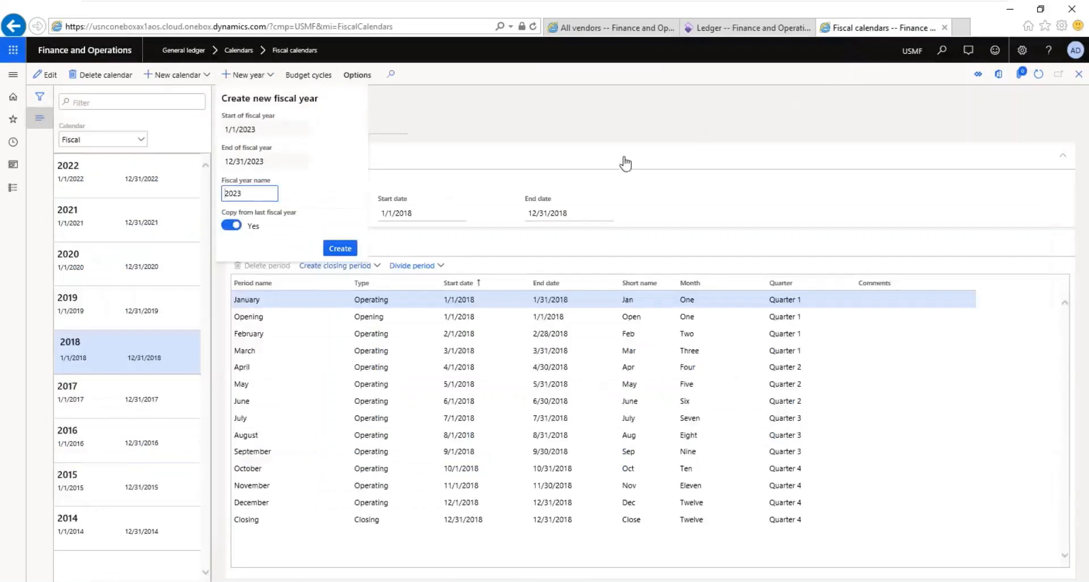
Return to the Ledger page, enable editing, and view the fiscal calendars selectable for the ledger without changing the choice.
click(726, 29)
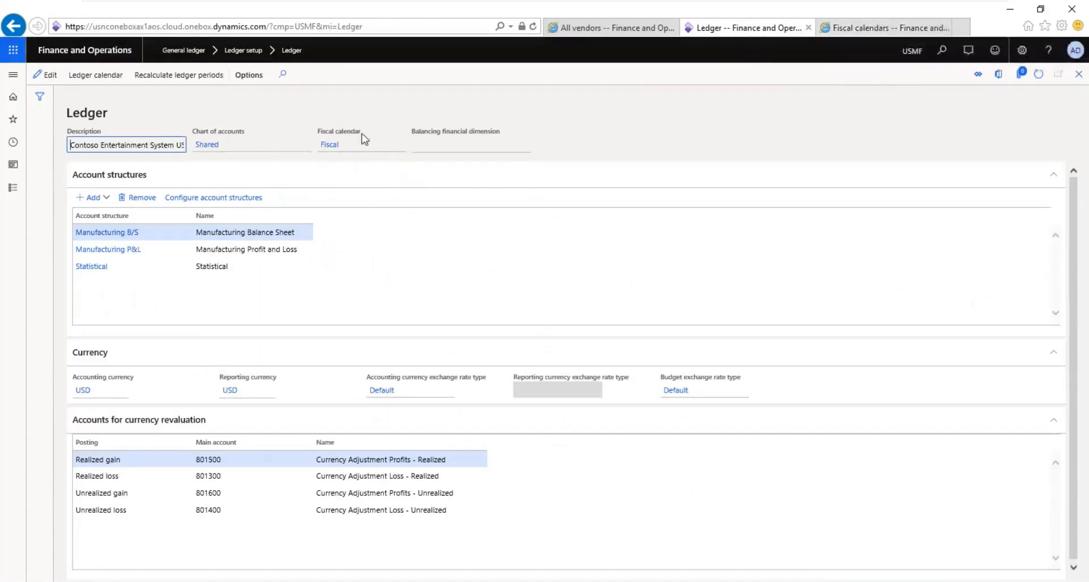
click(49, 76)
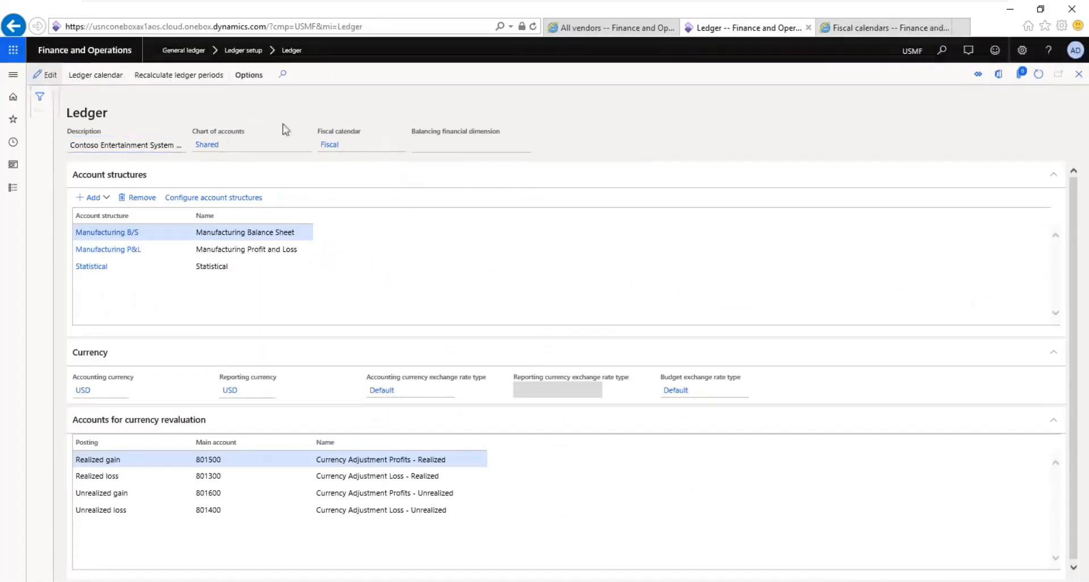
click(399, 146)
click(400, 147)
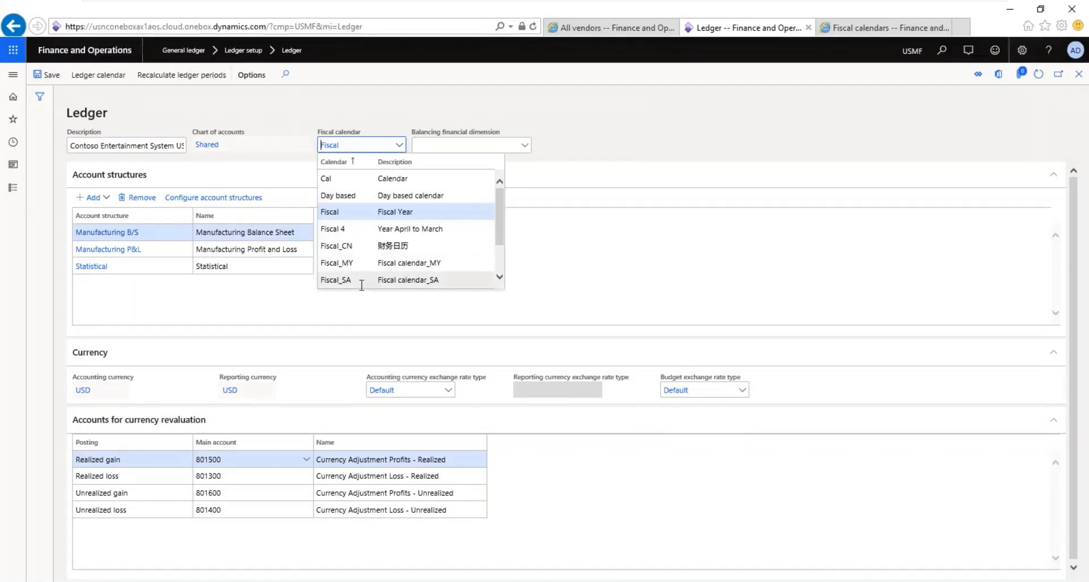
click(619, 132)
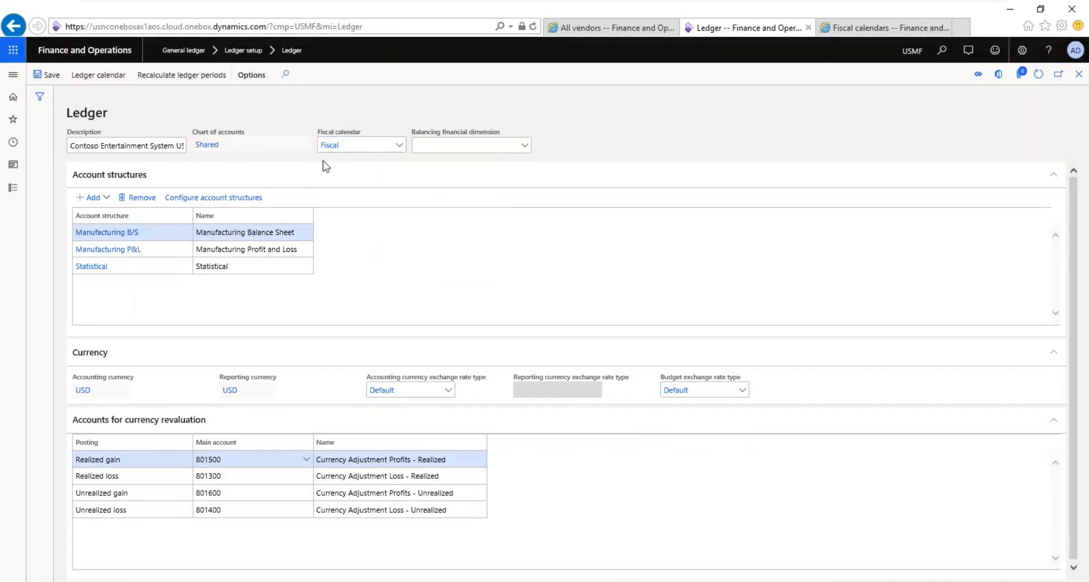
Go back to the Fiscal calendars page, dismiss the new fiscal year form, and view the list of available calendars.
click(861, 30)
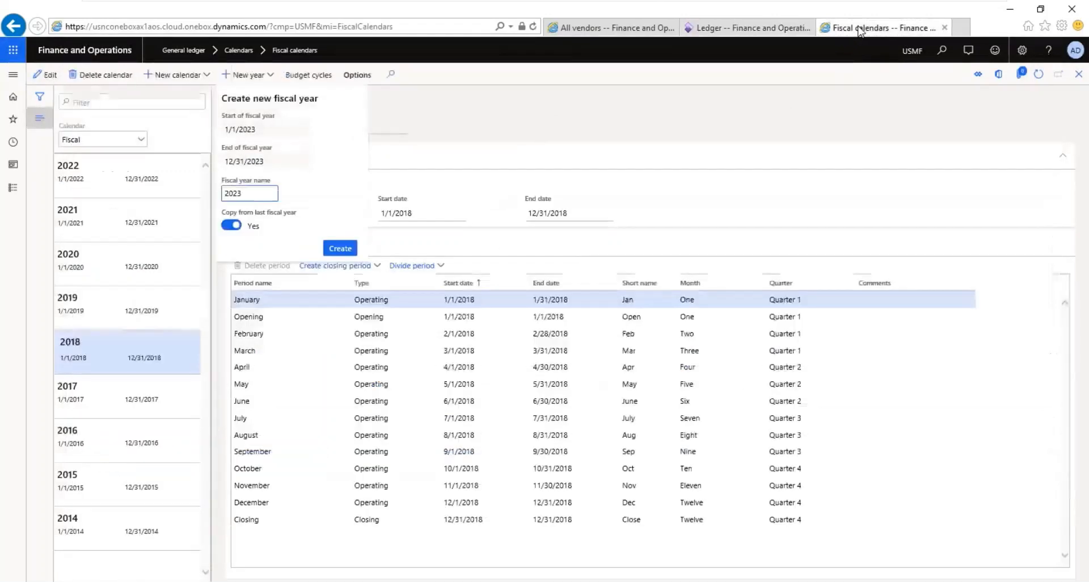
click(141, 141)
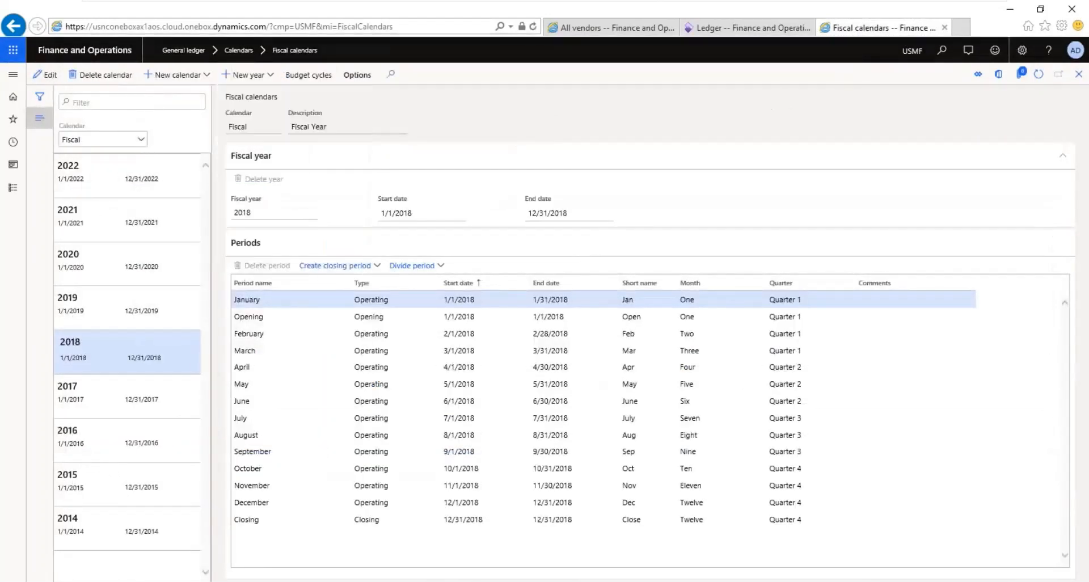
click(142, 140)
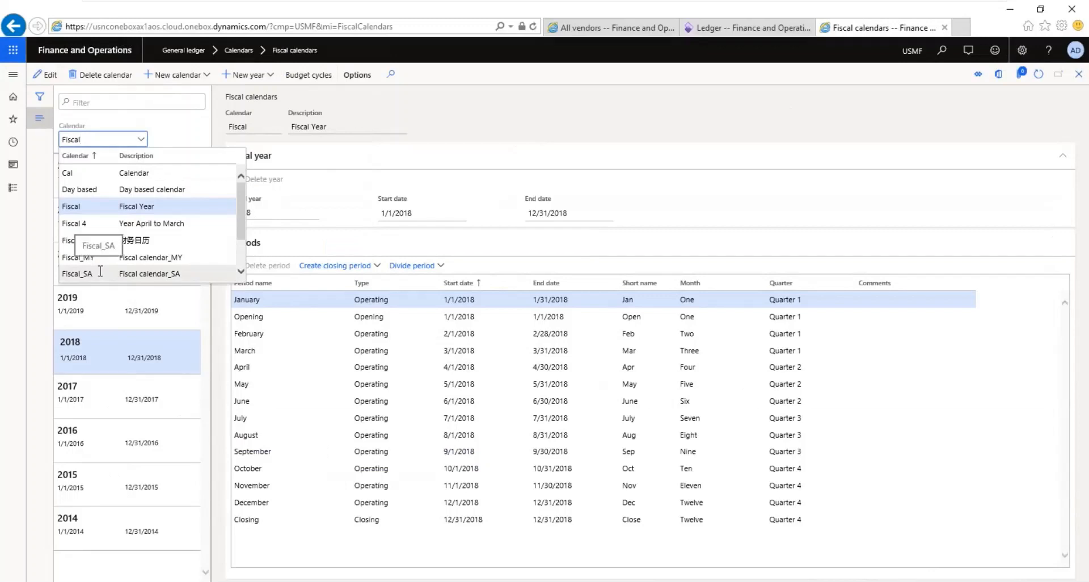
click(496, 119)
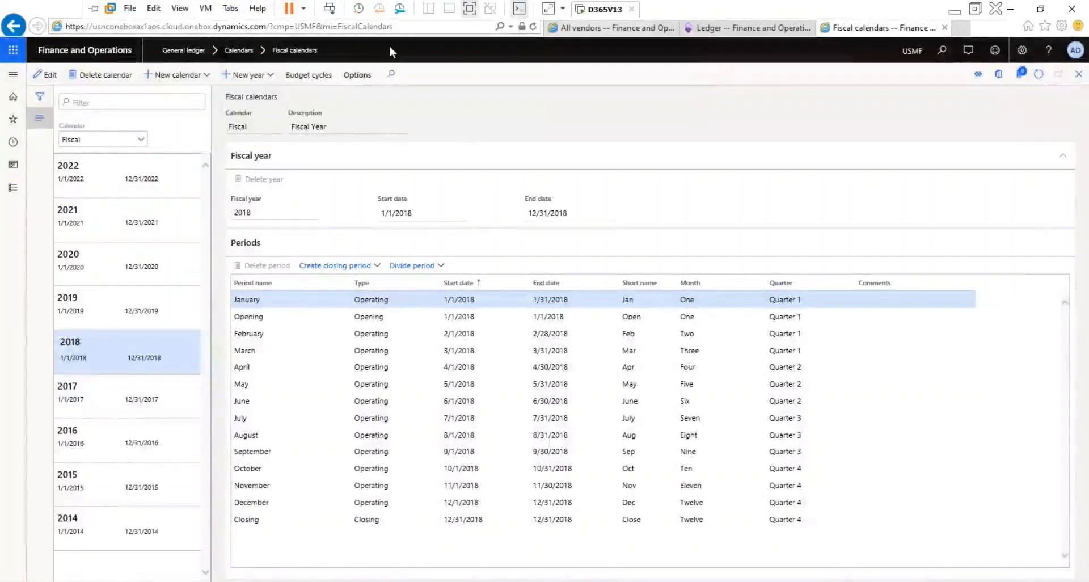
Add the line "General ledger --> Calenders --> Fiscal calenders" below the Ledger setup line in the Notepad notes and save them.
click(955, 11)
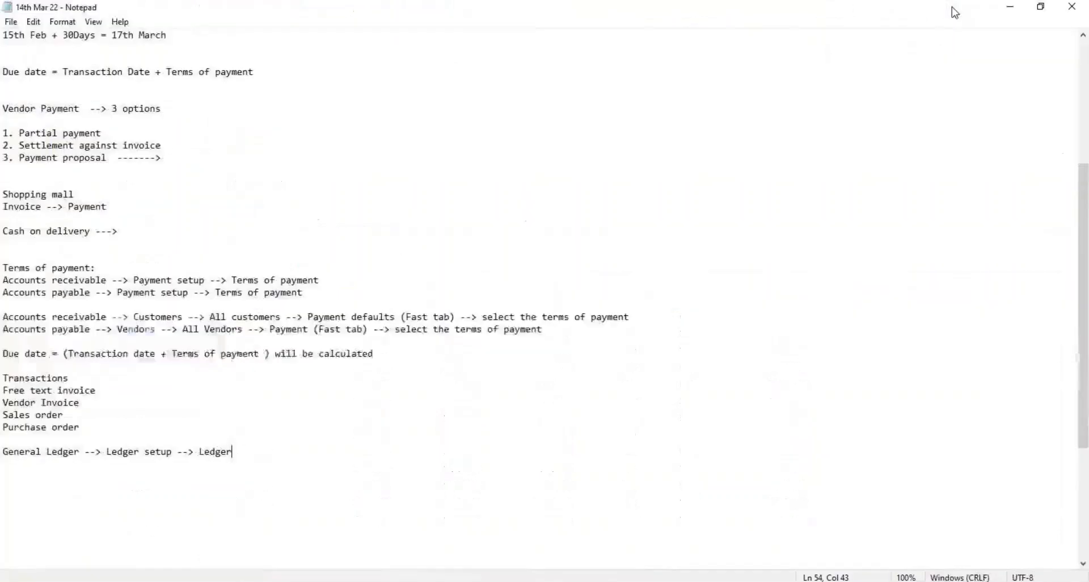
key(Return)
key(Return)
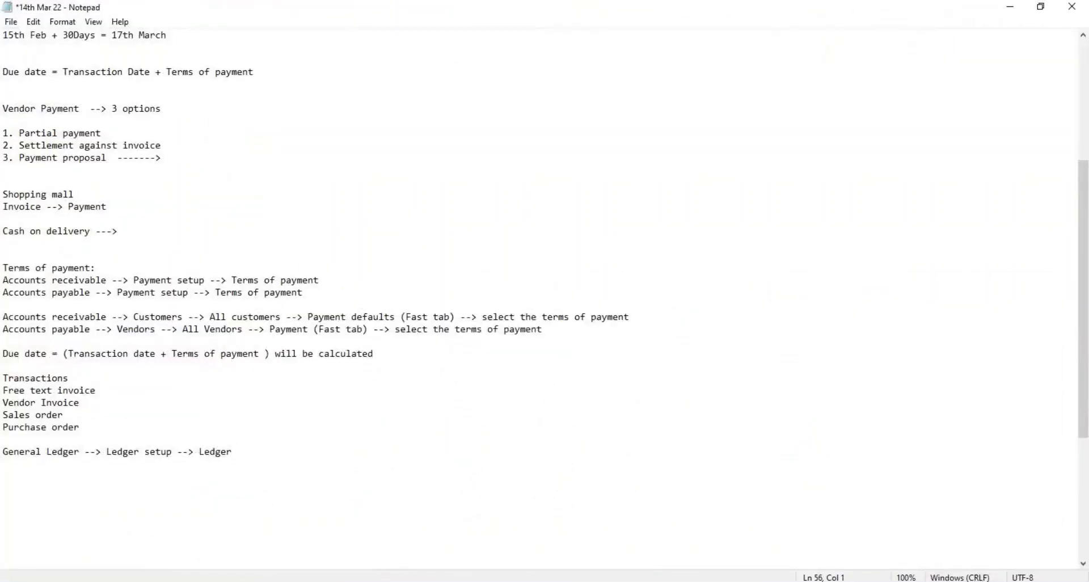
text(ral ledger --> Calender)
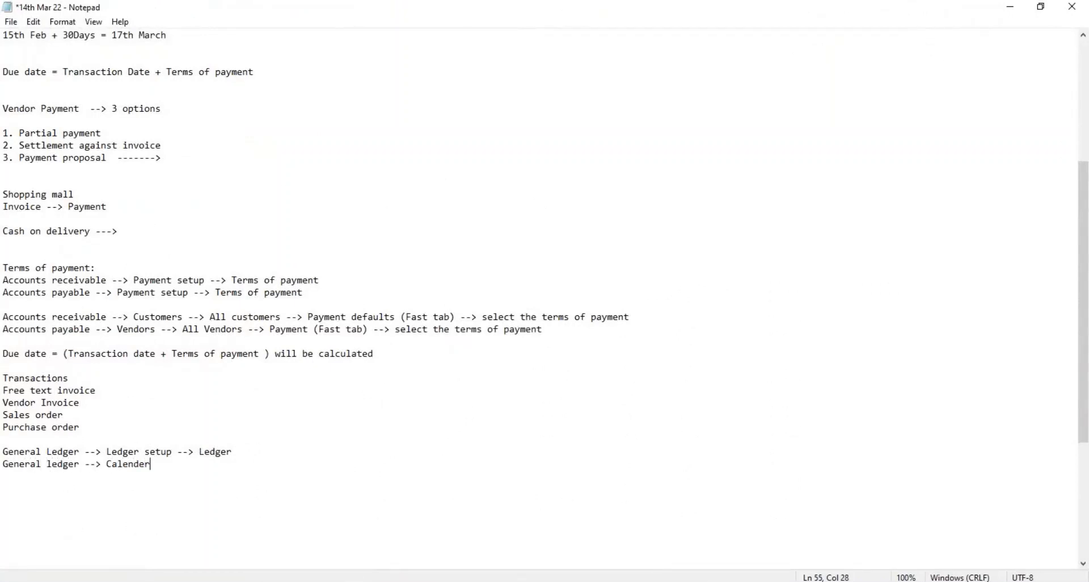
text(s --> Fiscal calenders)
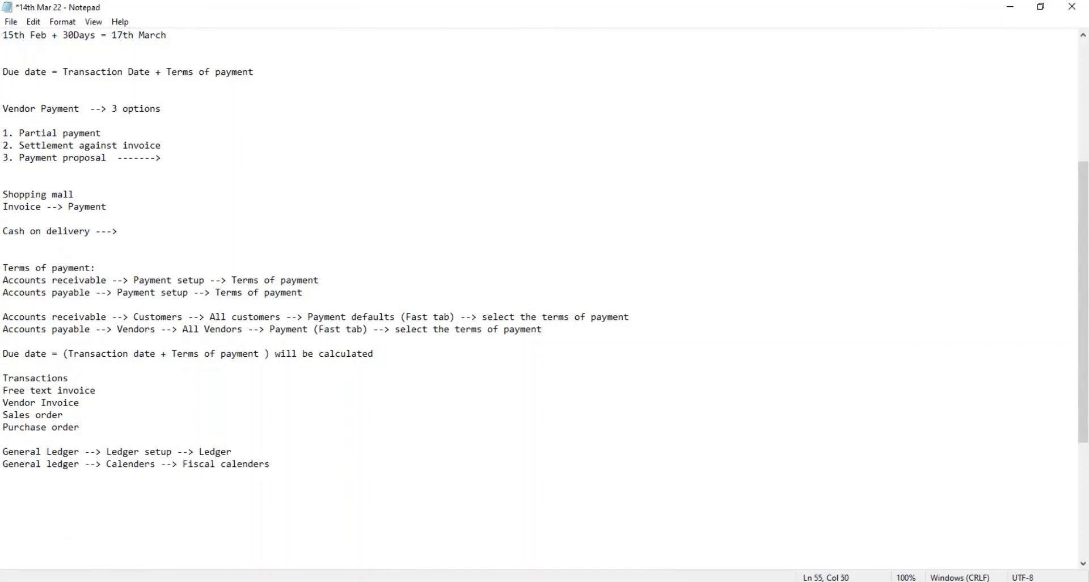
key(ctrl+s)
Review the notes' terms of payment setup paths, customer and vendor defaults, and the list of affected transactions, highlighting each block.
click(372, 491)
click(548, 333)
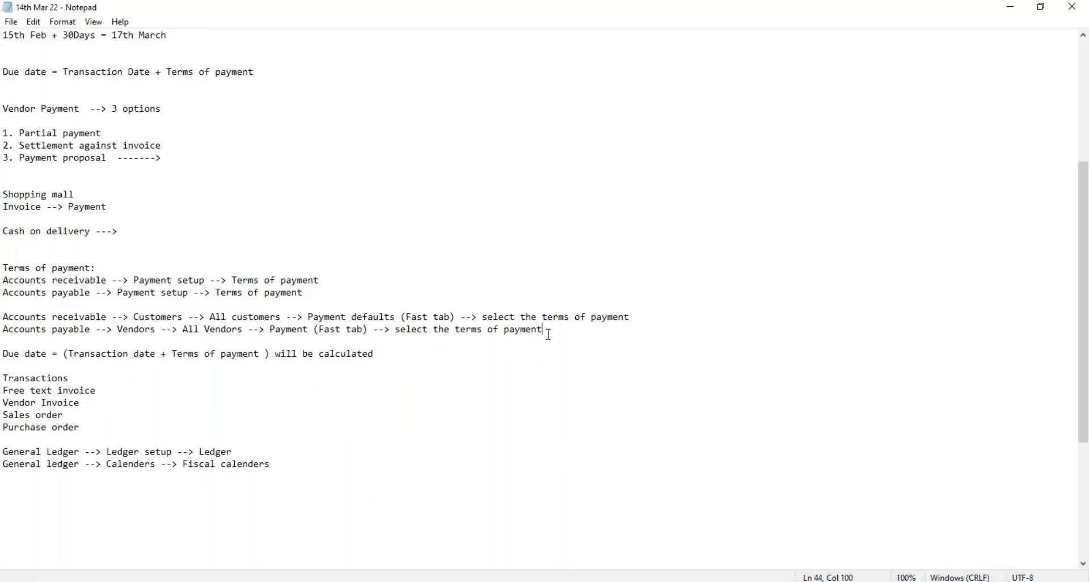
drag(548, 334, 5, 271)
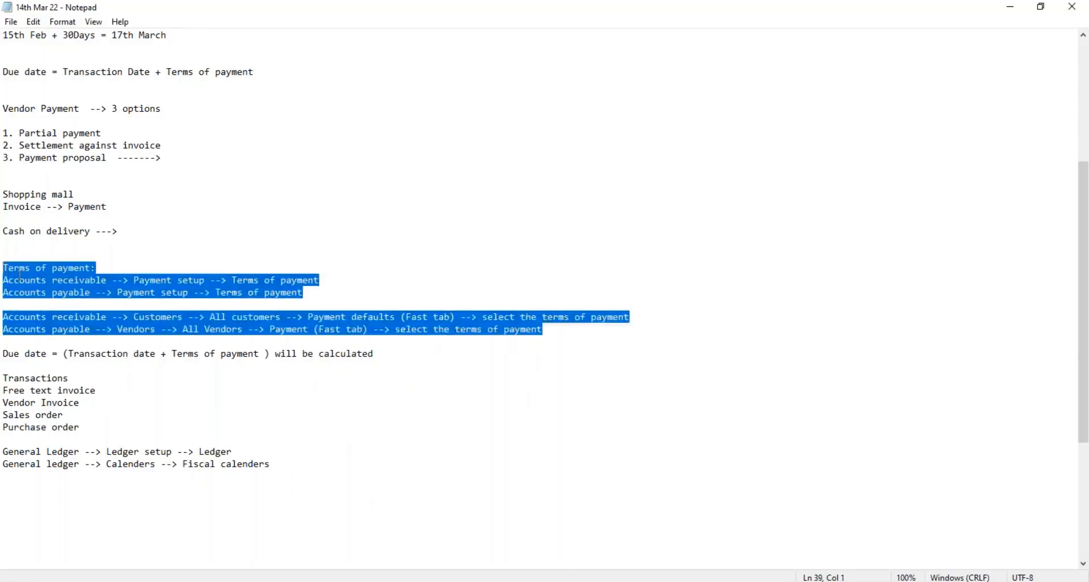
drag(335, 292, 15, 282)
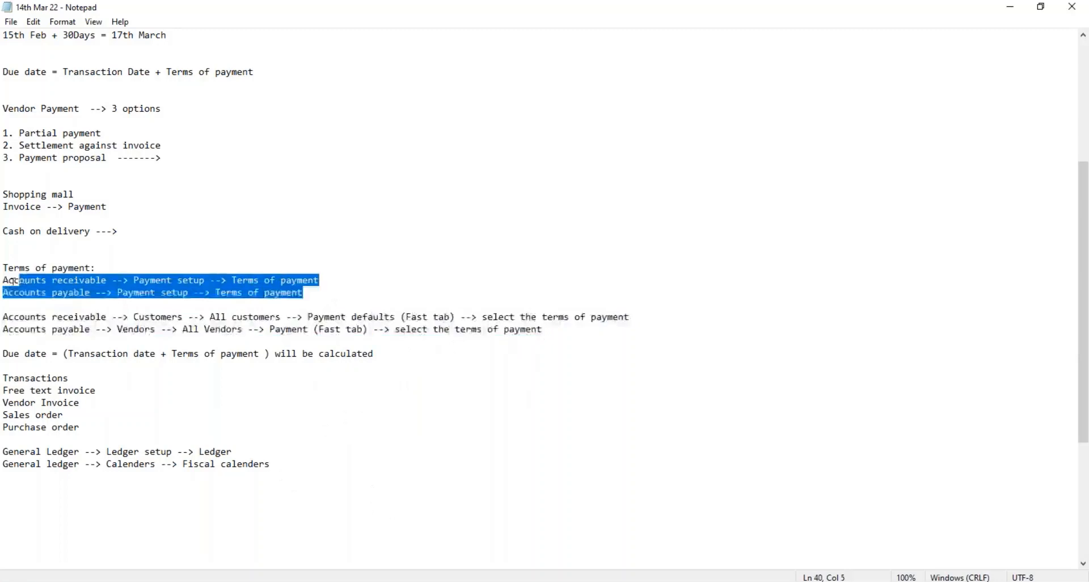
drag(553, 335, 3, 319)
click(95, 425)
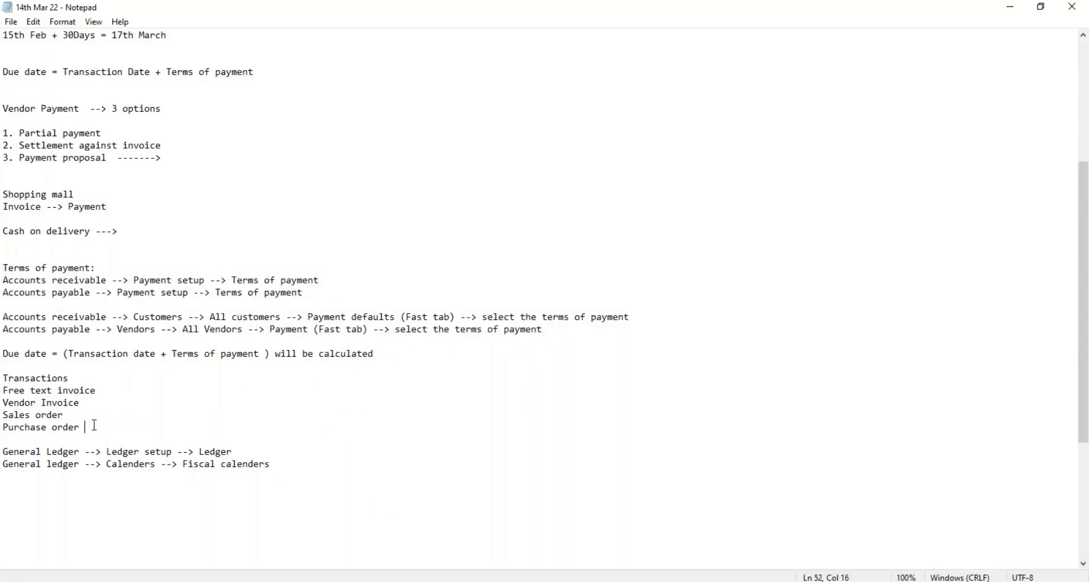
drag(95, 426, 7, 380)
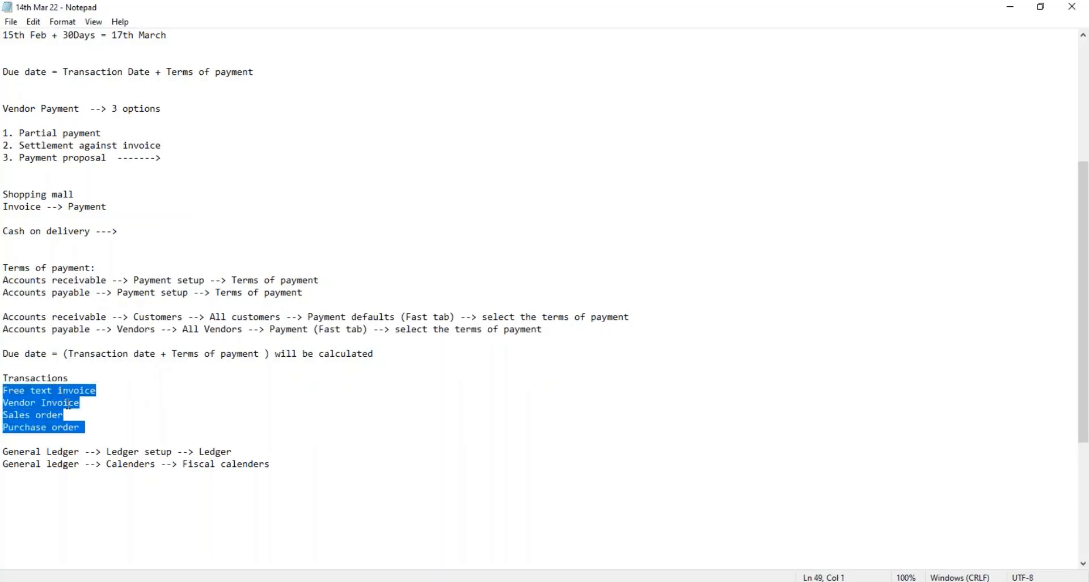
click(92, 427)
double_click(67, 427)
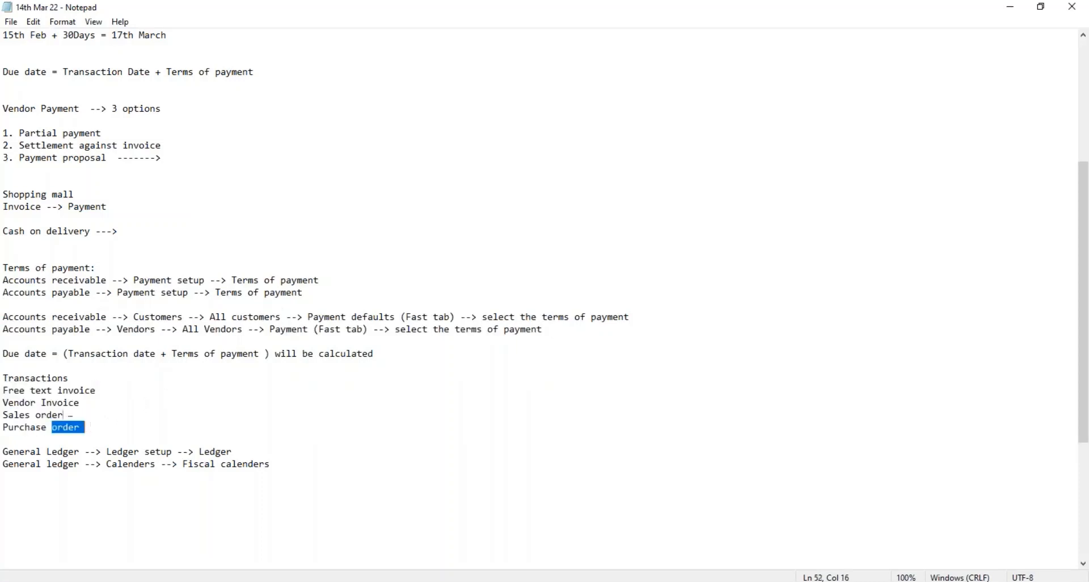
drag(85, 427, 7, 369)
click(153, 396)
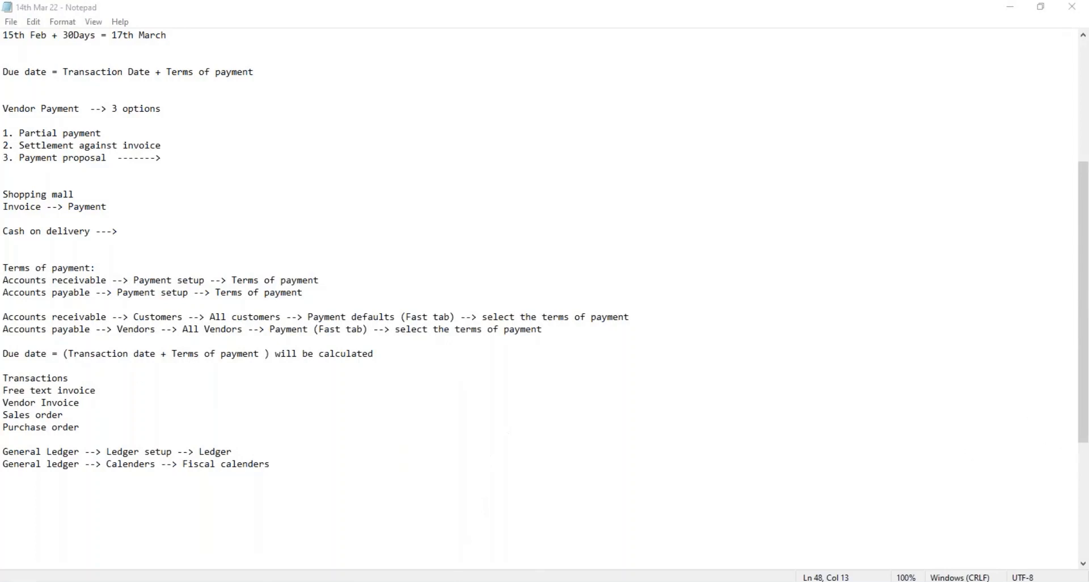
click(620, 442)
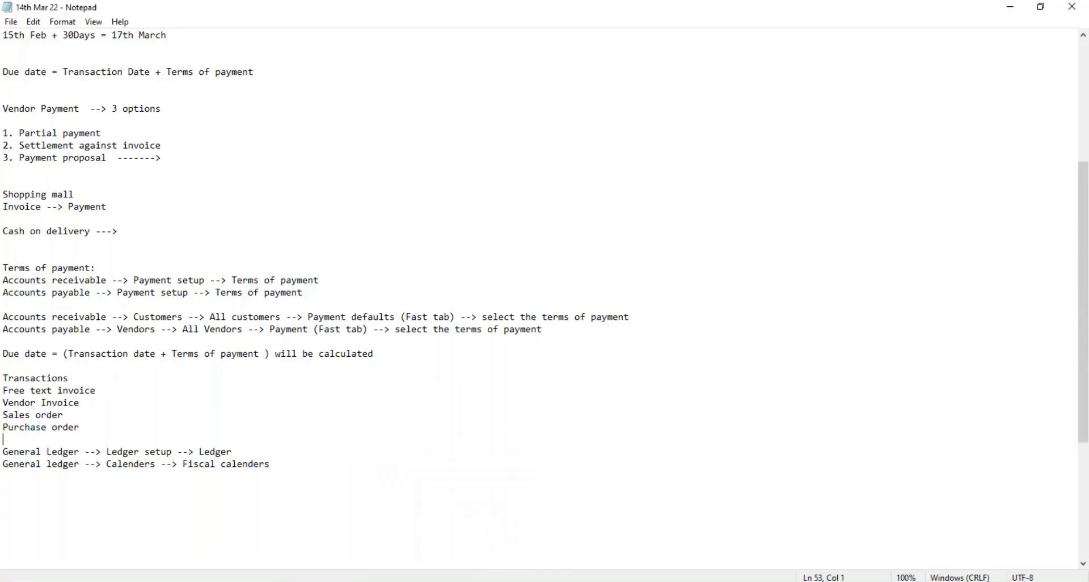
click(451, 581)
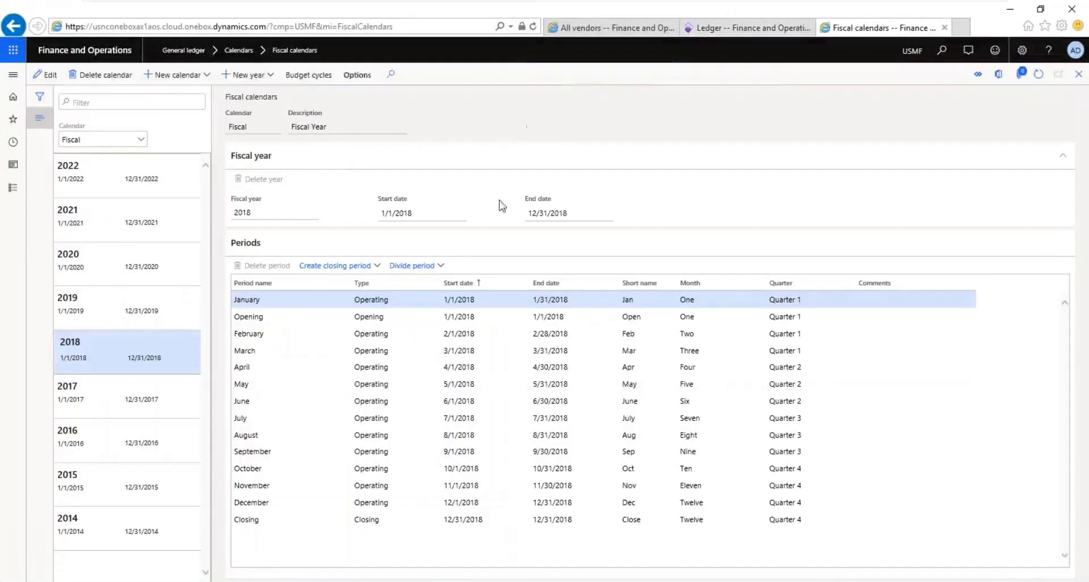
mouse_move(839, 5)
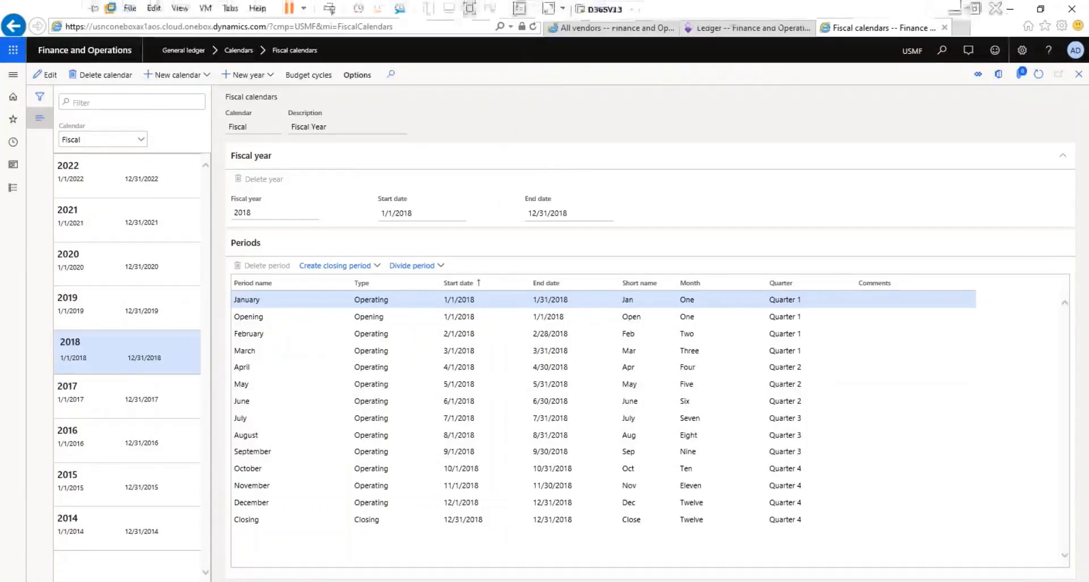
click(953, 13)
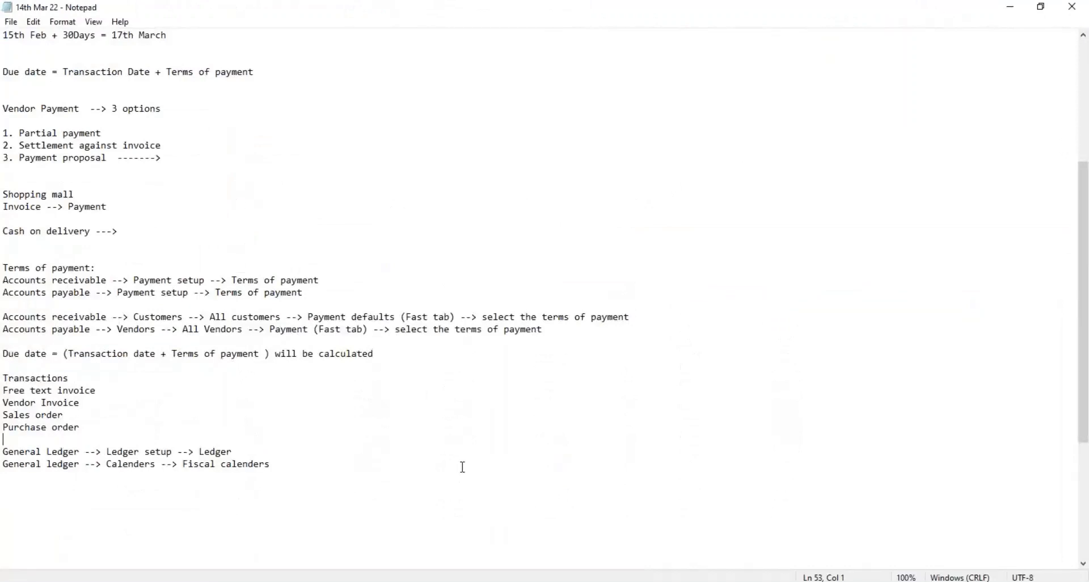
Switch back to Finance and Operations and open the Terms of payment page from the Accounts payable payment setup.
click(466, 581)
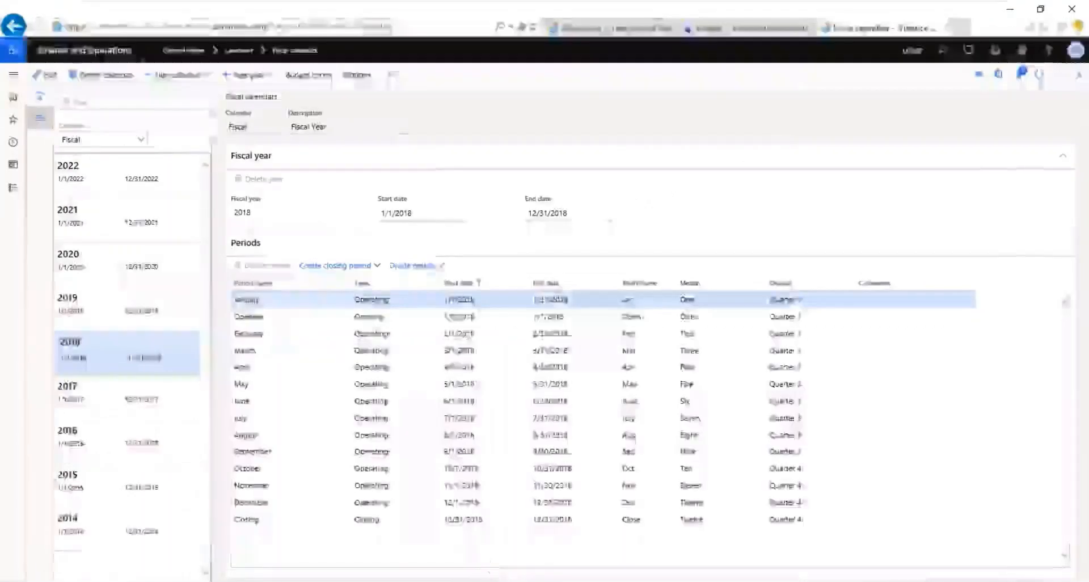
click(14, 196)
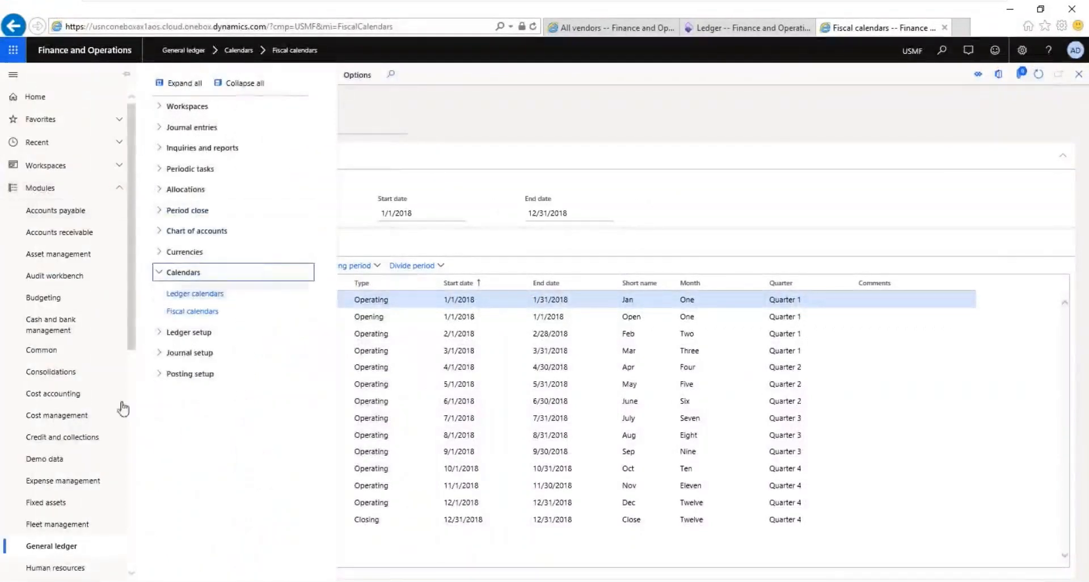
click(65, 212)
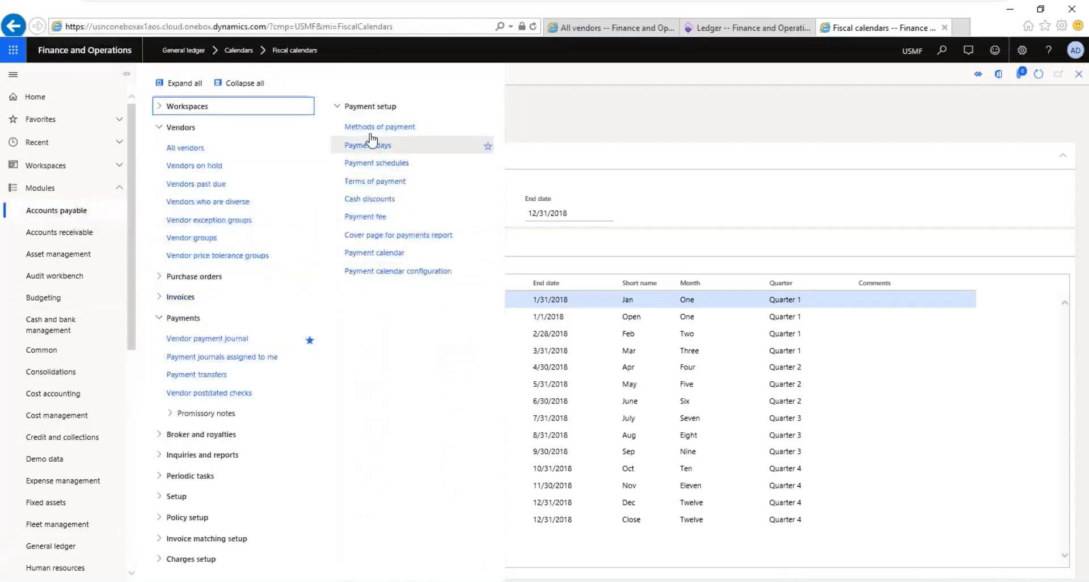
click(386, 182)
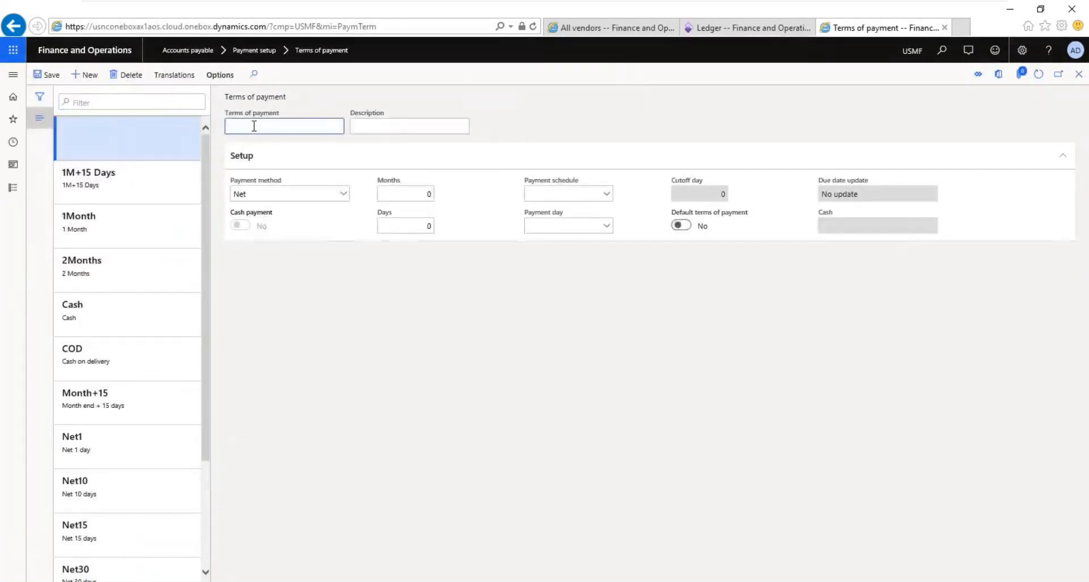
Fill in a new term of payment named T1 with description T1 and set its months to 1.
text(T1)
key(Tab)
text(T1)
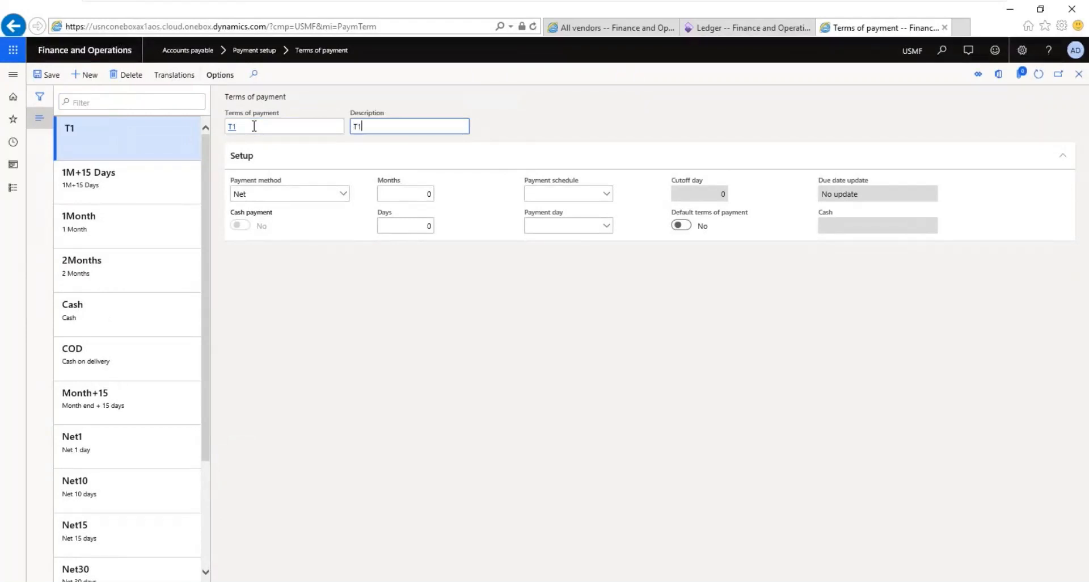
key(Tab)
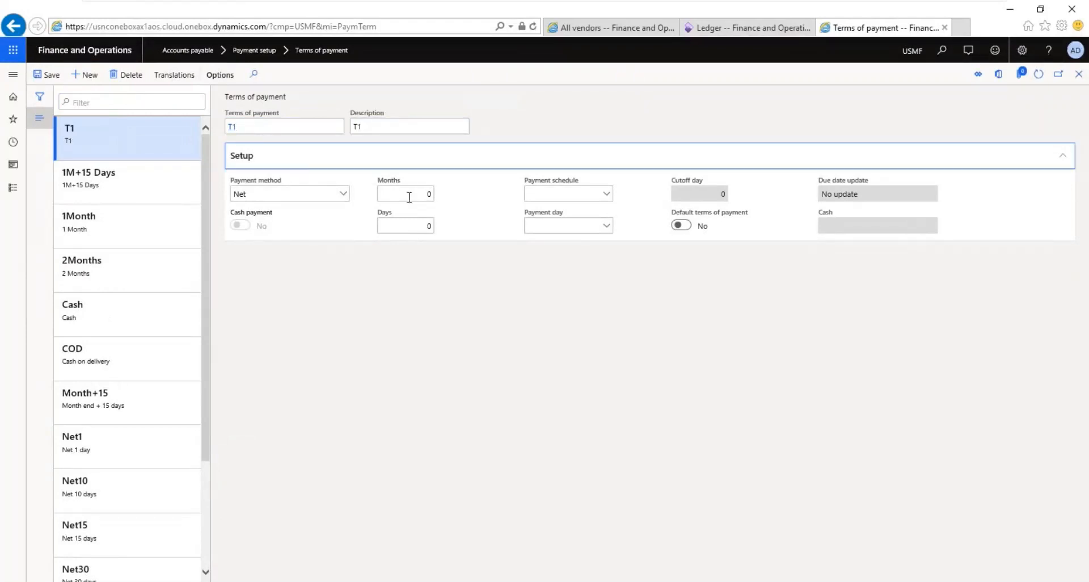
click(416, 194)
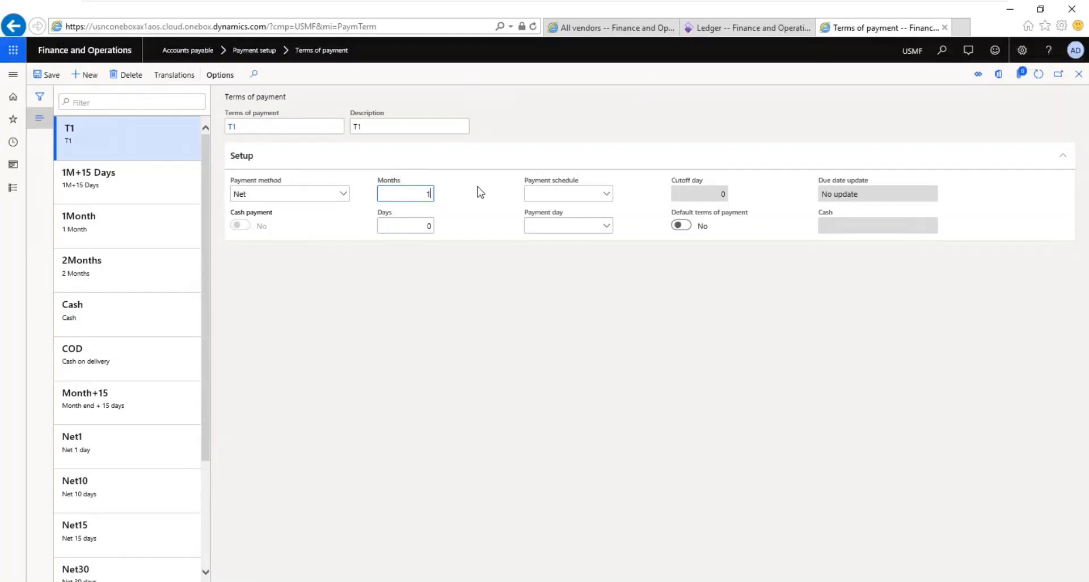
text(1)
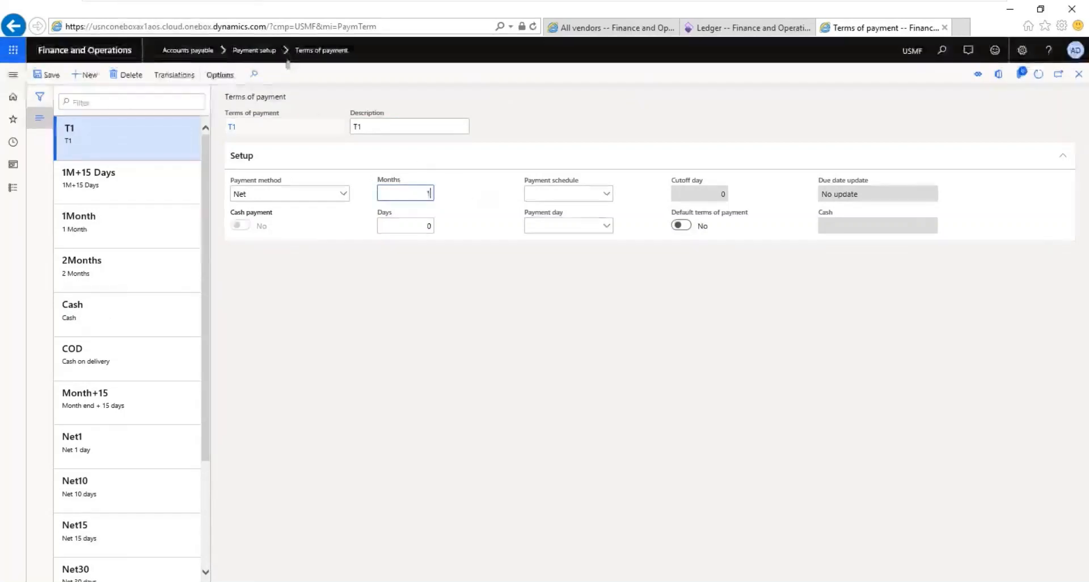
Open the Terms of payment page from the Accounts receivable payments setup.
click(13, 192)
click(72, 234)
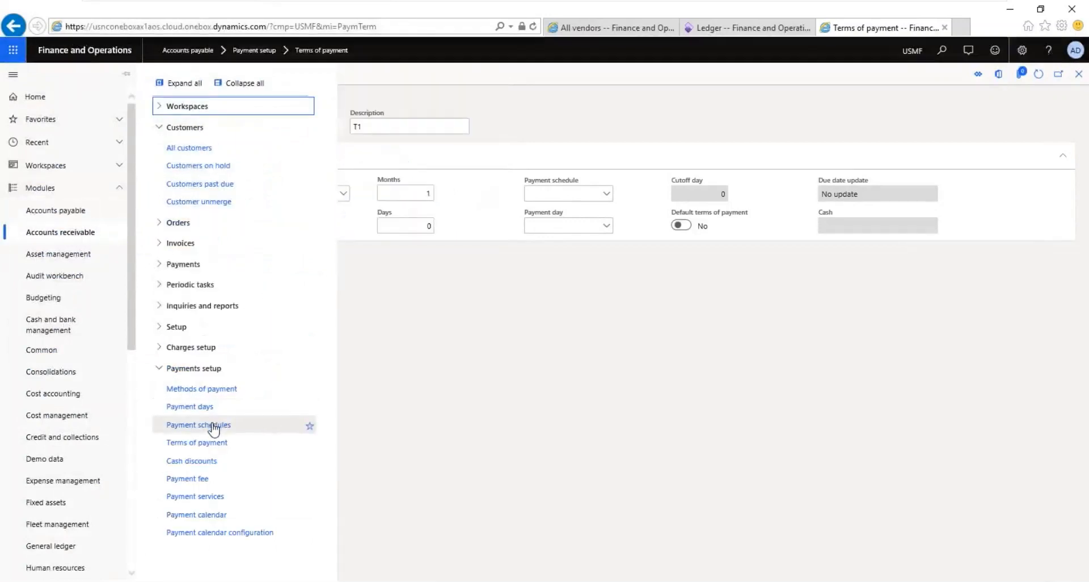
click(210, 444)
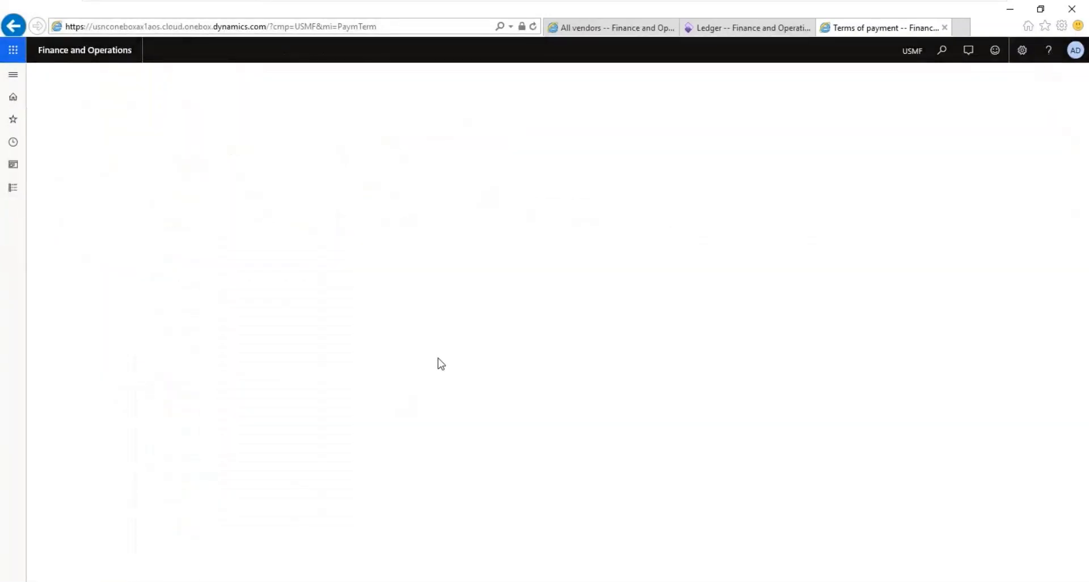